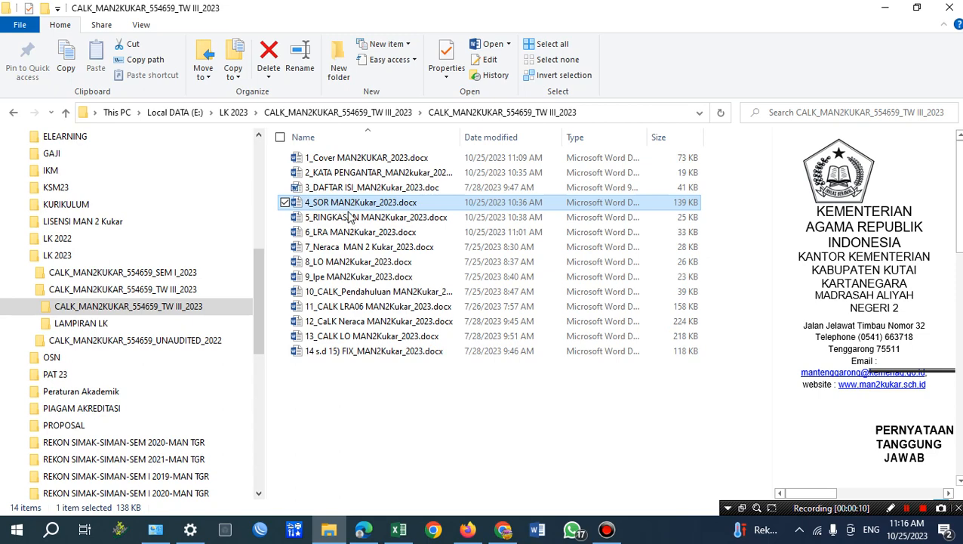
Open 5_RINGKASAN MAN2Kukar_2023.docx in Word and dismiss the Office activation notice.
{"action": "left_click", "coordinate": [350, 219]}
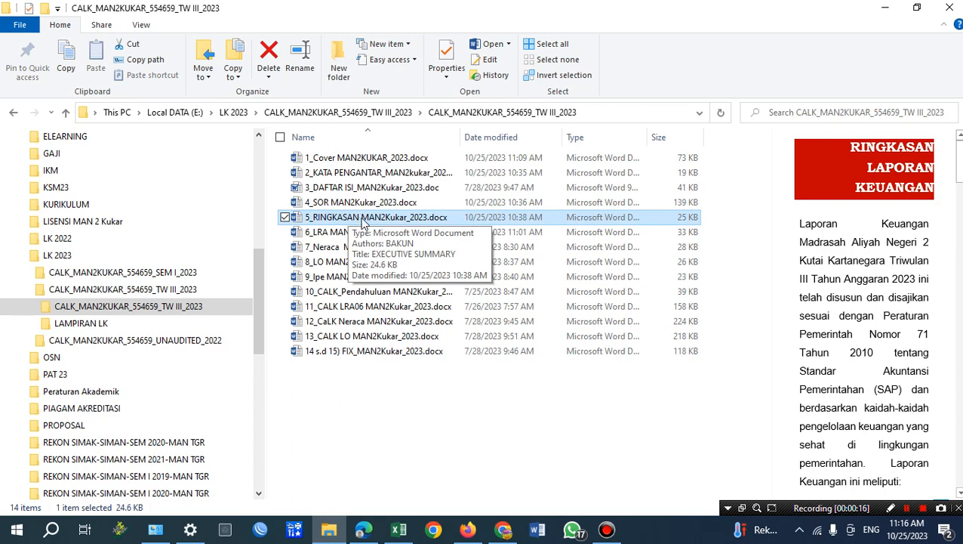
{"action": "double_click", "coordinate": [362, 220]}
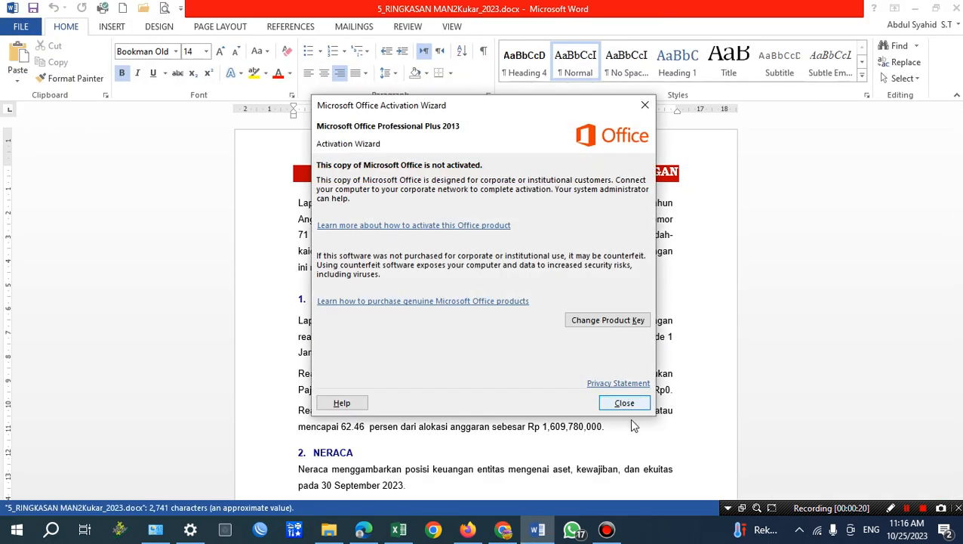
{"action": "left_click", "coordinate": [625, 402]}
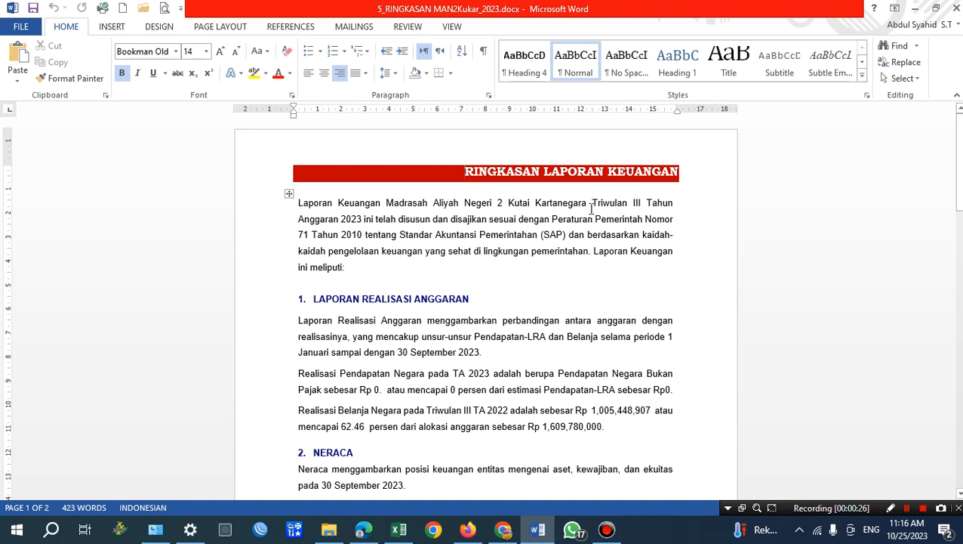
Review the quarter and fiscal year in the introduction and the period and figures in the Laporan Realisasi Anggaran section.
{"action": "left_click_drag", "start_coordinate": [593, 204], "coordinate": [644, 205]}
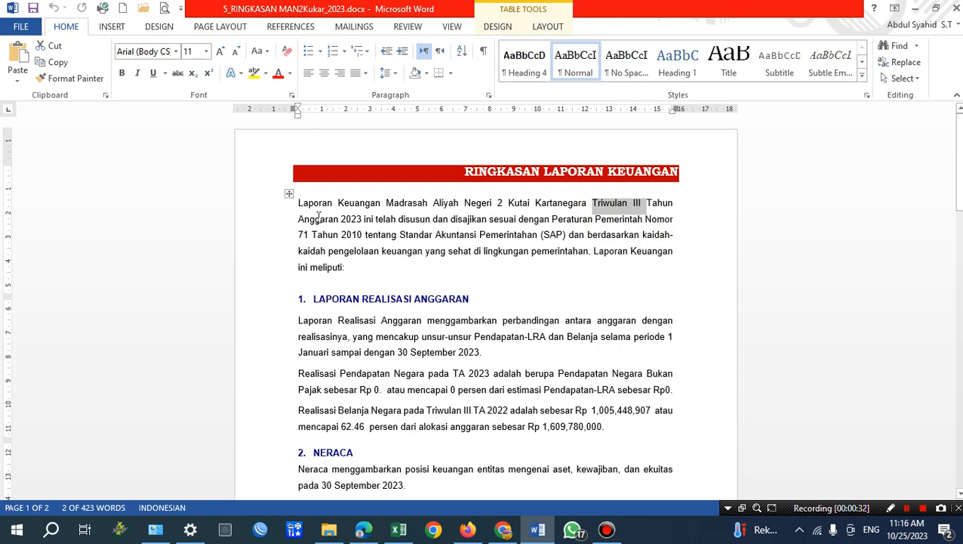
{"action": "left_click_drag", "start_coordinate": [345, 218], "coordinate": [375, 219]}
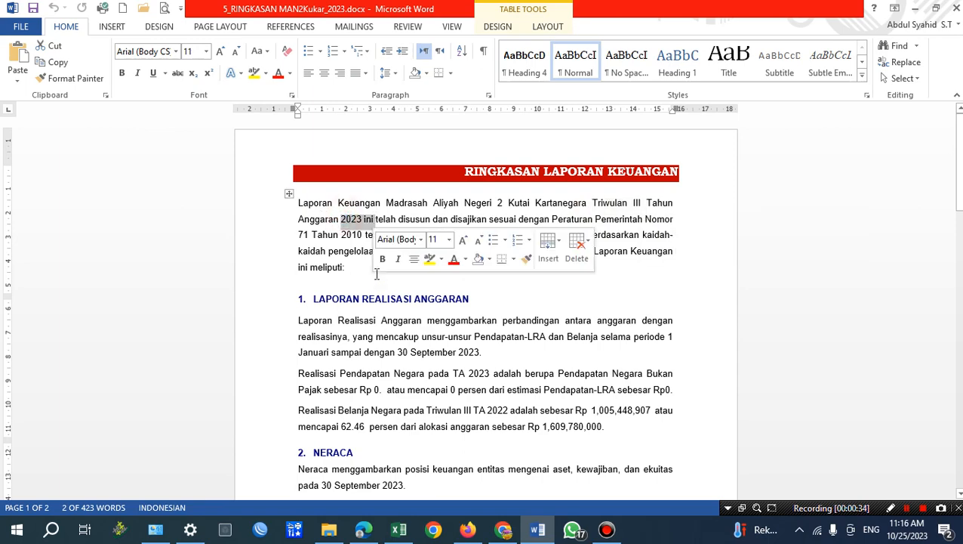
{"action": "left_click", "coordinate": [329, 262]}
{"action": "scroll", "coordinate": [502, 269], "scroll_direction": "down", "scroll_amount": 2}
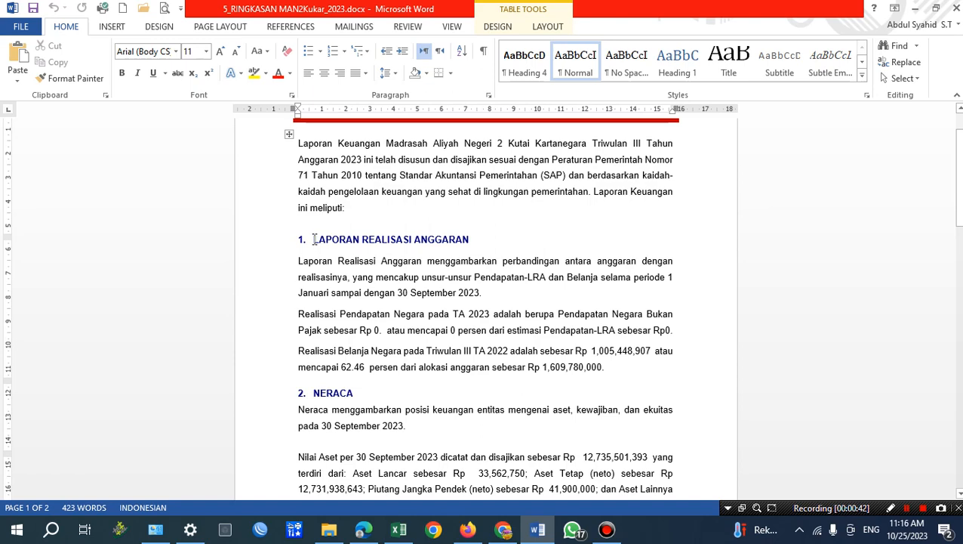
{"action": "left_click_drag", "start_coordinate": [314, 239], "coordinate": [468, 239]}
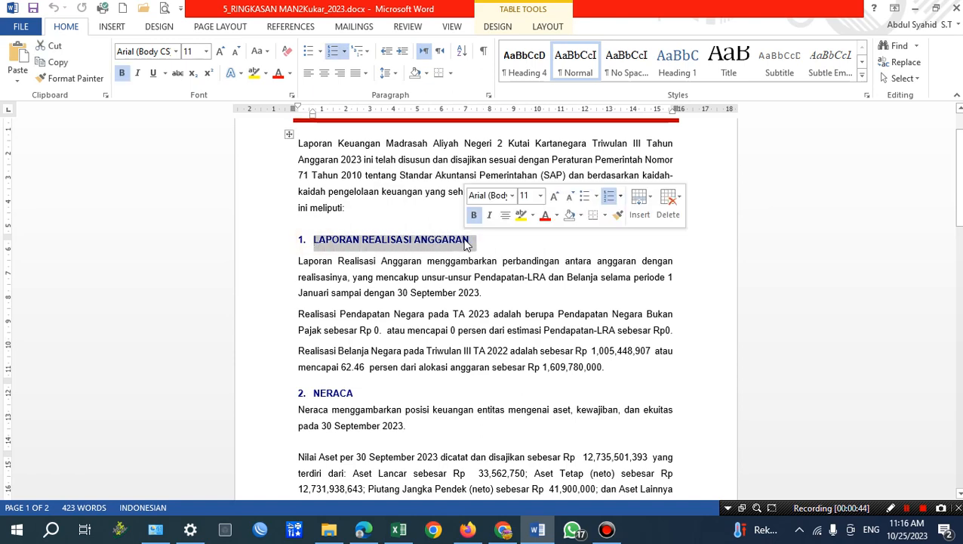
{"action": "scroll", "coordinate": [475, 277], "scroll_direction": "down", "scroll_amount": 1}
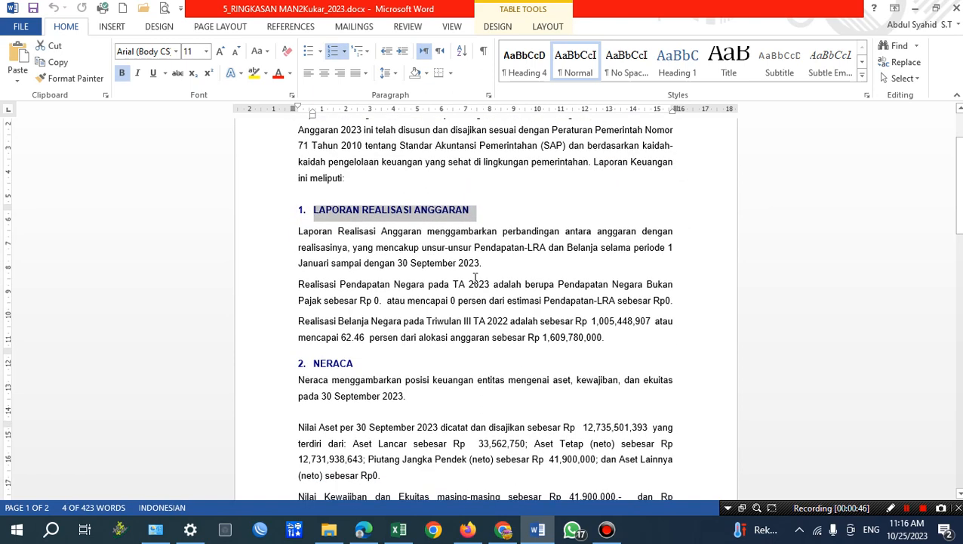
{"action": "scroll", "coordinate": [475, 277], "scroll_direction": "up", "scroll_amount": 1}
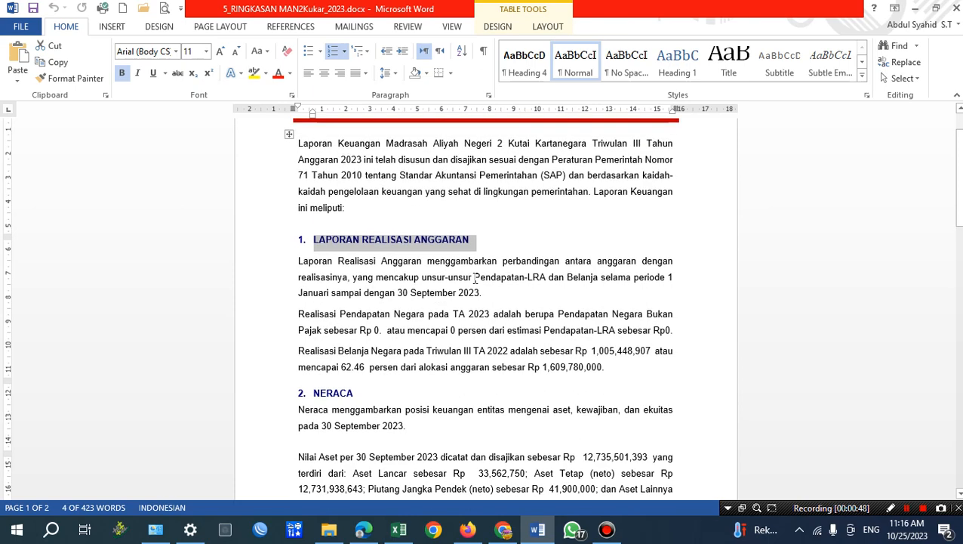
{"action": "left_click", "coordinate": [410, 240]}
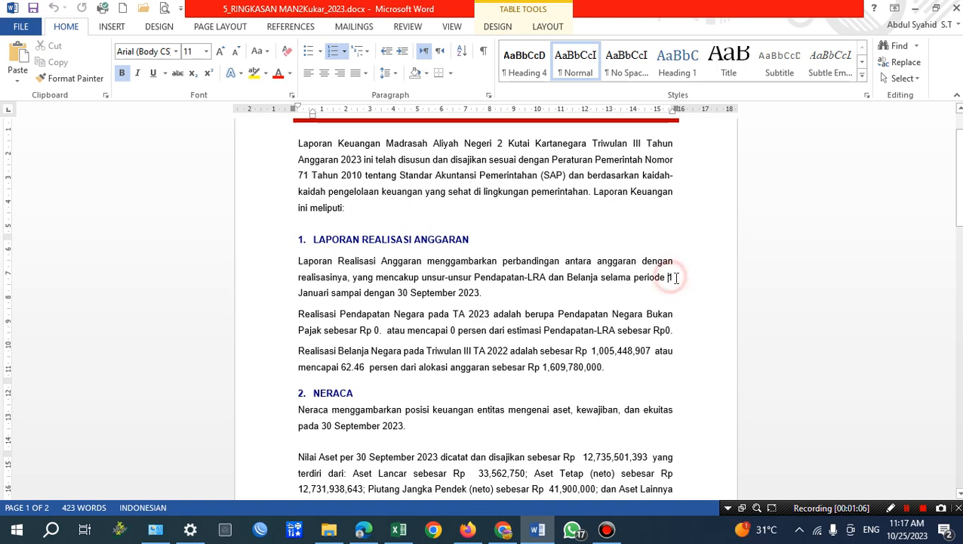
{"action": "left_click_drag", "start_coordinate": [672, 277], "coordinate": [488, 294]}
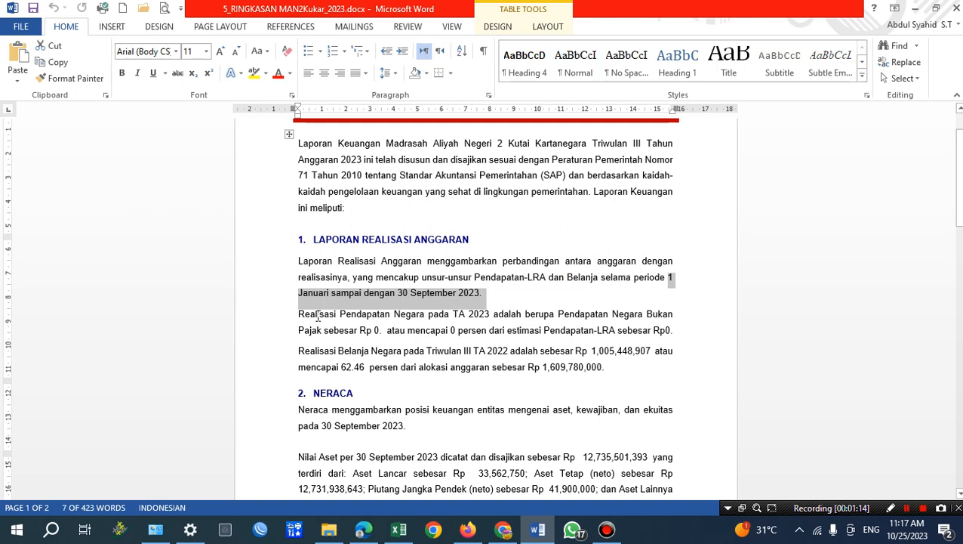
{"action": "left_click", "coordinate": [411, 317]}
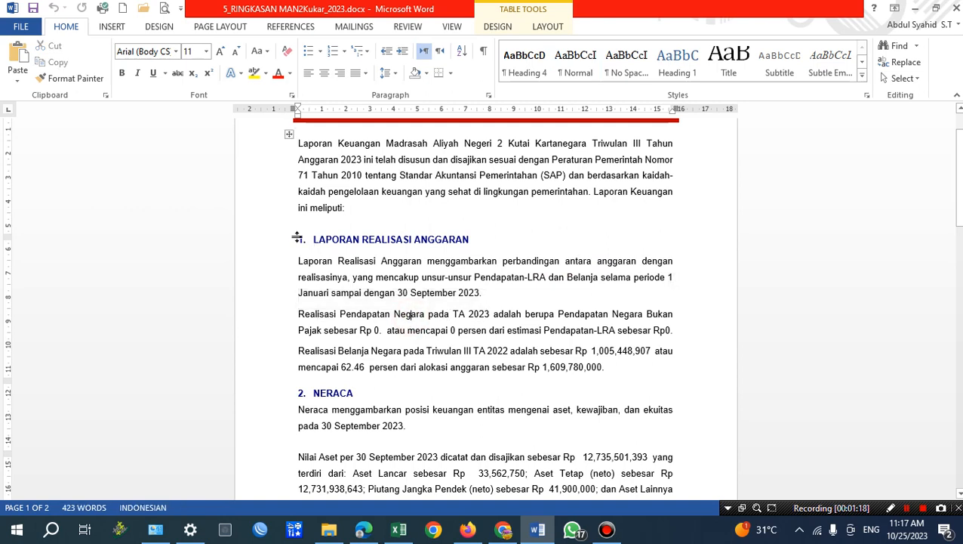
{"action": "left_click_drag", "start_coordinate": [311, 241], "coordinate": [611, 368]}
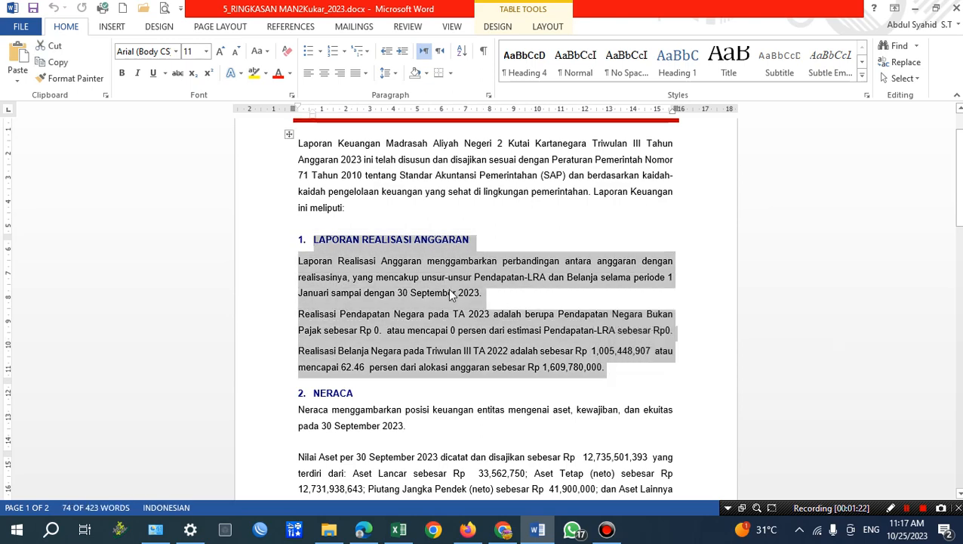
Switch to the SAKTI Laporan Keuangan page in Chrome and look through its header menus, including the linked applications.
{"action": "left_click", "coordinate": [503, 530]}
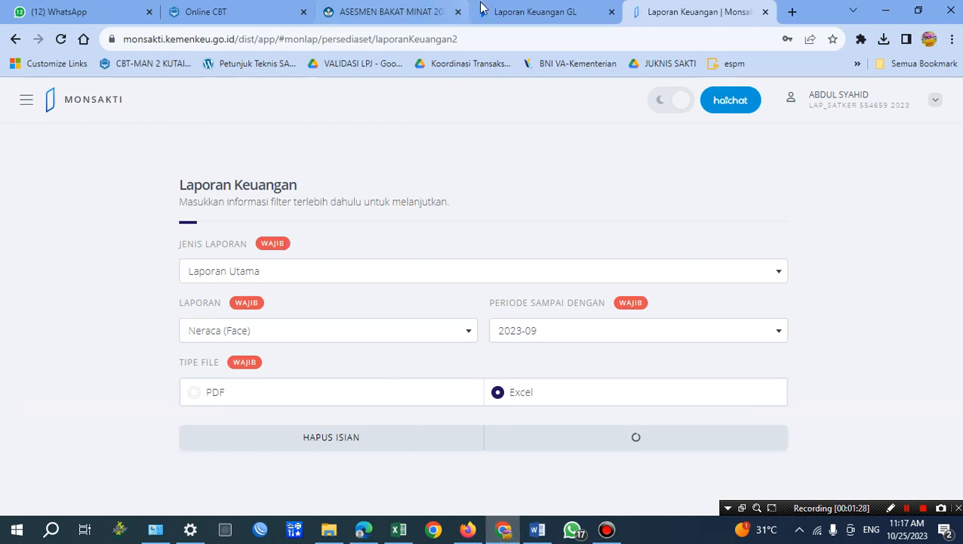
{"action": "left_click", "coordinate": [550, 14]}
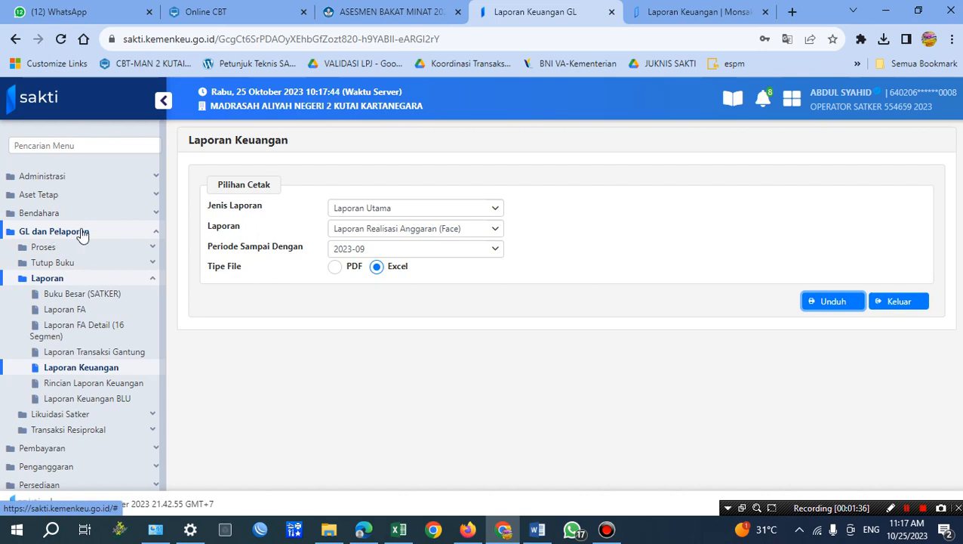
{"action": "left_click", "coordinate": [888, 112]}
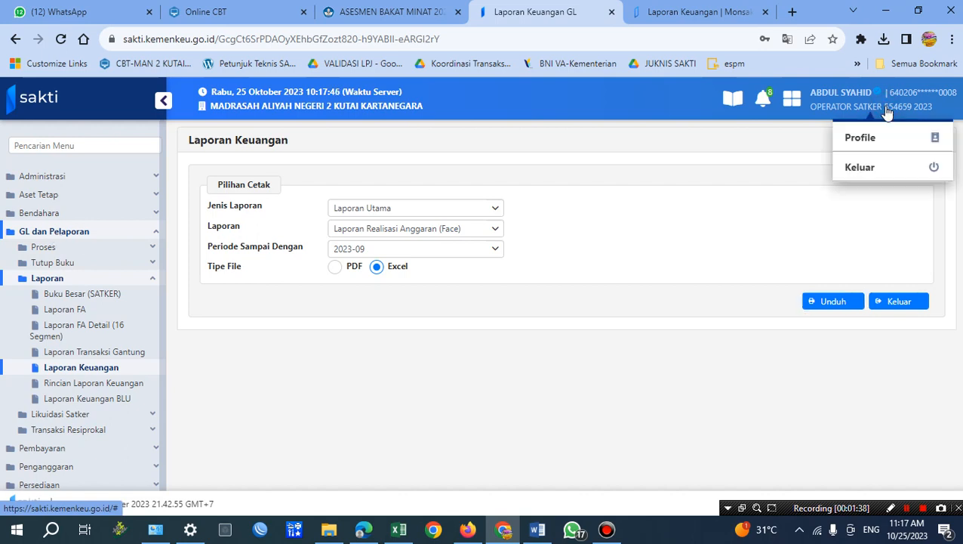
{"action": "left_click", "coordinate": [735, 101]}
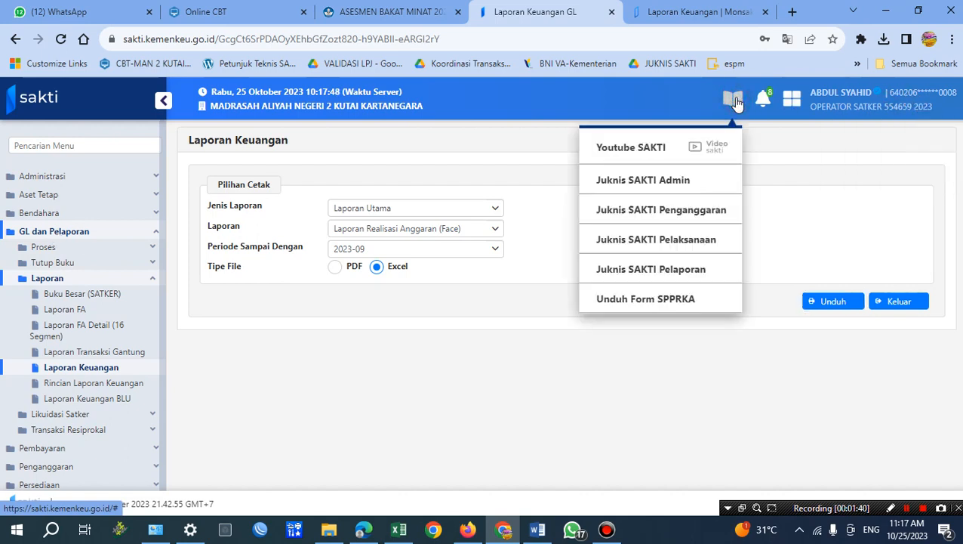
{"action": "left_click", "coordinate": [761, 98]}
{"action": "left_click", "coordinate": [791, 98]}
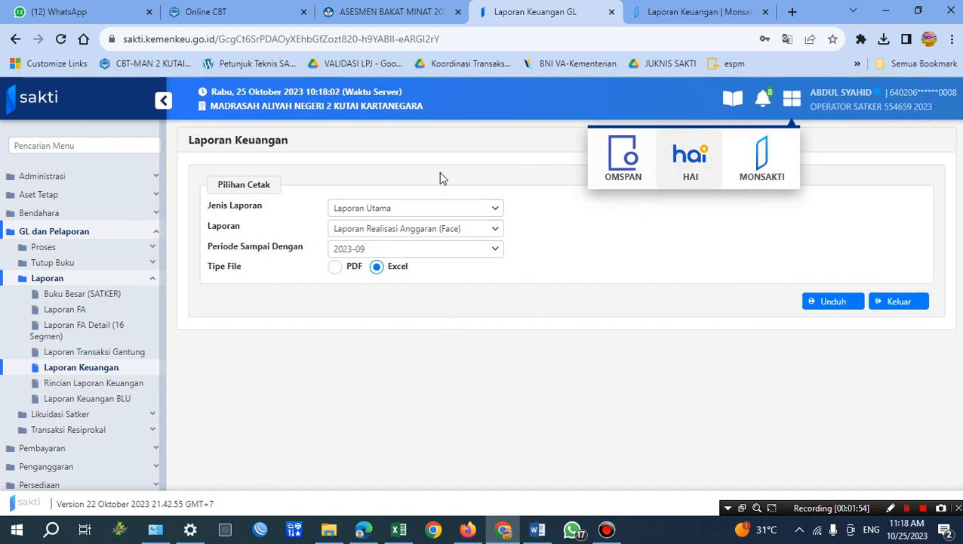
Expand the Laporan group under GL dan Pelaporan and select Laporan Realisasi Anggaran (Face) as the report.
{"action": "left_click", "coordinate": [59, 283]}
{"action": "left_click", "coordinate": [70, 236]}
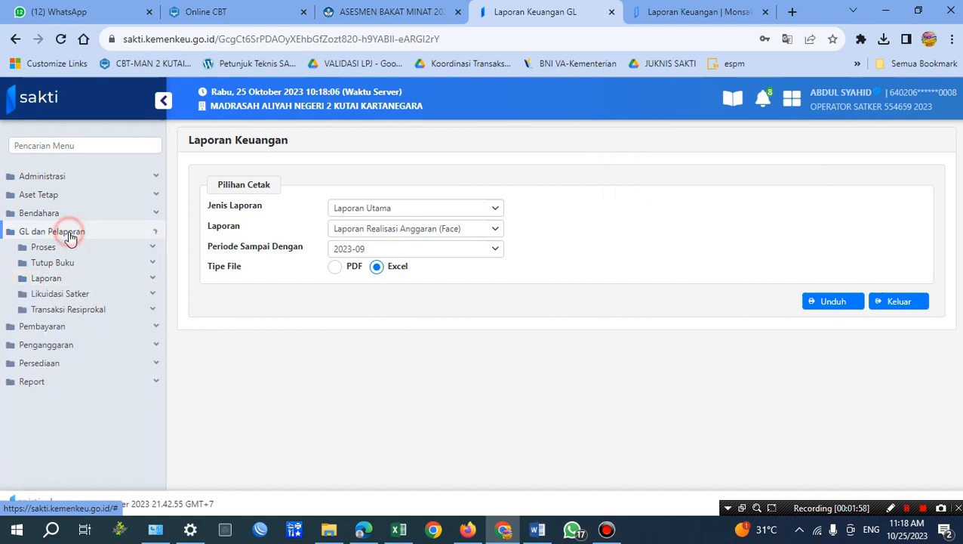
{"action": "left_click", "coordinate": [71, 235]}
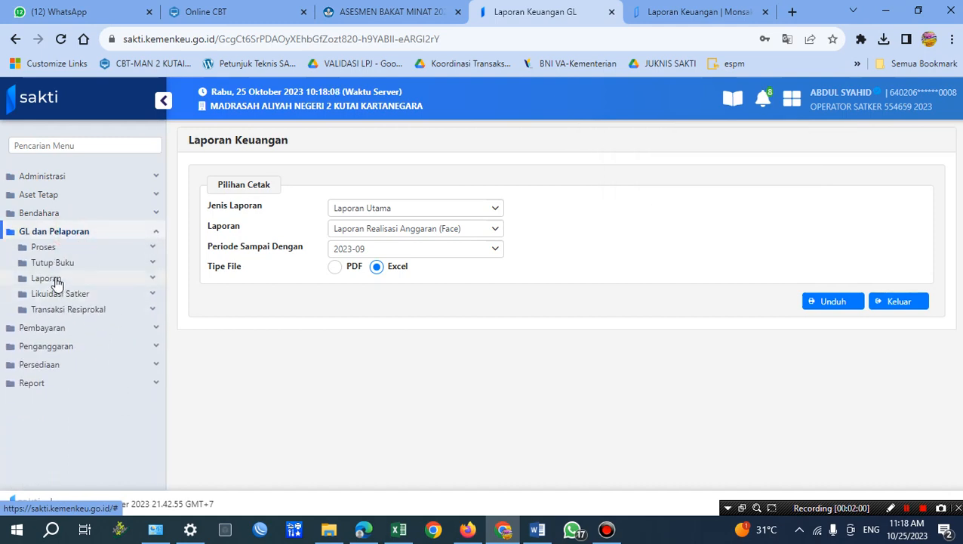
{"action": "left_click", "coordinate": [57, 281]}
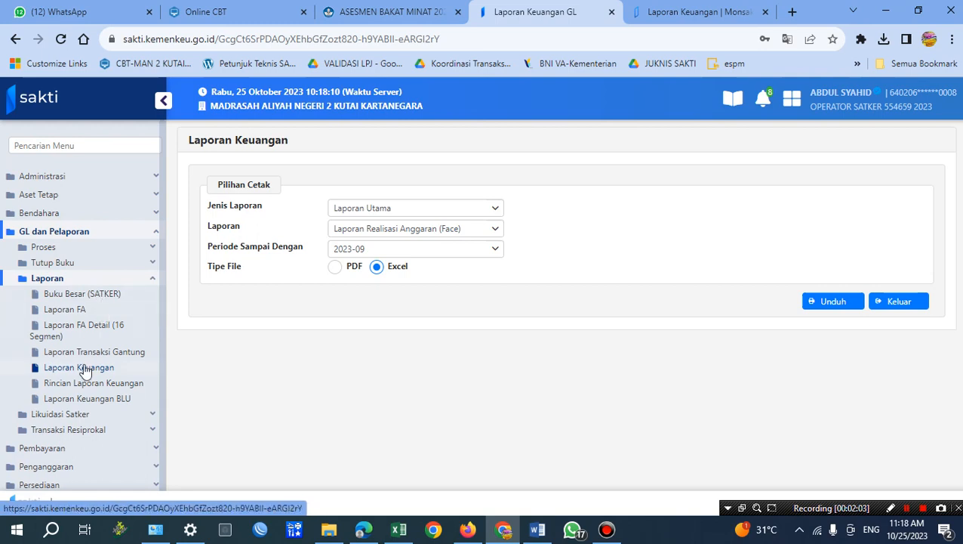
{"action": "left_click", "coordinate": [442, 230]}
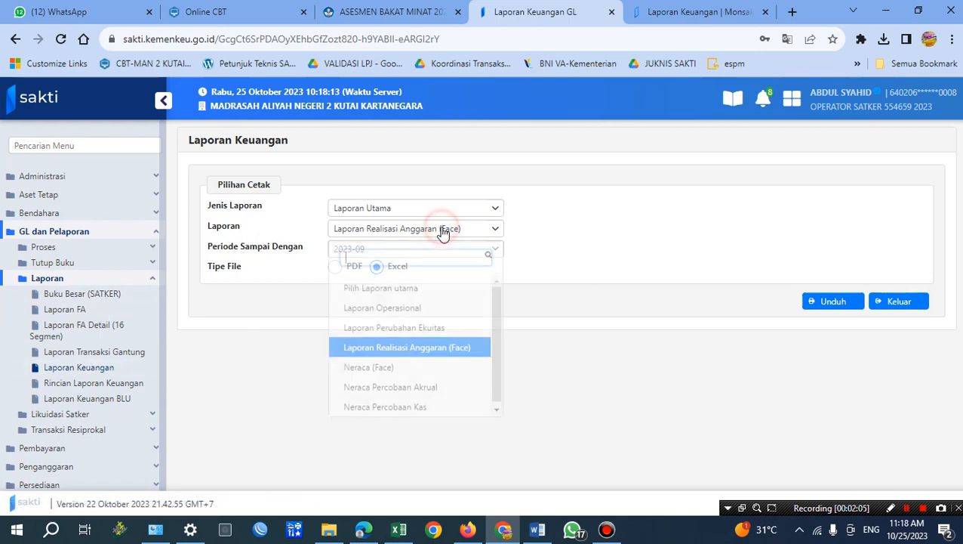
{"action": "left_click", "coordinate": [433, 341]}
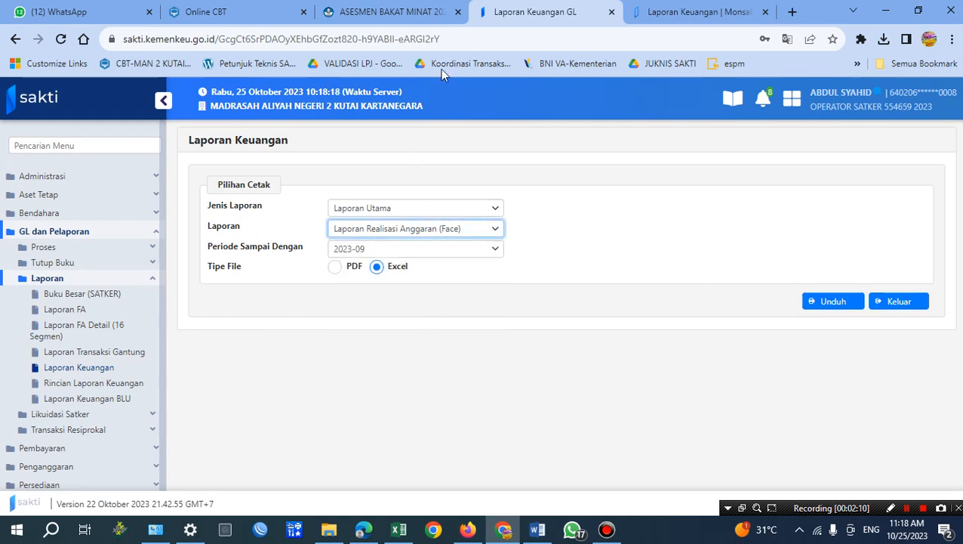
Switch to MONSAKTI in Chrome and open the Laporan Keuangan form from its Laporan group.
{"action": "left_click", "coordinate": [537, 531]}
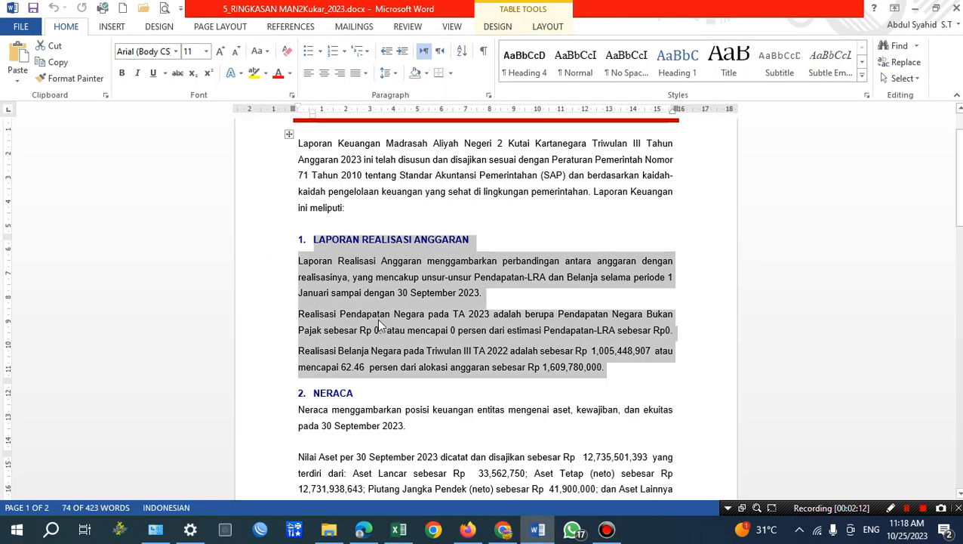
{"action": "left_click", "coordinate": [508, 532]}
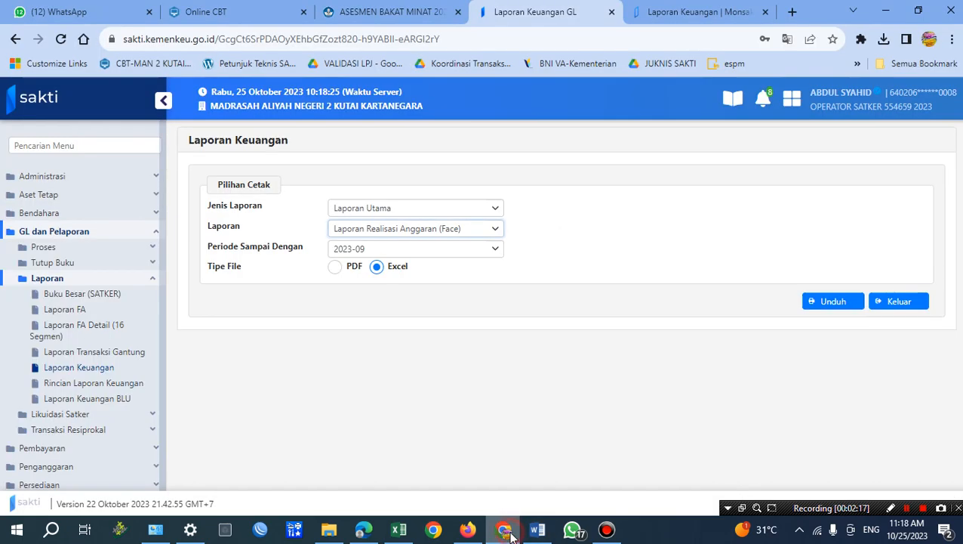
{"action": "left_click", "coordinate": [669, 11]}
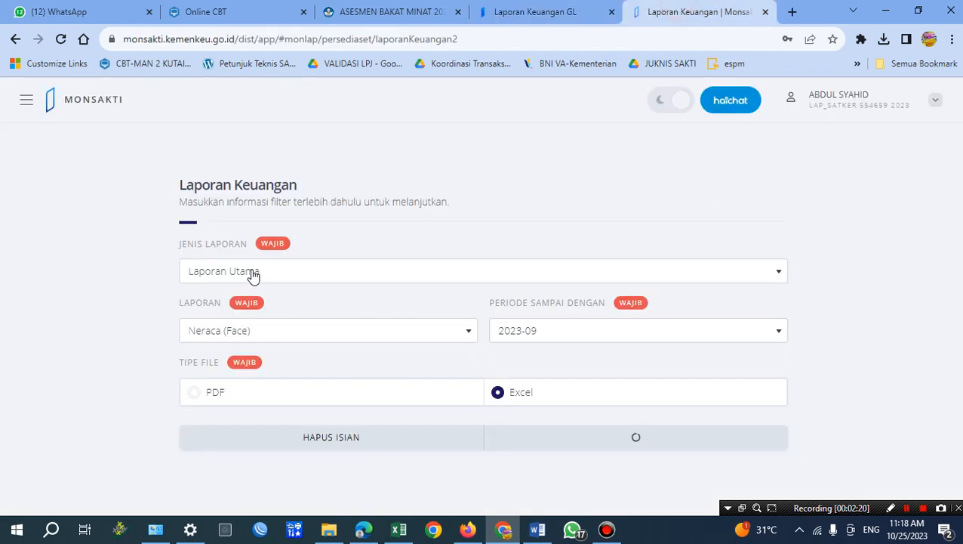
{"action": "left_click", "coordinate": [19, 103]}
{"action": "mouse_move", "coordinate": [91, 398]}
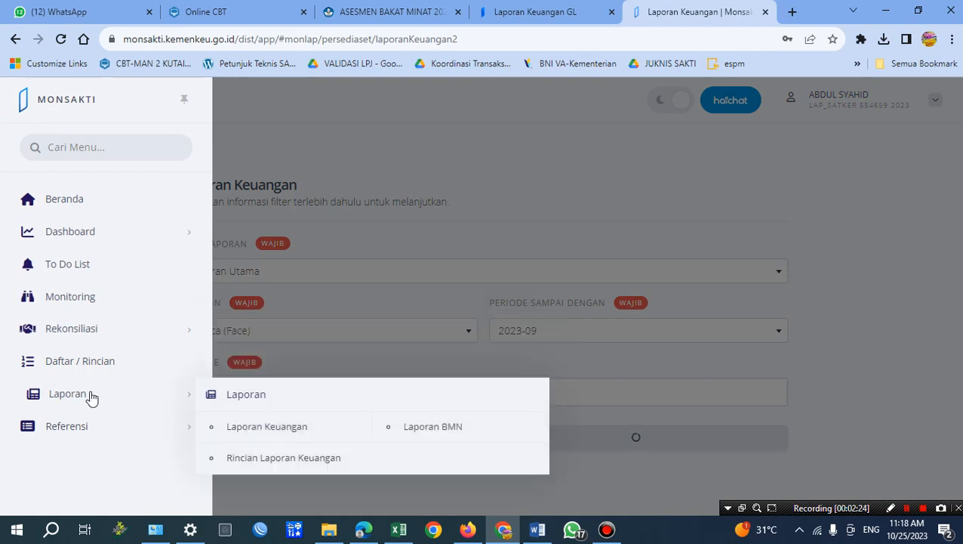
{"action": "left_click", "coordinate": [294, 428]}
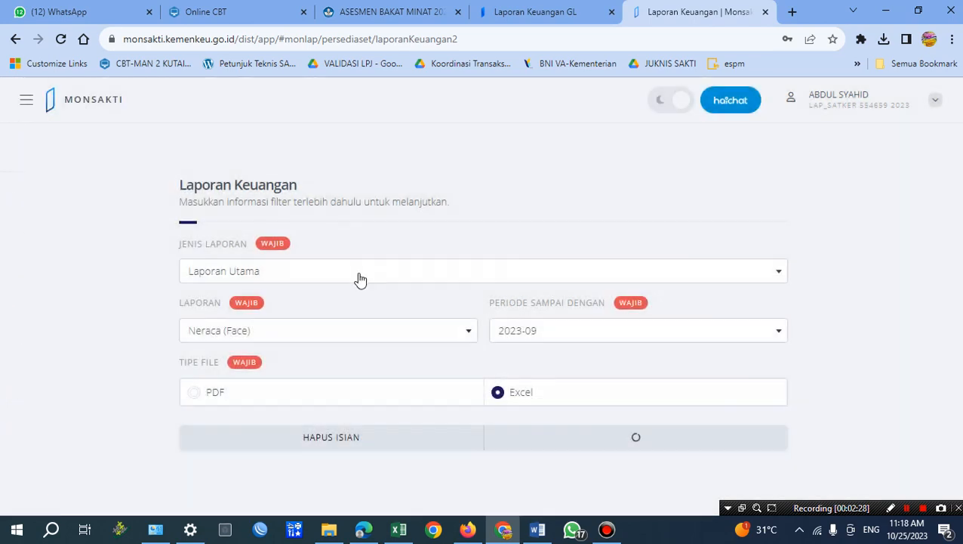
Choose 2023-09 as the period for the Neraca (Face) main report and try to download it as Excel.
{"action": "left_click", "coordinate": [360, 275]}
{"action": "left_click", "coordinate": [299, 332]}
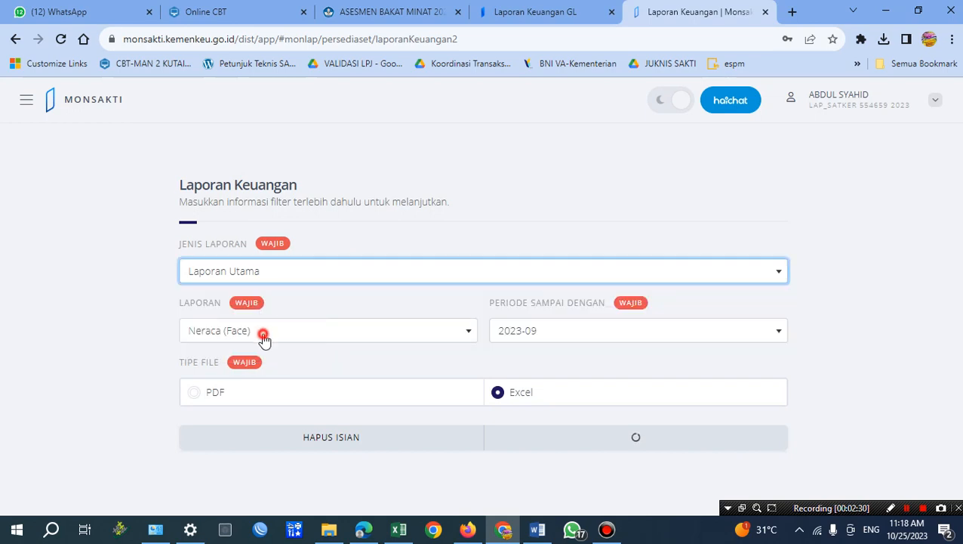
{"action": "left_click", "coordinate": [264, 338]}
{"action": "left_click", "coordinate": [238, 274]}
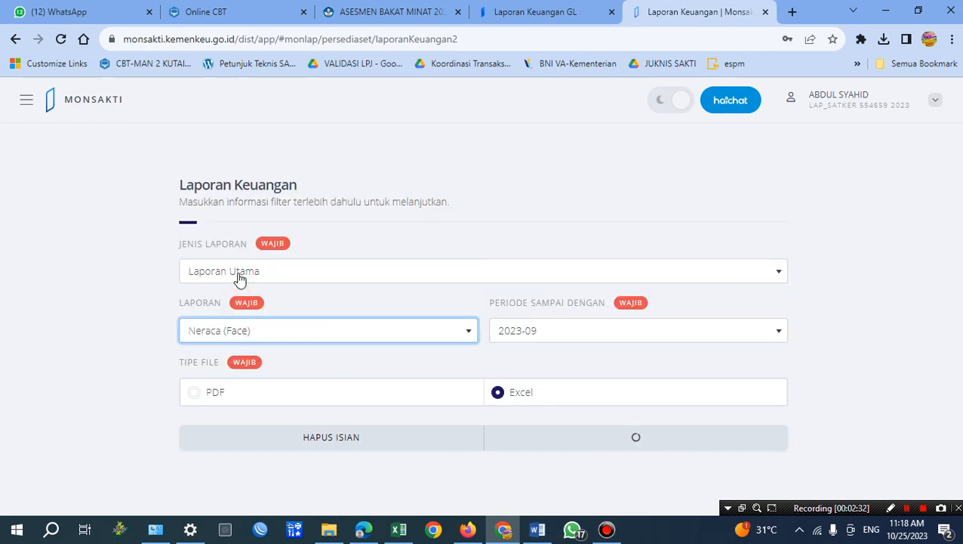
{"action": "left_click", "coordinate": [547, 332]}
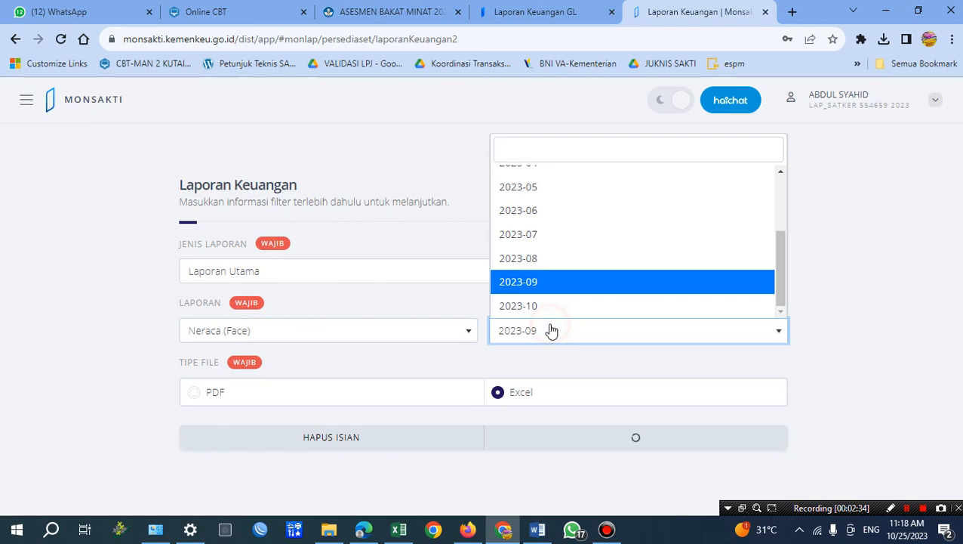
{"action": "left_click", "coordinate": [531, 279]}
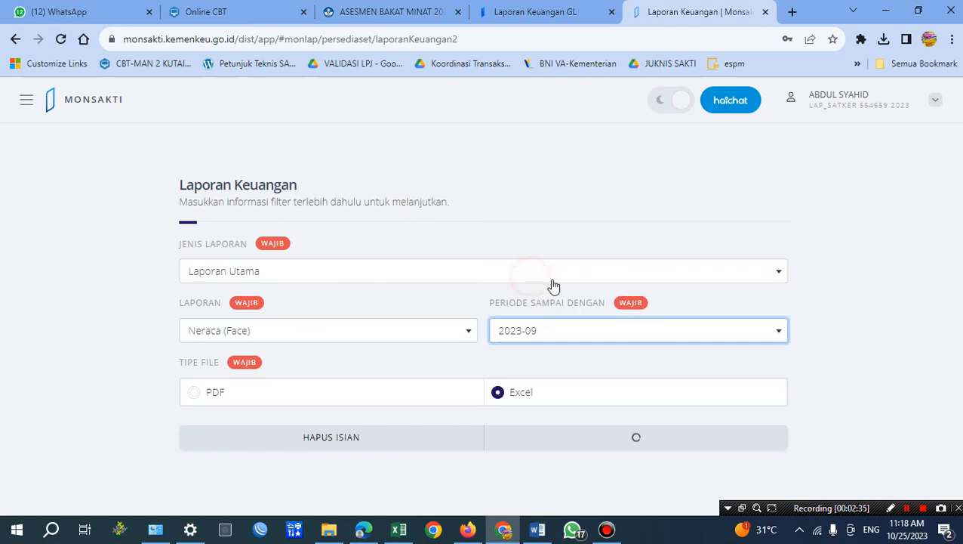
{"action": "left_click", "coordinate": [632, 443]}
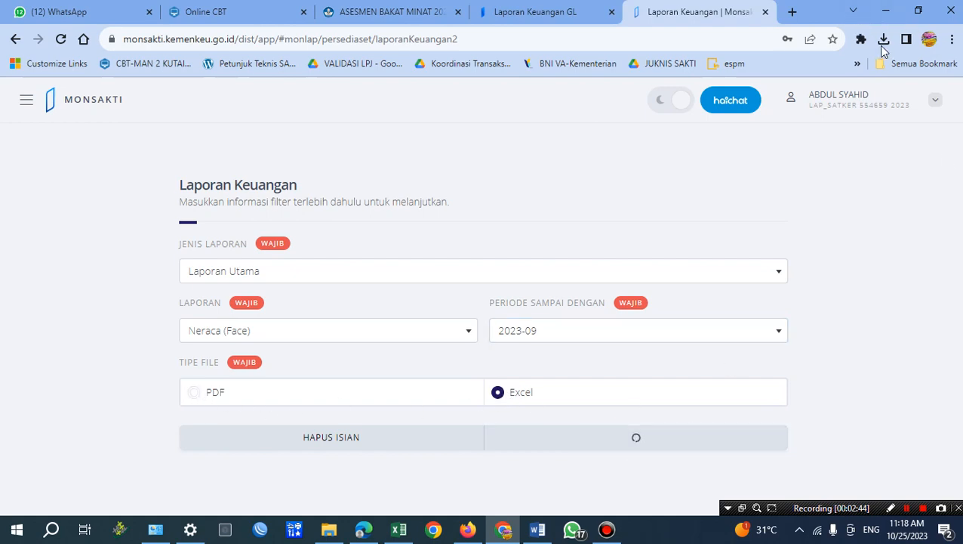
Open the downloaded Laporan Realisasi Anggaran (Face) SATKER.xlsx file in Excel from the browser's recent downloads.
{"action": "left_click", "coordinate": [884, 44]}
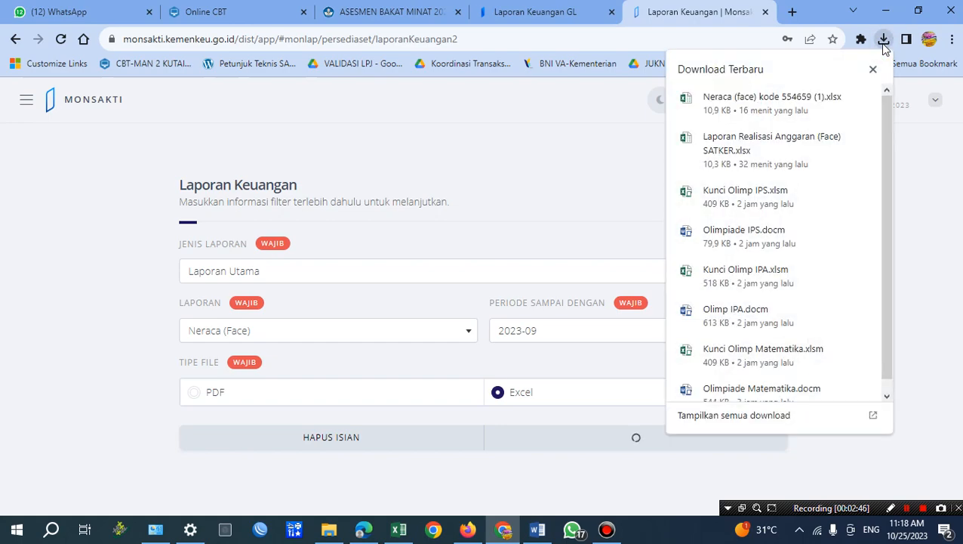
{"action": "left_click", "coordinate": [785, 139]}
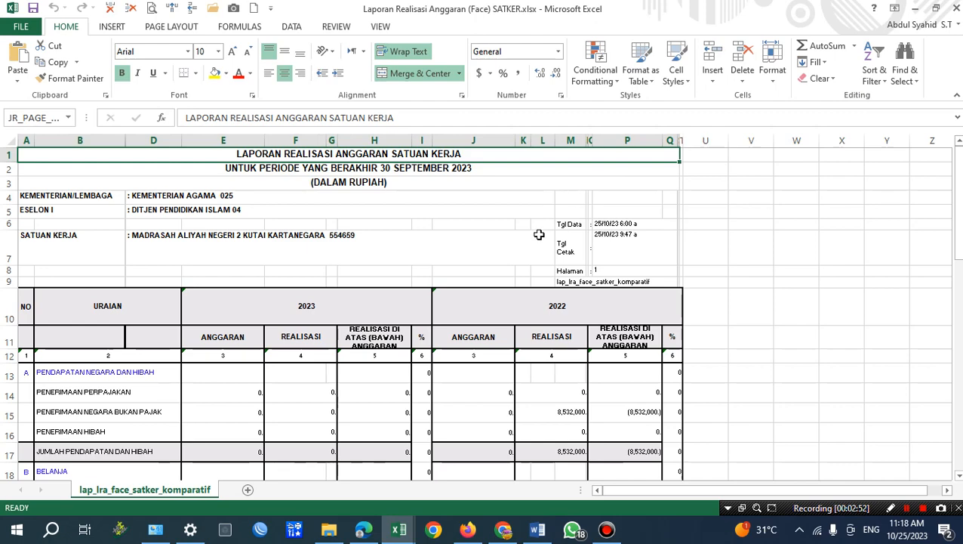
Review the revenue and spending rows of the budget realisation report down to the JUMLAH BELANJA total.
{"action": "scroll", "coordinate": [539, 234], "scroll_direction": "down", "scroll_amount": 4}
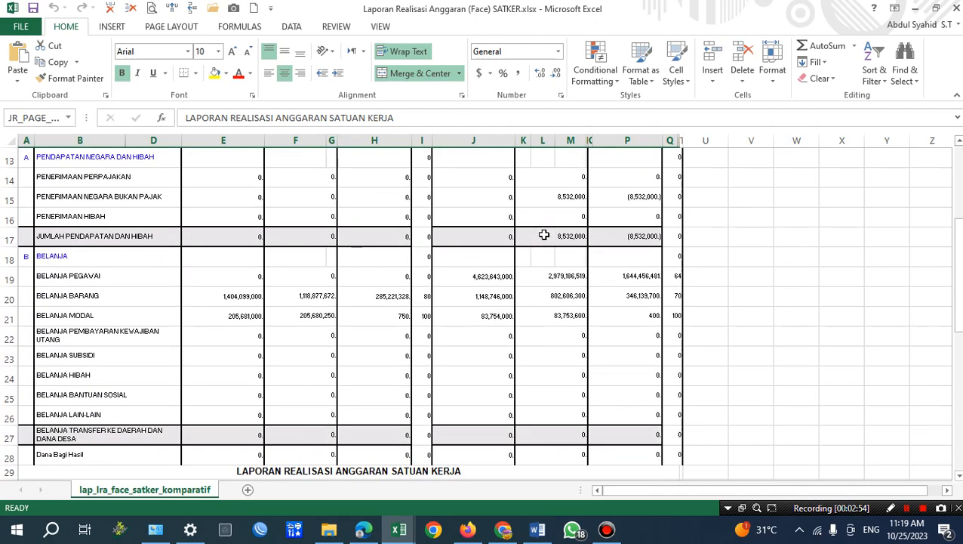
{"action": "scroll", "coordinate": [544, 235], "scroll_direction": "down", "scroll_amount": 8}
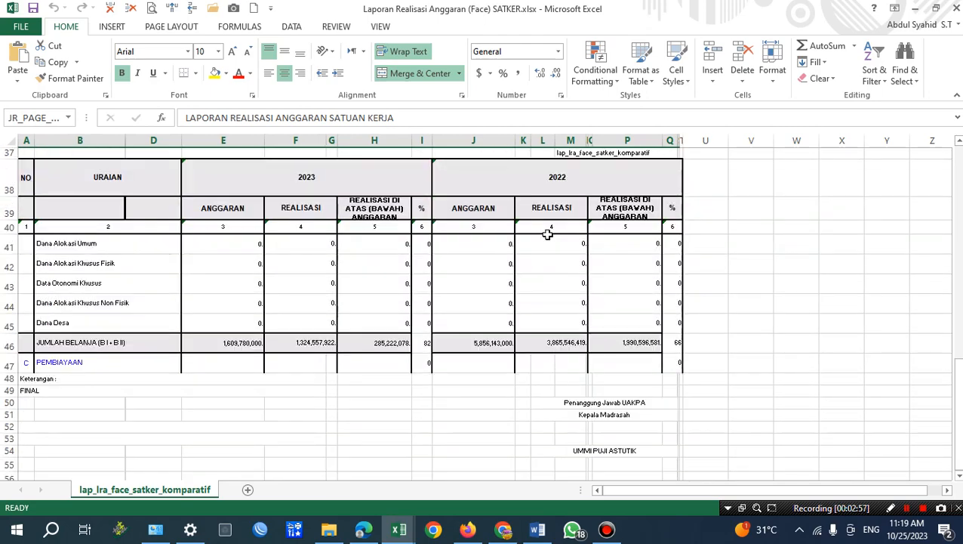
{"action": "scroll", "coordinate": [548, 235], "scroll_direction": "up", "scroll_amount": 11}
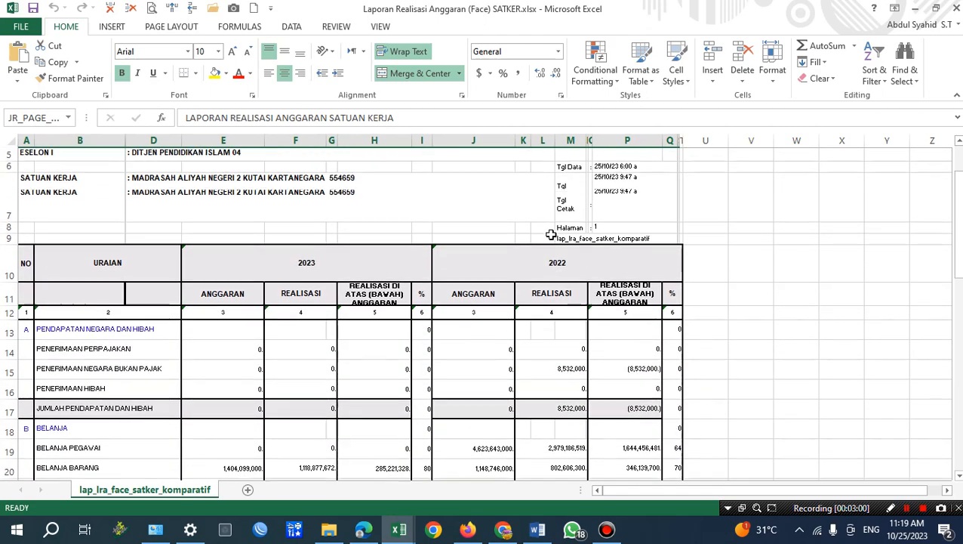
{"action": "scroll", "coordinate": [550, 235], "scroll_direction": "down", "scroll_amount": 2}
{"action": "scroll", "coordinate": [309, 347], "scroll_direction": "down", "scroll_amount": 1}
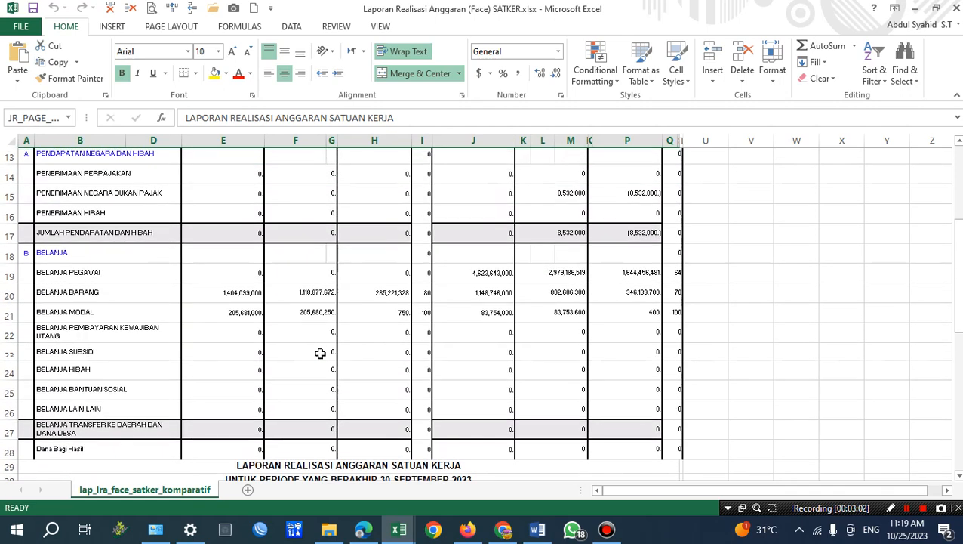
Switch to the Word summary and highlight the Realisasi Pendapatan Negara paragraph under Laporan Realisasi Anggaran.
{"action": "left_click", "coordinate": [537, 530]}
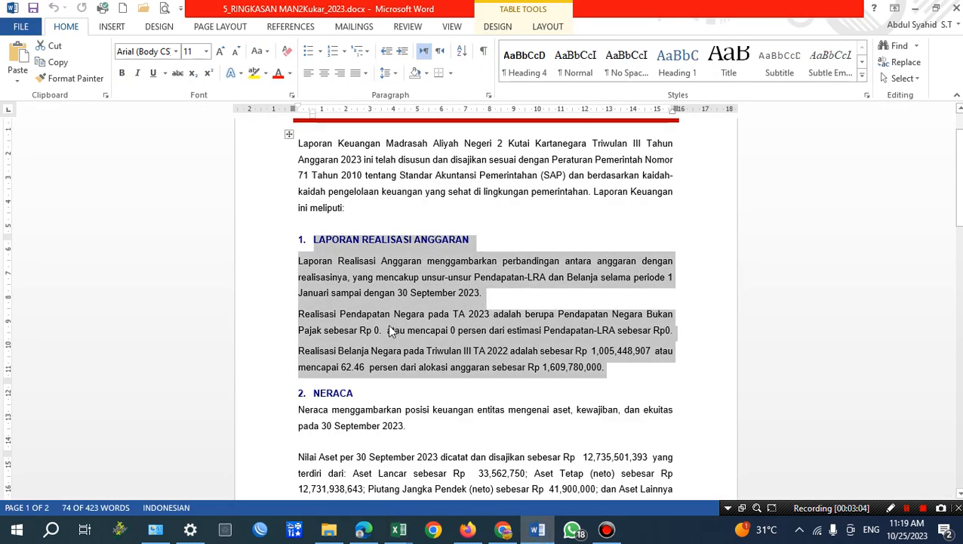
{"action": "left_click", "coordinate": [330, 316]}
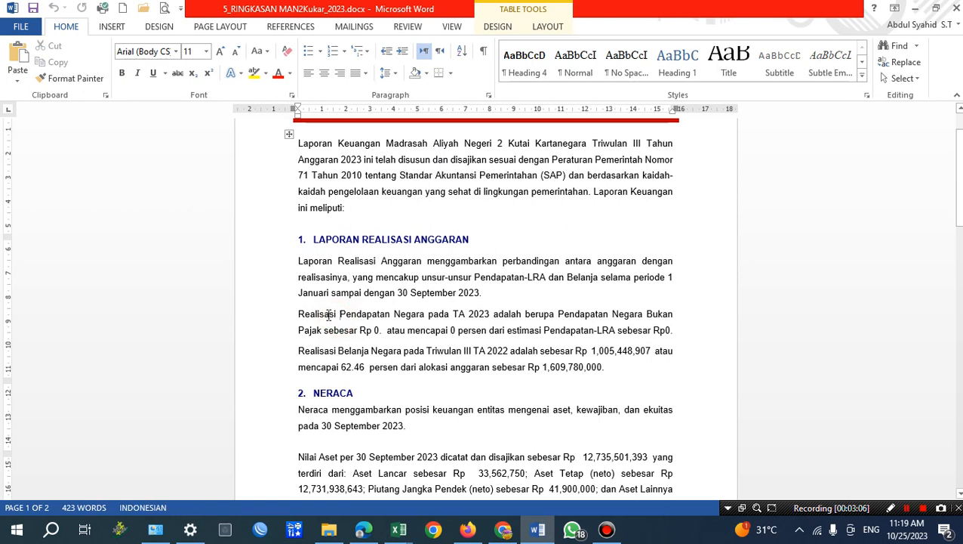
{"action": "left_click_drag", "start_coordinate": [374, 316], "coordinate": [393, 327]}
{"action": "left_click", "coordinate": [332, 314]}
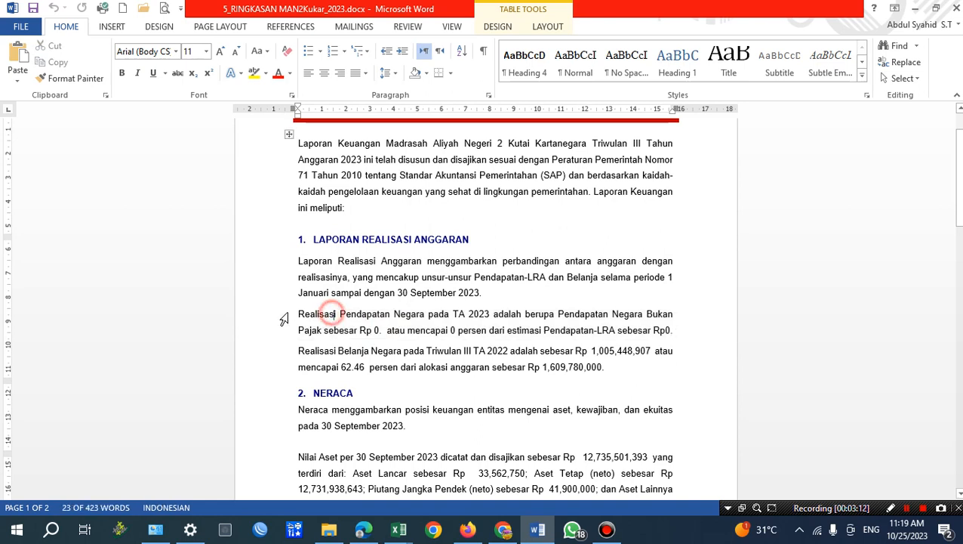
{"action": "left_click_drag", "start_coordinate": [299, 314], "coordinate": [672, 334]}
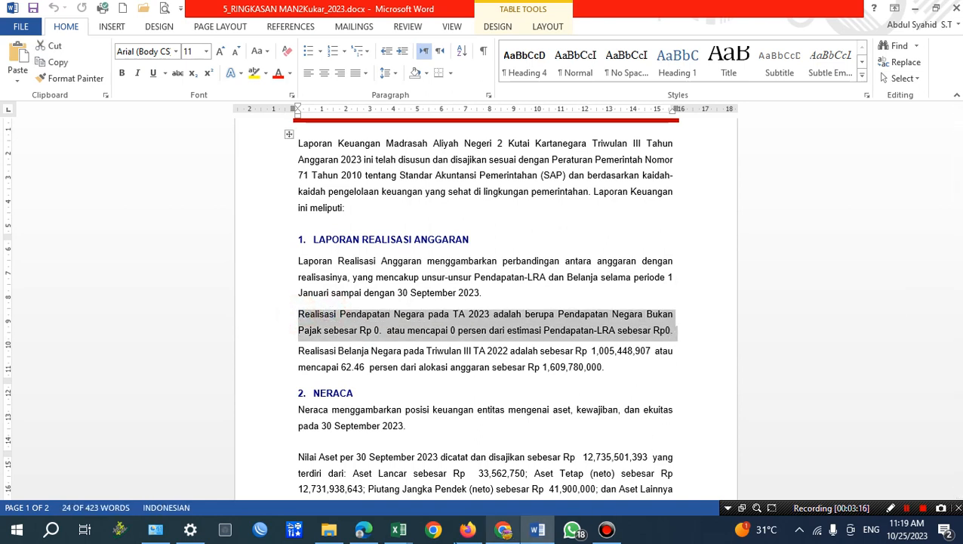
Switch to the Excel realisation report and compare the 2023 and 2022 figures in the Pendapatan Negara dan Hibah rows.
{"action": "left_click", "coordinate": [398, 529]}
{"action": "left_click", "coordinate": [464, 483]}
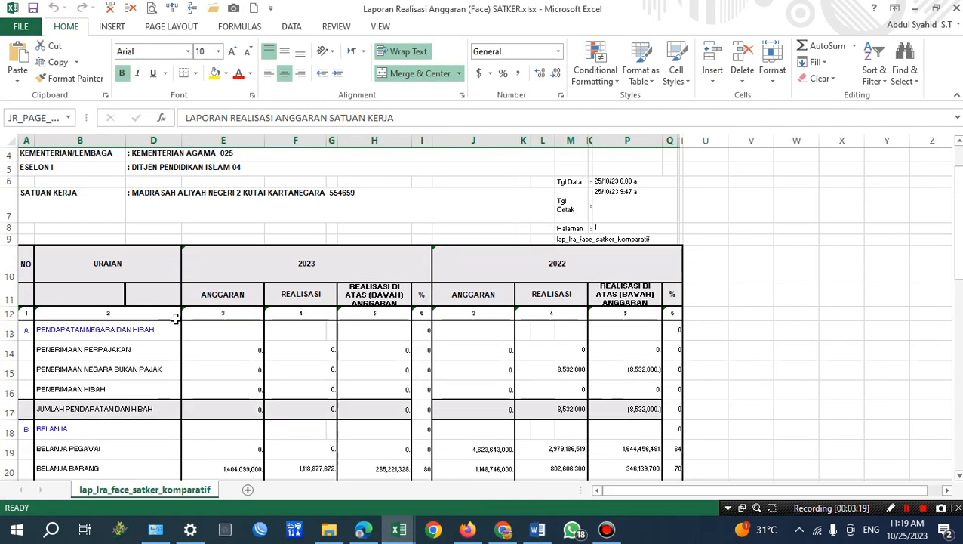
{"action": "left_click", "coordinate": [29, 330]}
{"action": "left_click_drag", "start_coordinate": [40, 347], "coordinate": [385, 416]}
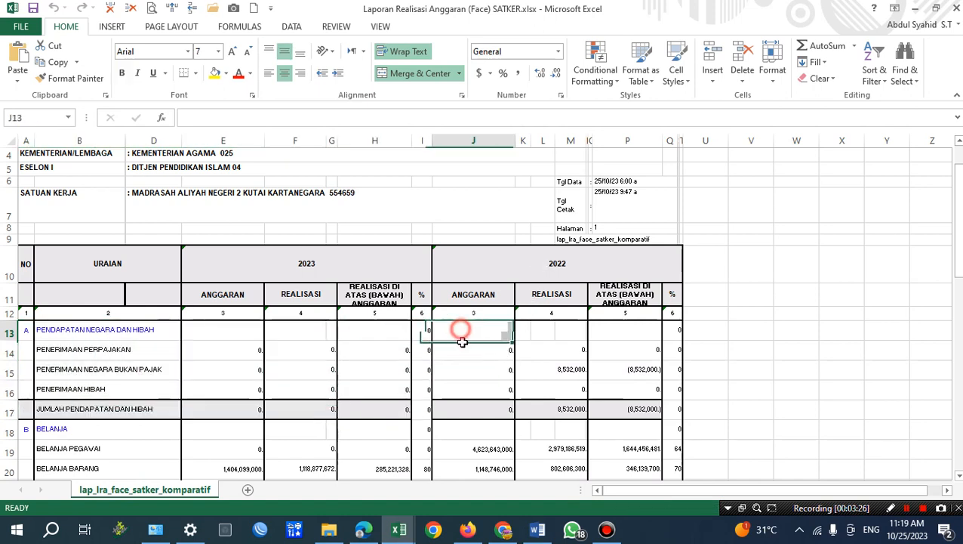
{"action": "left_click_drag", "start_coordinate": [459, 329], "coordinate": [665, 406]}
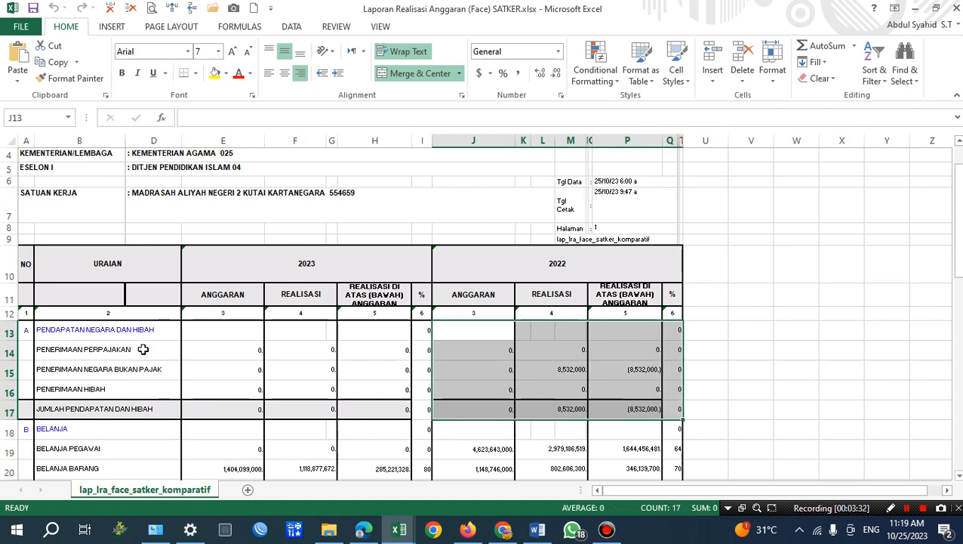
{"action": "left_click_drag", "start_coordinate": [26, 329], "coordinate": [385, 408]}
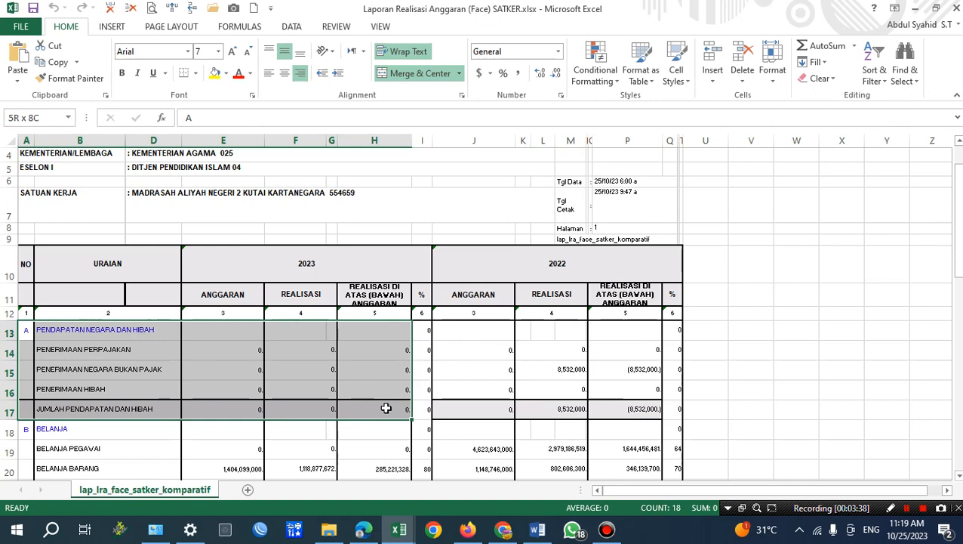
{"action": "left_click", "coordinate": [559, 369]}
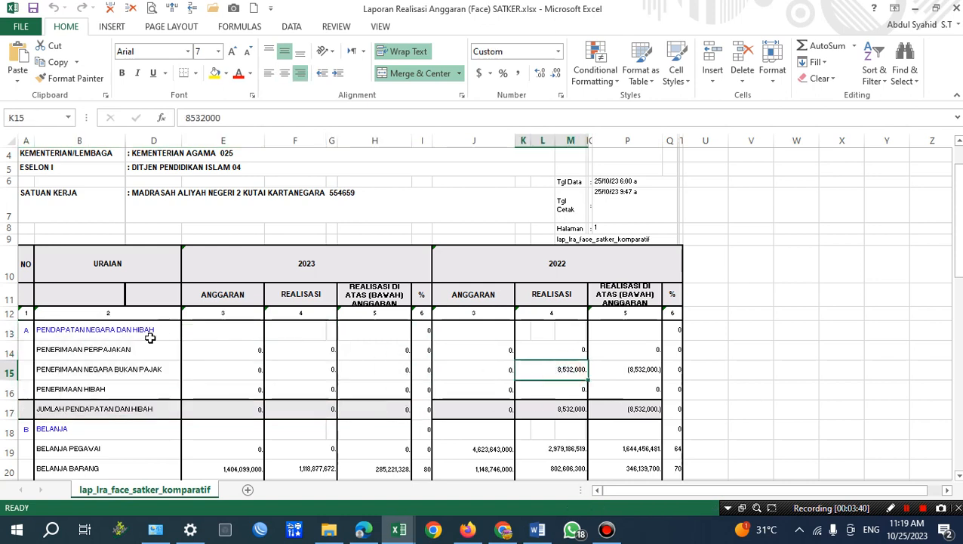
{"action": "left_click_drag", "start_coordinate": [24, 330], "coordinate": [391, 404]}
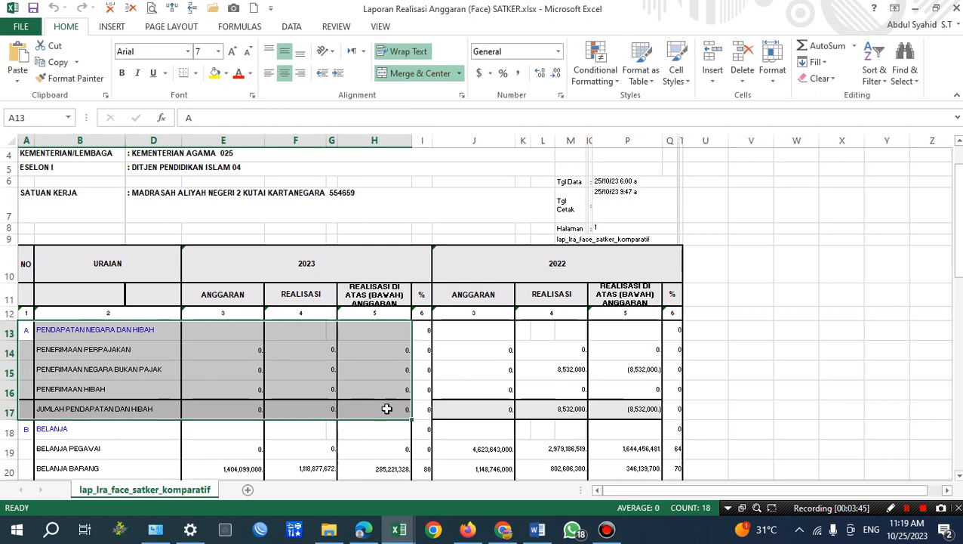
Return to the Word summary and check the amount, percentage and estimate in the Realisasi Pendapatan Negara paragraph.
{"action": "left_click", "coordinate": [537, 529]}
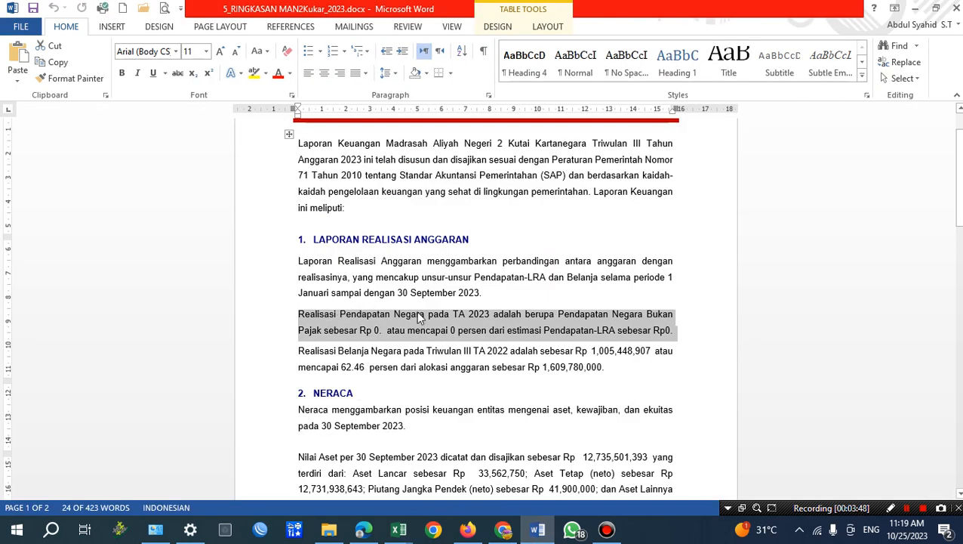
{"action": "left_click", "coordinate": [361, 331]}
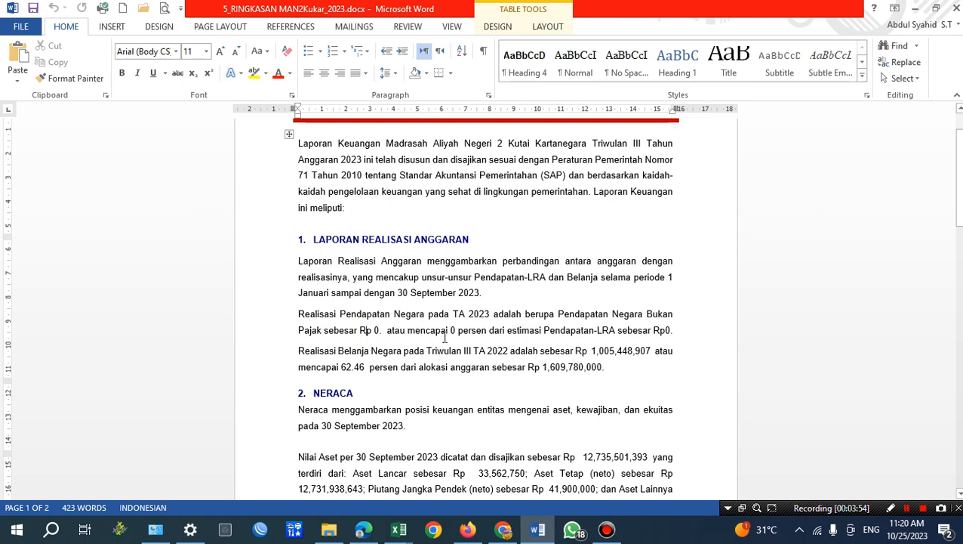
{"action": "double_click", "coordinate": [454, 331]}
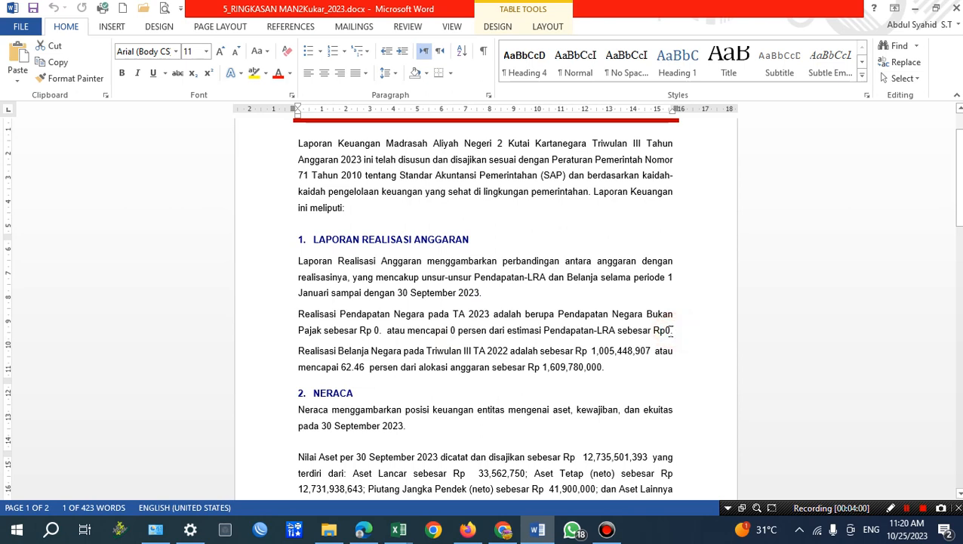
{"action": "left_click", "coordinate": [673, 330]}
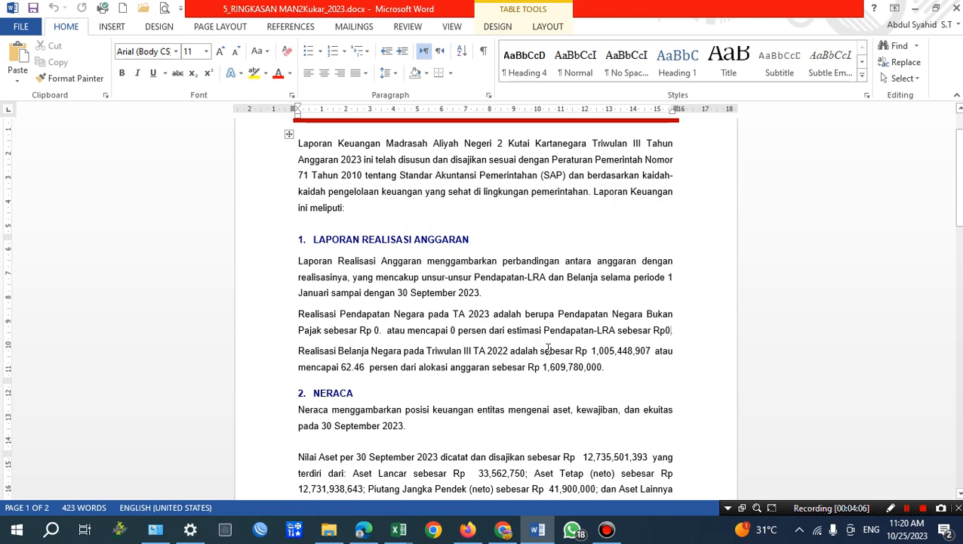
Copy the 2023 REALISASI value of the JUMLAH BELANJA row from the Excel realisation report for the Realisasi Belanja Negara sentence.
{"action": "left_click_drag", "start_coordinate": [541, 351], "coordinate": [591, 352]}
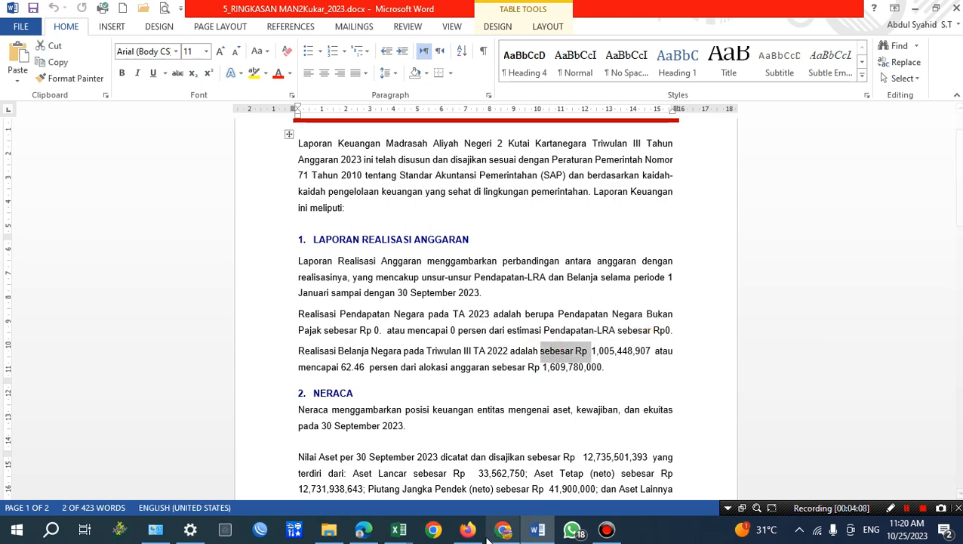
{"action": "mouse_move", "coordinate": [399, 529]}
{"action": "left_click", "coordinate": [469, 510]}
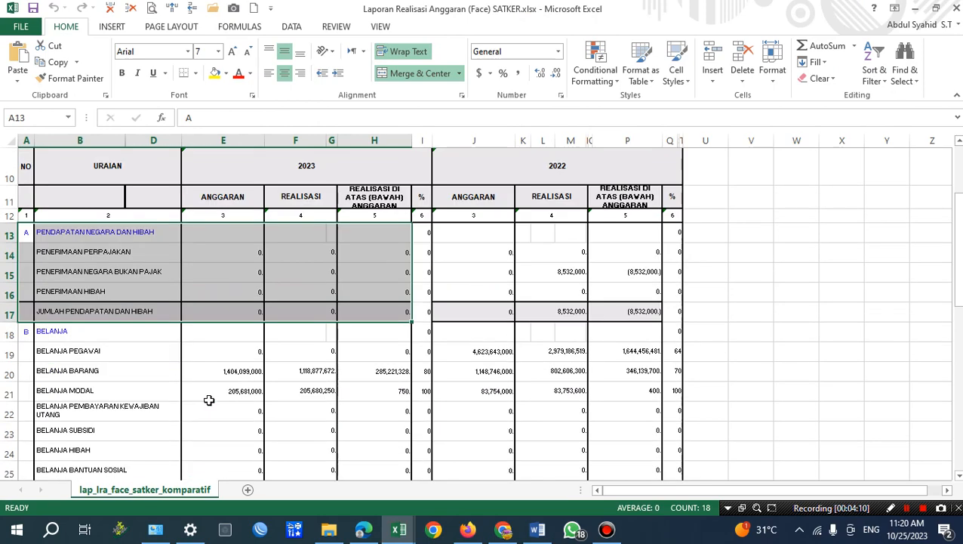
{"action": "scroll", "coordinate": [280, 285], "scroll_direction": "down", "scroll_amount": 1}
{"action": "scroll", "coordinate": [281, 282], "scroll_direction": "up", "scroll_amount": 1}
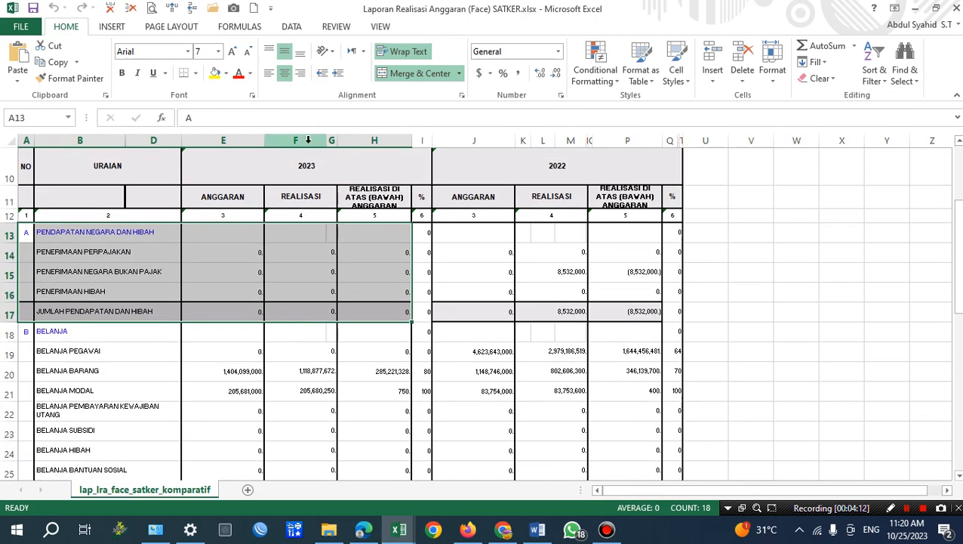
{"action": "left_click", "coordinate": [308, 140]}
{"action": "scroll", "coordinate": [320, 370], "scroll_direction": "down", "scroll_amount": 3}
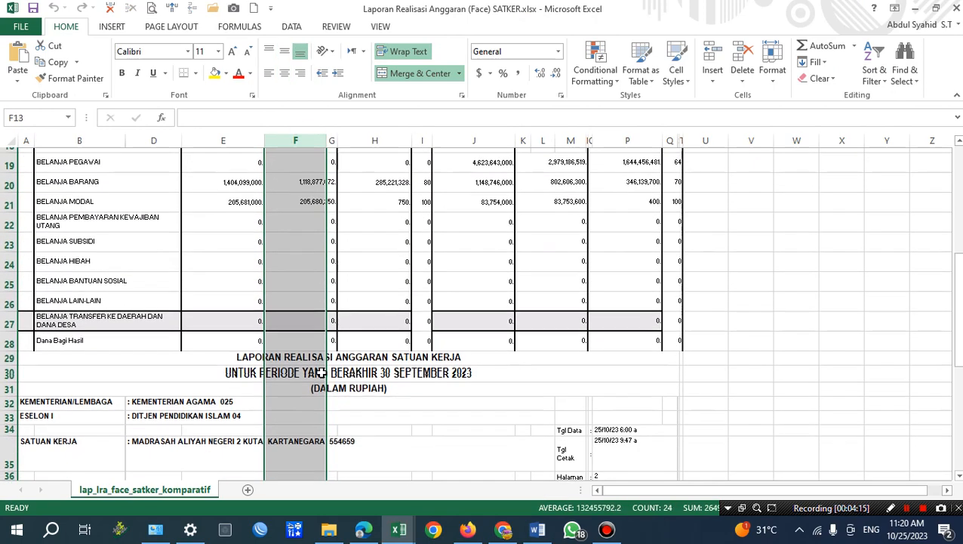
{"action": "scroll", "coordinate": [320, 372], "scroll_direction": "down", "scroll_amount": 5}
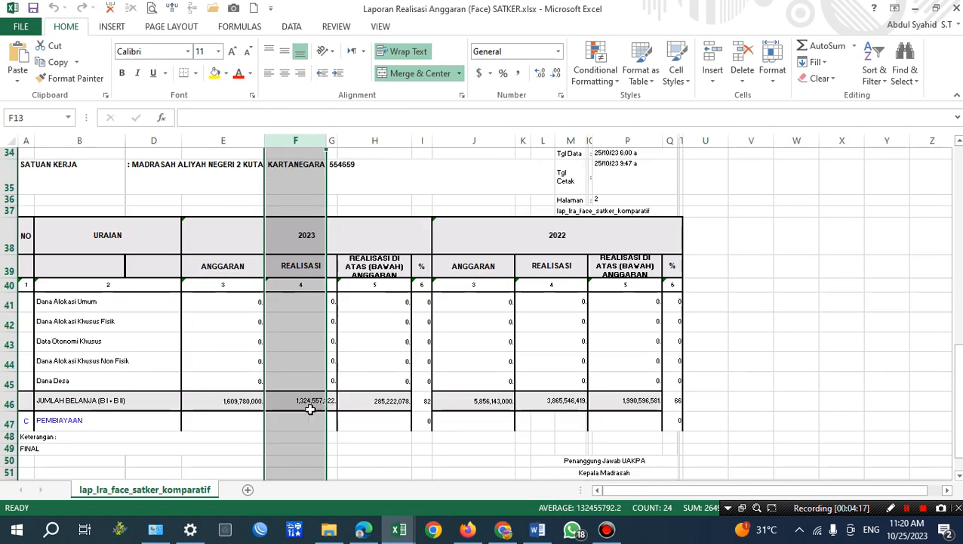
{"action": "left_click", "coordinate": [288, 401]}
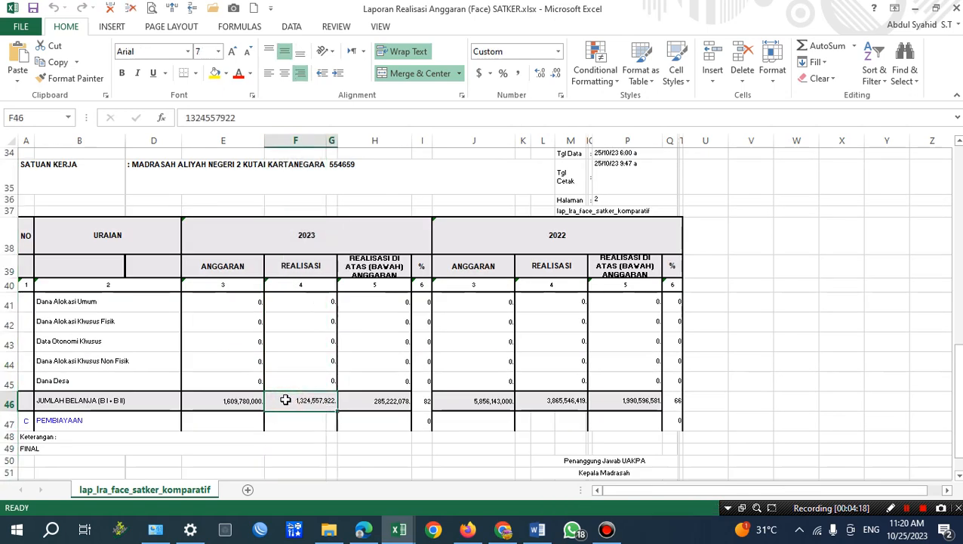
{"action": "left_click", "coordinate": [243, 114]}
{"action": "left_click_drag", "start_coordinate": [243, 115], "coordinate": [170, 115]}
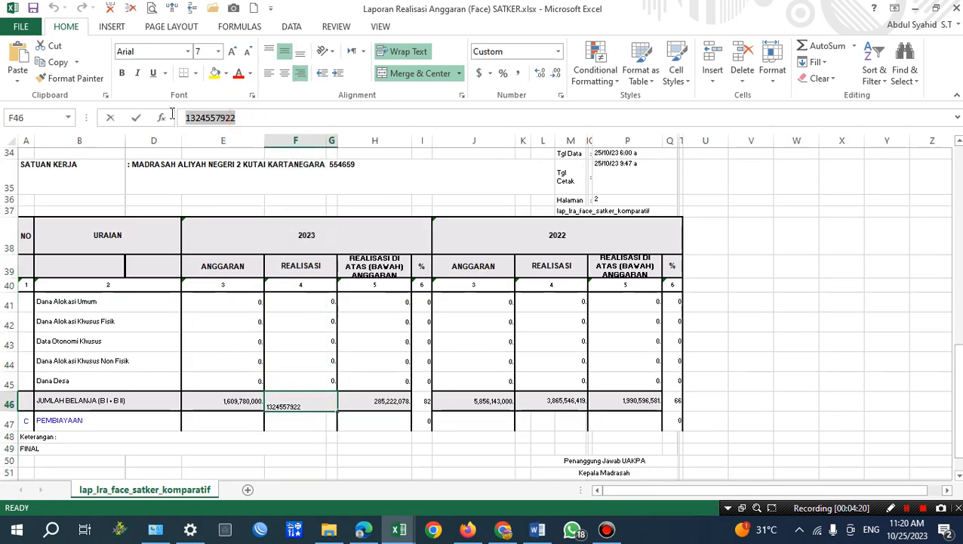
{"action": "left_click", "coordinate": [51, 64]}
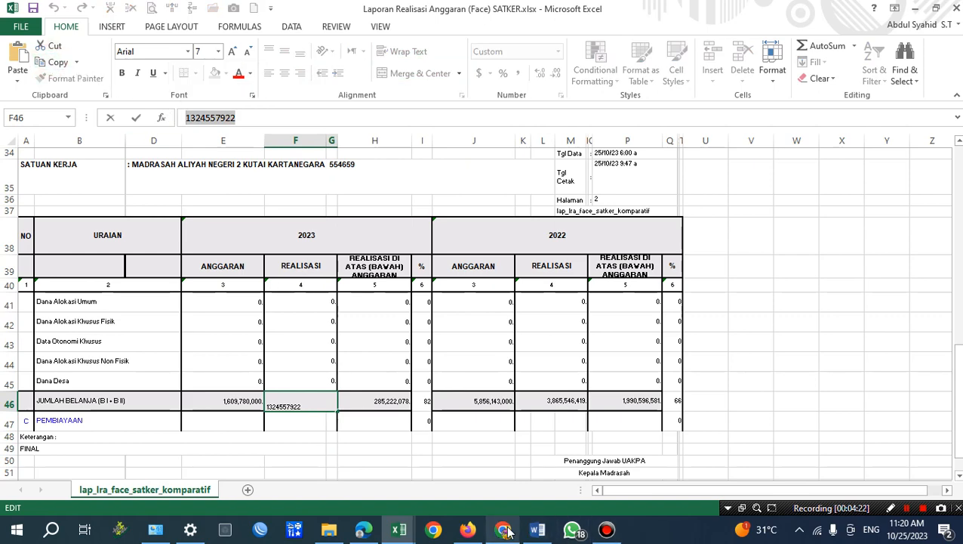
{"action": "mouse_move", "coordinate": [507, 531]}
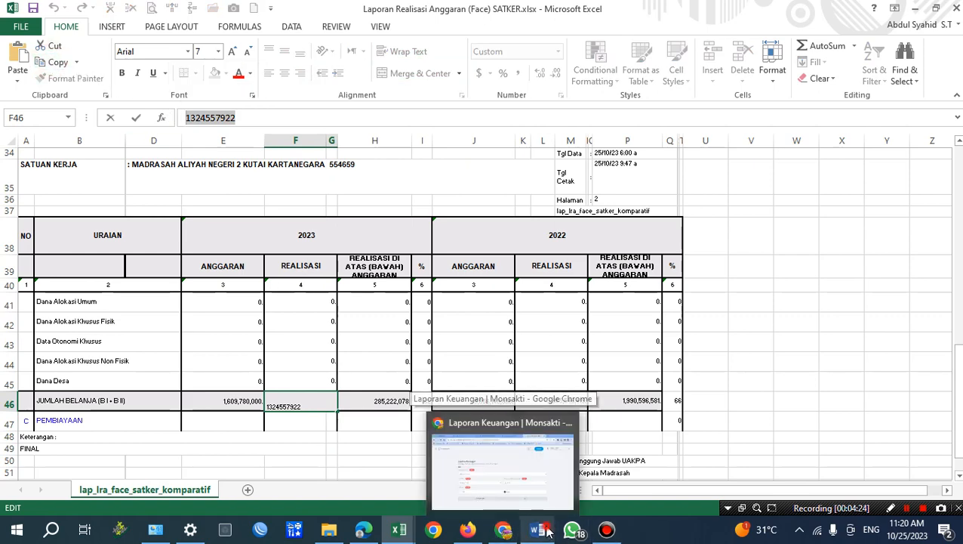
{"action": "left_click", "coordinate": [537, 530]}
{"action": "left_click_drag", "start_coordinate": [592, 352], "coordinate": [648, 351]}
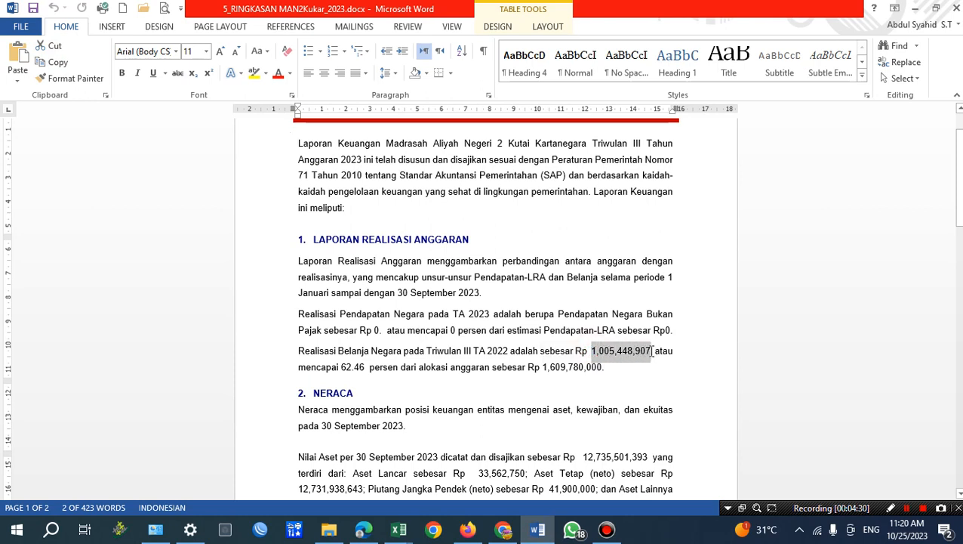
{"action": "left_click", "coordinate": [17, 75]}
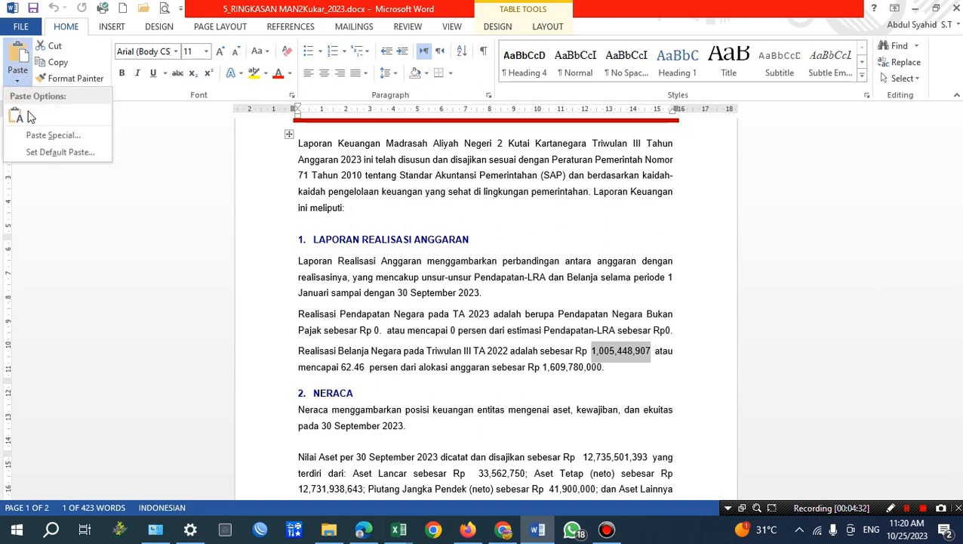
{"action": "left_click", "coordinate": [22, 116]}
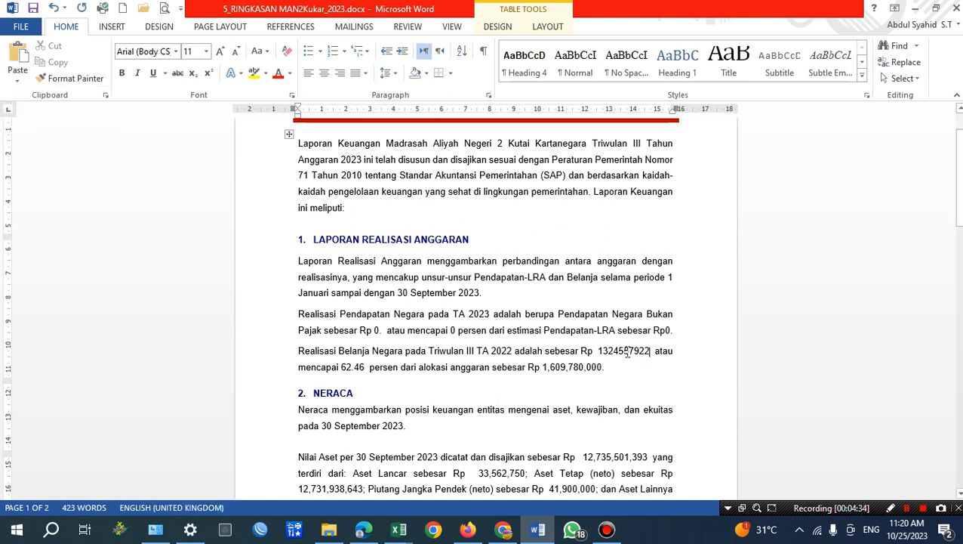
Insert period thousands separators in the pasted Belanja Negara amount so it reads 1.324.557.922.
{"action": "left_click", "coordinate": [639, 351]}
{"action": "type", "text": "."}
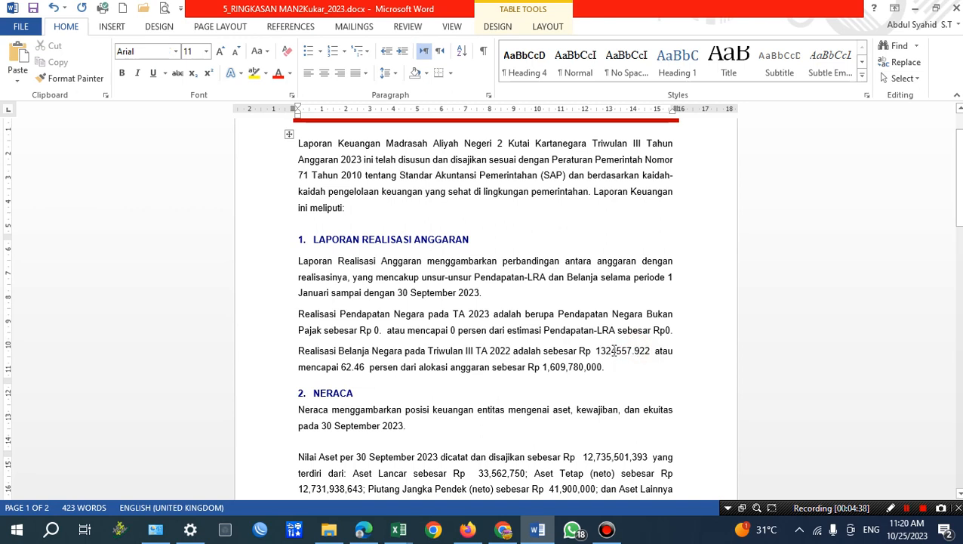
{"action": "left_click", "coordinate": [615, 351]}
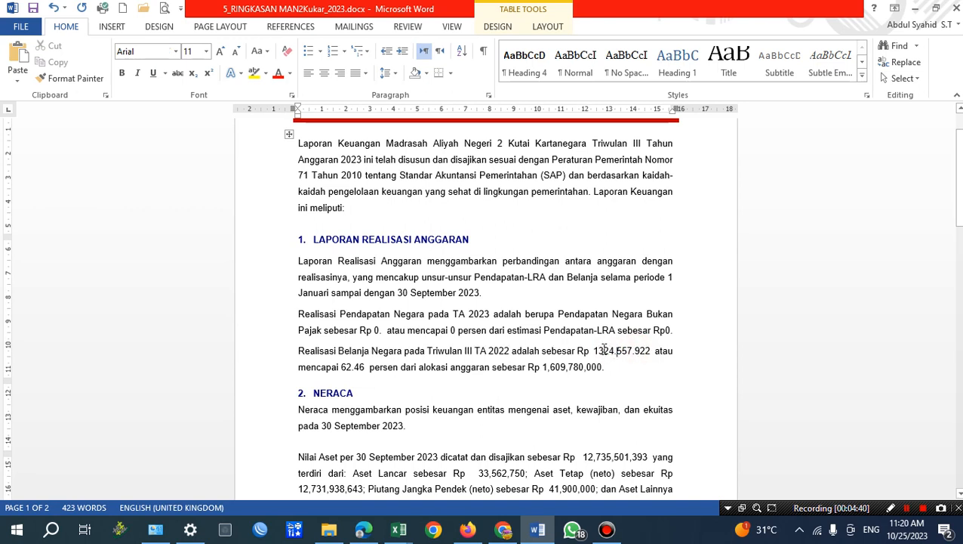
{"action": "left_click", "coordinate": [599, 350]}
{"action": "type", "text": "."}
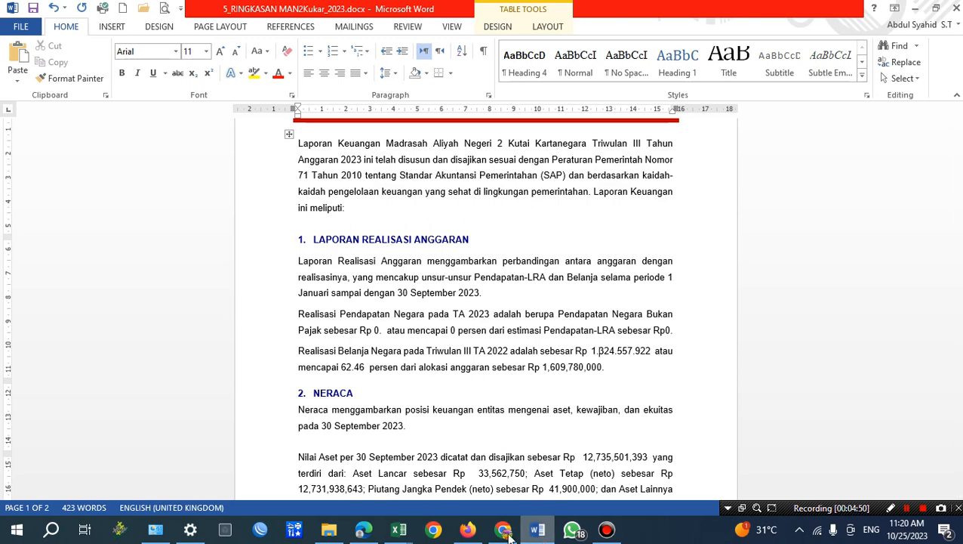
Switch to the Excel realisation report, paste the 2023 ANGGARAN total of the JUMLAH BELANJA row as a plain value into V44 and copy that cell.
{"action": "mouse_move", "coordinate": [398, 530]}
{"action": "left_click", "coordinate": [479, 465]}
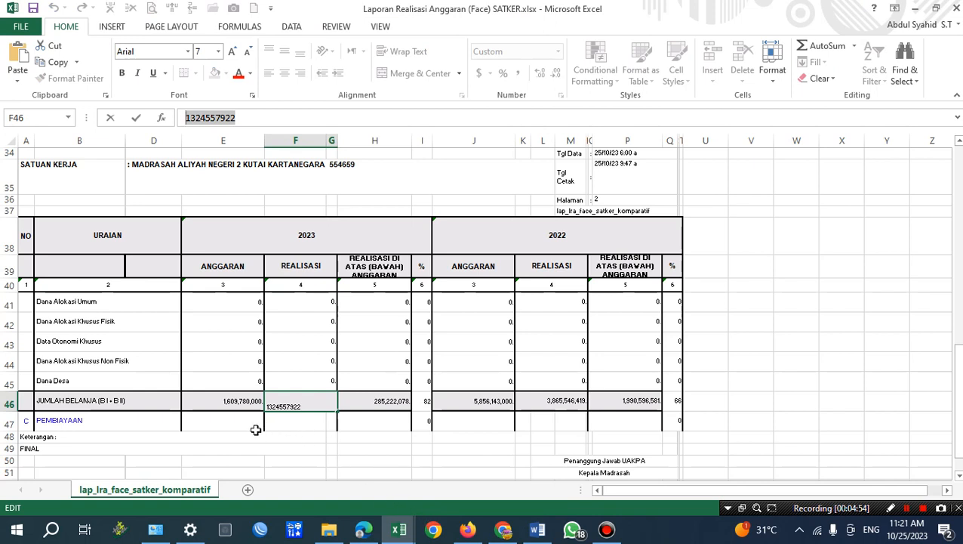
{"action": "left_click", "coordinate": [229, 401]}
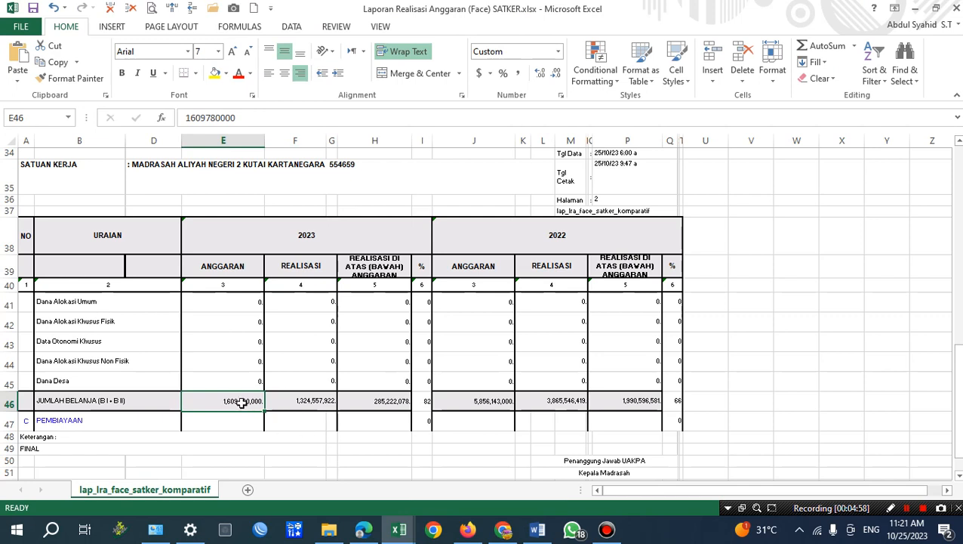
{"action": "double_click", "coordinate": [186, 119]}
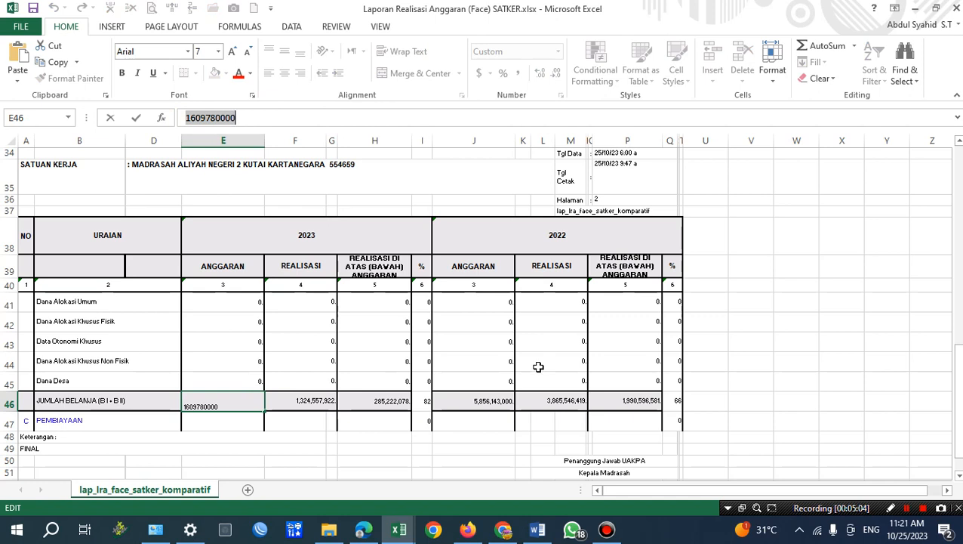
{"action": "left_click", "coordinate": [291, 426]}
{"action": "left_click", "coordinate": [237, 404]}
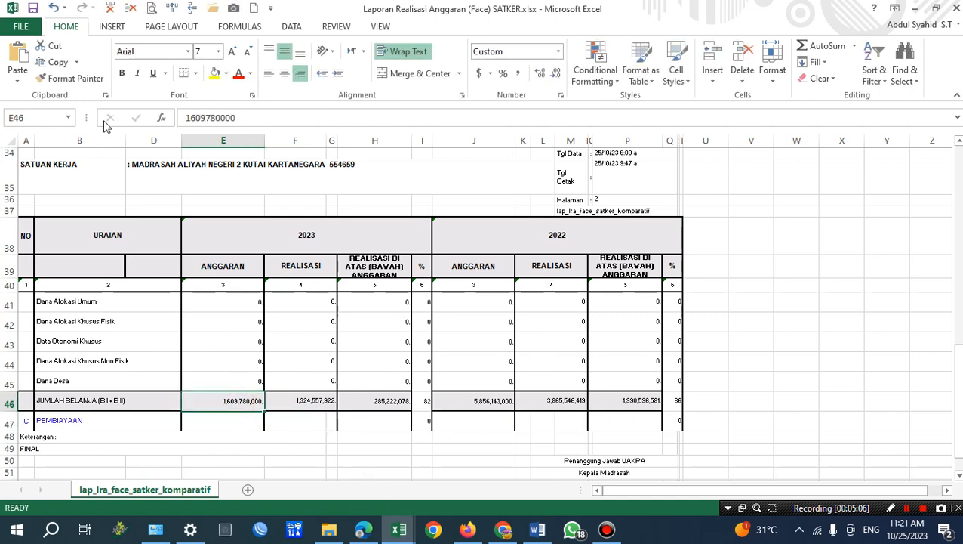
{"action": "left_click", "coordinate": [58, 62]}
{"action": "left_click", "coordinate": [750, 359]}
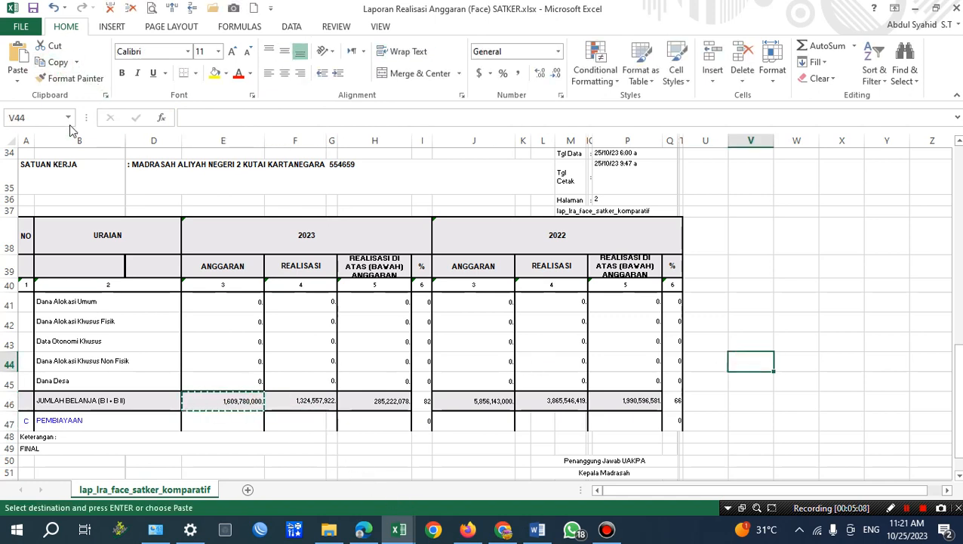
{"action": "left_click", "coordinate": [18, 81]}
{"action": "left_click", "coordinate": [10, 176]}
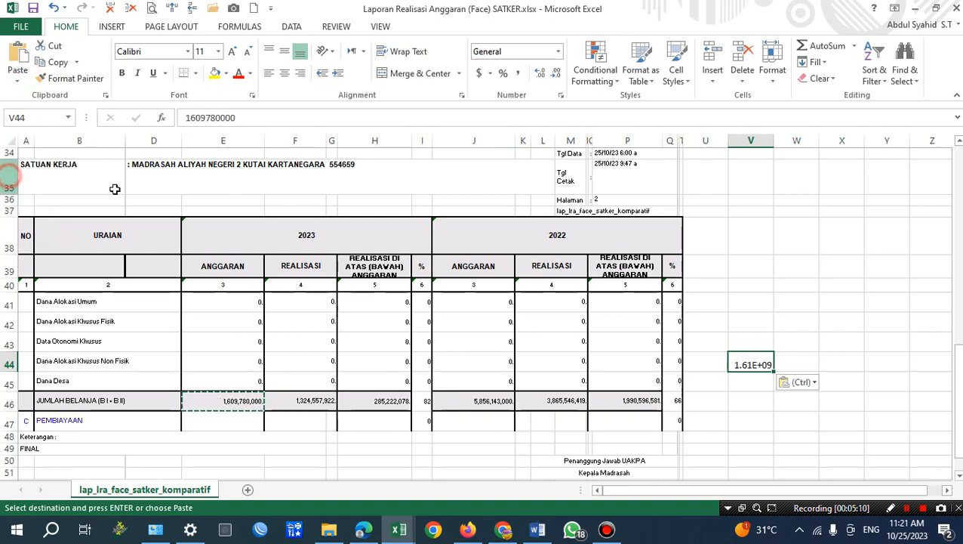
{"action": "key", "text": "Escape"}
{"action": "key", "text": "ctrl+c"}
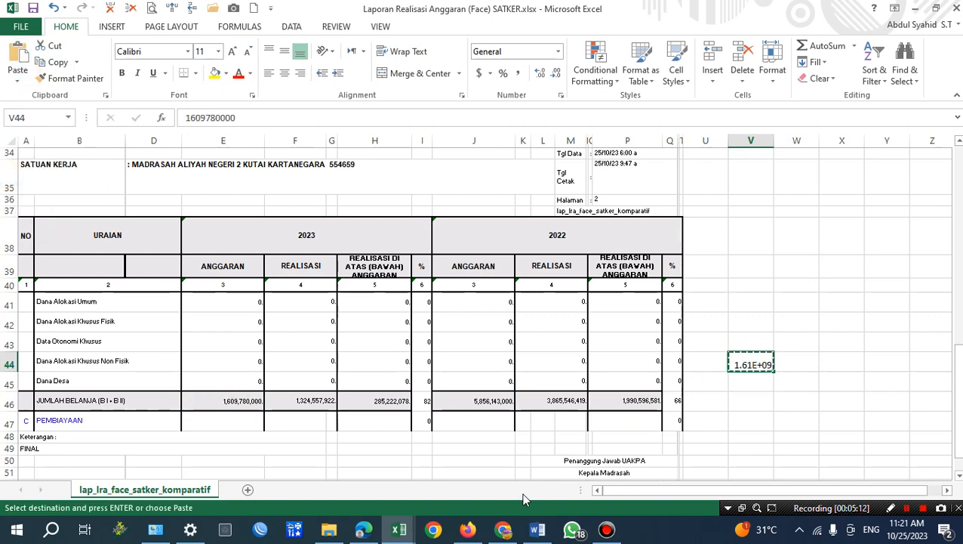
Switch to Word and compare the realised amount with the budget allocation amount in the Realisasi Belanja Negara sentence.
{"action": "left_click", "coordinate": [570, 530]}
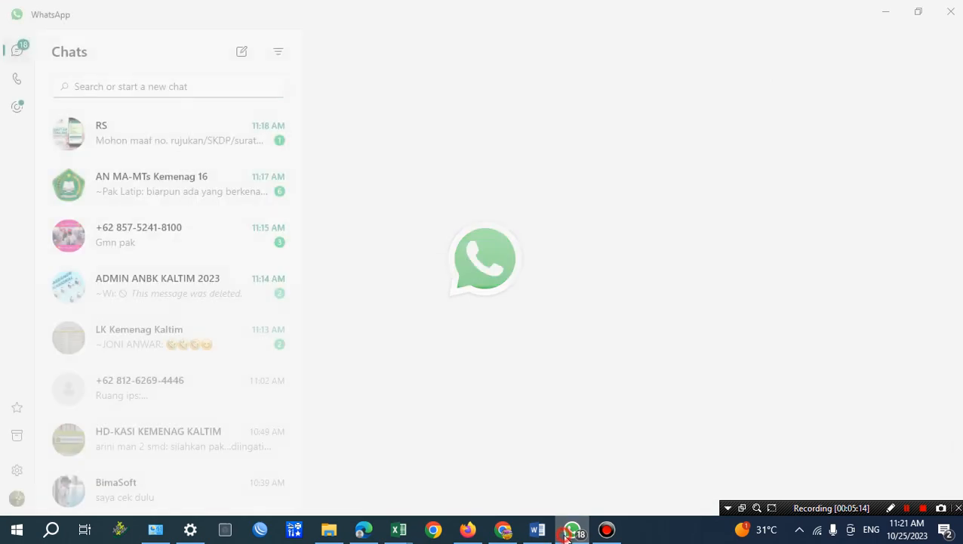
{"action": "left_click", "coordinate": [570, 530]}
{"action": "left_click", "coordinate": [538, 529]}
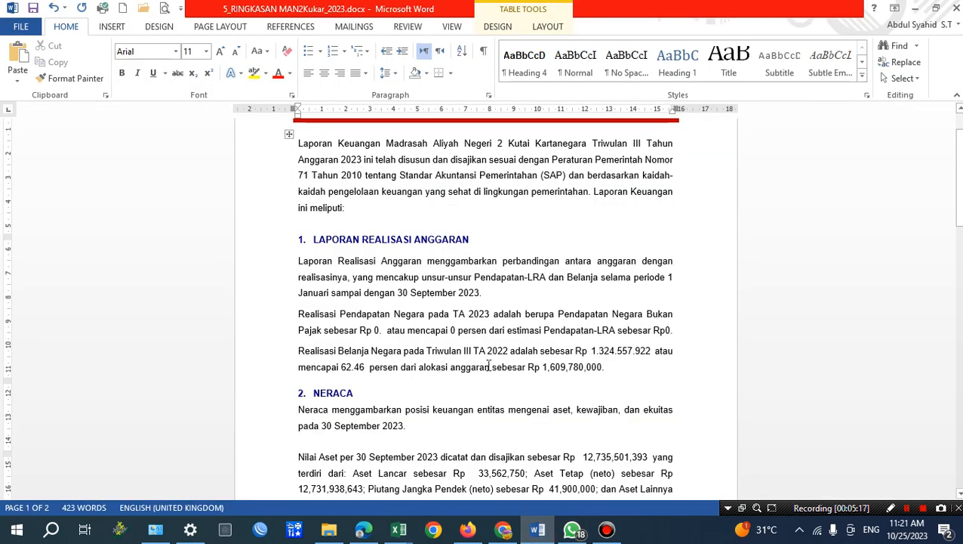
{"action": "left_click_drag", "start_coordinate": [544, 367], "coordinate": [603, 369]}
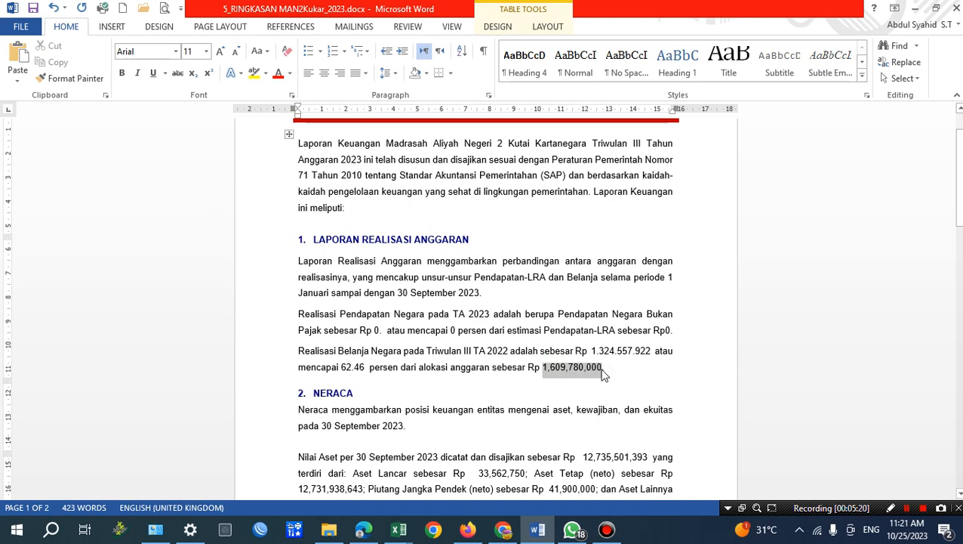
{"action": "left_click", "coordinate": [559, 367]}
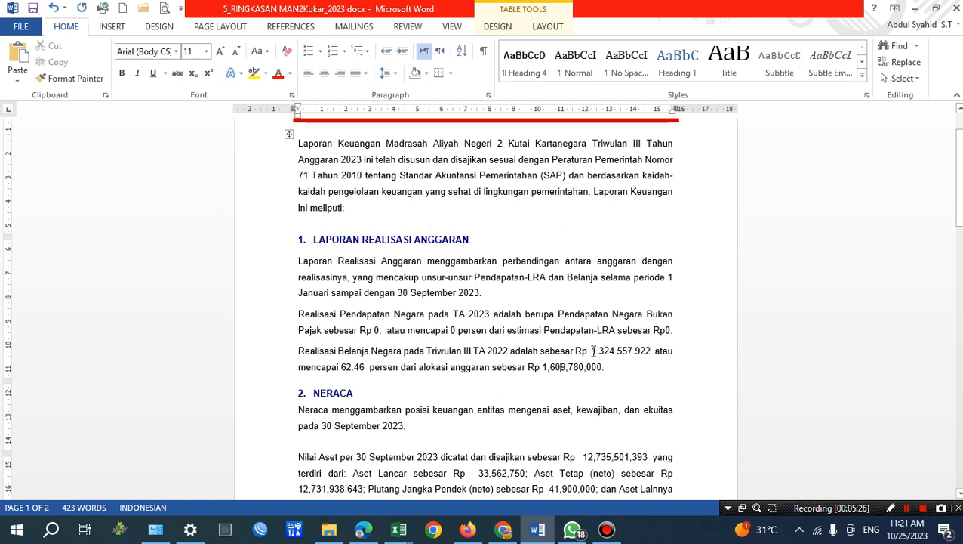
{"action": "left_click_drag", "start_coordinate": [593, 350], "coordinate": [654, 352]}
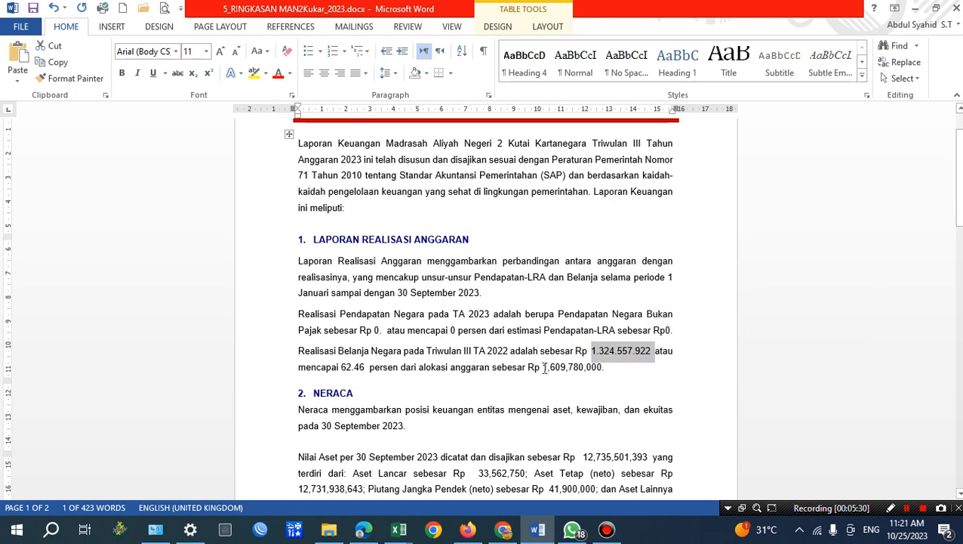
{"action": "left_click_drag", "start_coordinate": [542, 367], "coordinate": [600, 369]}
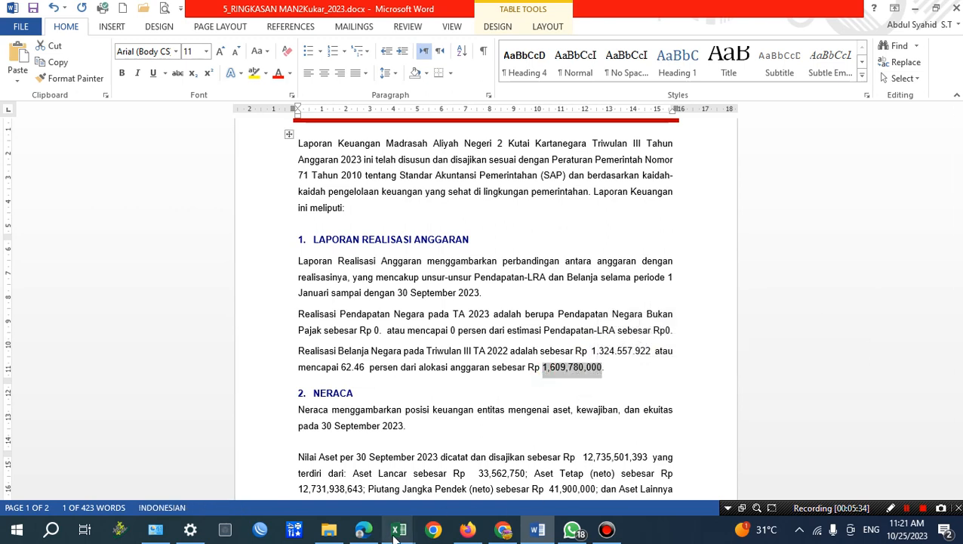
Switch to the Excel realisation report and calculate the 2023 JUMLAH BELANJA realisation percentage in F50 with =F46/E46*100.
{"action": "mouse_move", "coordinate": [401, 537]}
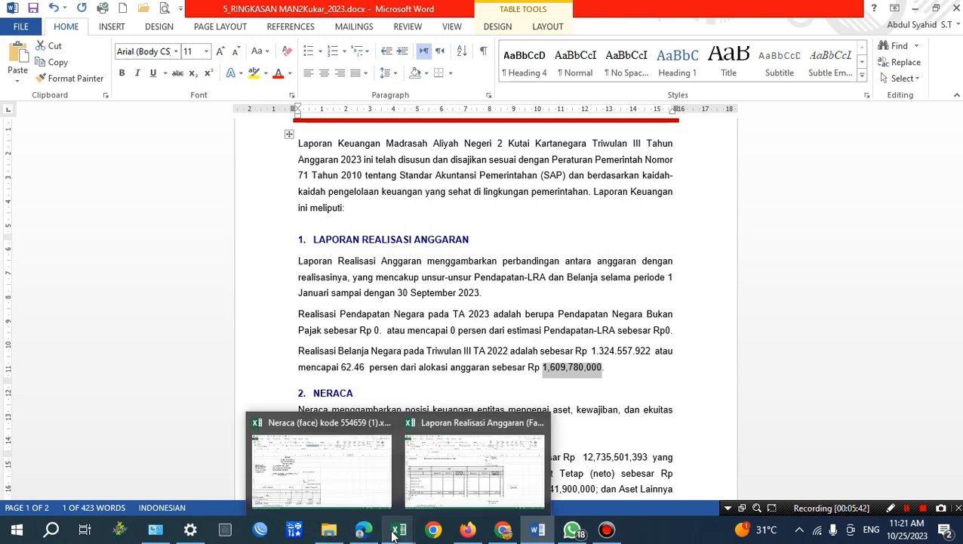
{"action": "left_click", "coordinate": [393, 536]}
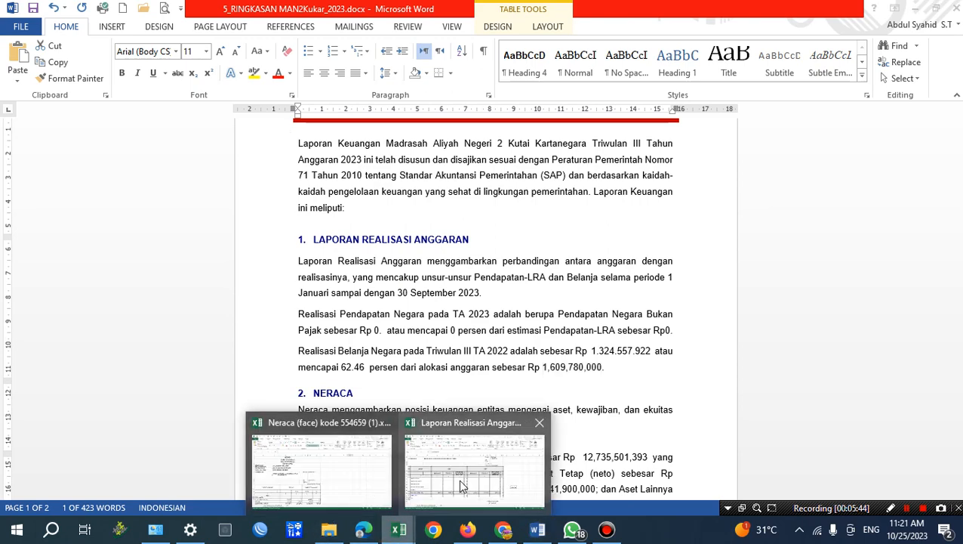
{"action": "left_click", "coordinate": [502, 469]}
{"action": "scroll", "coordinate": [601, 422], "scroll_direction": "down", "scroll_amount": 2}
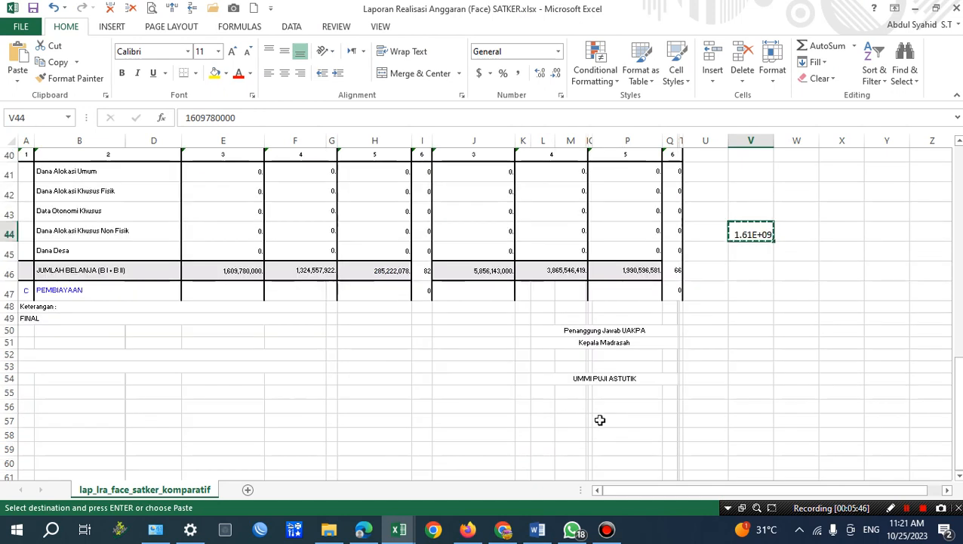
{"action": "left_click", "coordinate": [312, 330]}
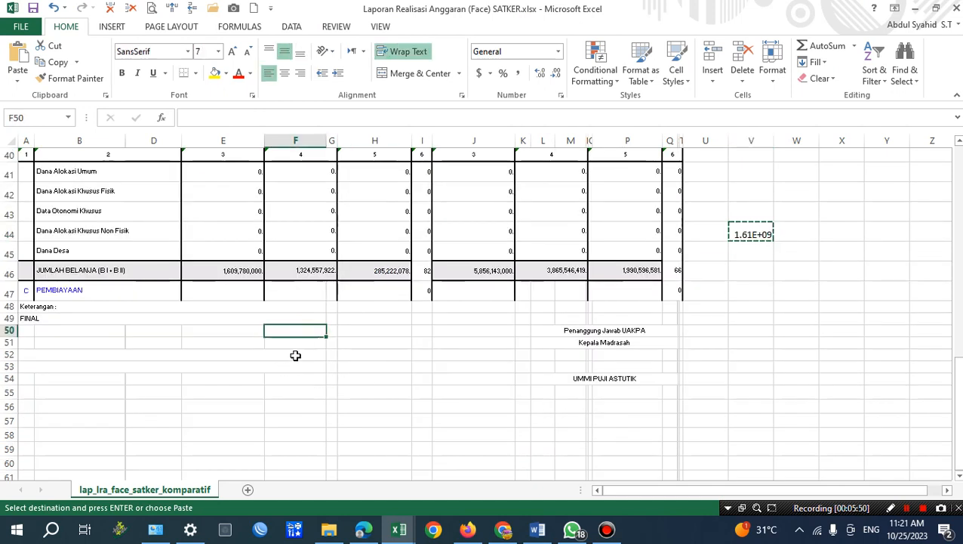
{"action": "type", "text": "="}
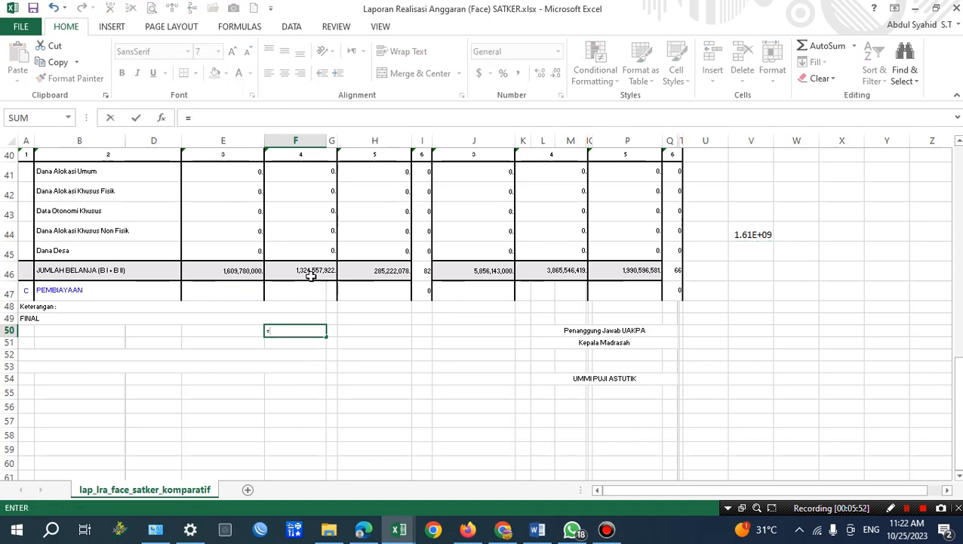
{"action": "scroll", "coordinate": [408, 282], "scroll_direction": "up", "scroll_amount": 3}
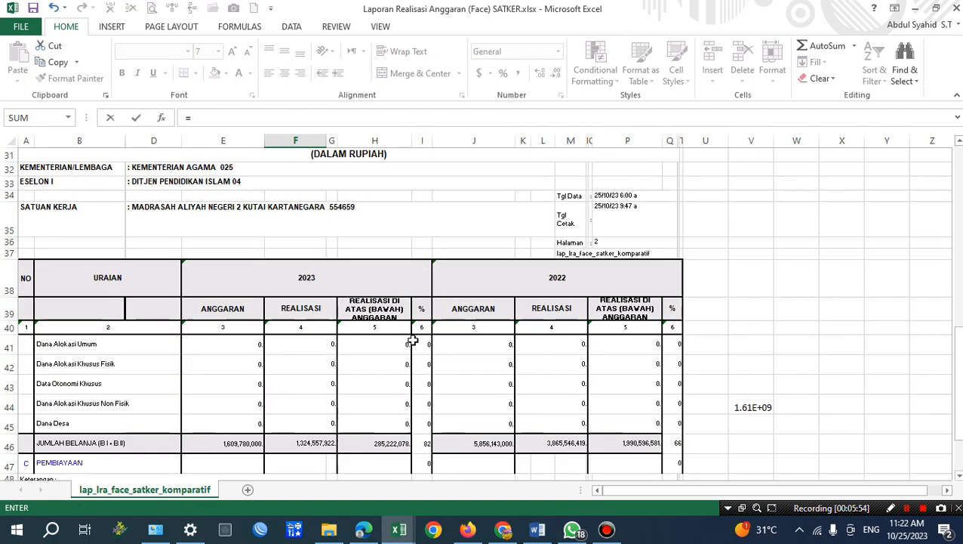
{"action": "scroll", "coordinate": [405, 330], "scroll_direction": "down", "scroll_amount": 2}
{"action": "scroll", "coordinate": [355, 347], "scroll_direction": "down", "scroll_amount": 1}
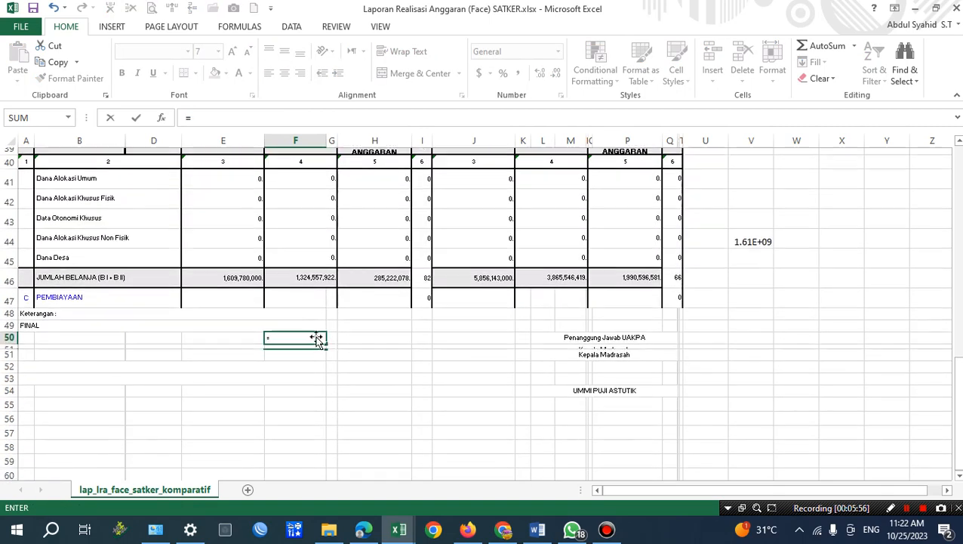
{"action": "left_click", "coordinate": [292, 271]}
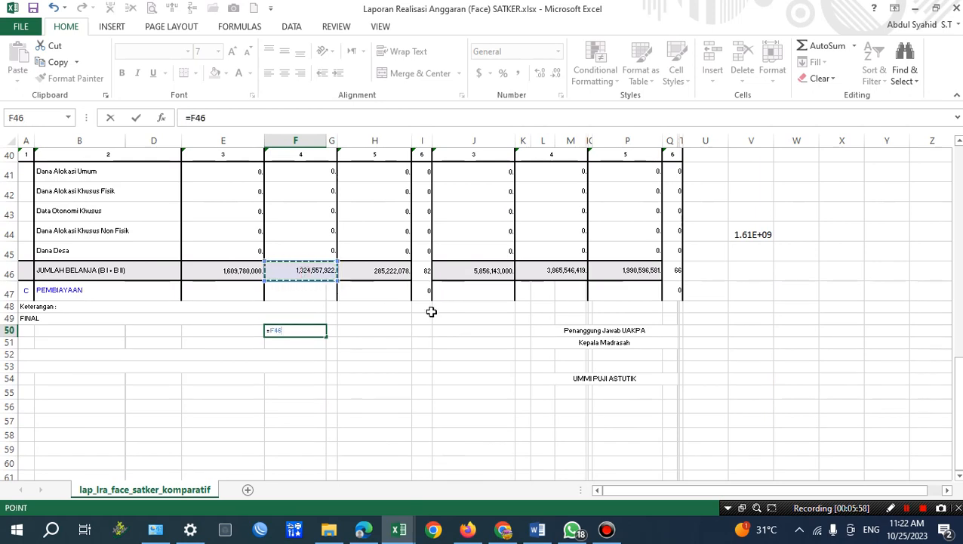
{"action": "type", "text": "/"}
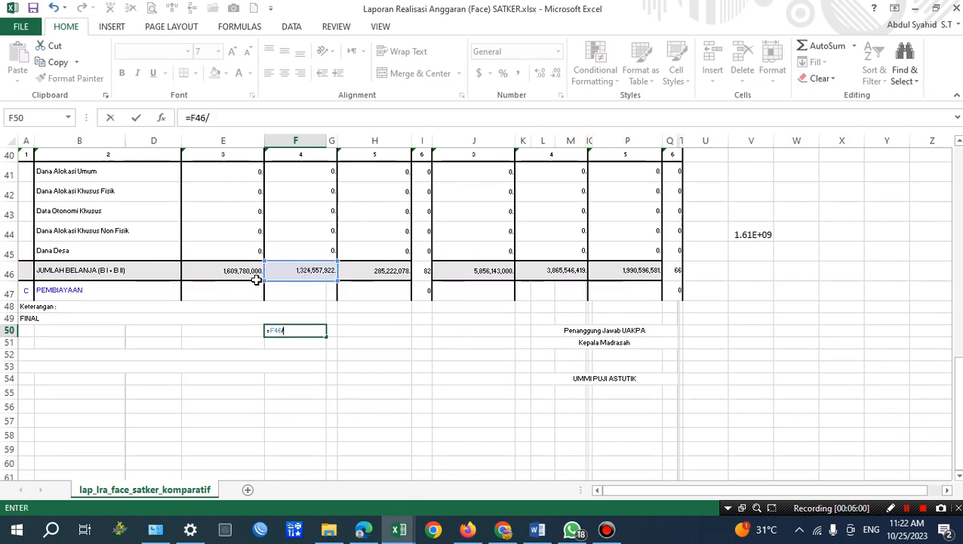
{"action": "left_click", "coordinate": [230, 270]}
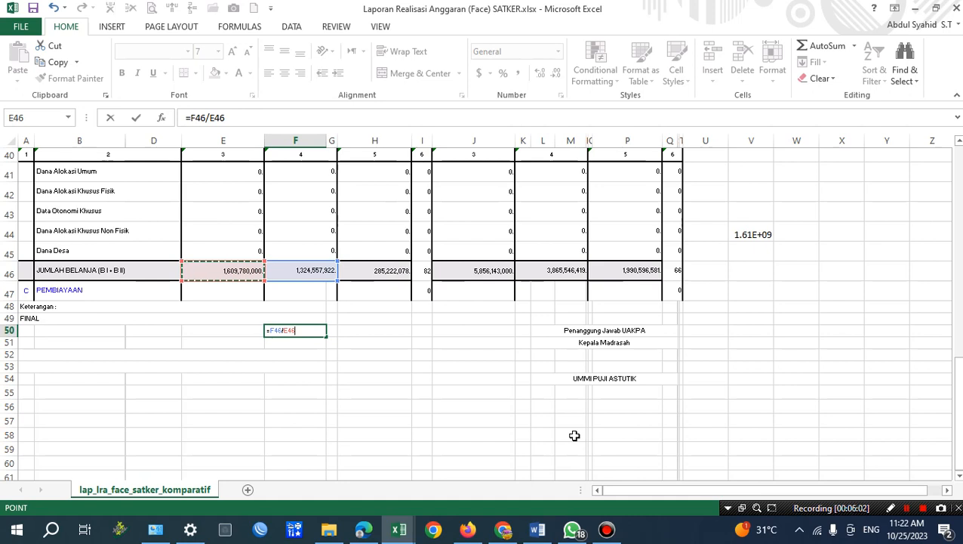
{"action": "type", "text": "*"}
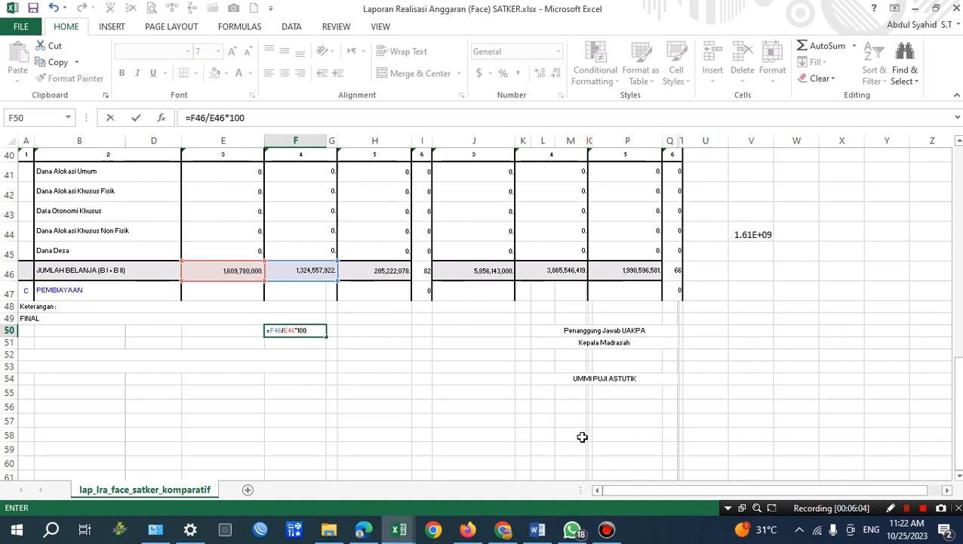
{"action": "type", "text": "100"}
{"action": "key", "text": "Return"}
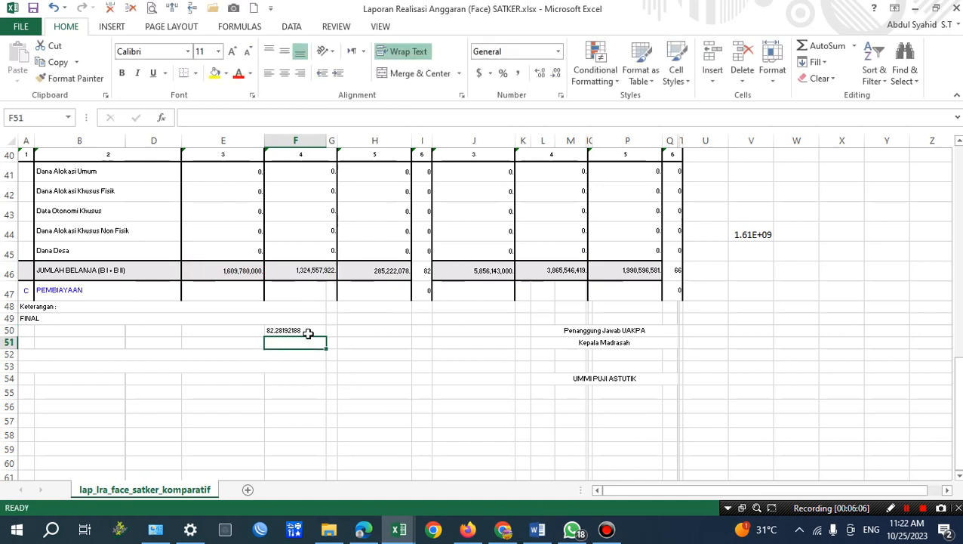
Reduce the calculated percentage in F50 to two decimal places.
{"action": "left_click", "coordinate": [308, 333]}
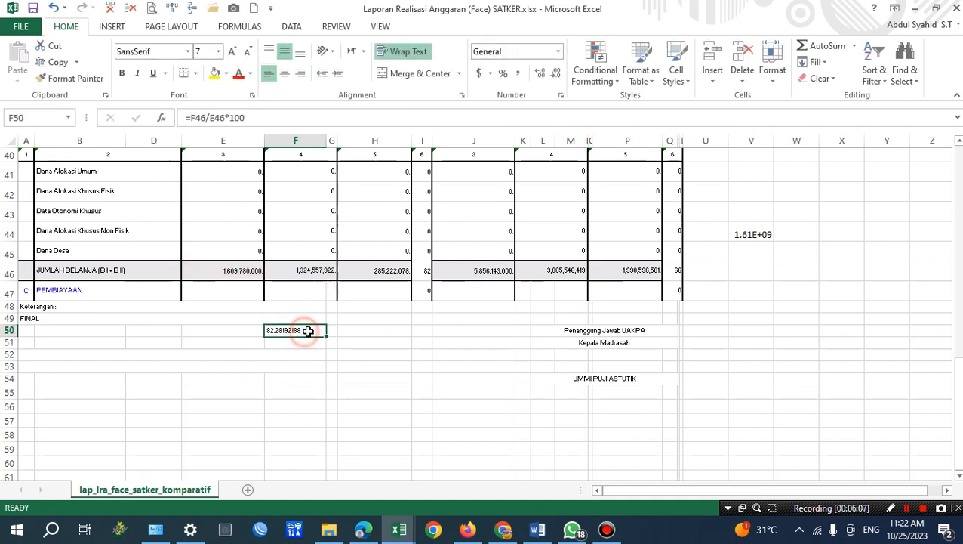
{"action": "left_click", "coordinate": [551, 75]}
{"action": "left_click", "coordinate": [551, 75]}
{"action": "left_click", "coordinate": [551, 75]}
{"action": "left_click", "coordinate": [551, 74]}
{"action": "left_click", "coordinate": [551, 75]}
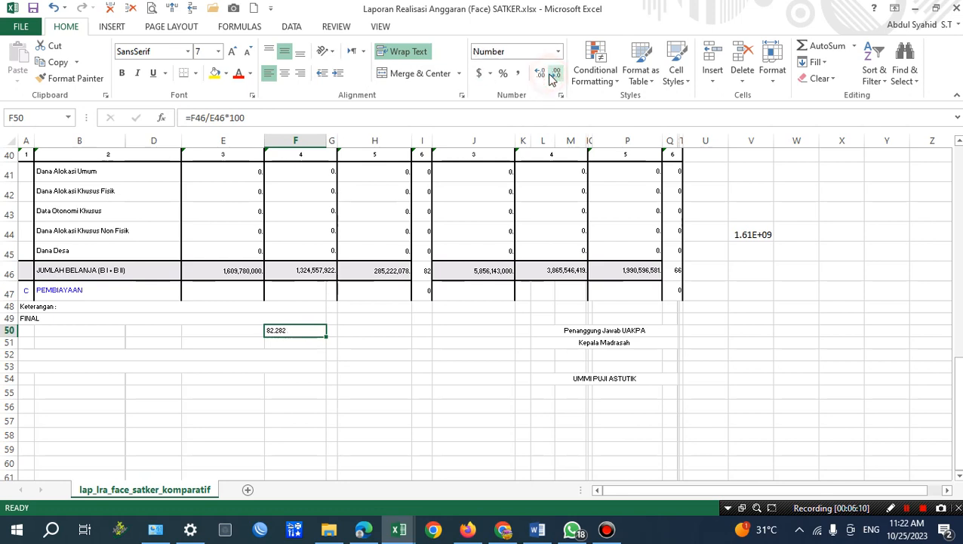
{"action": "left_click", "coordinate": [551, 75]}
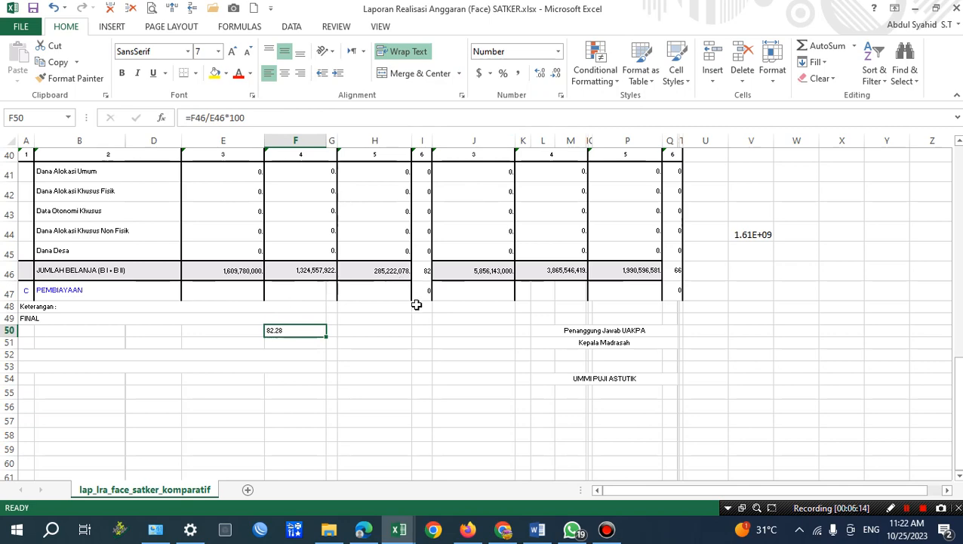
Switch to Word and change the percentage in the Realisasi Belanja Negara sentence to 82.28.
{"action": "left_click", "coordinate": [539, 534]}
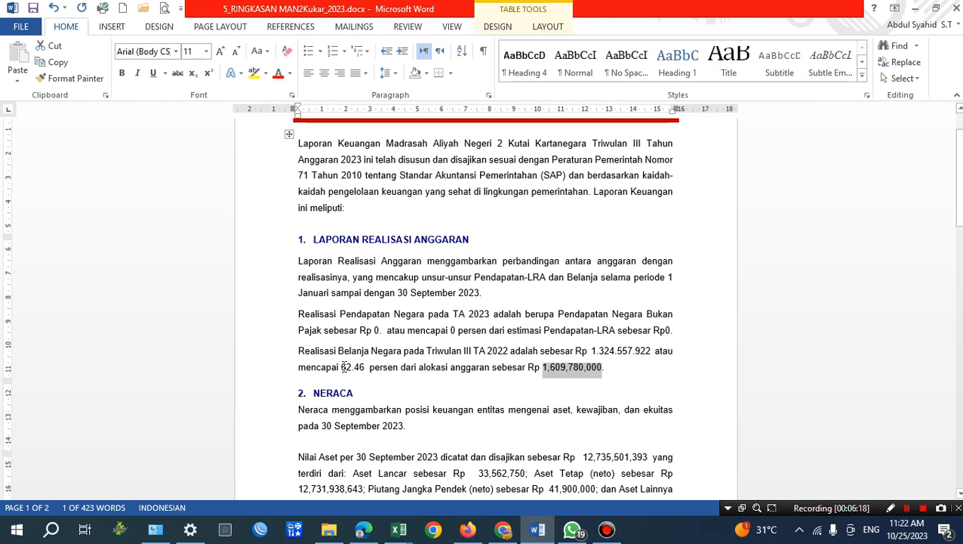
{"action": "left_click", "coordinate": [339, 365]}
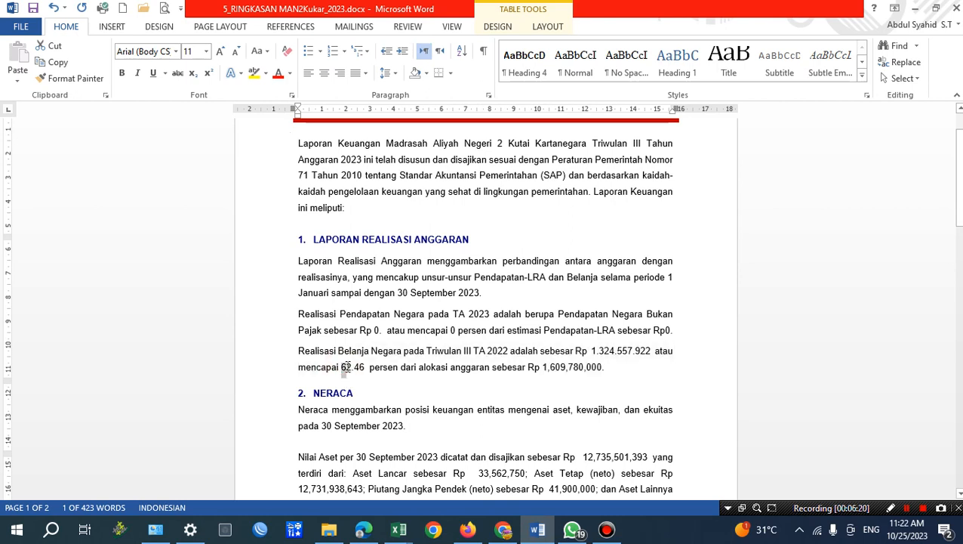
{"action": "key", "text": "F9"}
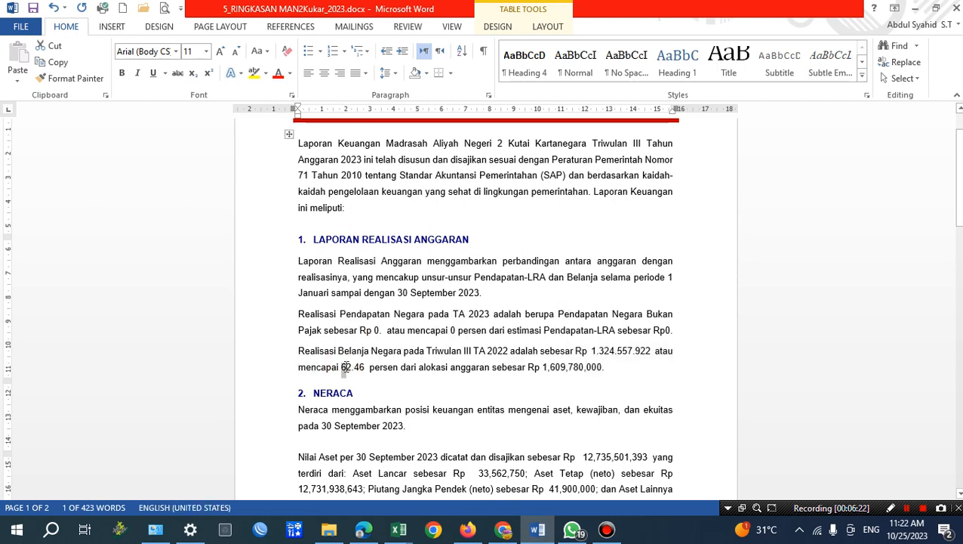
{"action": "left_click_drag", "start_coordinate": [354, 367], "coordinate": [365, 368]}
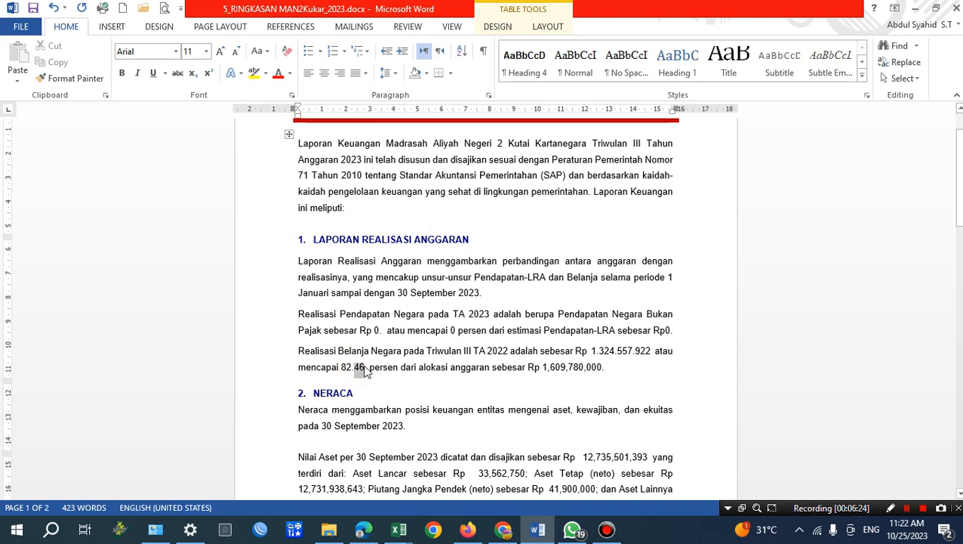
{"action": "type", "text": "2"}
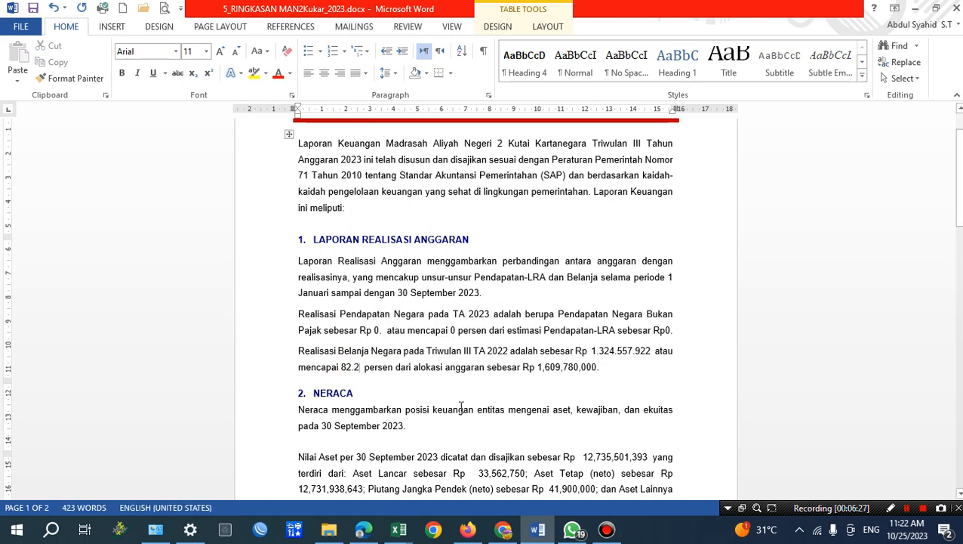
{"action": "mouse_move", "coordinate": [398, 531]}
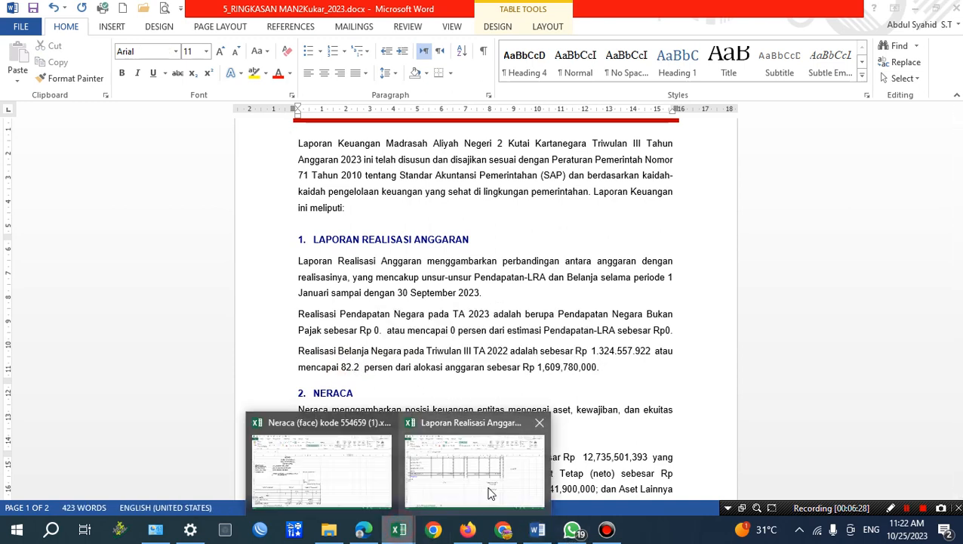
{"action": "mouse_move", "coordinate": [490, 493]}
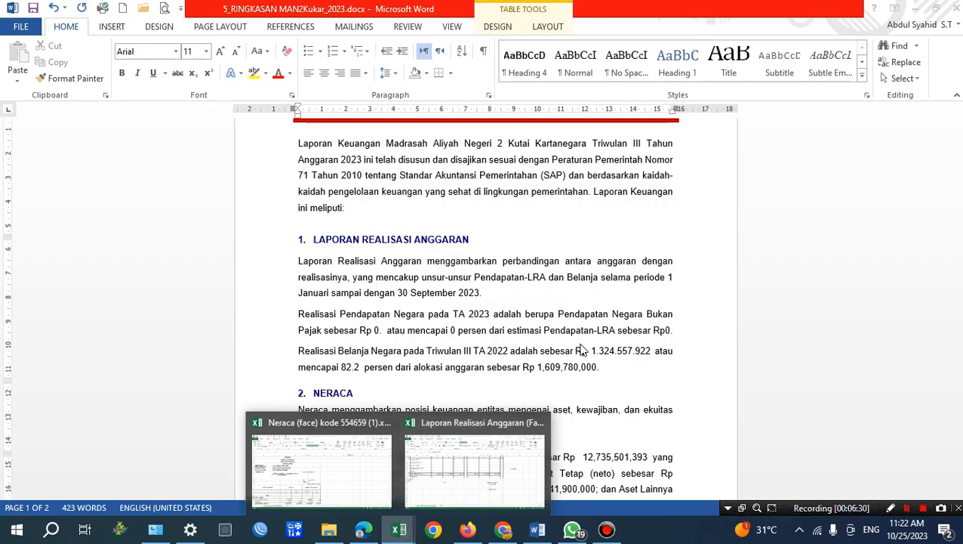
{"action": "type", "text": "8"}
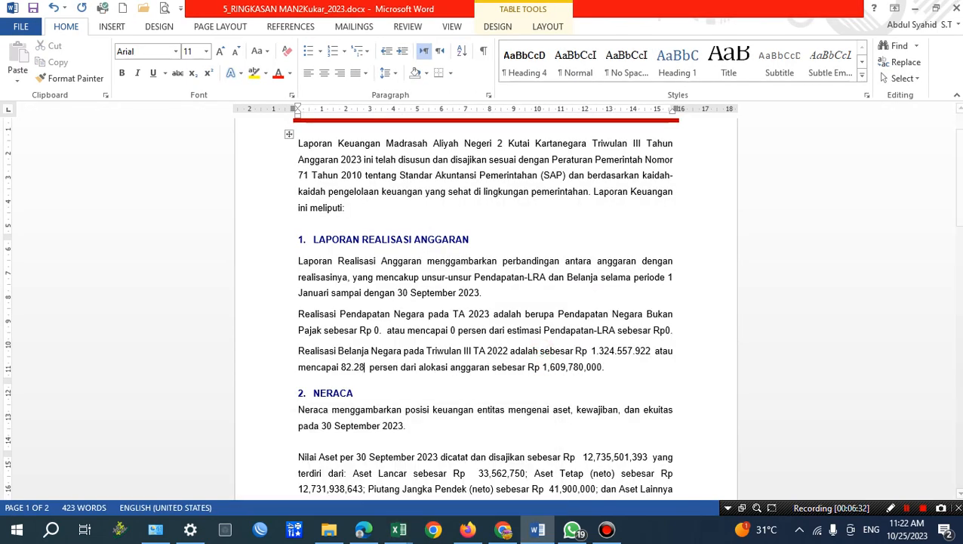
Review the Neraca section and locate the total asset amount in the Nilai Aset sentence.
{"action": "left_click", "coordinate": [574, 367]}
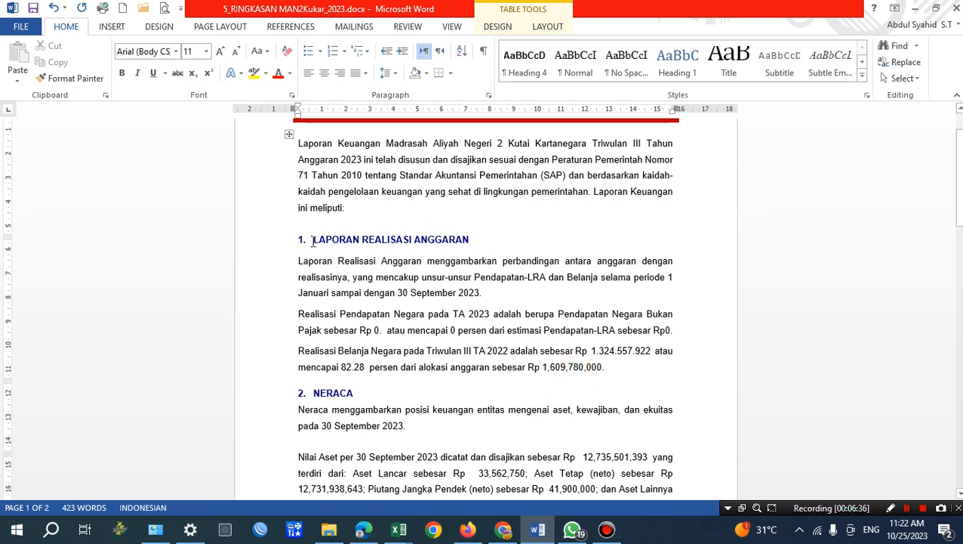
{"action": "scroll", "coordinate": [351, 265], "scroll_direction": "down", "scroll_amount": 3}
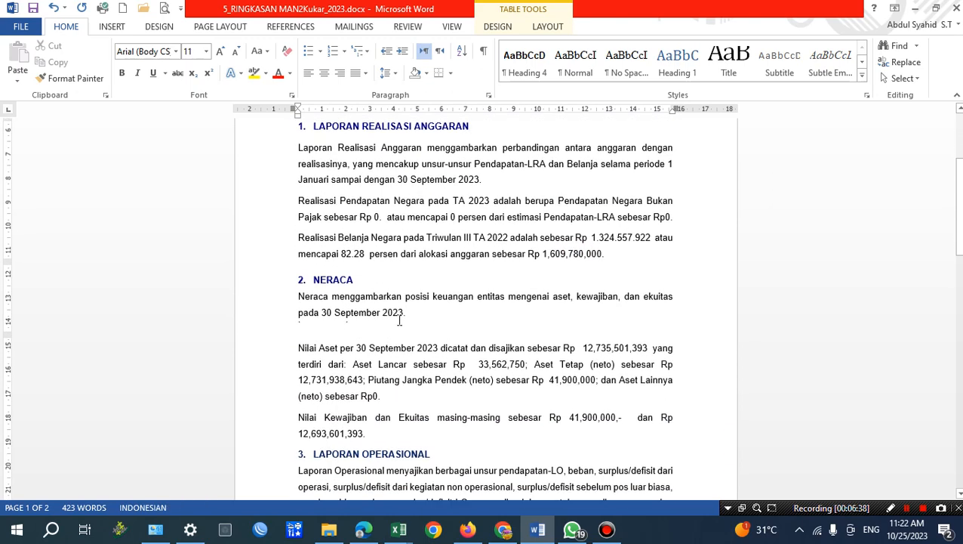
{"action": "scroll", "coordinate": [418, 301], "scroll_direction": "down", "scroll_amount": 1}
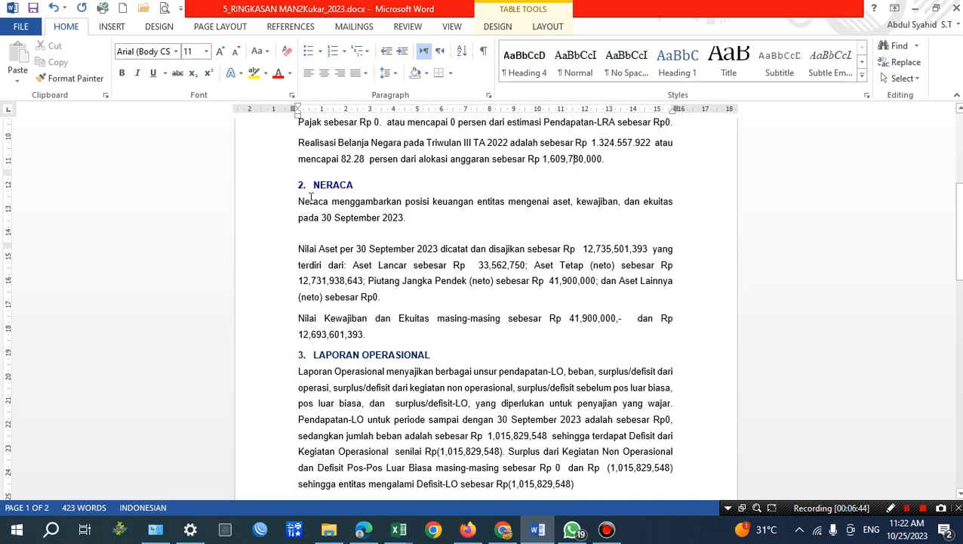
{"action": "scroll", "coordinate": [363, 221], "scroll_direction": "up", "scroll_amount": 1}
{"action": "scroll", "coordinate": [317, 213], "scroll_direction": "down", "scroll_amount": 1}
{"action": "left_click", "coordinate": [323, 216]}
{"action": "left_click_drag", "start_coordinate": [529, 250], "coordinate": [590, 252]}
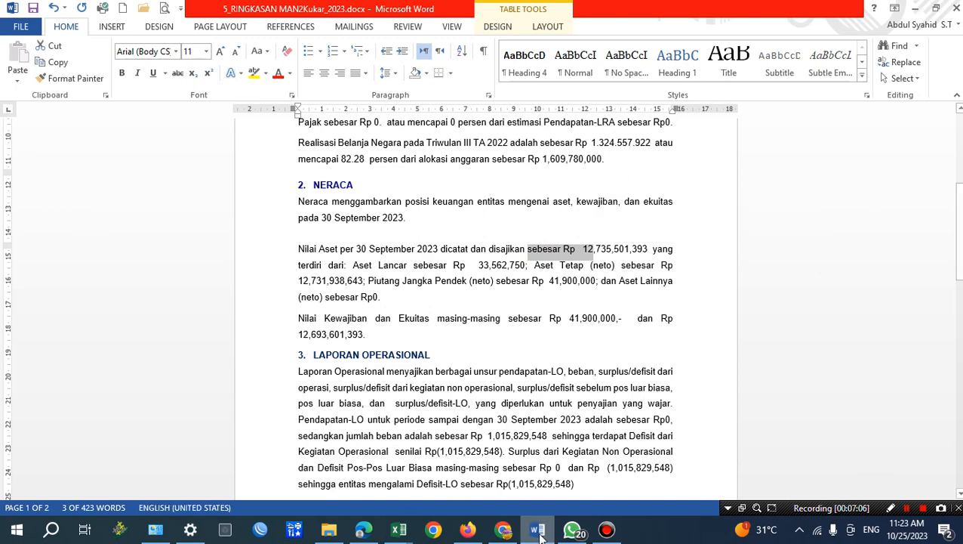
Switch to MONSAKTI in Chrome and set the Laporan Keuangan filters to Laporan Utama, Neraca (Face) and period 2023-09.
{"action": "left_click", "coordinate": [510, 537]}
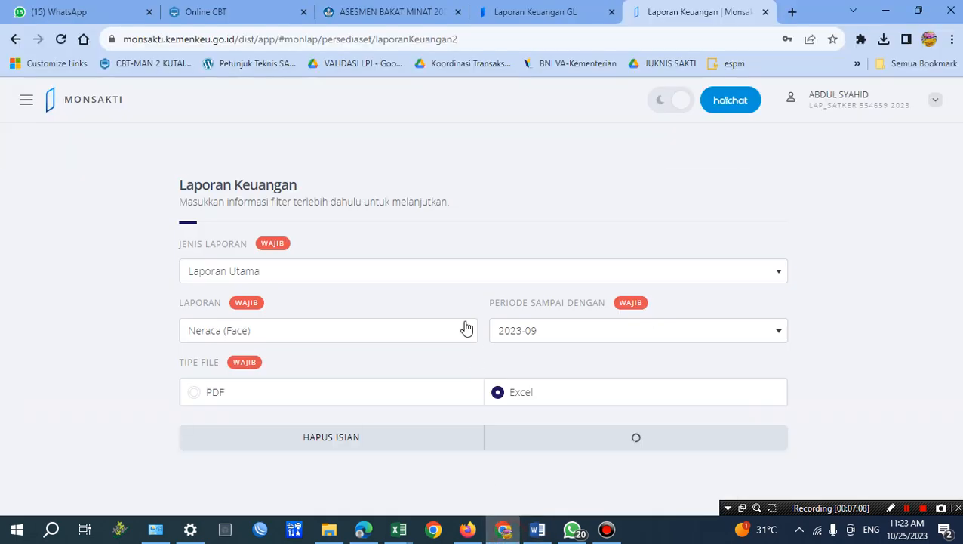
{"action": "left_click", "coordinate": [23, 103]}
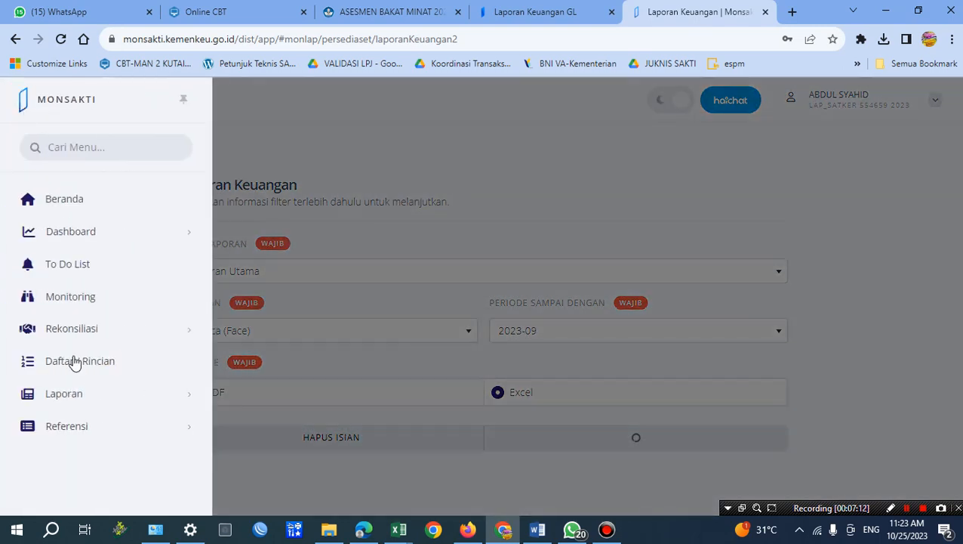
{"action": "mouse_move", "coordinate": [88, 400]}
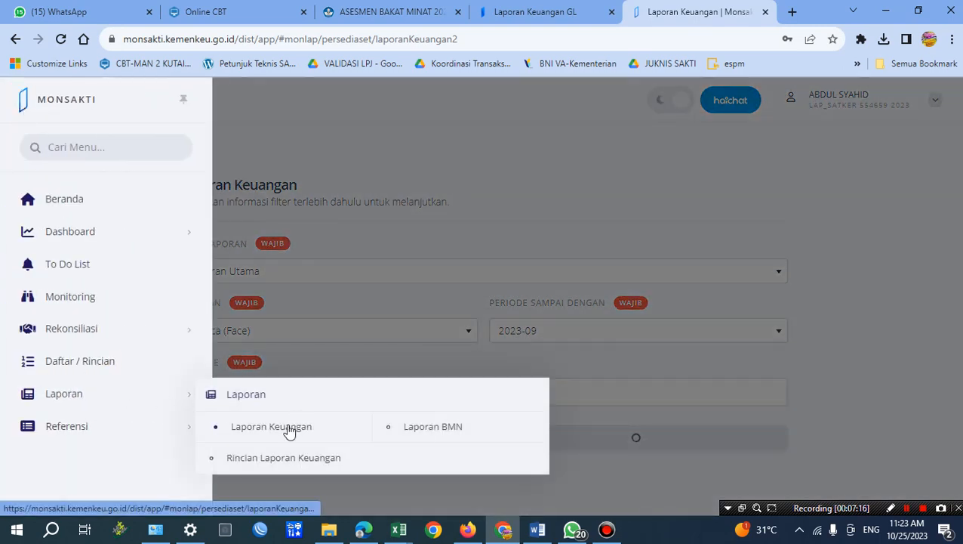
{"action": "left_click", "coordinate": [335, 258]}
{"action": "left_click", "coordinate": [337, 273]}
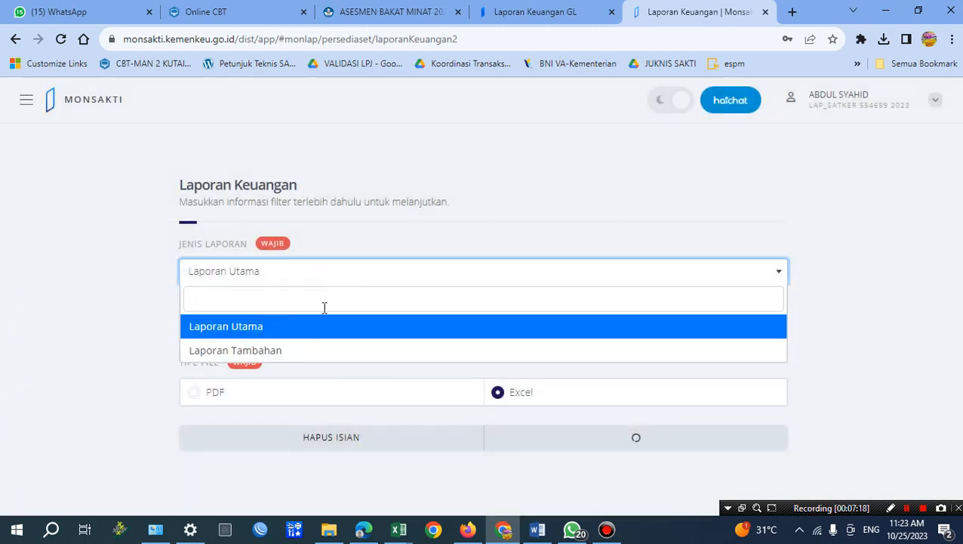
{"action": "left_click", "coordinate": [262, 326]}
{"action": "left_click", "coordinate": [312, 332]}
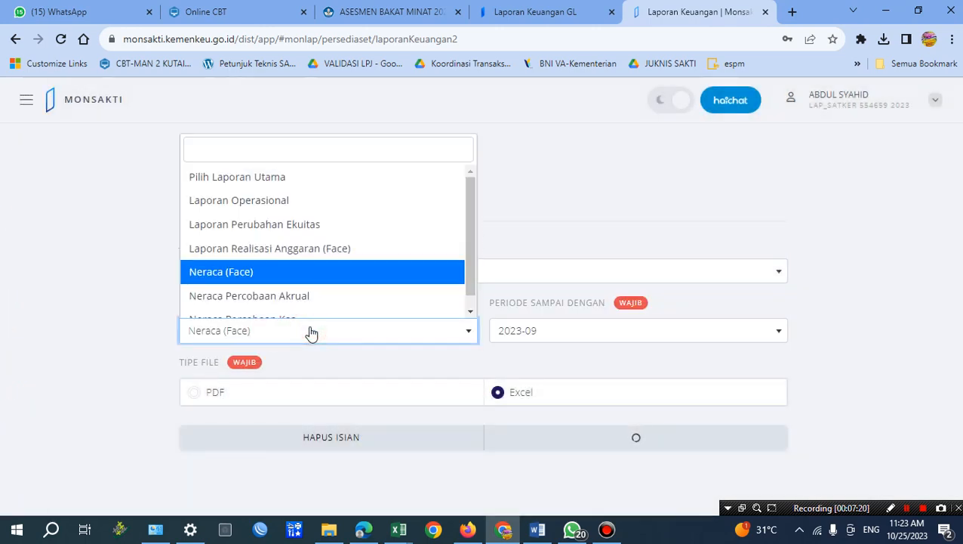
{"action": "left_click", "coordinate": [275, 272]}
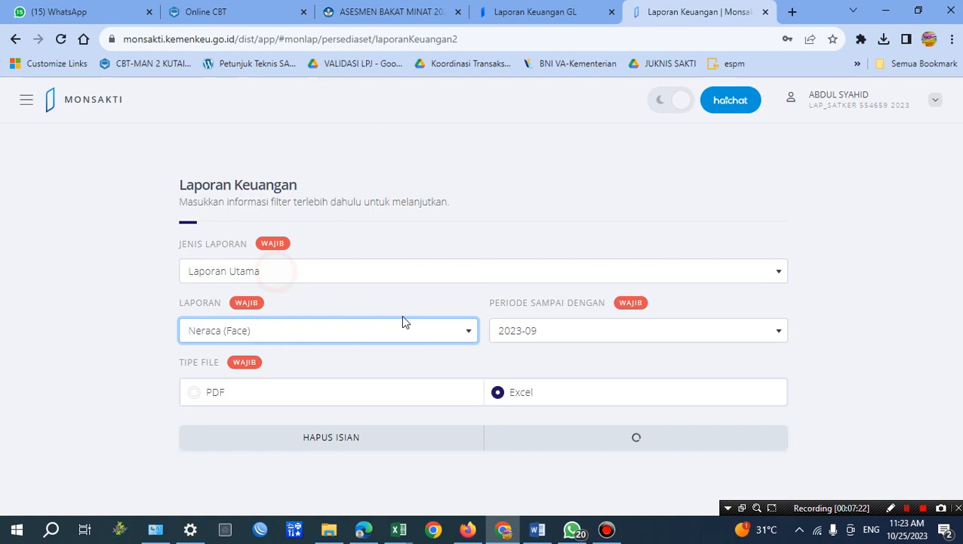
{"action": "left_click", "coordinate": [538, 325]}
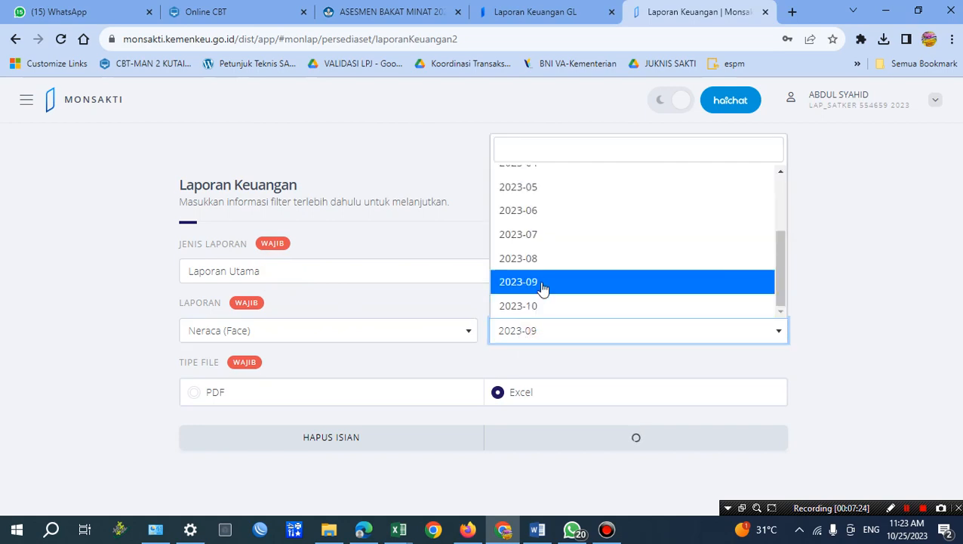
{"action": "left_click", "coordinate": [540, 284]}
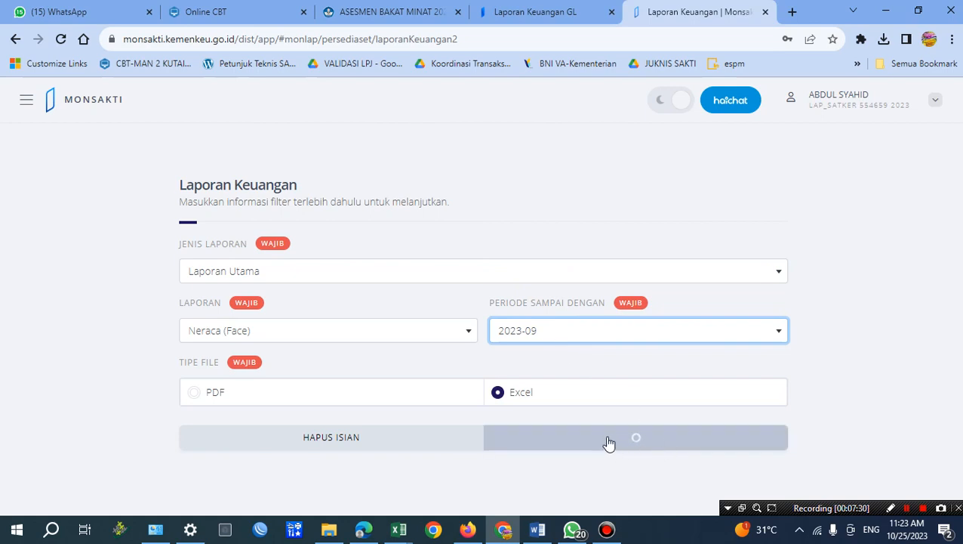
Try to open the most recently downloaded Neraca (face) workbook from the browser's downloads, declining content recovery.
{"action": "left_click", "coordinate": [887, 42]}
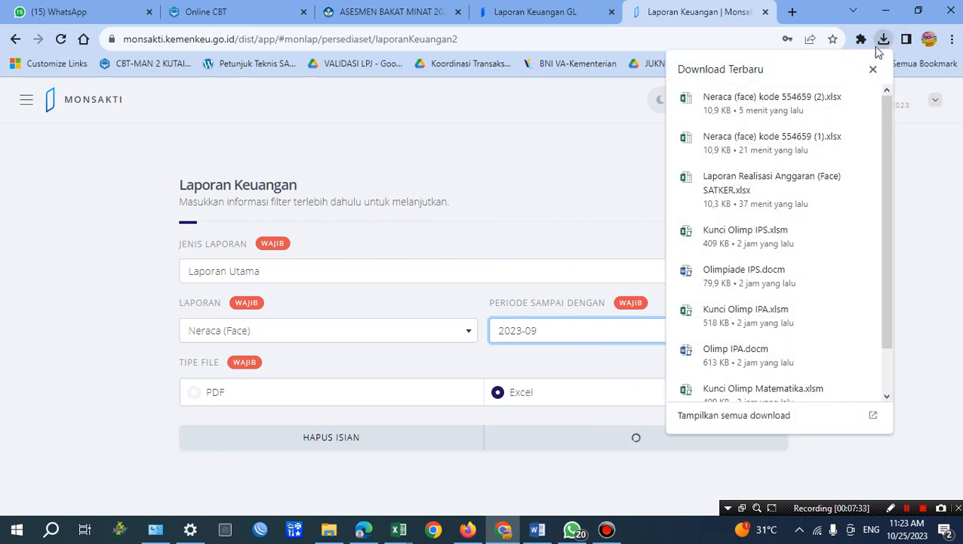
{"action": "left_click", "coordinate": [762, 104]}
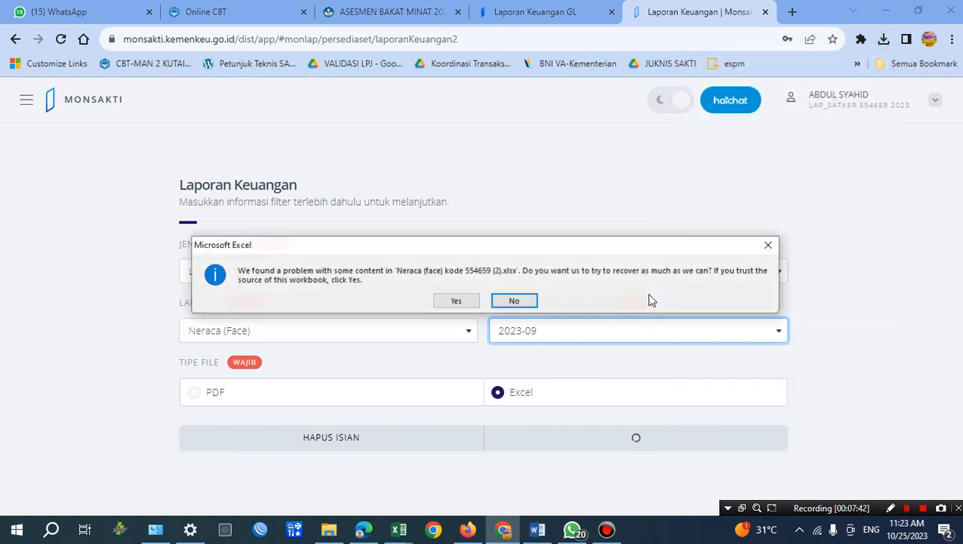
{"action": "left_click", "coordinate": [529, 301]}
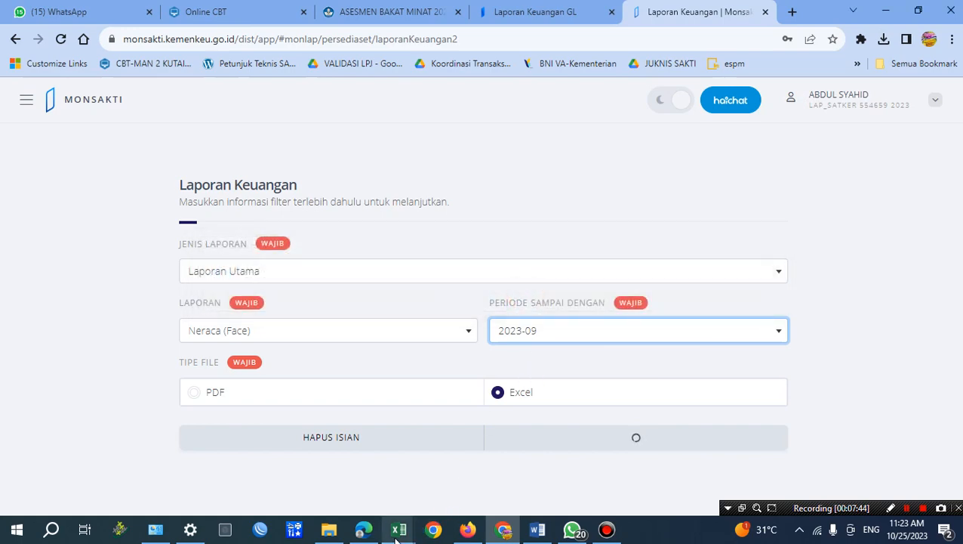
Switch to Excel and close the Laporan Realisasi Anggaran (Face) SATKER workbook, leaving the repaired Neraca workbook in view.
{"action": "mouse_move", "coordinate": [397, 536]}
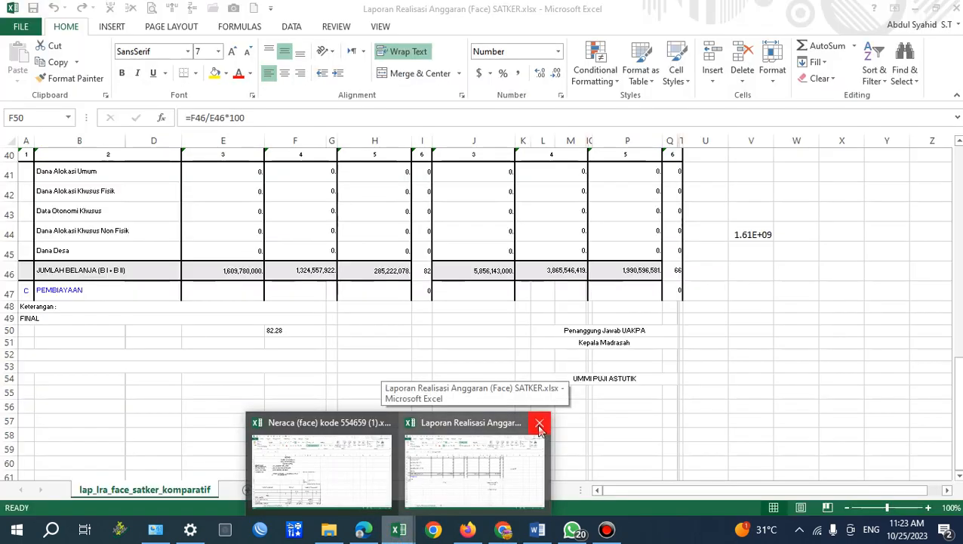
{"action": "left_click", "coordinate": [539, 426]}
{"action": "left_click", "coordinate": [489, 281]}
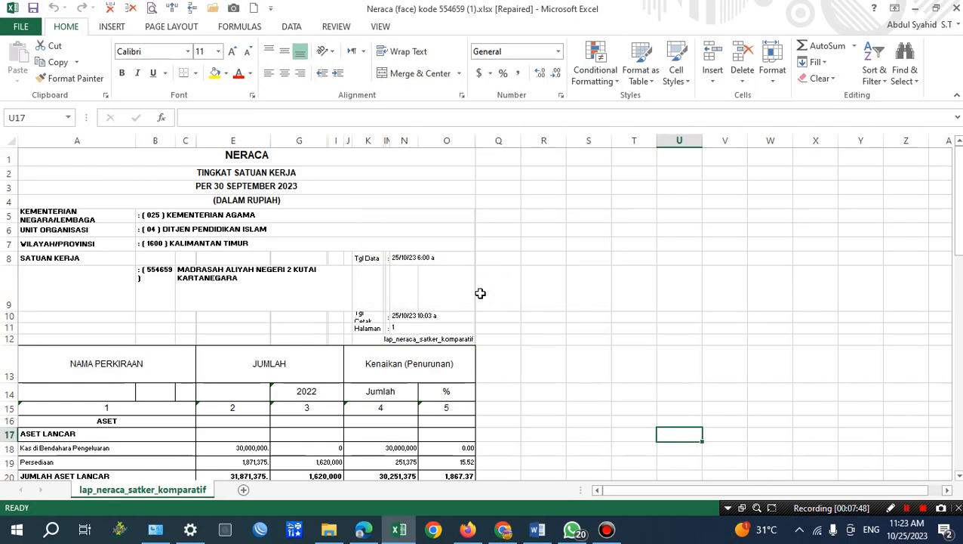
Examine the asset, liability and equity totals in the Neraca sheet against the Neraca paragraphs in Word.
{"action": "left_click", "coordinate": [316, 368]}
{"action": "scroll", "coordinate": [275, 311], "scroll_direction": "down", "scroll_amount": 3}
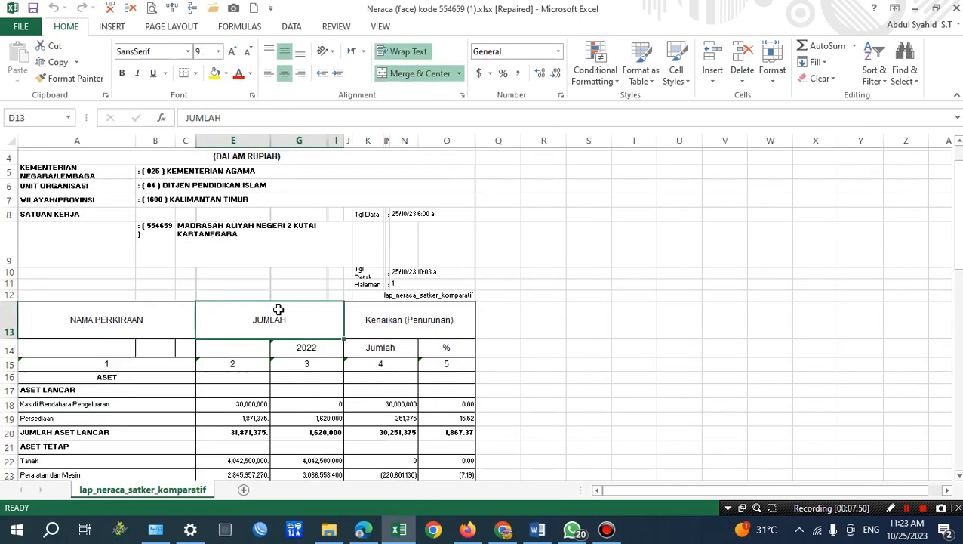
{"action": "scroll", "coordinate": [279, 309], "scroll_direction": "down", "scroll_amount": 1}
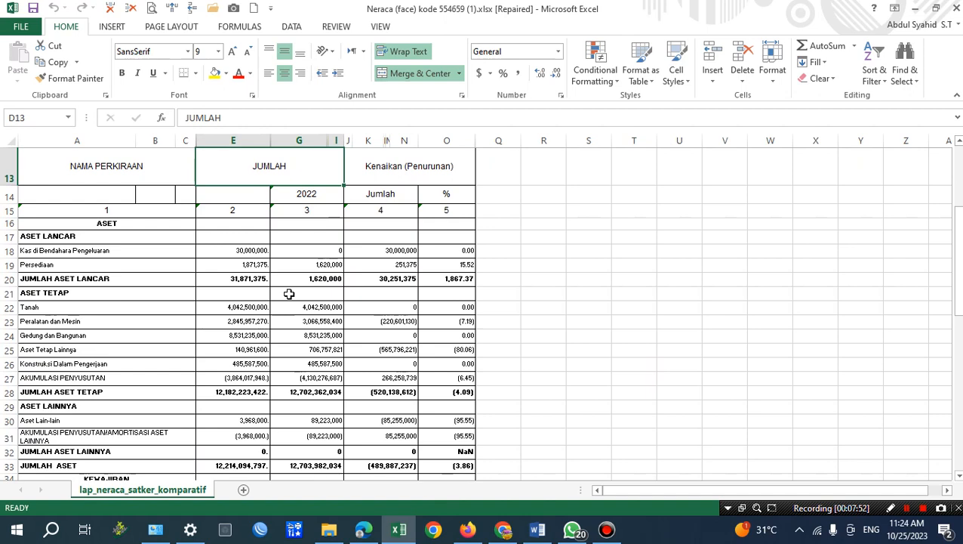
{"action": "scroll", "coordinate": [289, 294], "scroll_direction": "down", "scroll_amount": 5}
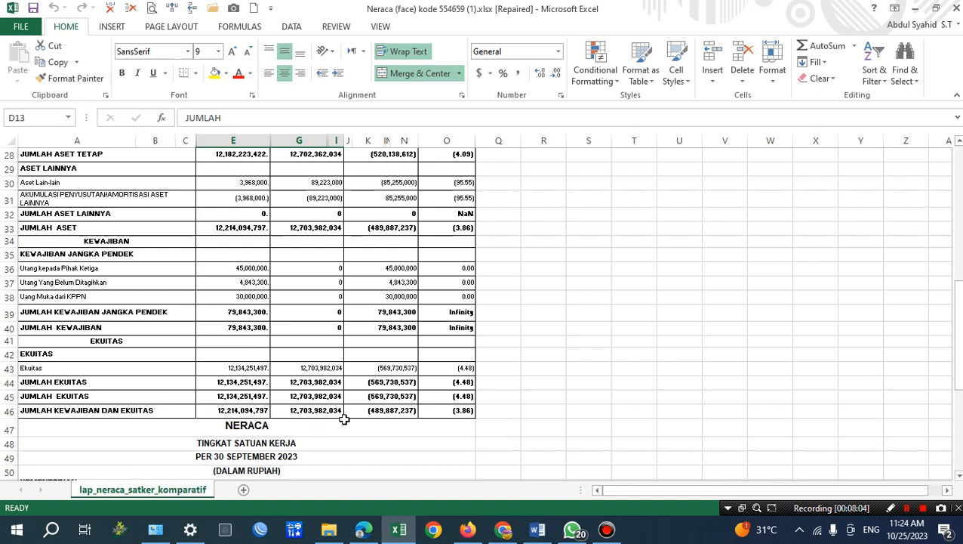
{"action": "left_click", "coordinate": [537, 530]}
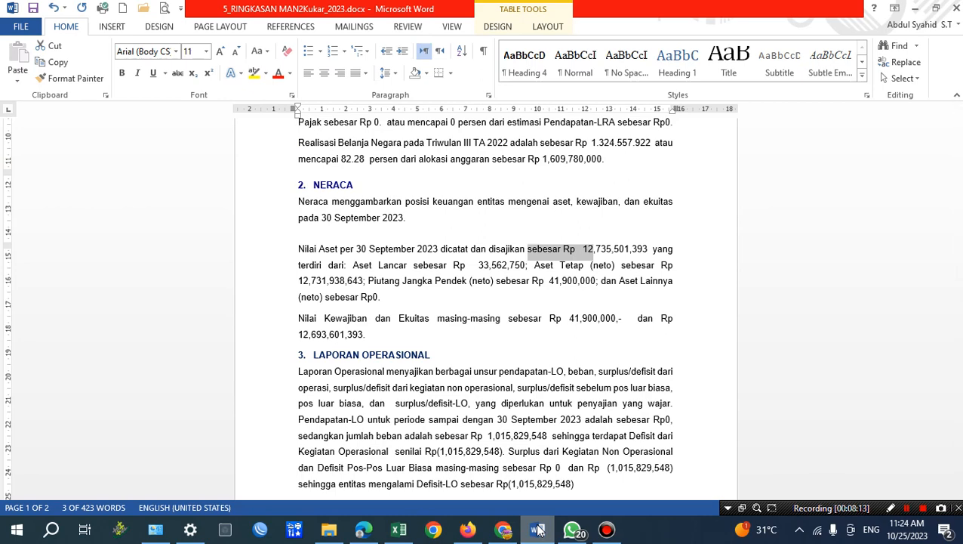
{"action": "left_click", "coordinate": [536, 530]}
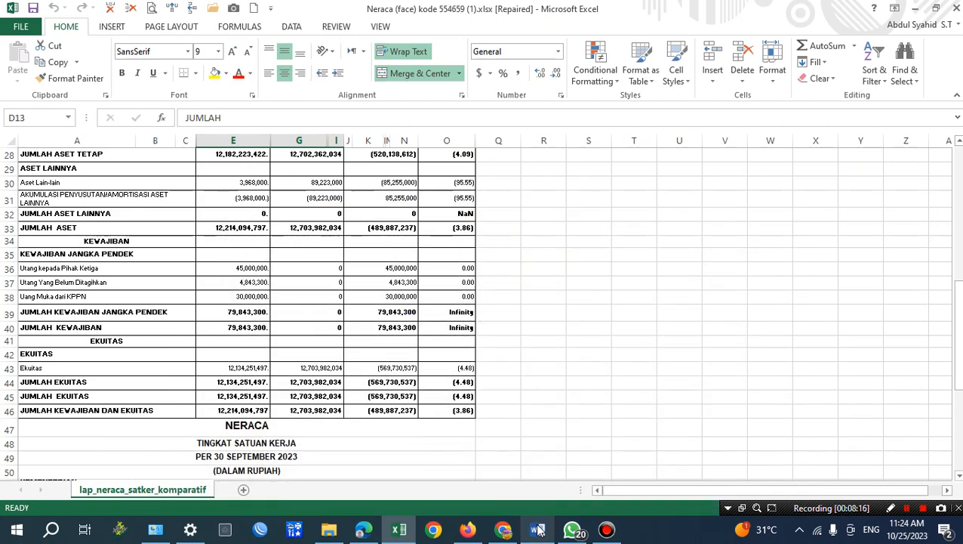
{"action": "left_click", "coordinate": [538, 531]}
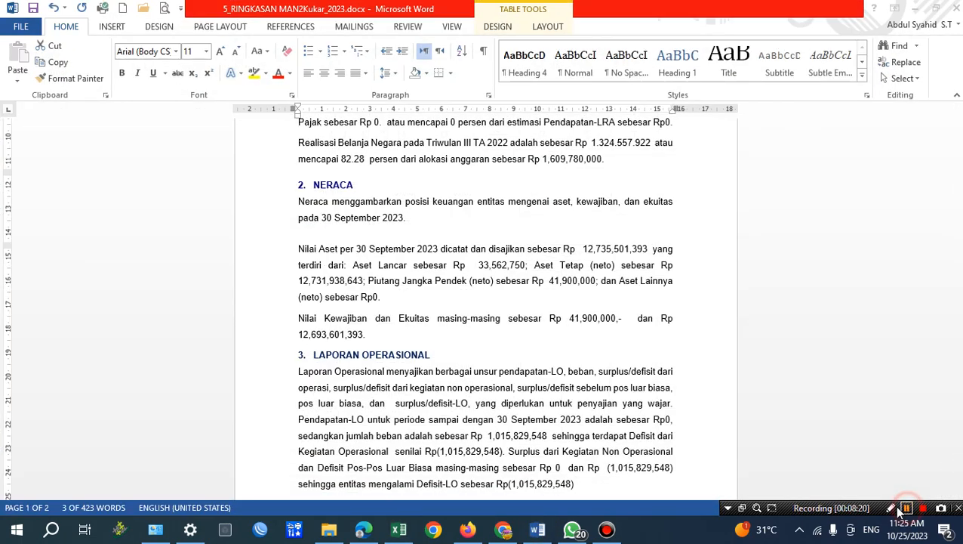
Return to the Excel Neraca sheet and examine the JUMLAH KEWAJIBAN DAN EKUITAS row and the year columns under JUMLAH.
{"action": "left_click", "coordinate": [399, 530]}
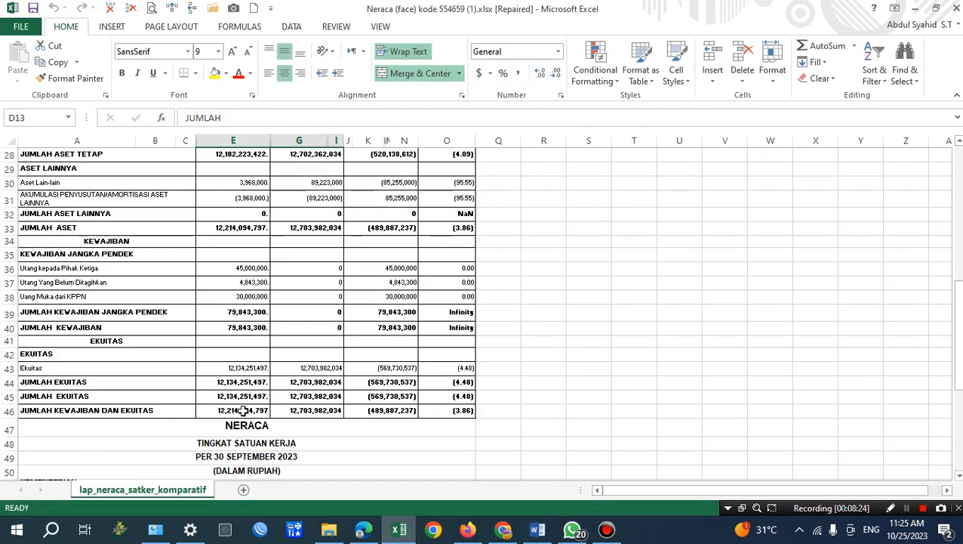
{"action": "left_click", "coordinate": [106, 409]}
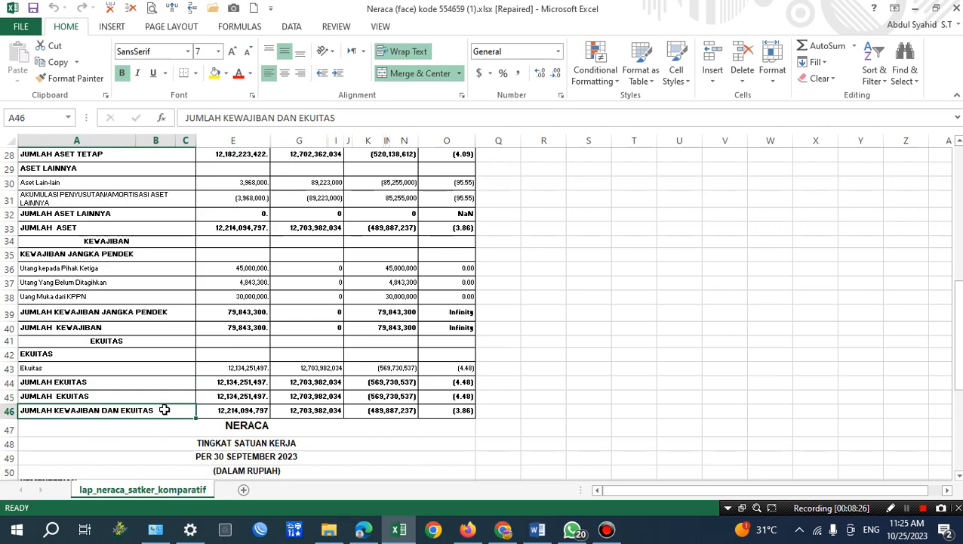
{"action": "left_click", "coordinate": [257, 412]}
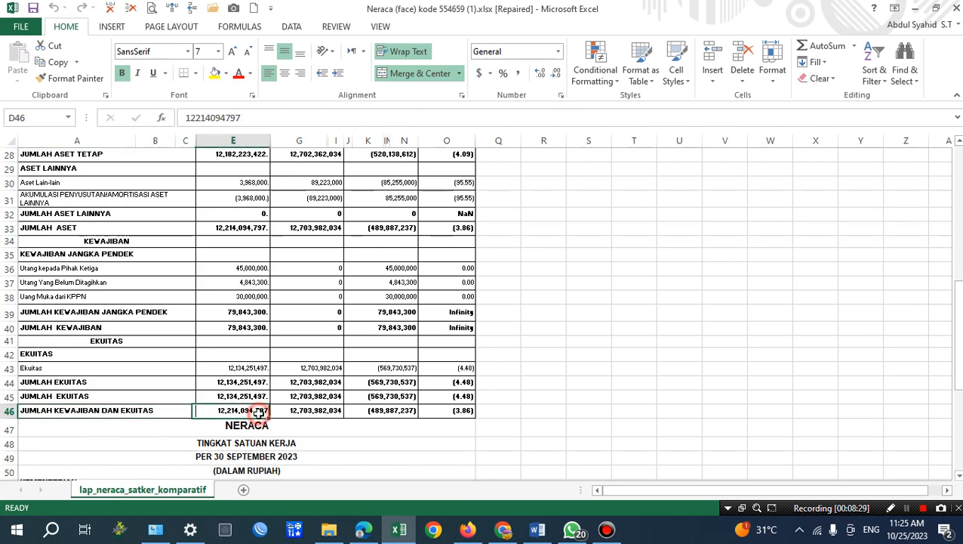
{"action": "scroll", "coordinate": [345, 411], "scroll_direction": "up", "scroll_amount": 5}
{"action": "scroll", "coordinate": [345, 412], "scroll_direction": "down", "scroll_amount": 1}
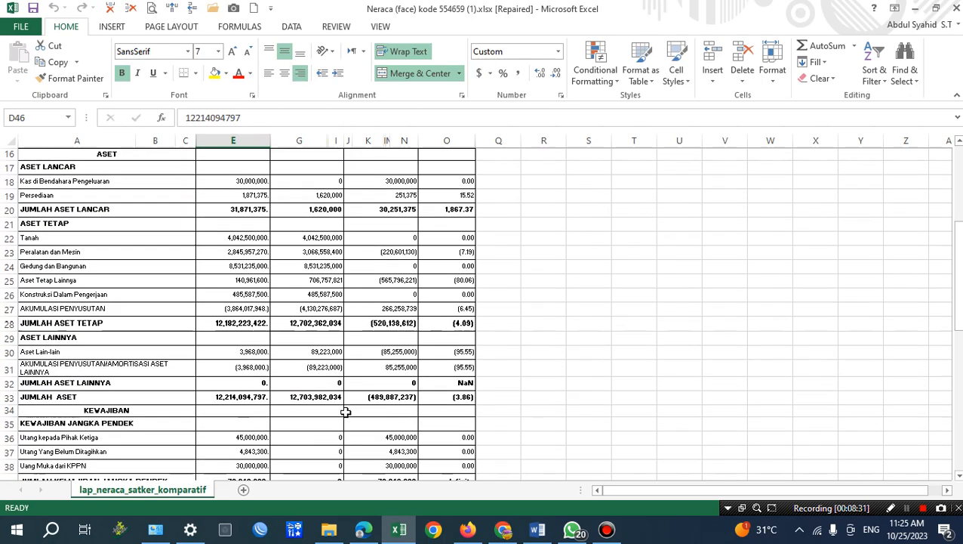
{"action": "scroll", "coordinate": [345, 412], "scroll_direction": "up", "scroll_amount": 1}
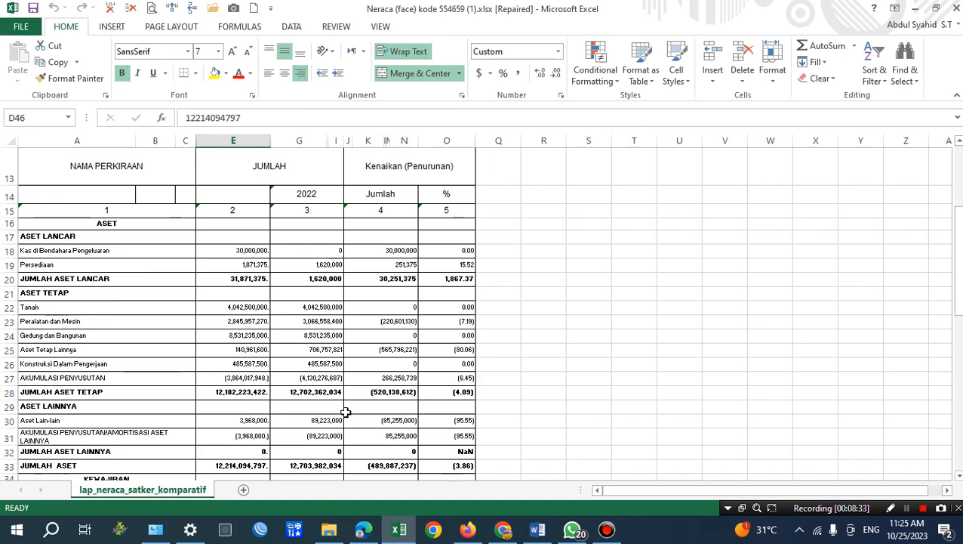
{"action": "scroll", "coordinate": [345, 411], "scroll_direction": "down", "scroll_amount": 6}
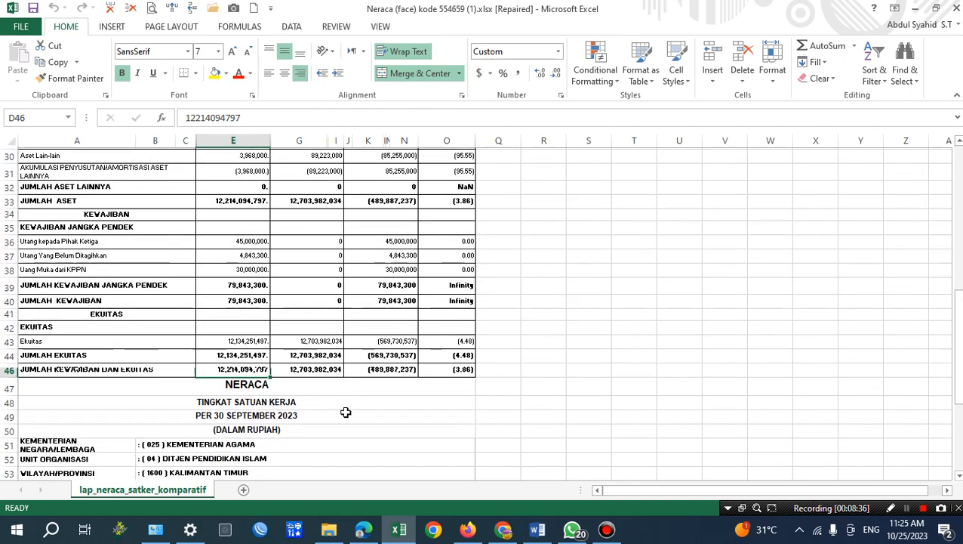
{"action": "scroll", "coordinate": [284, 312], "scroll_direction": "up", "scroll_amount": 7}
{"action": "left_click", "coordinate": [253, 228]}
{"action": "left_click", "coordinate": [310, 227]}
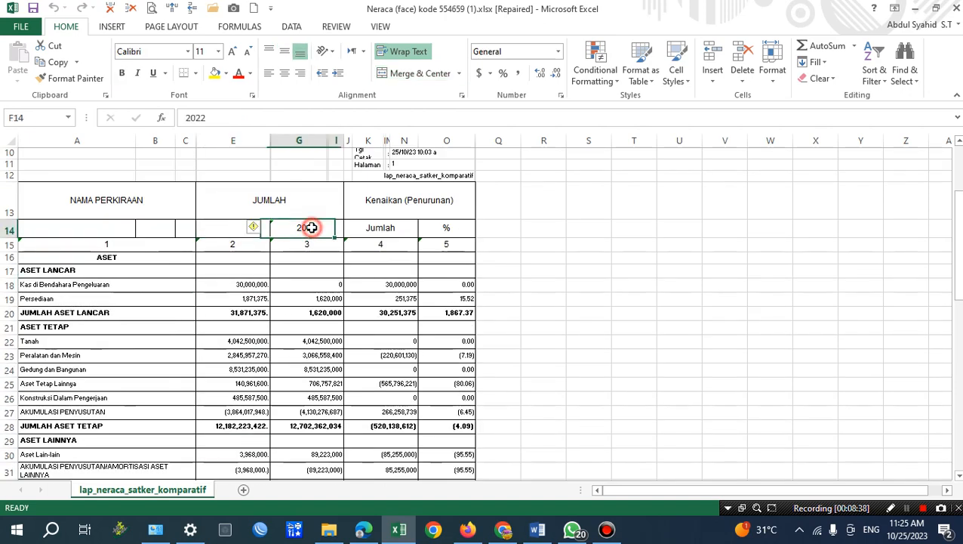
{"action": "scroll", "coordinate": [305, 320], "scroll_direction": "down", "scroll_amount": 7}
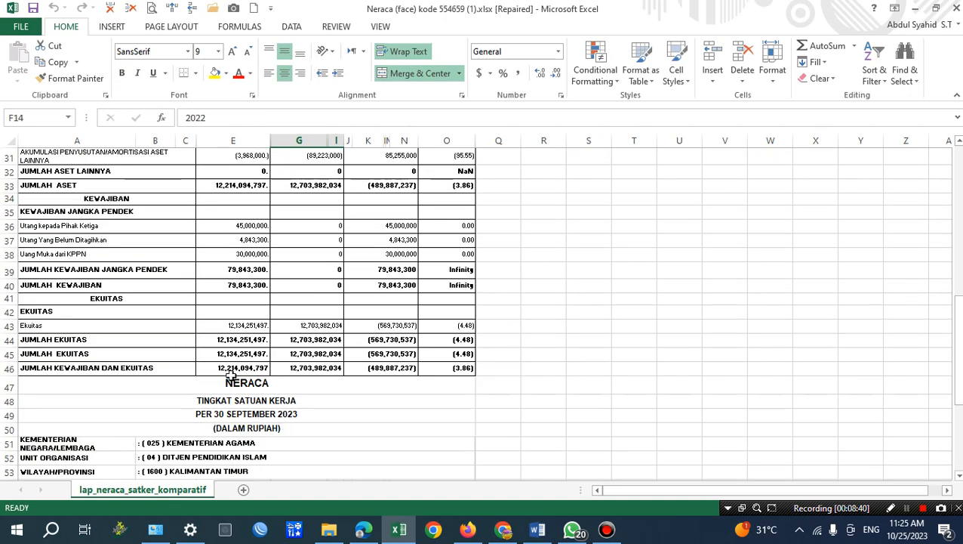
Replace the Nilai Aset total in the Word Neraca section with 12,214,094,797, copied from Excel's JUMLAH KEWAJIBAN DAN EKUITAS row, keeping the sentence on one line.
{"action": "left_click", "coordinate": [234, 366]}
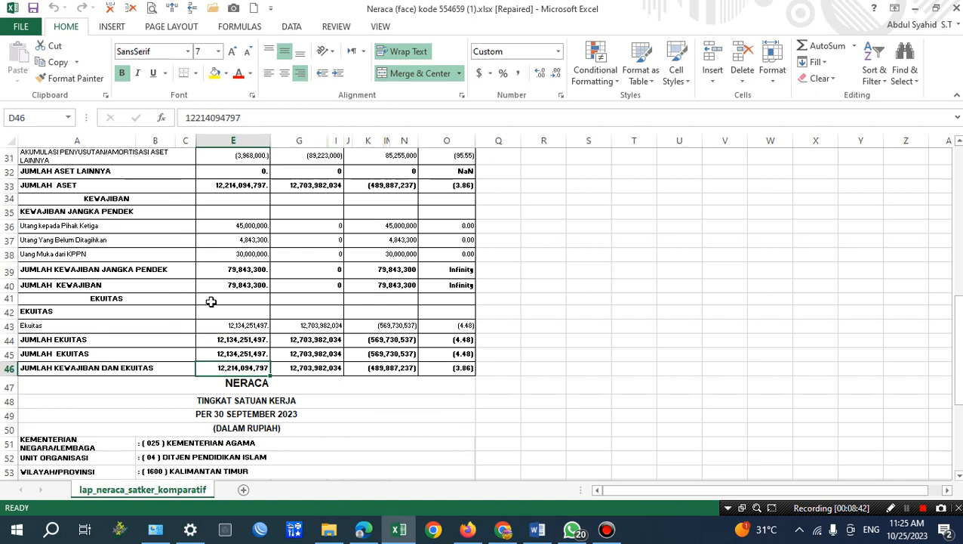
{"action": "left_click", "coordinate": [54, 62]}
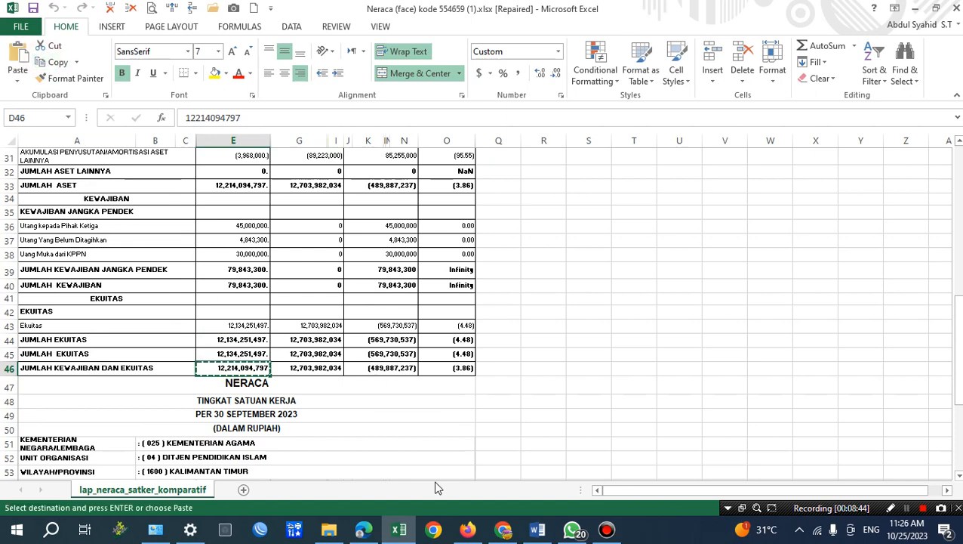
{"action": "left_click", "coordinate": [538, 530]}
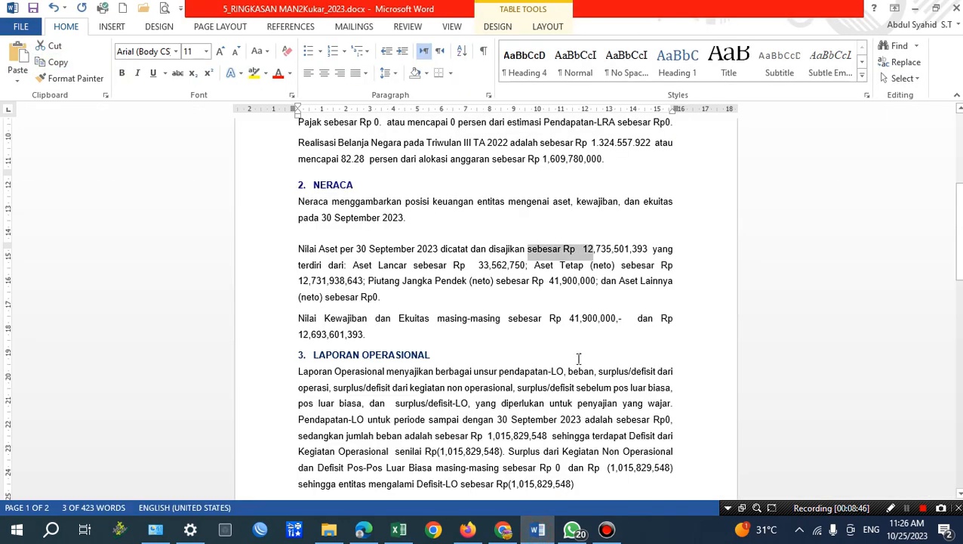
{"action": "left_click", "coordinate": [585, 248]}
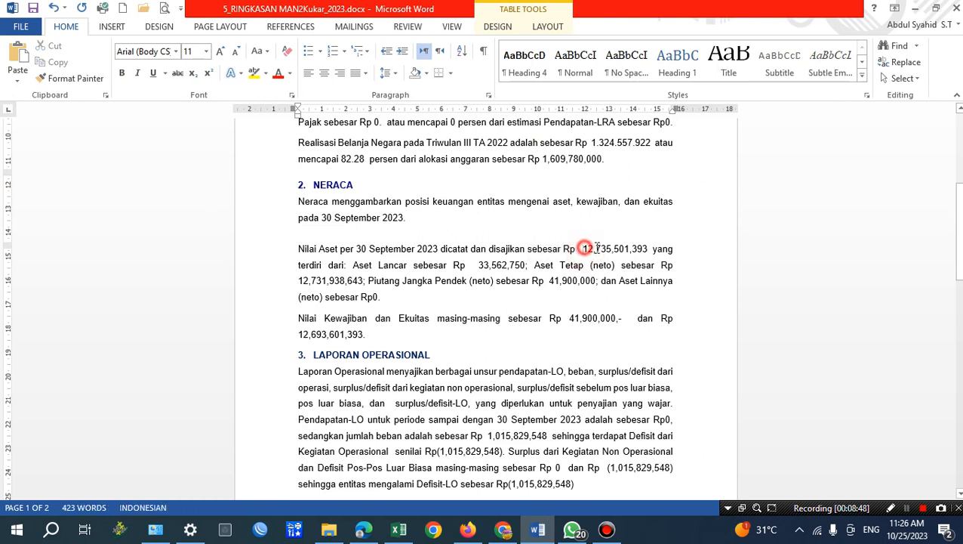
{"action": "left_click_drag", "start_coordinate": [597, 247], "coordinate": [647, 249]}
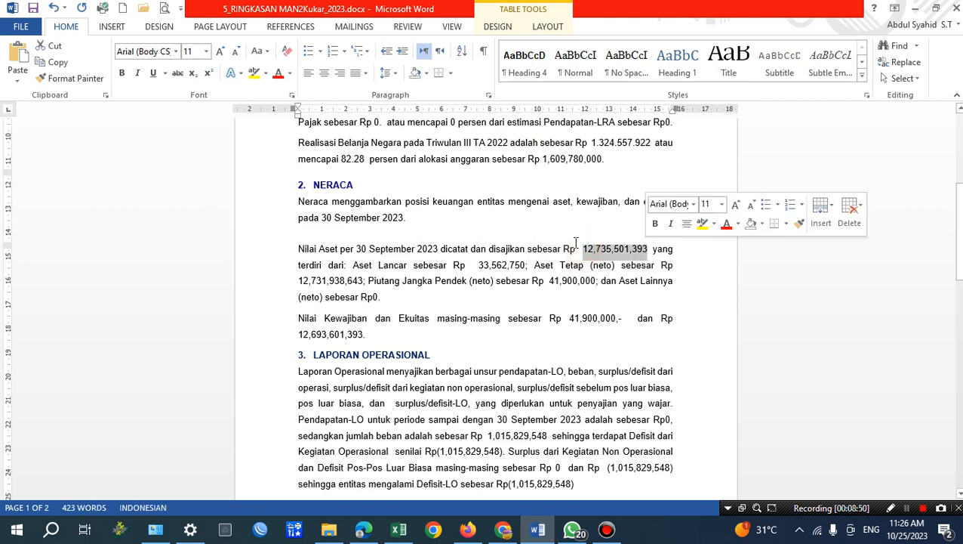
{"action": "left_click", "coordinate": [17, 75]}
{"action": "left_click", "coordinate": [62, 119]}
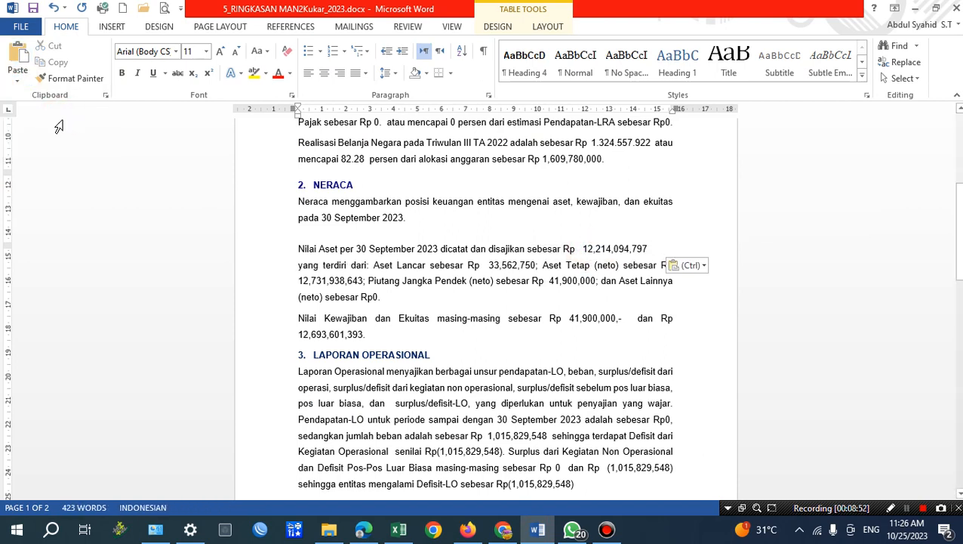
{"action": "key", "text": "Delete"}
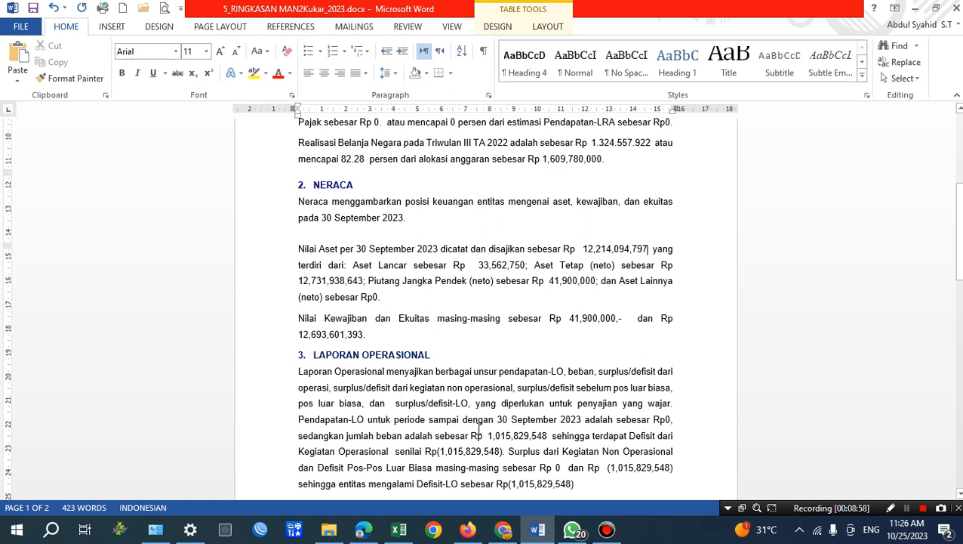
Copy the JUMLAH ASET LANCAR value from the Excel Neraca sheet and set Word's Aset Lancar figure to 31,871,375, removing the stray trailing characters.
{"action": "left_click", "coordinate": [398, 530]}
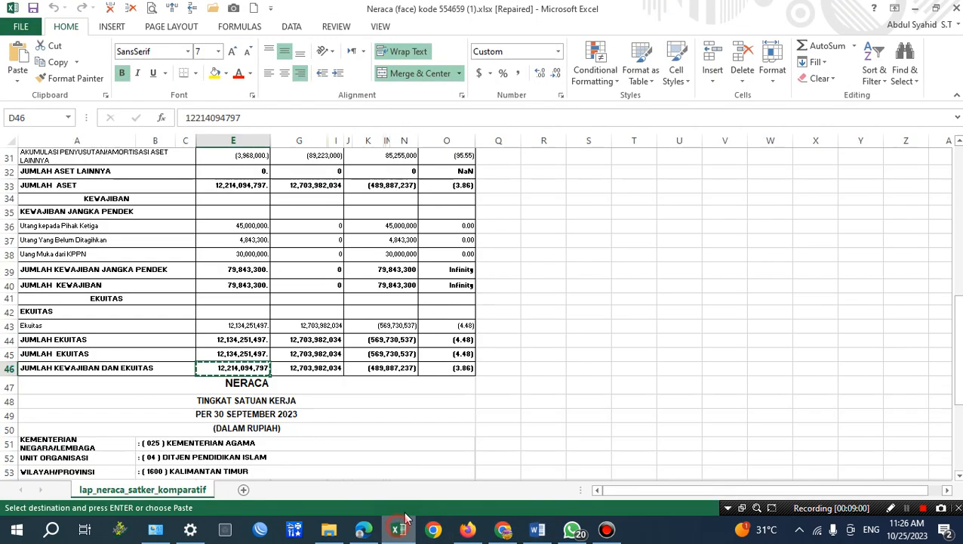
{"action": "scroll", "coordinate": [167, 348], "scroll_direction": "up", "scroll_amount": 7}
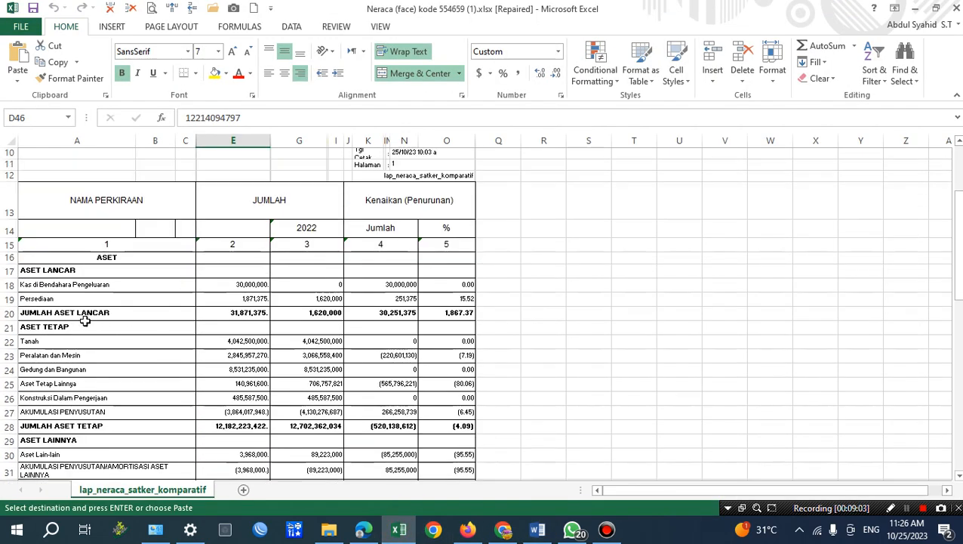
{"action": "left_click", "coordinate": [43, 316]}
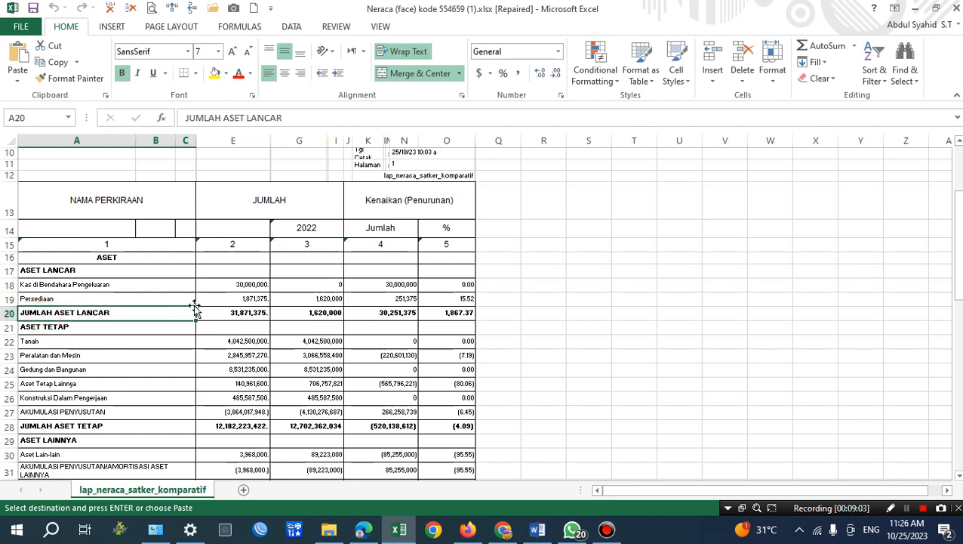
{"action": "left_click", "coordinate": [242, 313]}
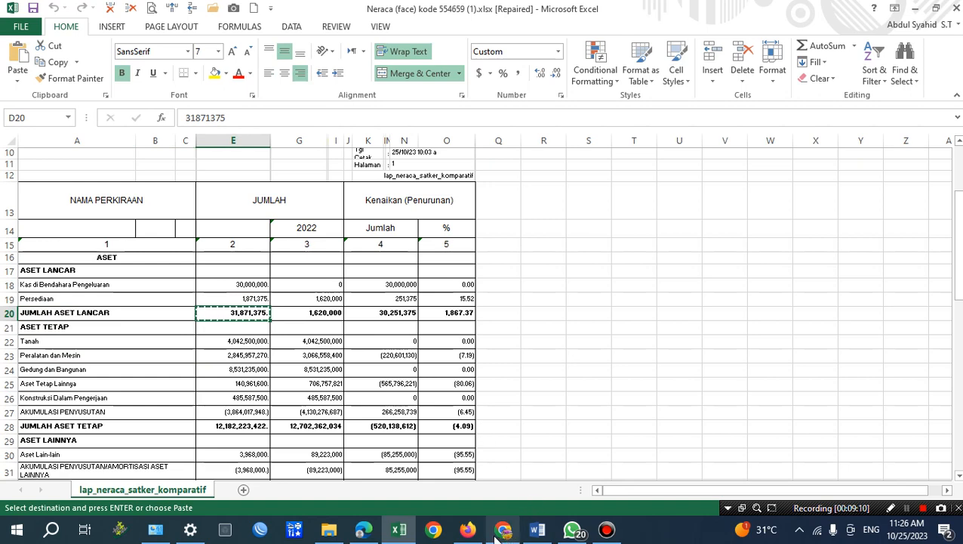
{"action": "left_click", "coordinate": [537, 530]}
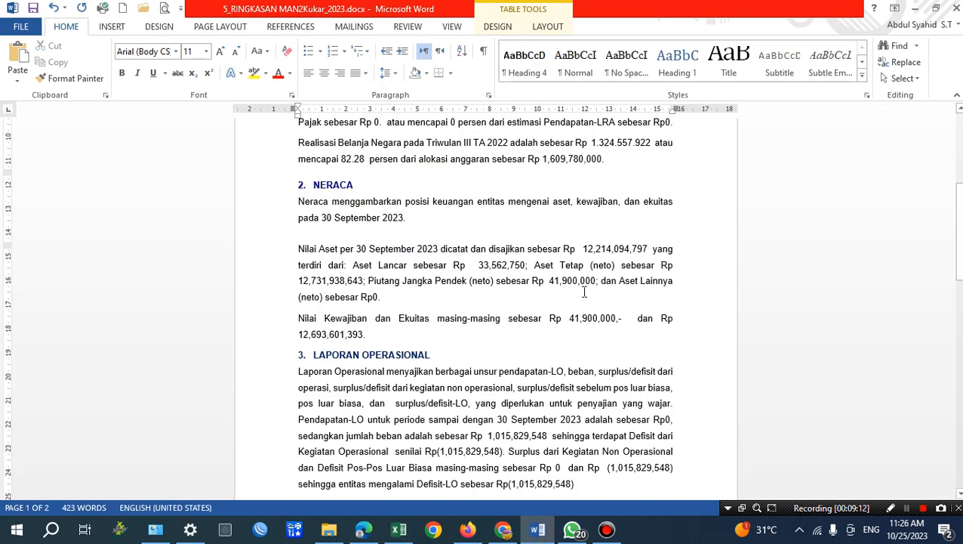
{"action": "left_click_drag", "start_coordinate": [478, 265], "coordinate": [525, 265]}
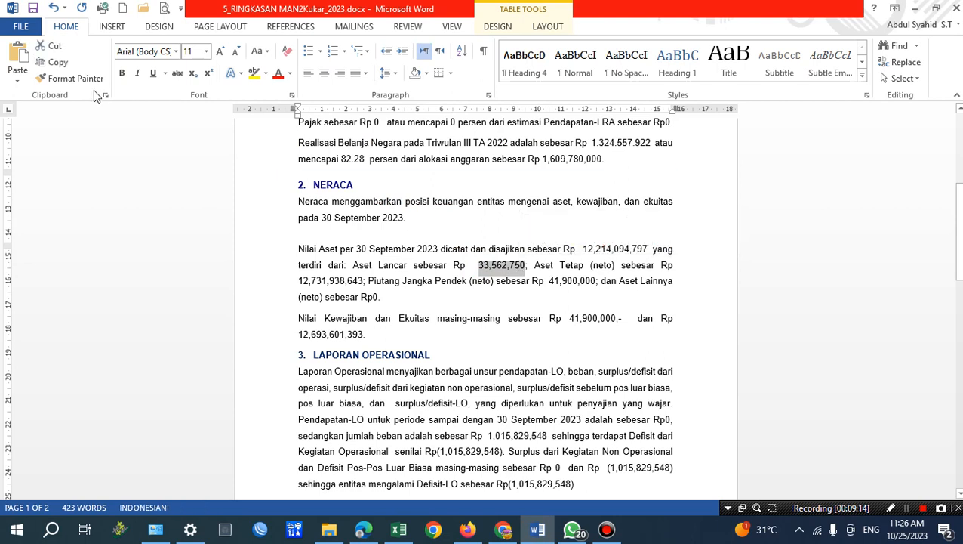
{"action": "left_click", "coordinate": [18, 80]}
{"action": "left_click", "coordinate": [57, 111]}
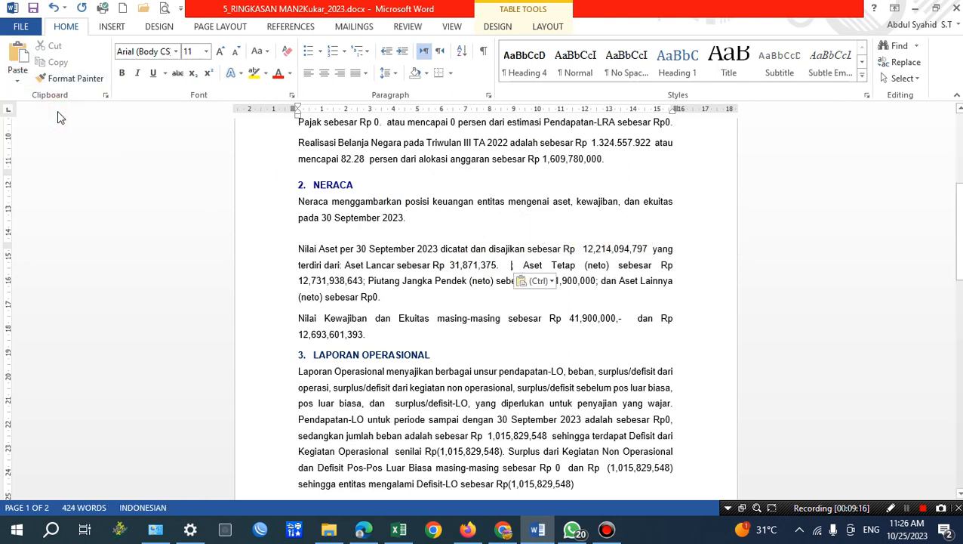
{"action": "key", "text": "BackSpace"}
{"action": "key", "text": "BackSpace"}
{"action": "key", "text": "BackSpace"}
{"action": "key", "text": "BackSpace"}
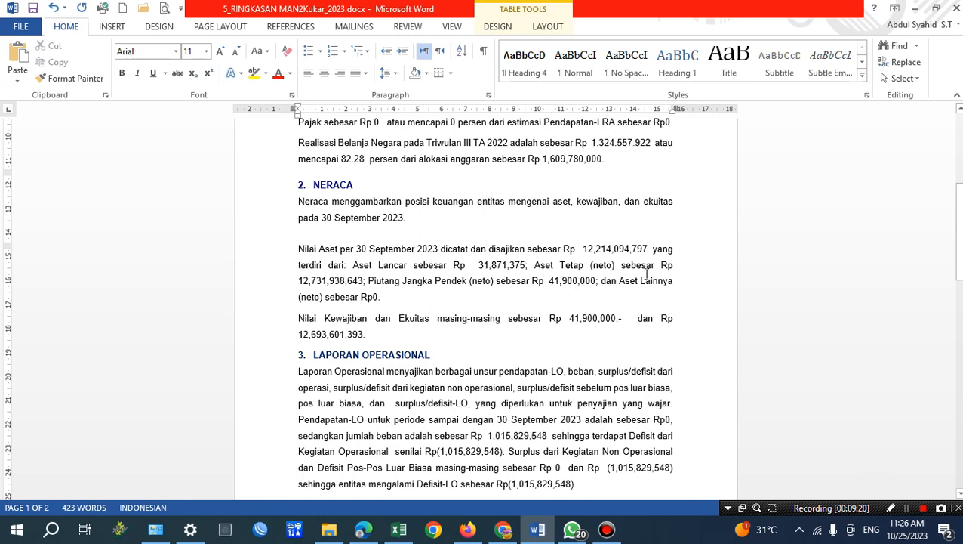
Copy the JUMLAH ASET TETAP value from Excel and set Word's Aset Tetap (neto) figure to 12,182,223,422 without the trailing period and line break.
{"action": "left_click", "coordinate": [397, 529]}
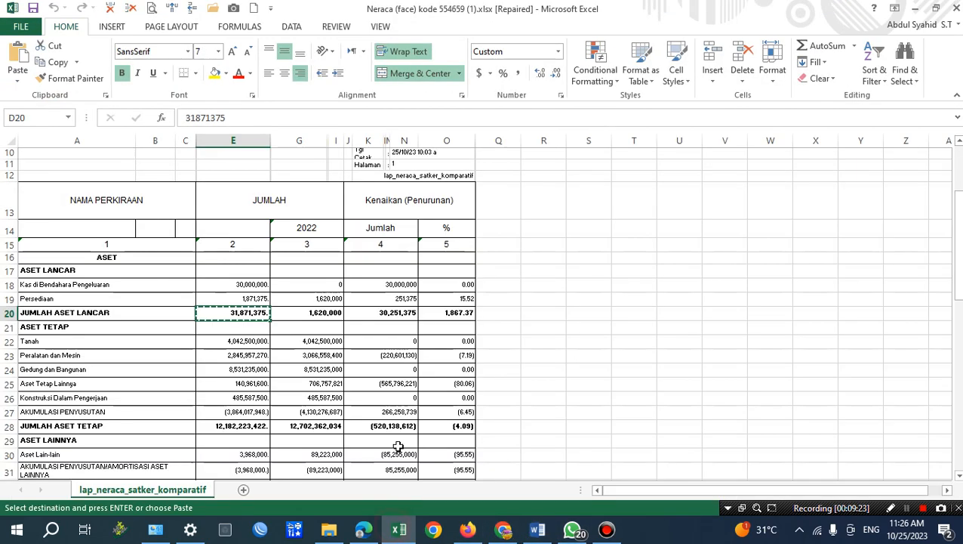
{"action": "left_click", "coordinate": [225, 426]}
{"action": "key", "text": "ctrl+c"}
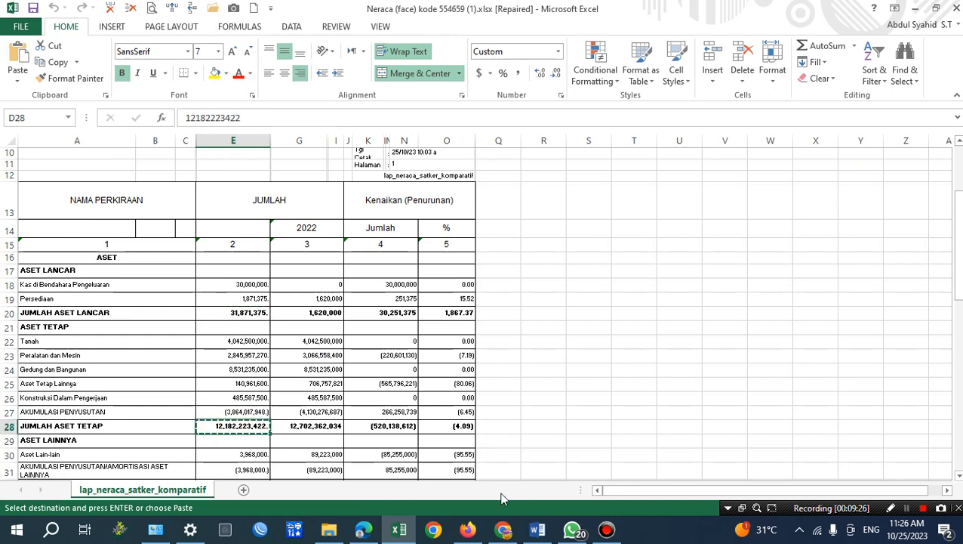
{"action": "left_click", "coordinate": [537, 529]}
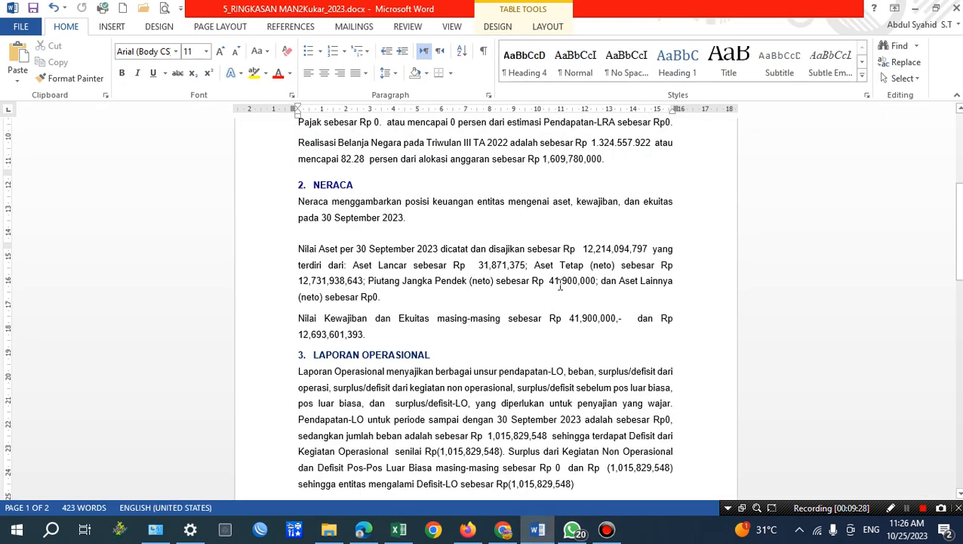
{"action": "left_click_drag", "start_coordinate": [300, 280], "coordinate": [364, 281]}
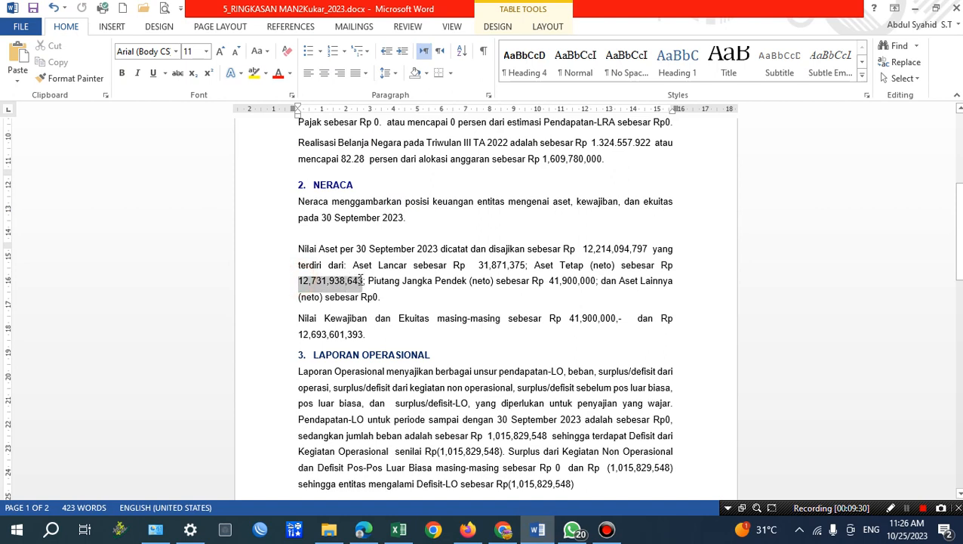
{"action": "left_click", "coordinate": [23, 78]}
{"action": "left_click", "coordinate": [61, 117]}
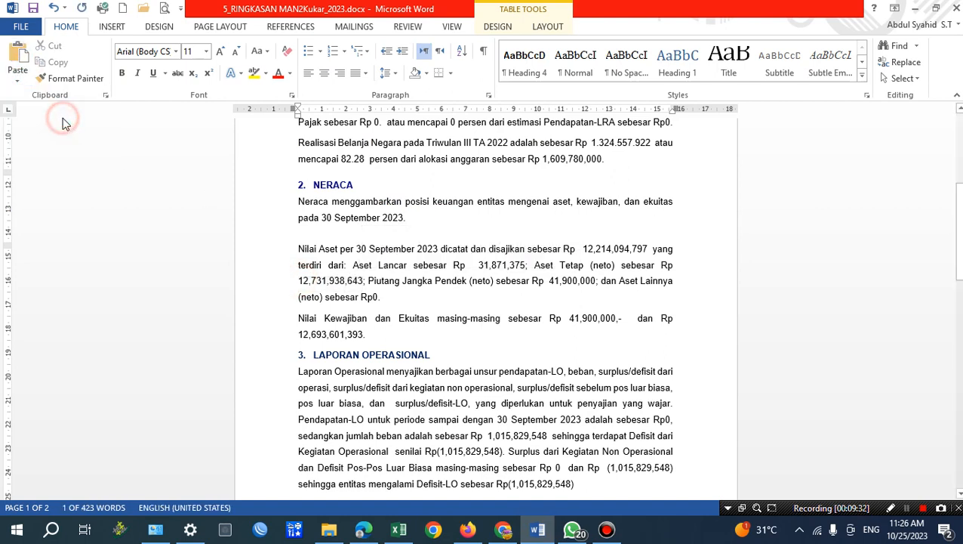
{"action": "key", "text": "BackSpace"}
{"action": "key", "text": "BackSpace"}
{"action": "key", "text": "BackSpace"}
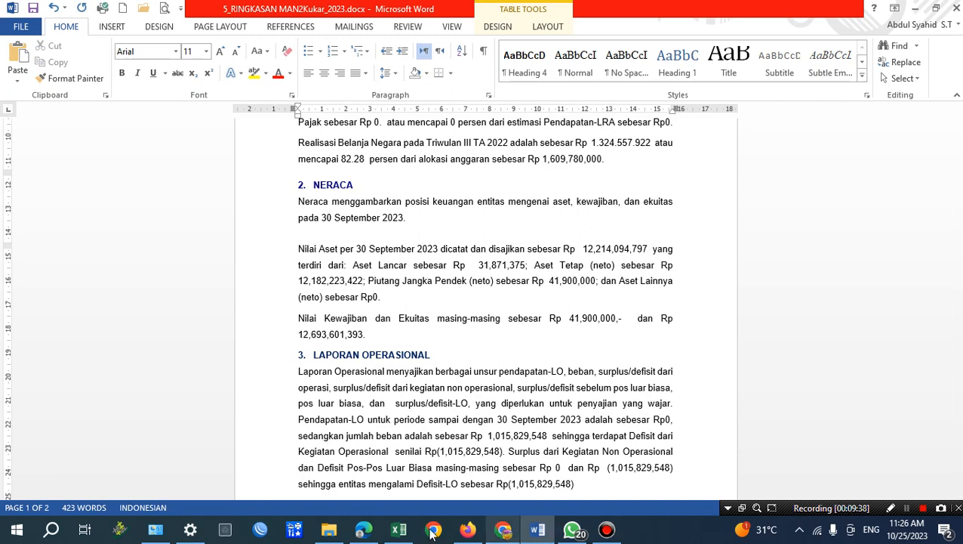
Check the Piutang Jangka Pendek figure in Word against the Excel Neraca sheet and copy the current-period JUMLAH KEWAJIBAN JANGKA PENDEK value.
{"action": "left_click", "coordinate": [398, 530]}
{"action": "scroll", "coordinate": [222, 448], "scroll_direction": "down", "scroll_amount": 2}
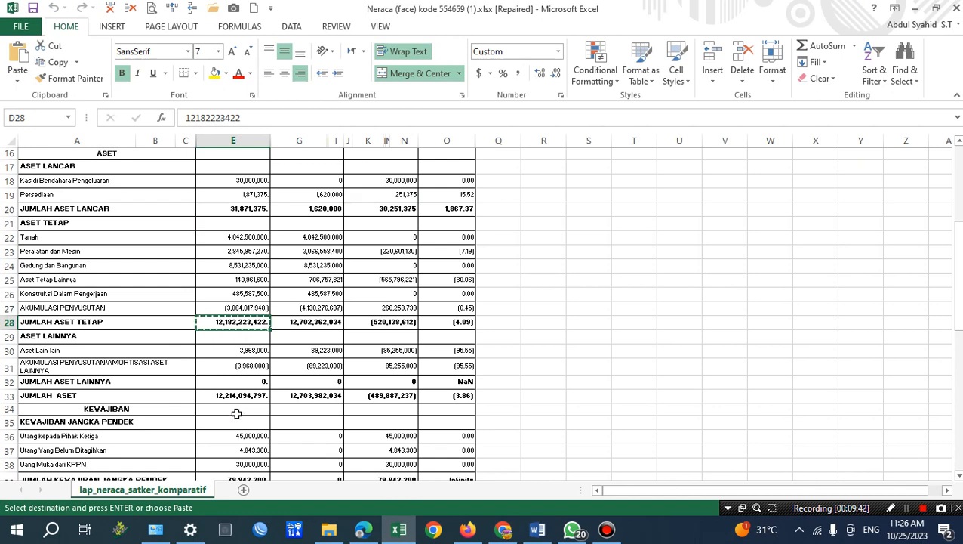
{"action": "scroll", "coordinate": [236, 413], "scroll_direction": "down", "scroll_amount": 1}
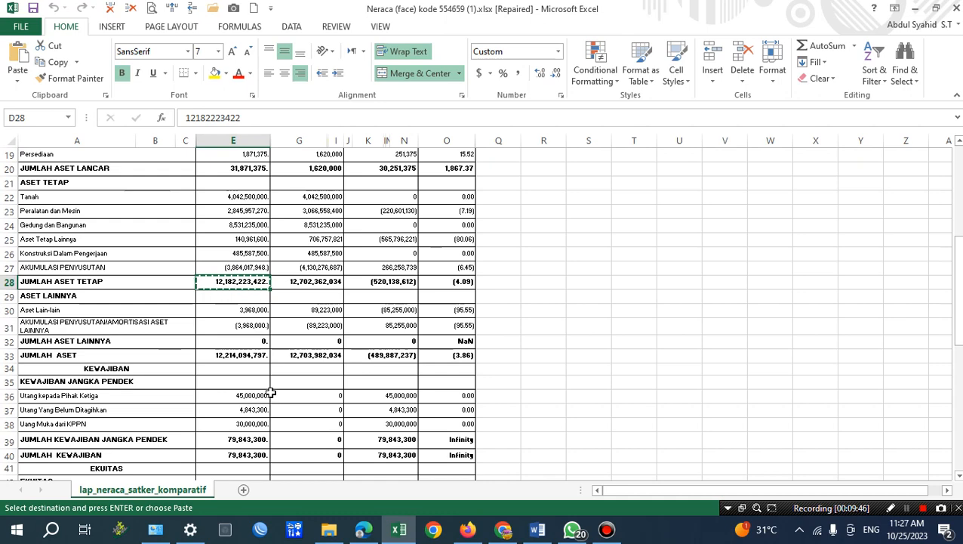
{"action": "left_click", "coordinate": [907, 509]}
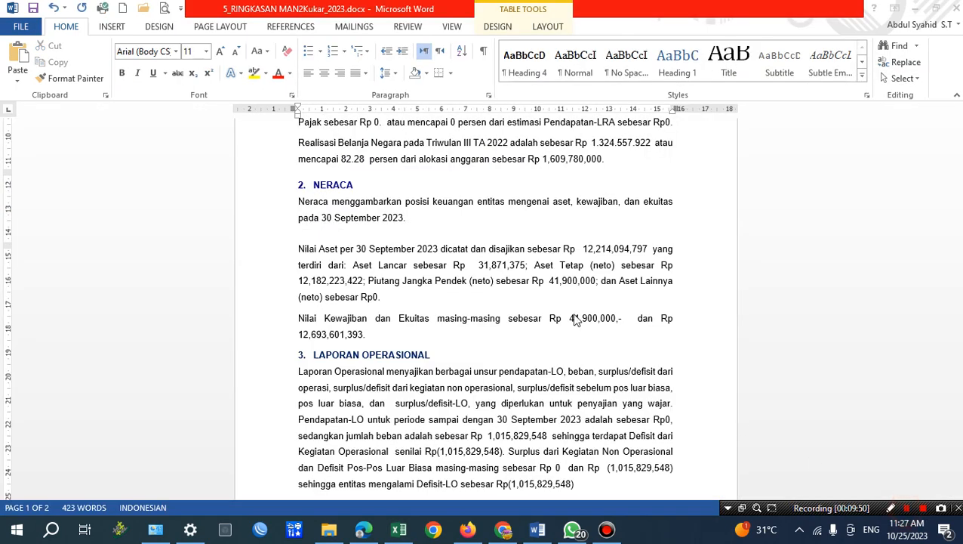
{"action": "left_click_drag", "start_coordinate": [542, 282], "coordinate": [596, 284]}
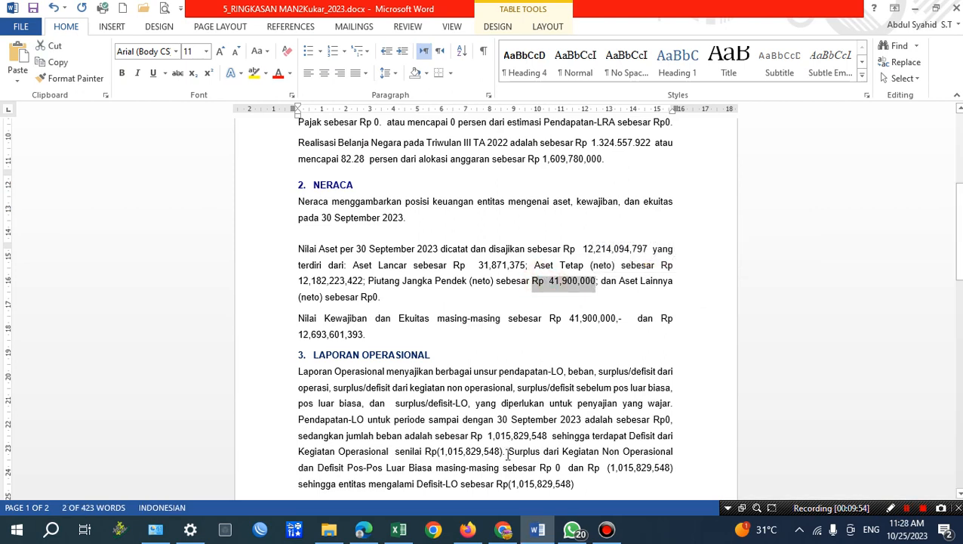
{"action": "left_click", "coordinate": [399, 530]}
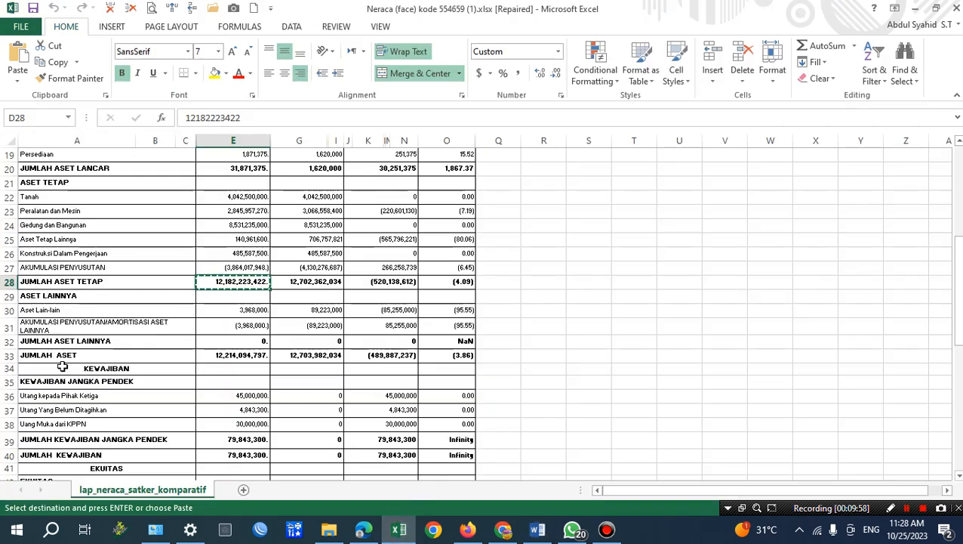
{"action": "left_click", "coordinate": [246, 440]}
{"action": "scroll", "coordinate": [246, 439], "scroll_direction": "down", "scroll_amount": 1}
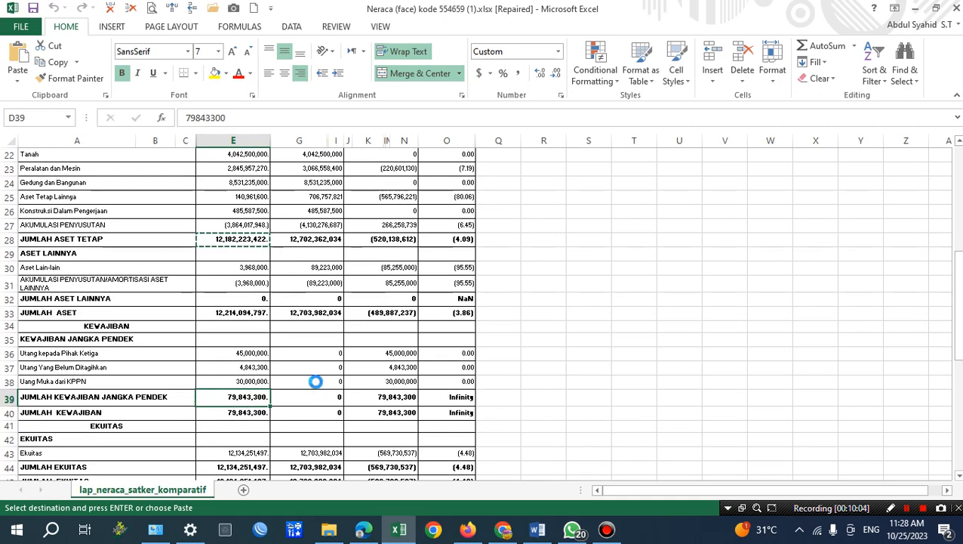
{"action": "key", "text": "ctrl+c"}
Switch to Word and replace the Piutang Jangka Pendek (neto) amount with 79,843,300 as plain text, without trailing characters.
{"action": "left_click", "coordinate": [537, 530]}
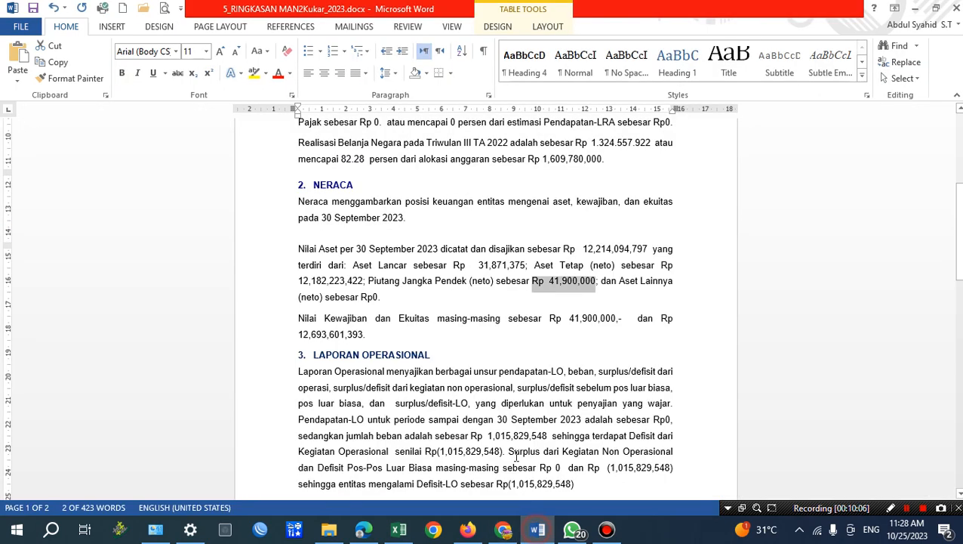
{"action": "key", "text": "ctrl+v"}
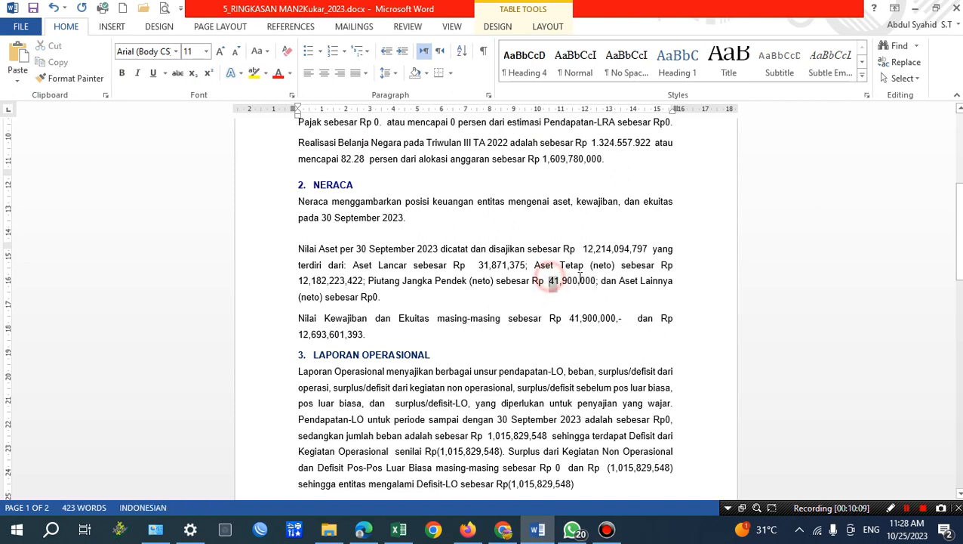
{"action": "left_click", "coordinate": [12, 82]}
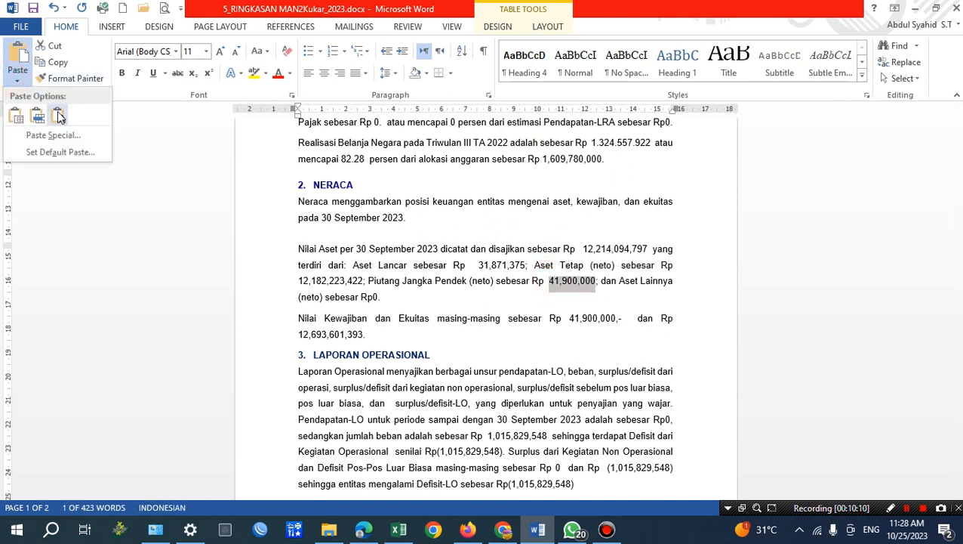
{"action": "left_click", "coordinate": [45, 112]}
{"action": "key", "text": "BackSpace"}
{"action": "key", "text": "BackSpace"}
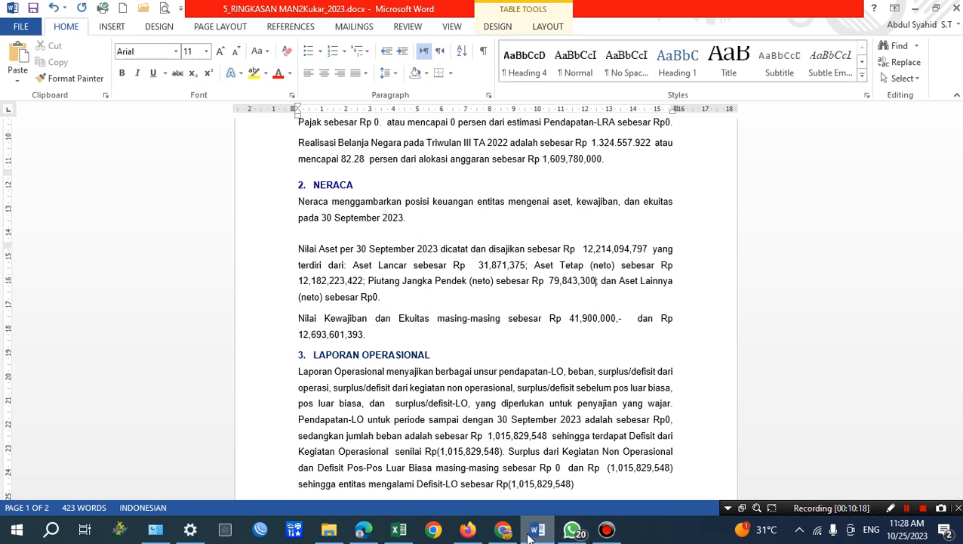
Return to the Excel Neraca sheet and examine the JUMLAH ASET LAINNYA and JUMLAH ASET rows against the other asset totals.
{"action": "left_click", "coordinate": [401, 531]}
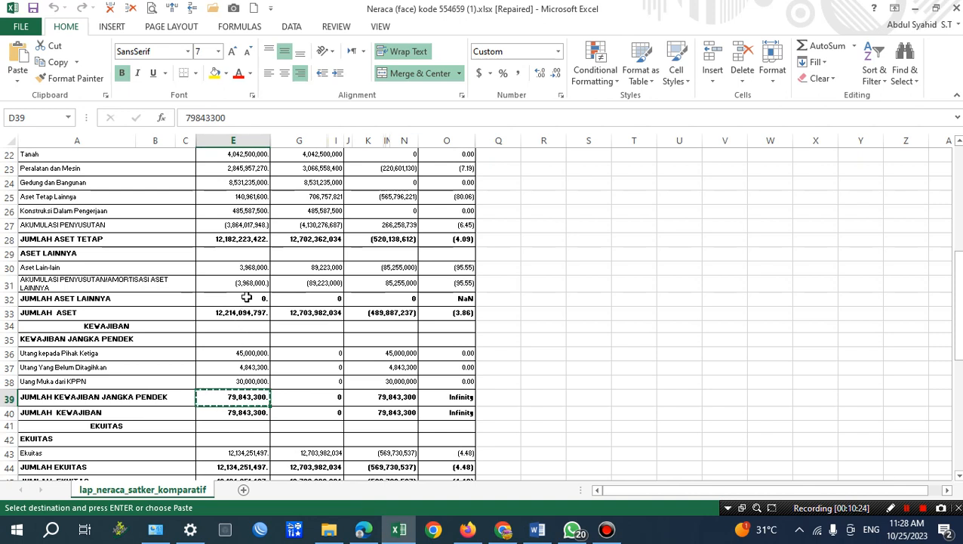
{"action": "left_click", "coordinate": [37, 298]}
{"action": "left_click_drag", "start_coordinate": [226, 288], "coordinate": [259, 297]}
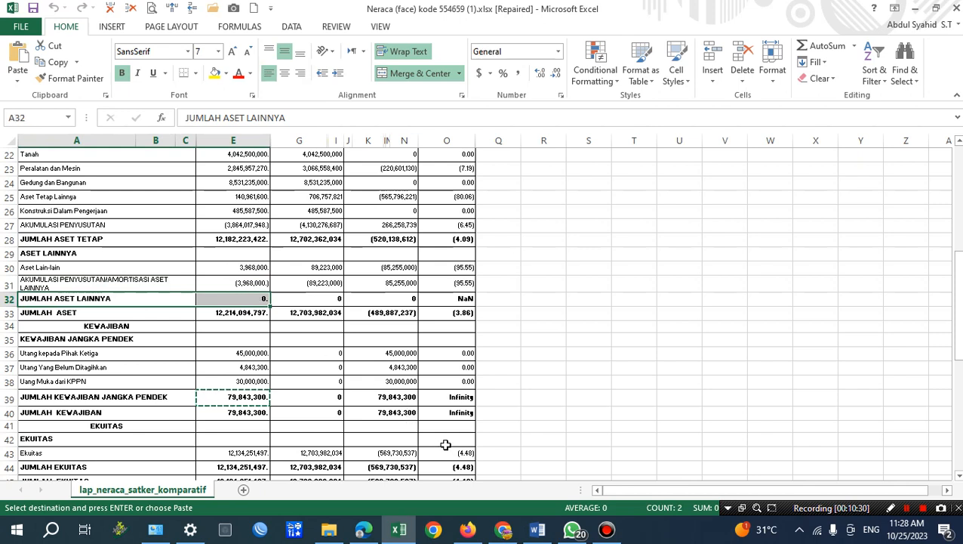
{"action": "left_click", "coordinate": [252, 311]}
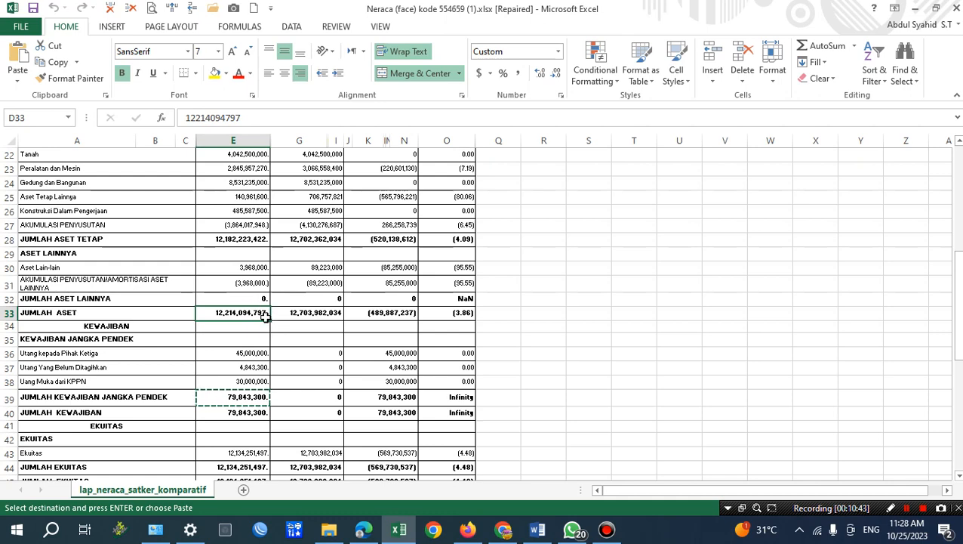
{"action": "scroll", "coordinate": [173, 299], "scroll_direction": "up", "scroll_amount": 1}
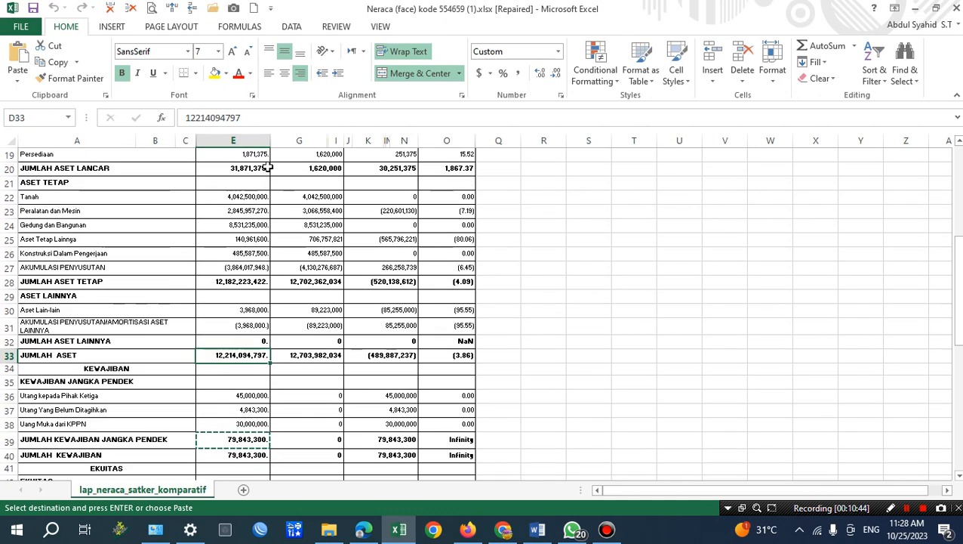
Compare the current-period totals for Aset Lancar, Aset Tetap, Aset Lainnya and Jumlah Aset in the Neraca sheet.
{"action": "left_click", "coordinate": [252, 169]}
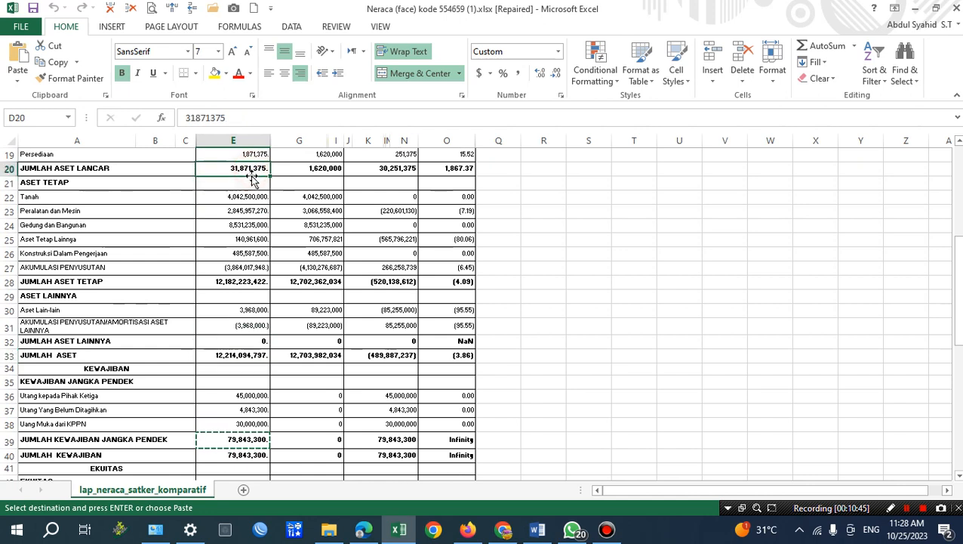
{"action": "left_click", "coordinate": [252, 280]}
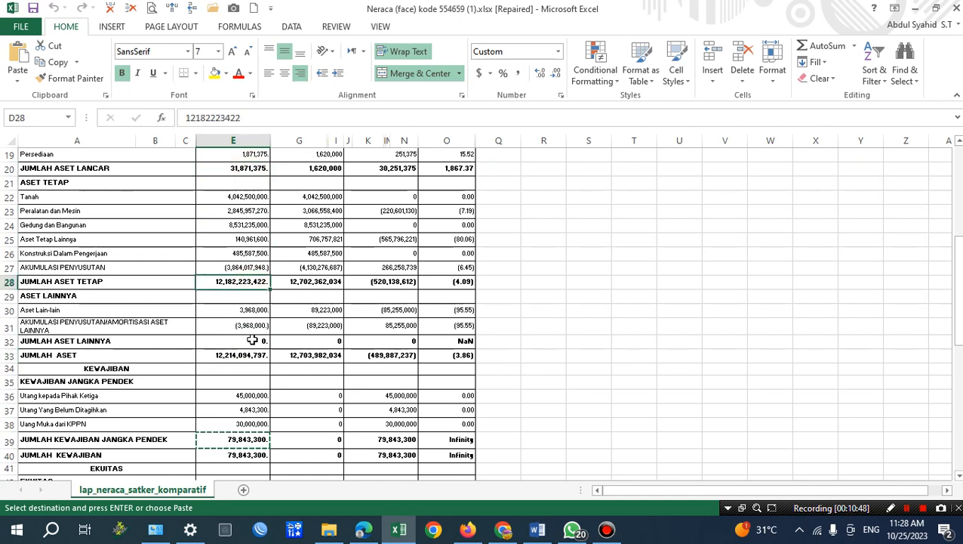
{"action": "left_click", "coordinate": [251, 342]}
{"action": "left_click", "coordinate": [248, 355]}
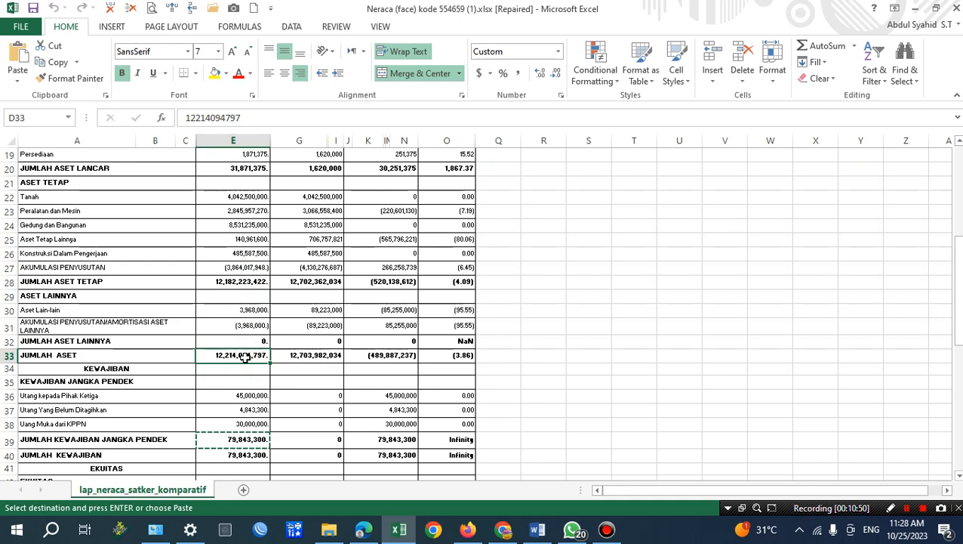
{"action": "left_click", "coordinate": [9, 355]}
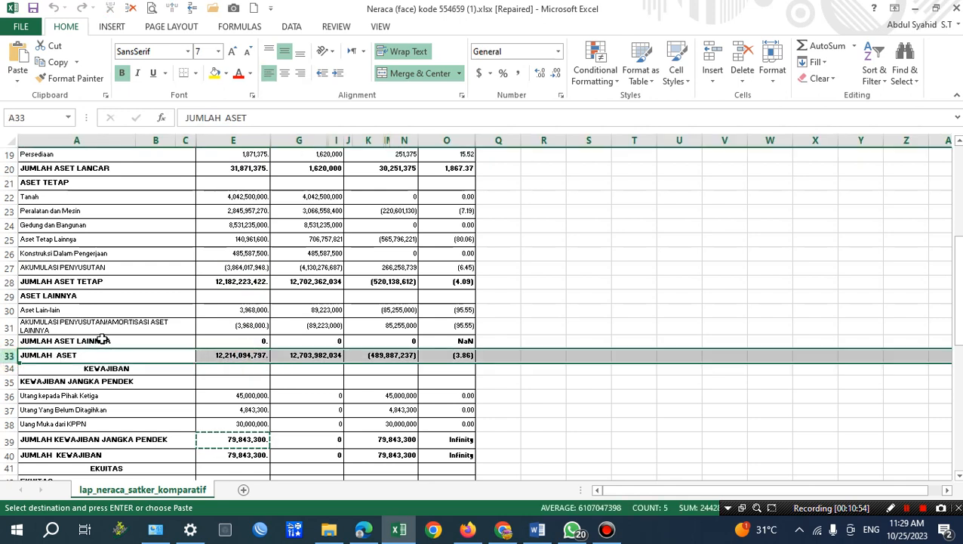
Switch to Word, check the Aset Lainnya and Piutang Jangka Pendek figures, and replace the Kewajiban amount with 79,843,300 as plain text.
{"action": "left_click", "coordinate": [535, 531]}
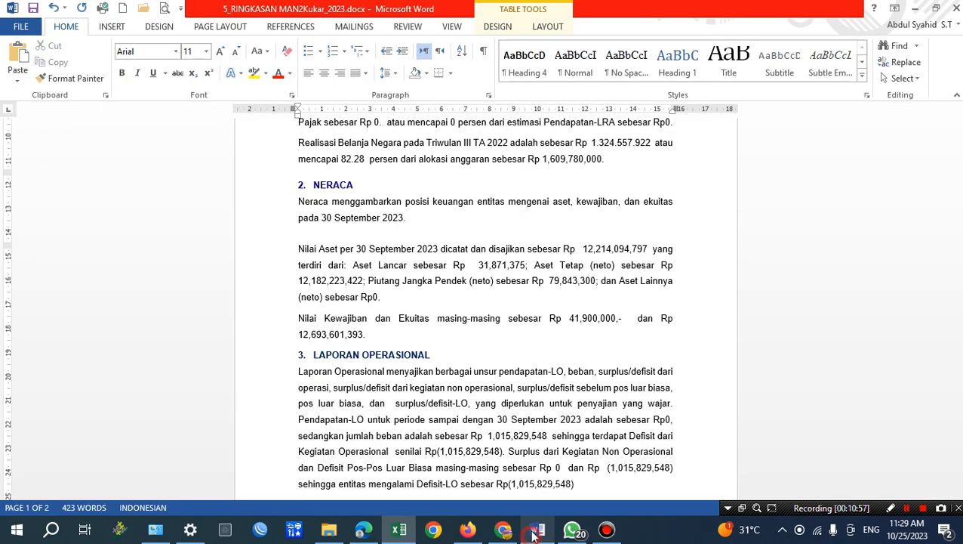
{"action": "left_click", "coordinate": [374, 297]}
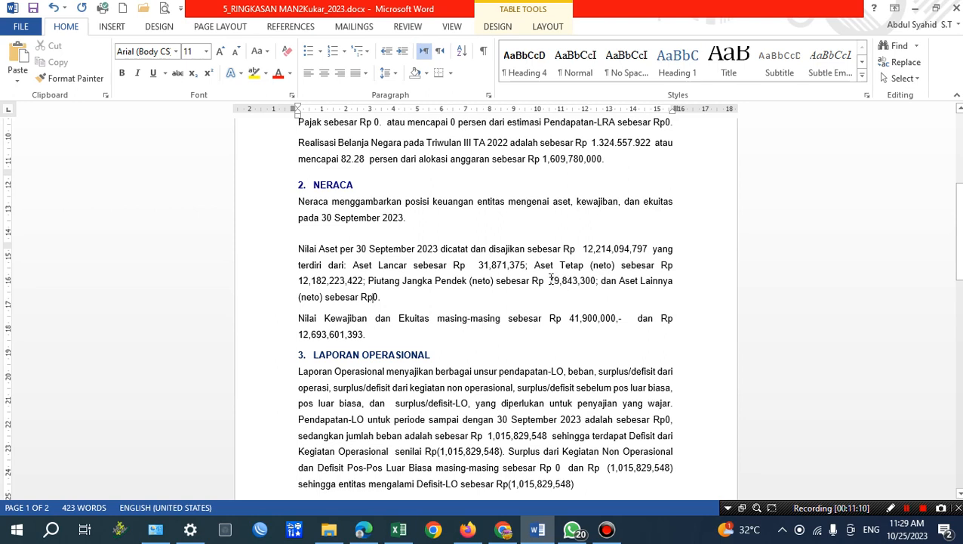
{"action": "left_click_drag", "start_coordinate": [549, 280], "coordinate": [591, 278]}
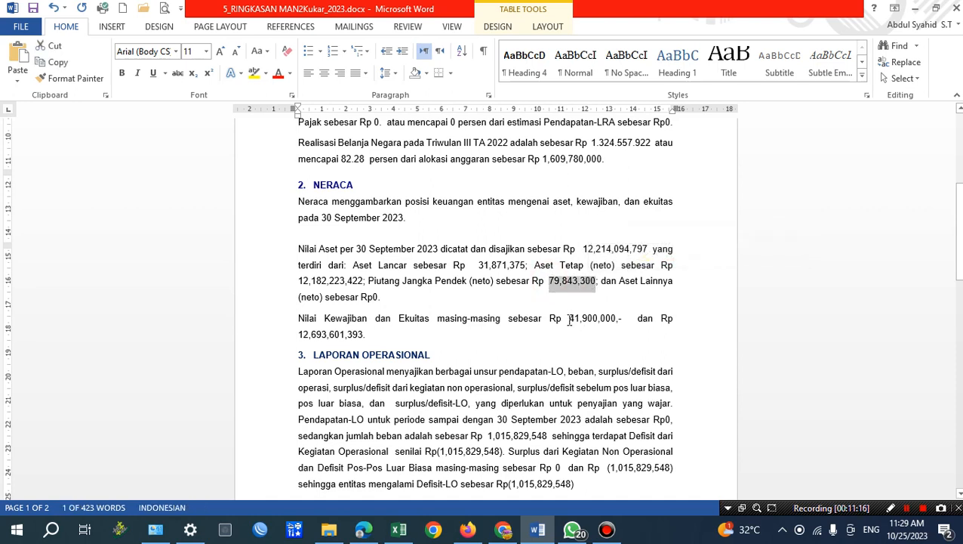
{"action": "left_click_drag", "start_coordinate": [570, 320], "coordinate": [616, 320]}
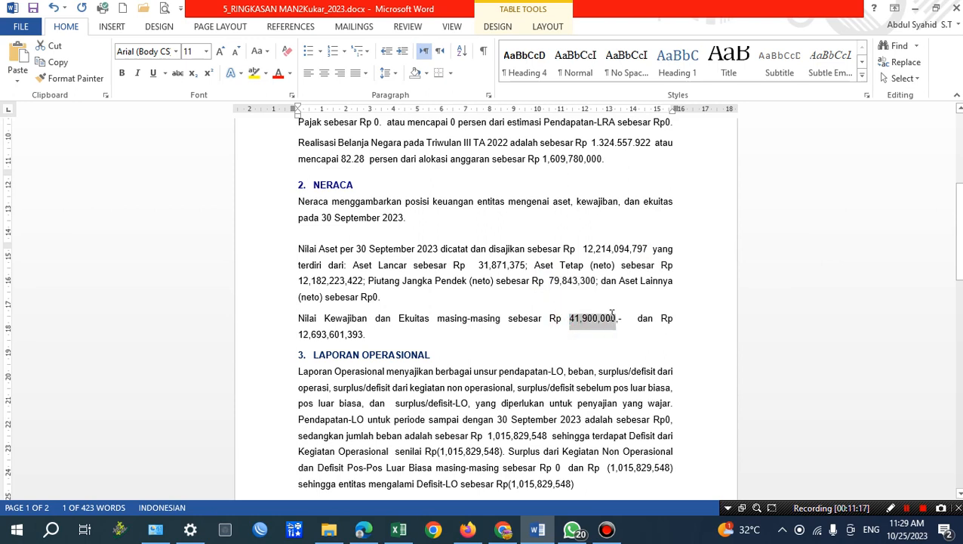
{"action": "left_click", "coordinate": [20, 84]}
{"action": "left_click", "coordinate": [62, 113]}
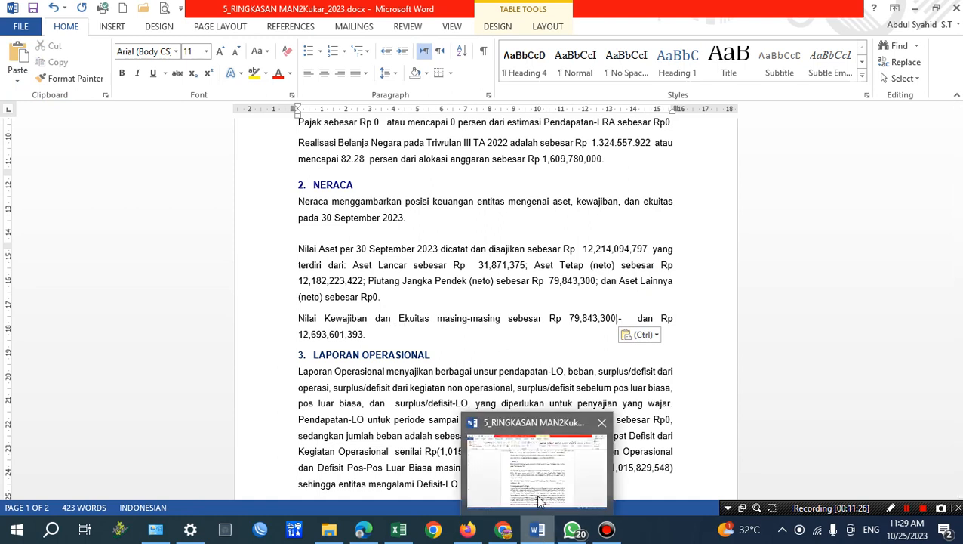
Switch to the Excel Neraca sheet and copy the current-period JUMLAH EKUITAS value.
{"action": "left_click", "coordinate": [403, 531]}
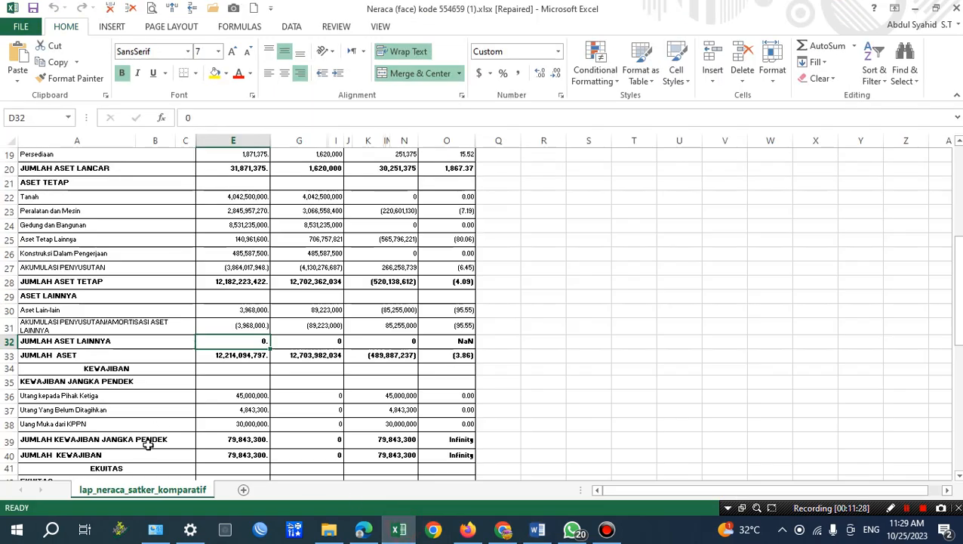
{"action": "scroll", "coordinate": [172, 446], "scroll_direction": "down", "scroll_amount": 1}
{"action": "scroll", "coordinate": [174, 448], "scroll_direction": "down", "scroll_amount": 1}
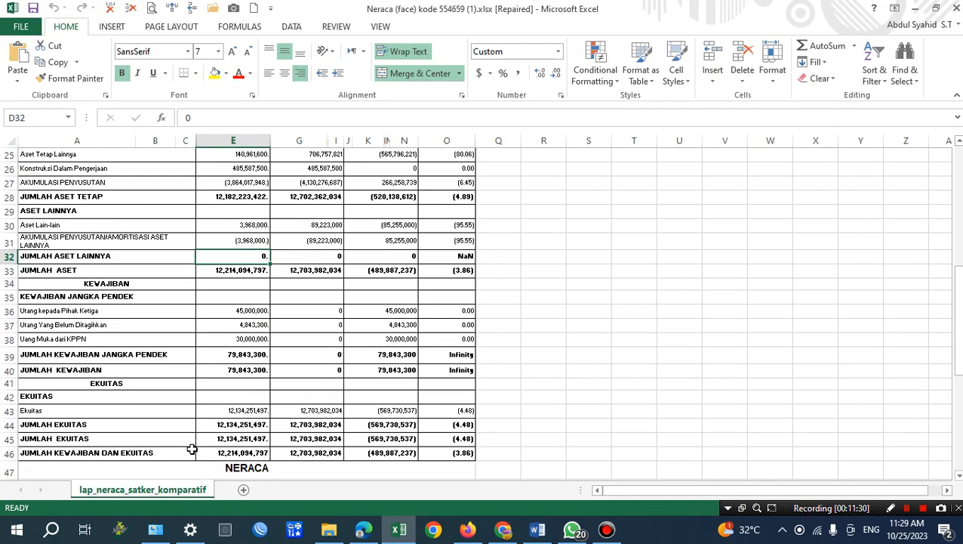
{"action": "left_click", "coordinate": [254, 437]}
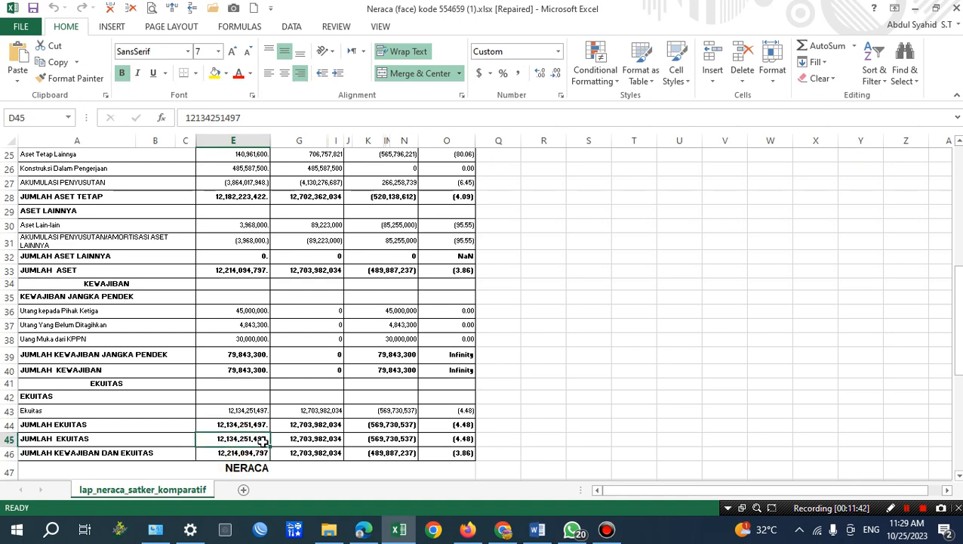
{"action": "key", "text": "ctrl+c"}
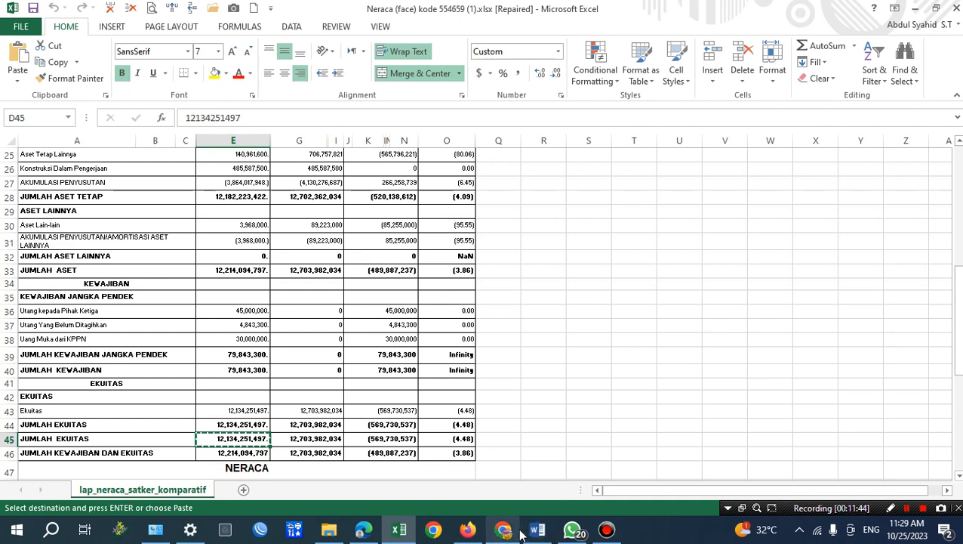
{"action": "mouse_move", "coordinate": [520, 534]}
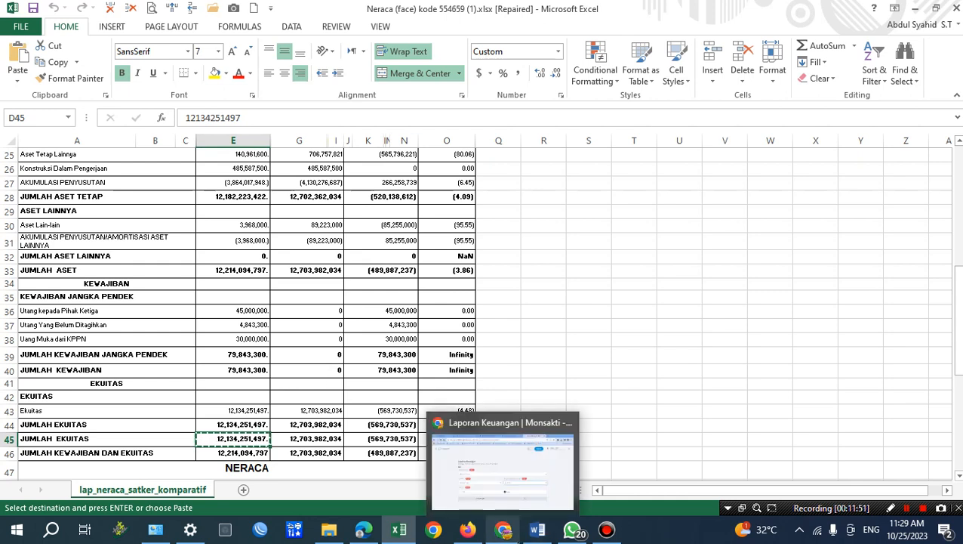
{"action": "left_click", "coordinate": [907, 508]}
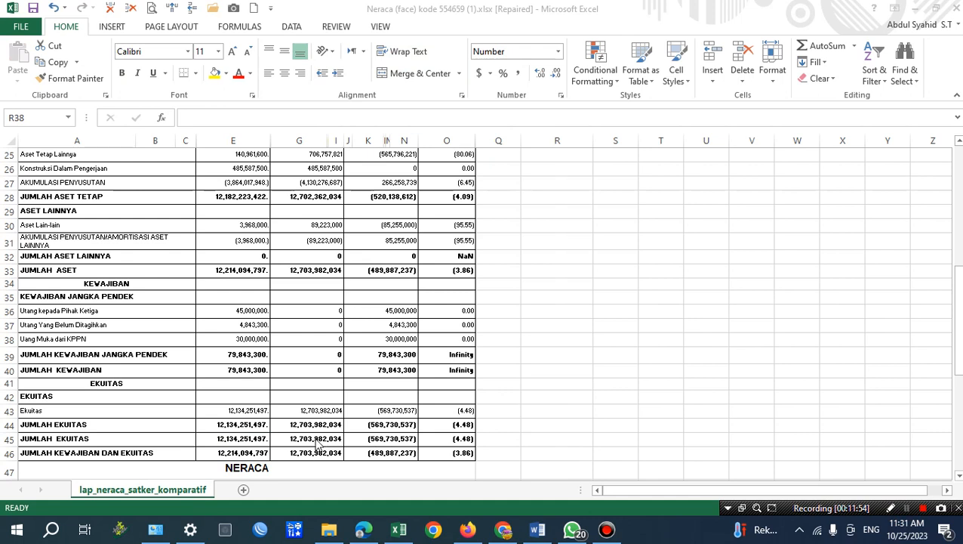
Check the current-period JUMLAH ASET and JUMLAH KEWAJIBAN JANGKA PENDEK figures in Excel, and copy the JUMLAH EKUITAS value again.
{"action": "left_click", "coordinate": [236, 425]}
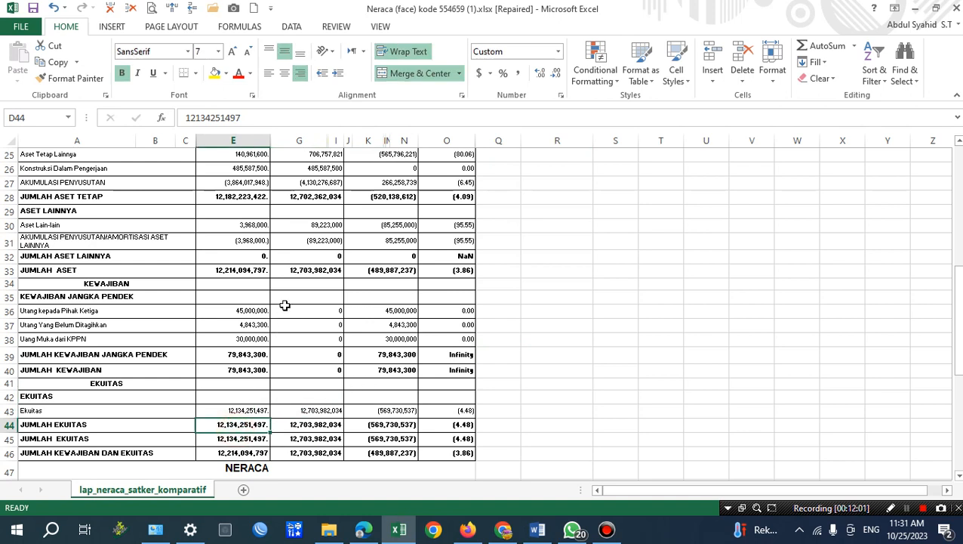
{"action": "left_click", "coordinate": [242, 271]}
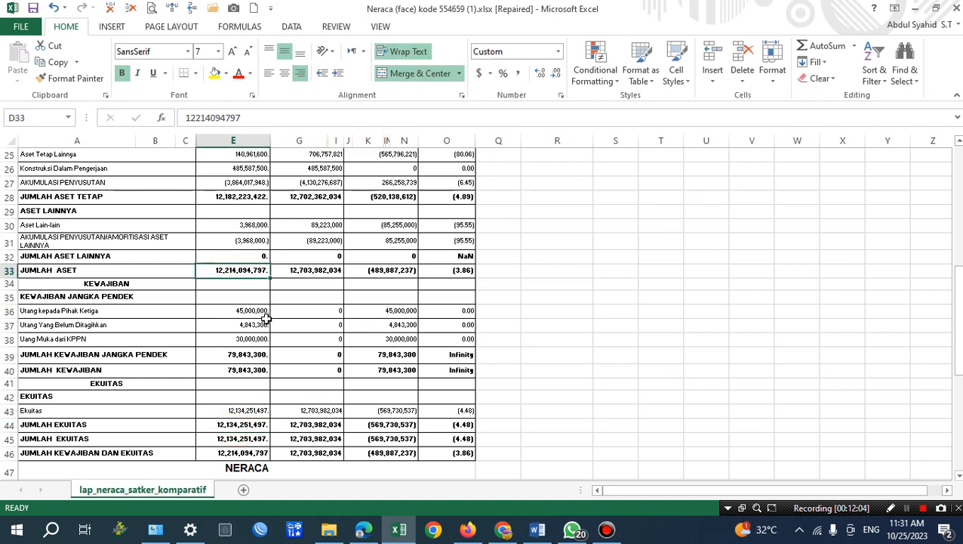
{"action": "left_click", "coordinate": [241, 356]}
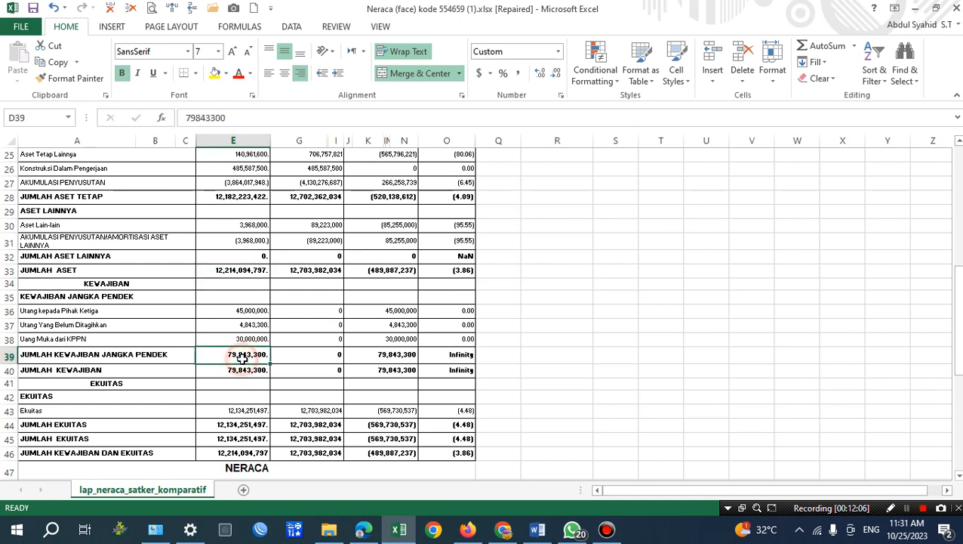
{"action": "left_click", "coordinate": [236, 438]}
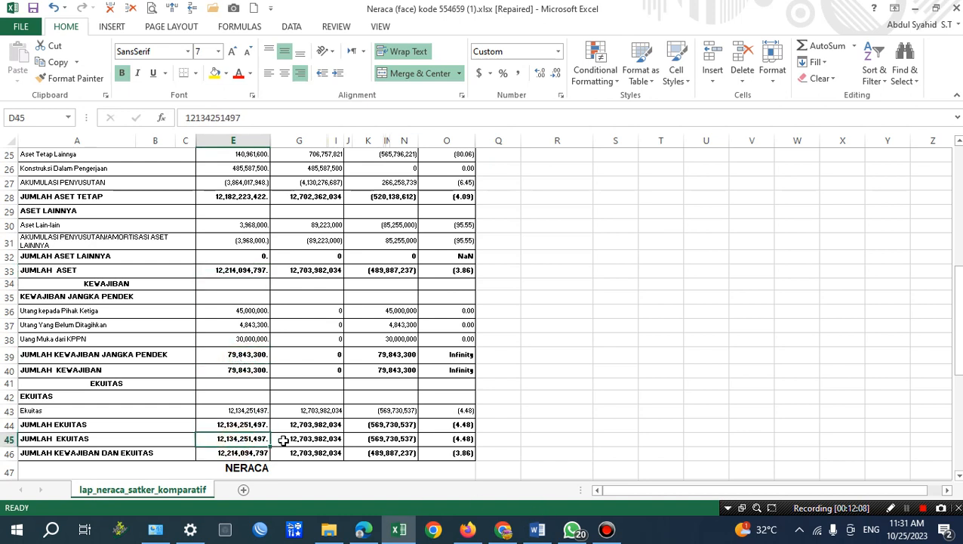
{"action": "key", "text": "ctrl+c"}
Switch to Word, replace the Ekuitas amount with 12,134,251,497 as plain text without extra trailing characters, and check it against the Nilai Aset figure.
{"action": "key", "text": "alt+Tab"}
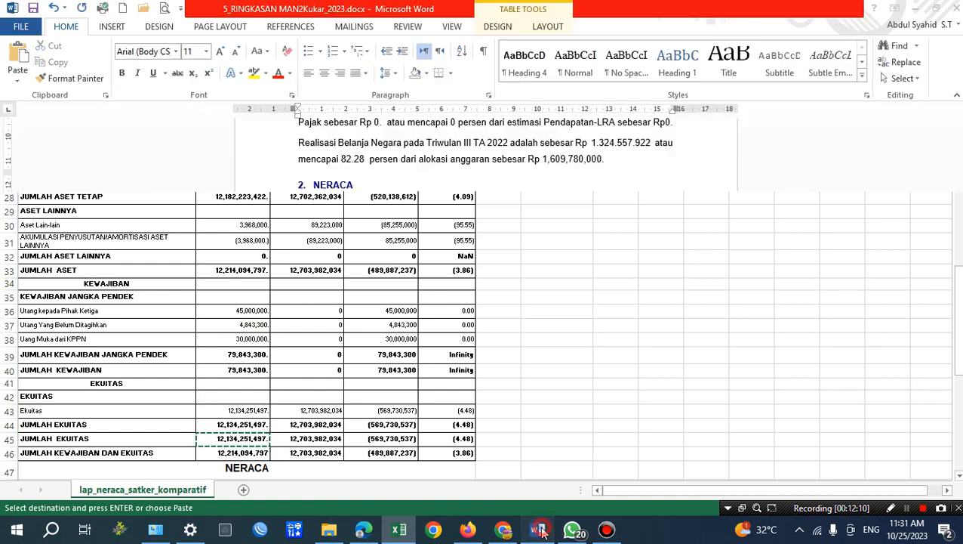
{"action": "left_click_drag", "start_coordinate": [295, 339], "coordinate": [363, 336]}
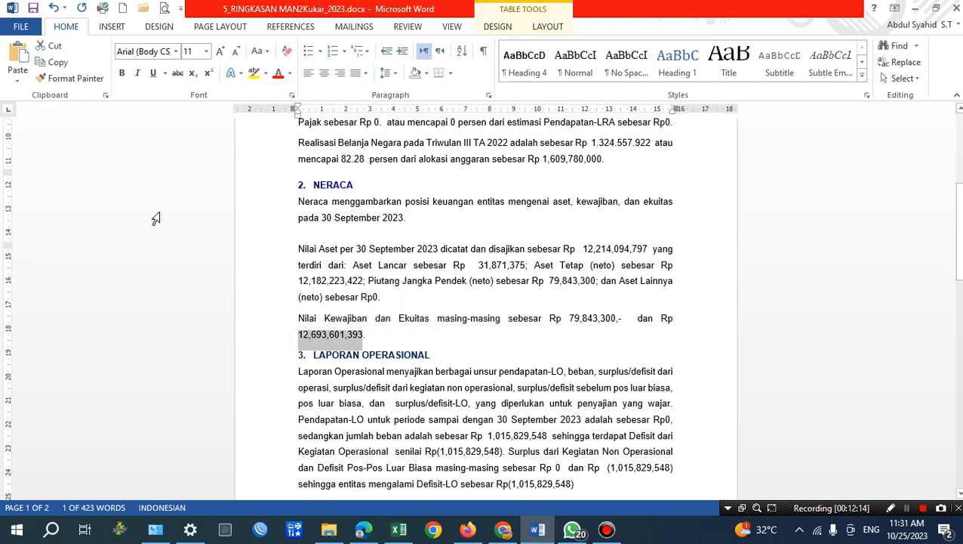
{"action": "left_click", "coordinate": [19, 81]}
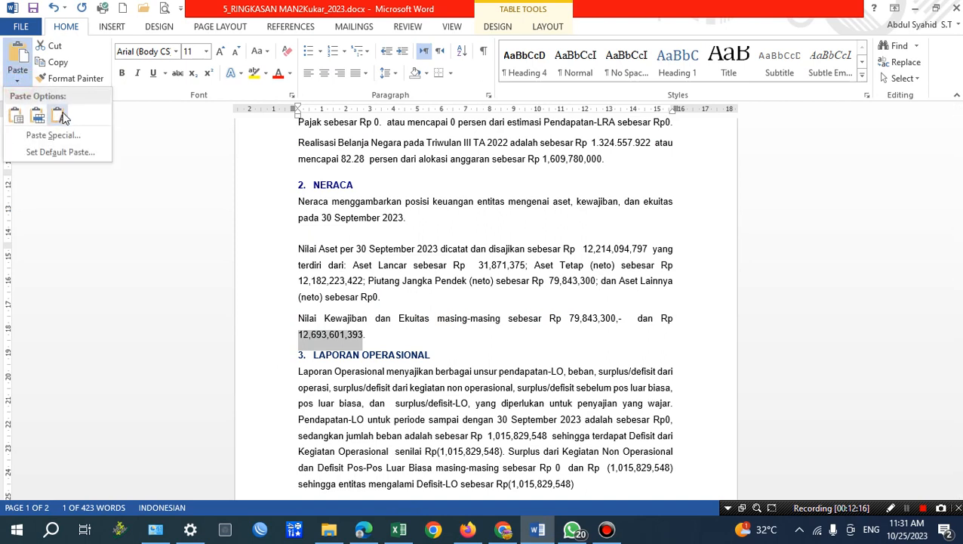
{"action": "left_click", "coordinate": [59, 114]}
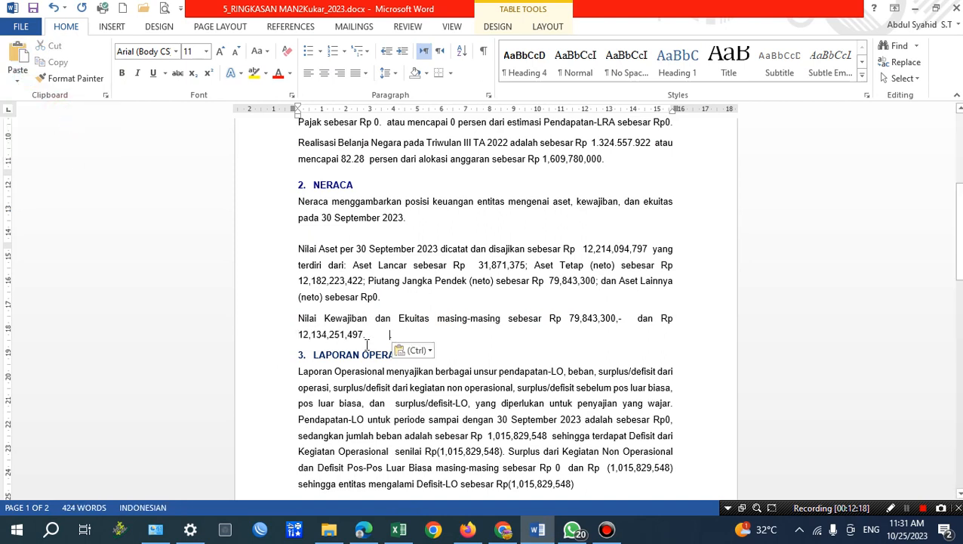
{"action": "key", "text": "BackSpace"}
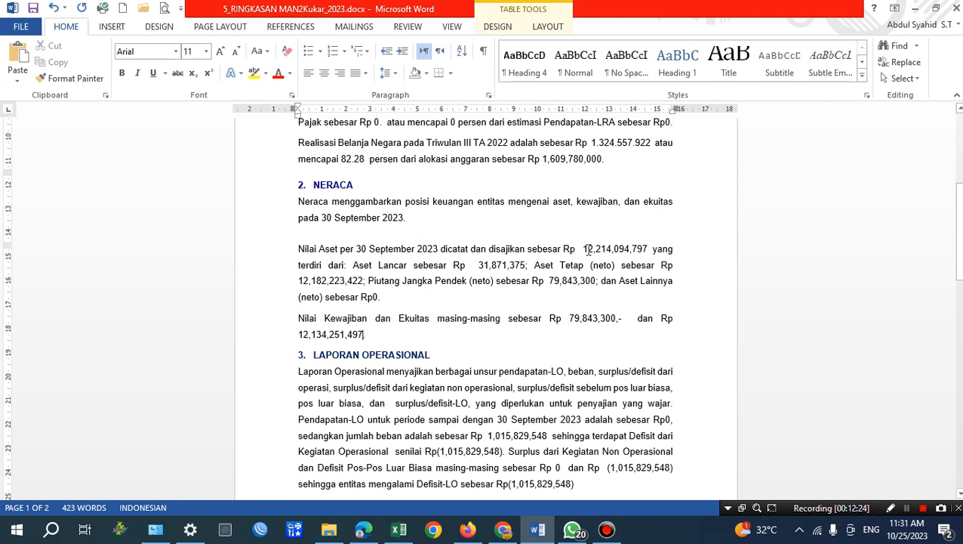
{"action": "left_click_drag", "start_coordinate": [584, 249], "coordinate": [649, 250]}
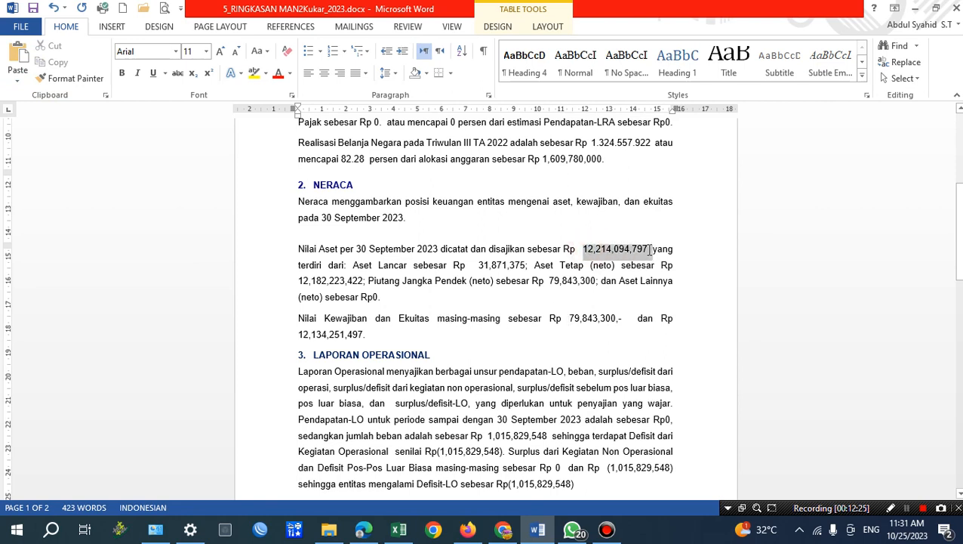
{"action": "left_click", "coordinate": [340, 336]}
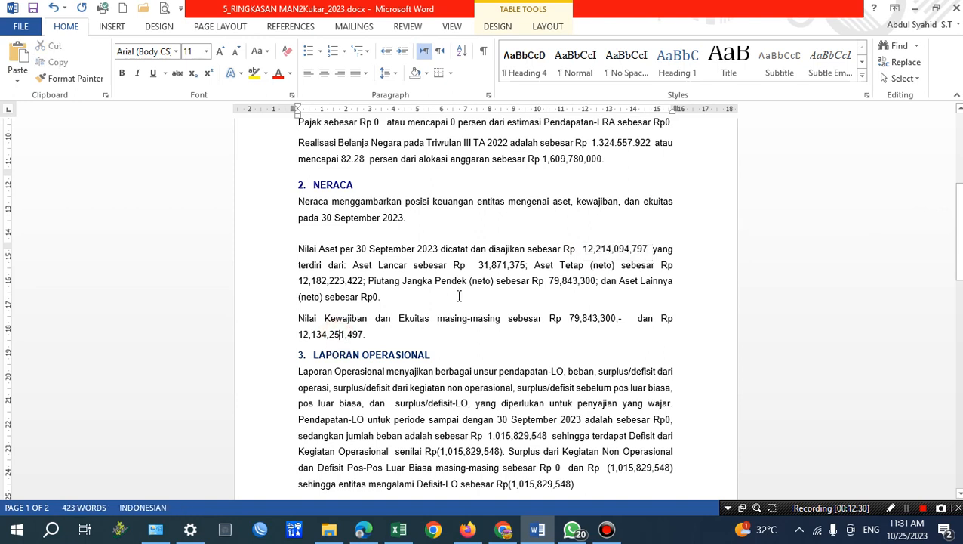
Return to the Neraca workbook in Excel and close it without saving changes.
{"action": "left_click", "coordinate": [398, 530]}
{"action": "scroll", "coordinate": [236, 273], "scroll_direction": "up", "scroll_amount": 8}
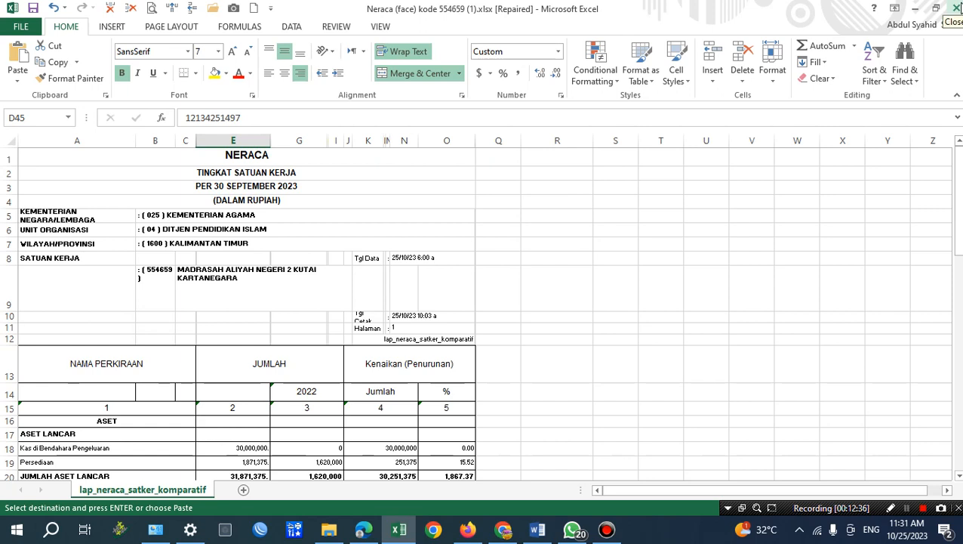
{"action": "left_click", "coordinate": [956, 8]}
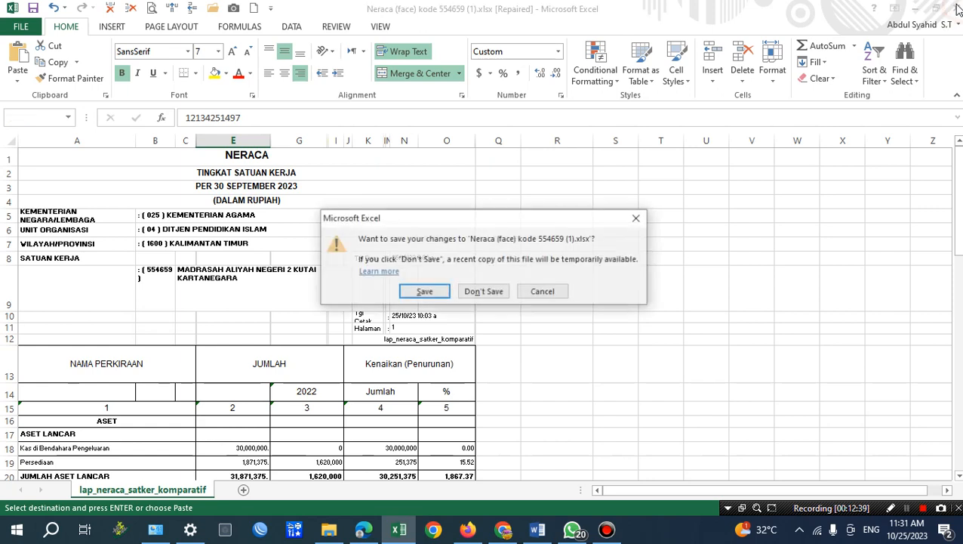
{"action": "left_click", "coordinate": [489, 295]}
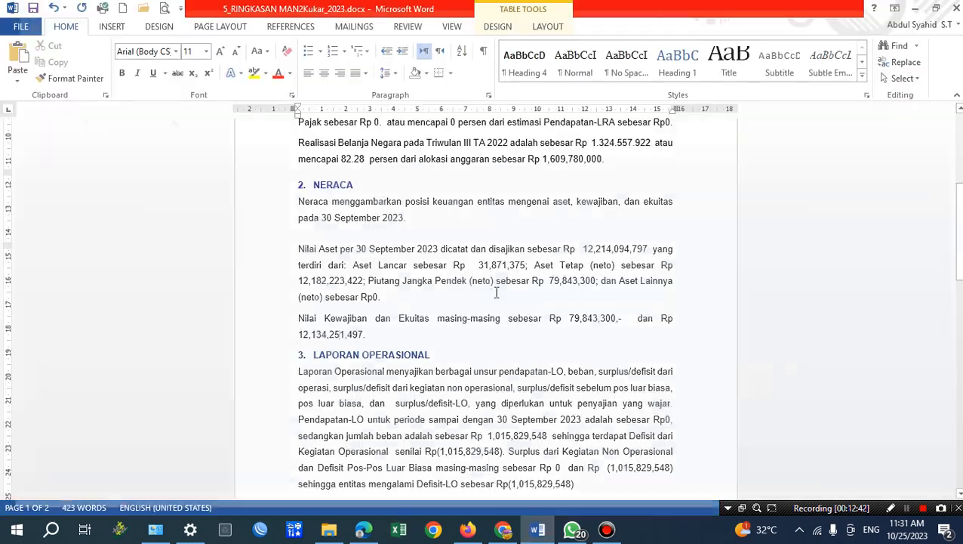
Review the LAPORAN OPERASIONAL section in Word, checking its period date and the Pendapatan-LO sentence.
{"action": "scroll", "coordinate": [485, 366], "scroll_direction": "down", "scroll_amount": 3}
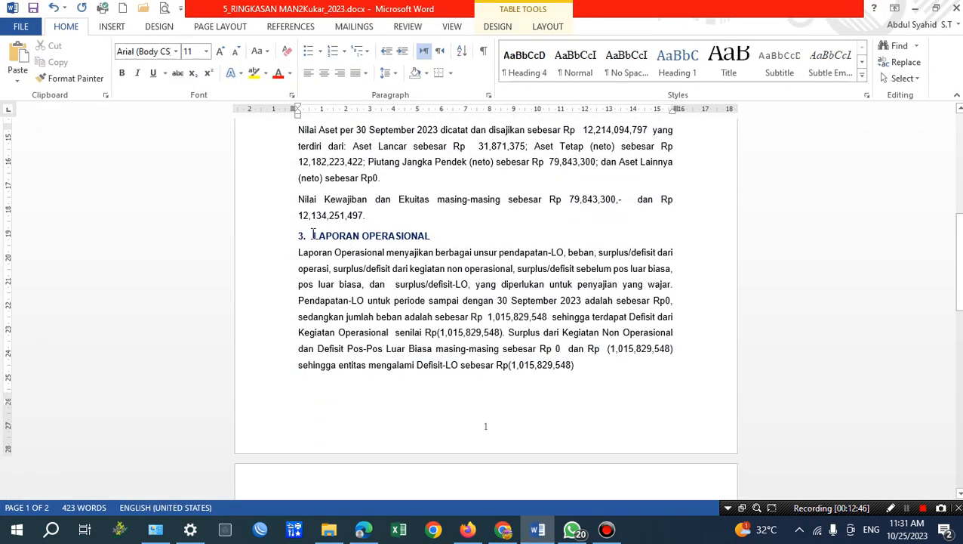
{"action": "left_click_drag", "start_coordinate": [313, 235], "coordinate": [450, 235]}
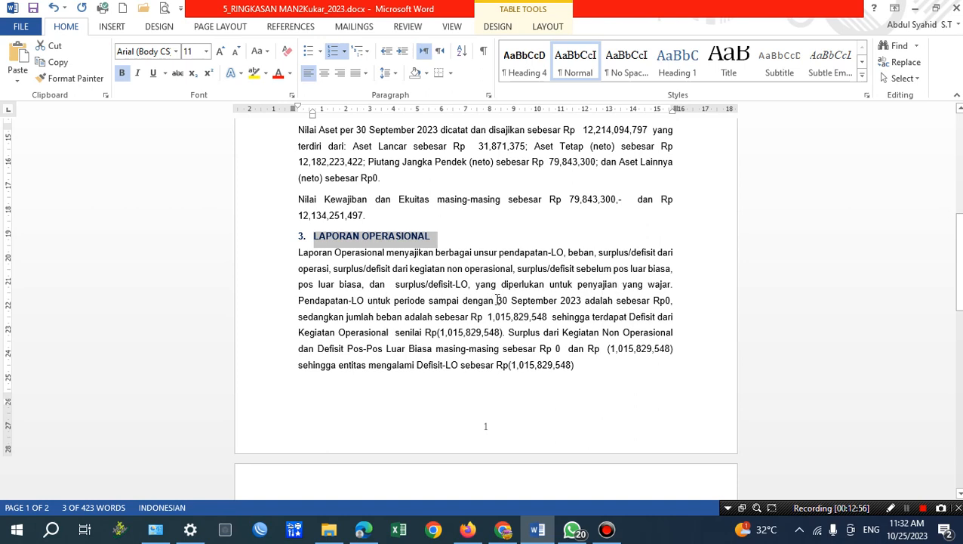
{"action": "left_click_drag", "start_coordinate": [498, 300], "coordinate": [583, 301]}
{"action": "left_click", "coordinate": [637, 302]}
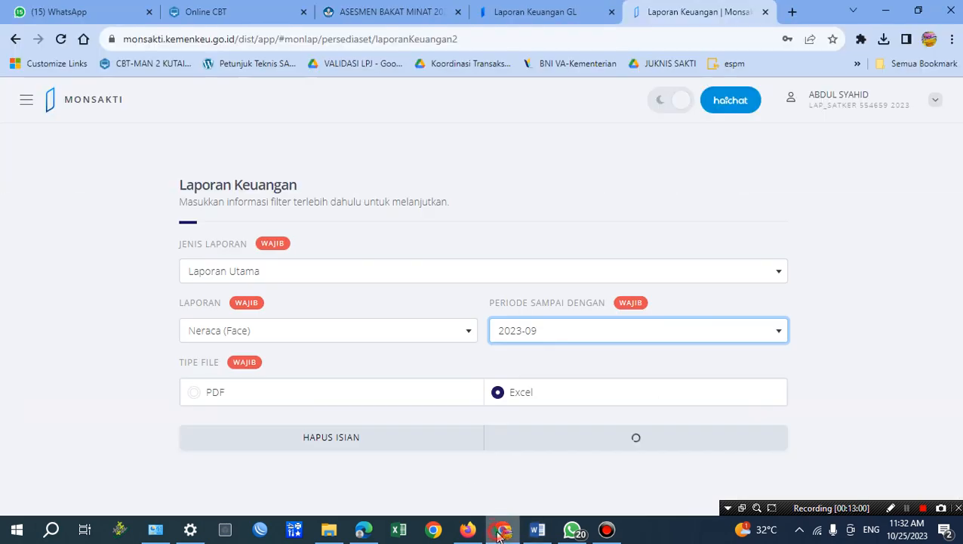
Switch to MONSAKTI in Chrome and download the Laporan Operasional for period 2023-09 as an Excel file.
{"action": "left_click", "coordinate": [501, 530]}
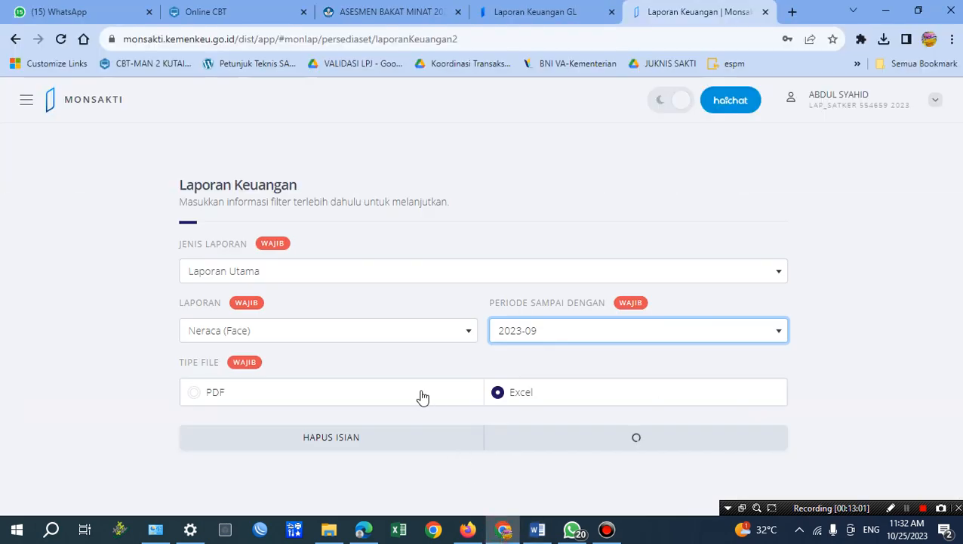
{"action": "left_click", "coordinate": [277, 273]}
{"action": "left_click", "coordinate": [25, 98]}
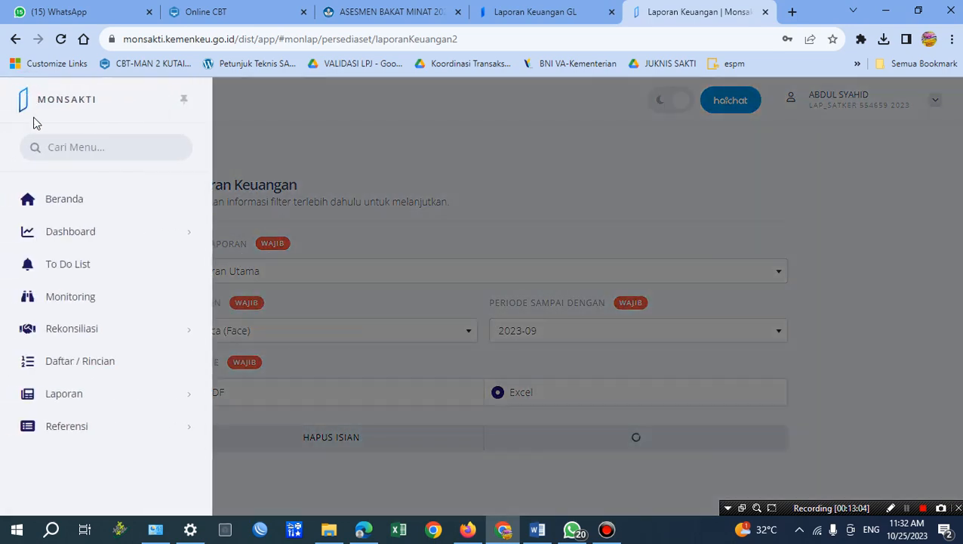
{"action": "mouse_move", "coordinate": [94, 395]}
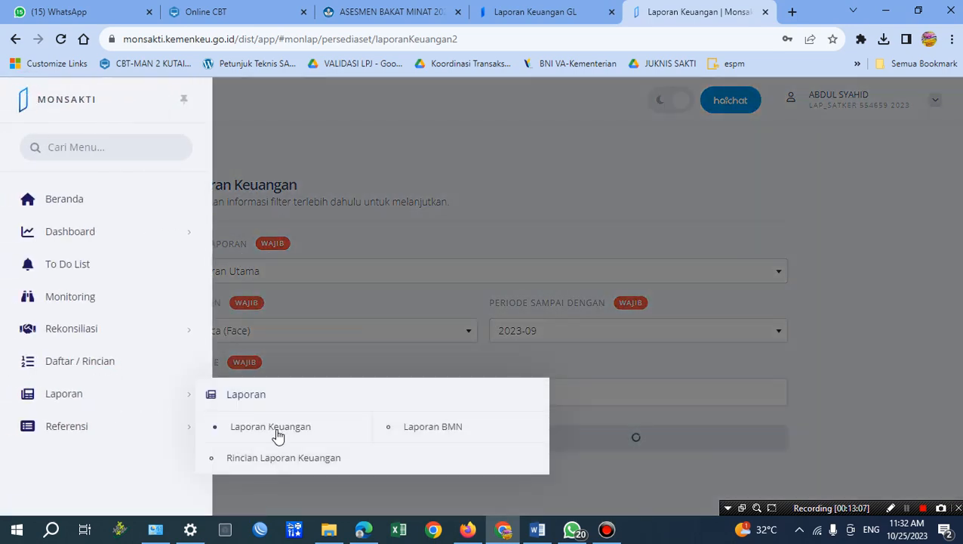
{"action": "left_click", "coordinate": [389, 281]}
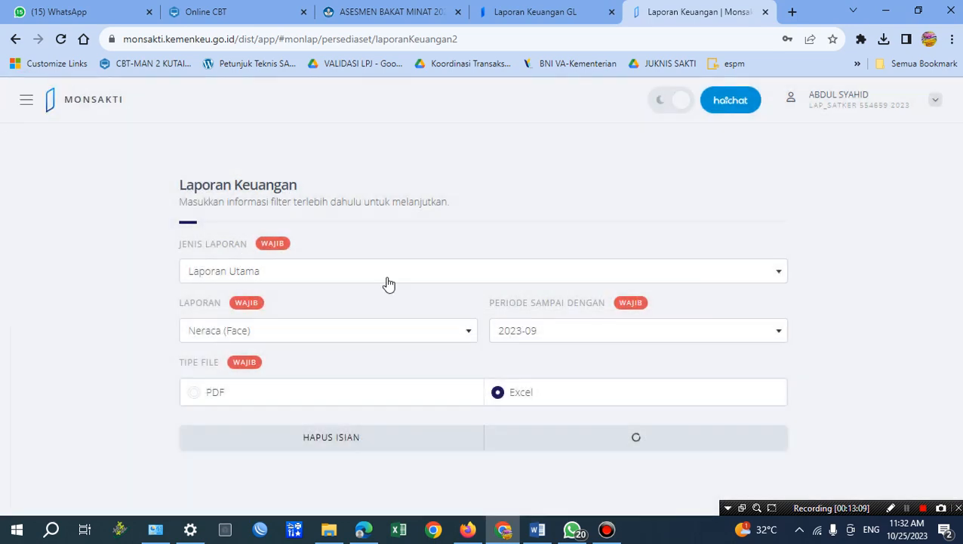
{"action": "left_click", "coordinate": [347, 336]}
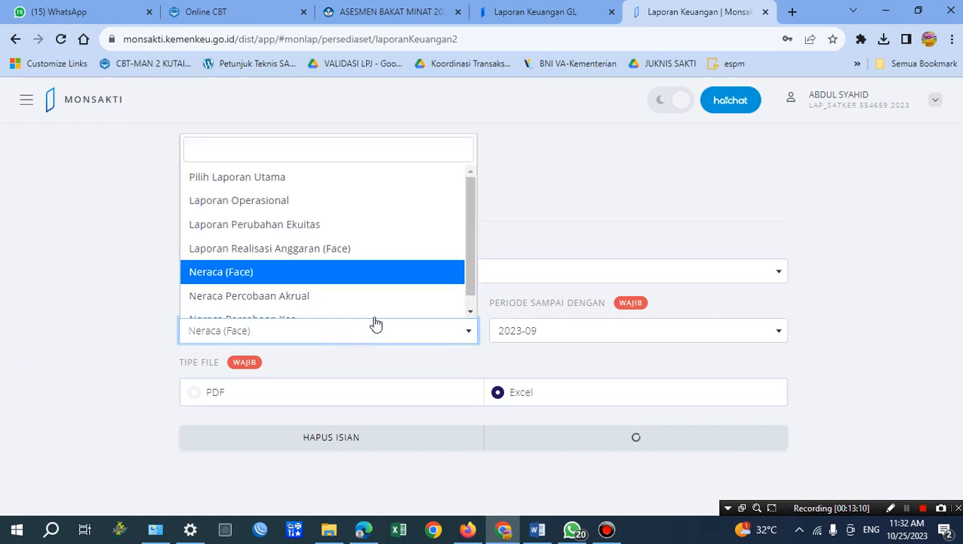
{"action": "left_click", "coordinate": [277, 200]}
{"action": "left_click", "coordinate": [588, 329]}
{"action": "left_click", "coordinate": [589, 329]}
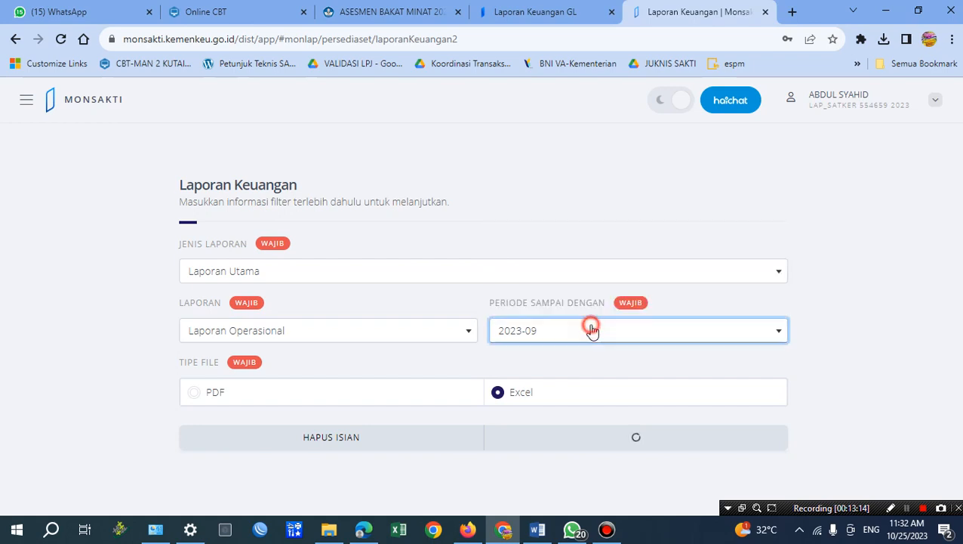
{"action": "left_click", "coordinate": [524, 399]}
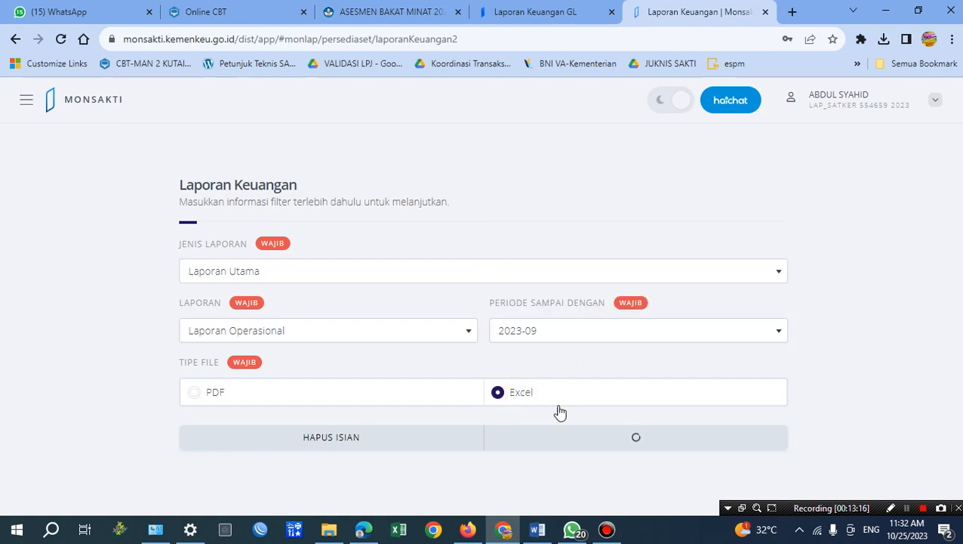
{"action": "left_click", "coordinate": [618, 441]}
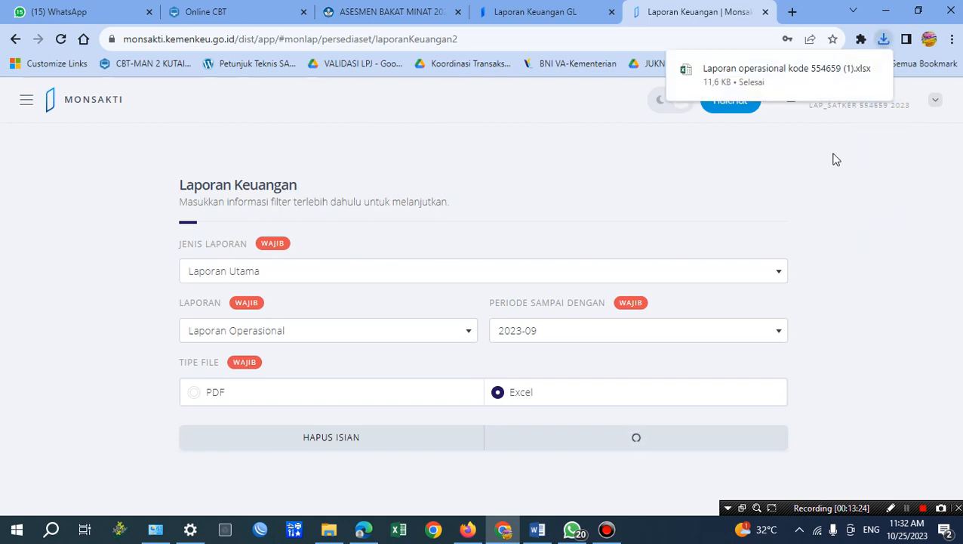
Open the downloaded Laporan operasional workbook in Excel, dismiss the activation and repair notices, and enable editing.
{"action": "left_click", "coordinate": [791, 72]}
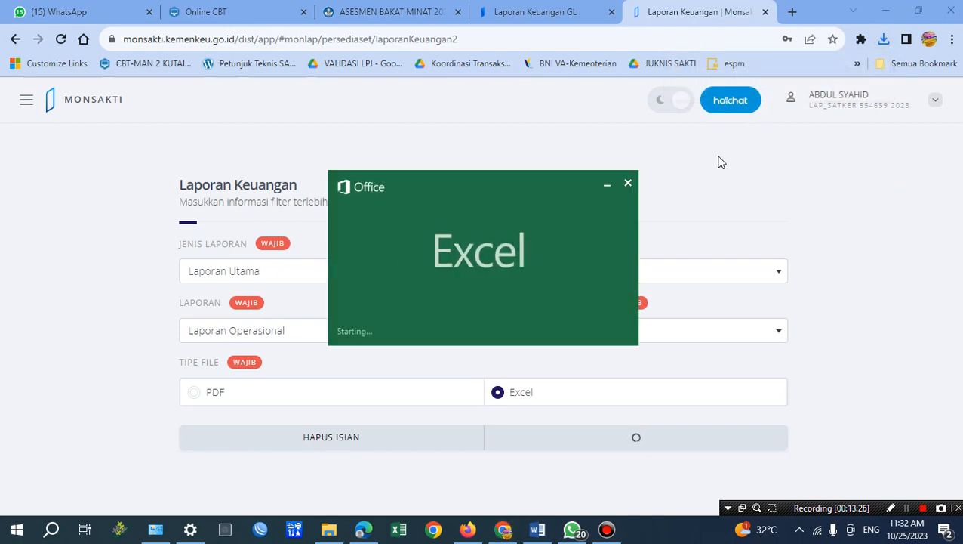
{"action": "left_click", "coordinate": [456, 302]}
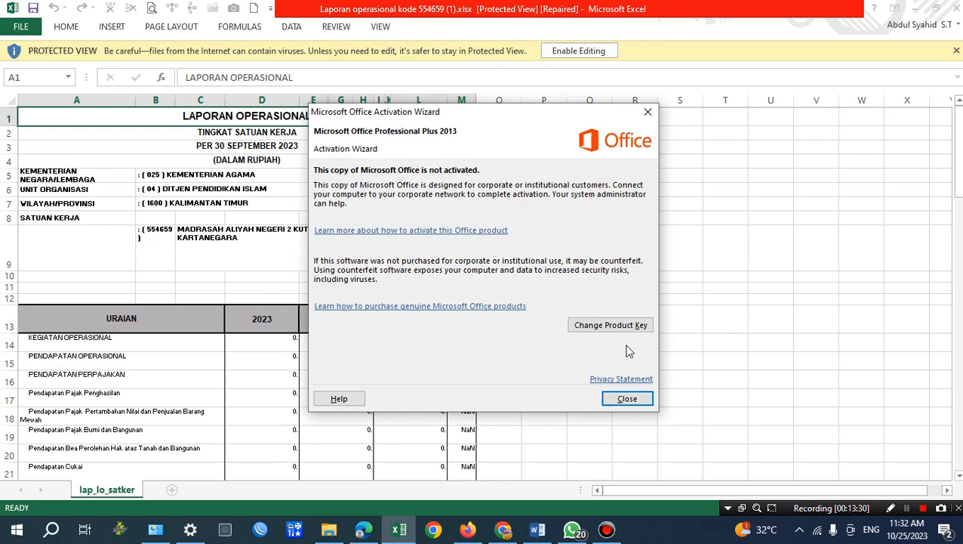
{"action": "left_click", "coordinate": [628, 398]}
{"action": "left_click", "coordinate": [592, 50]}
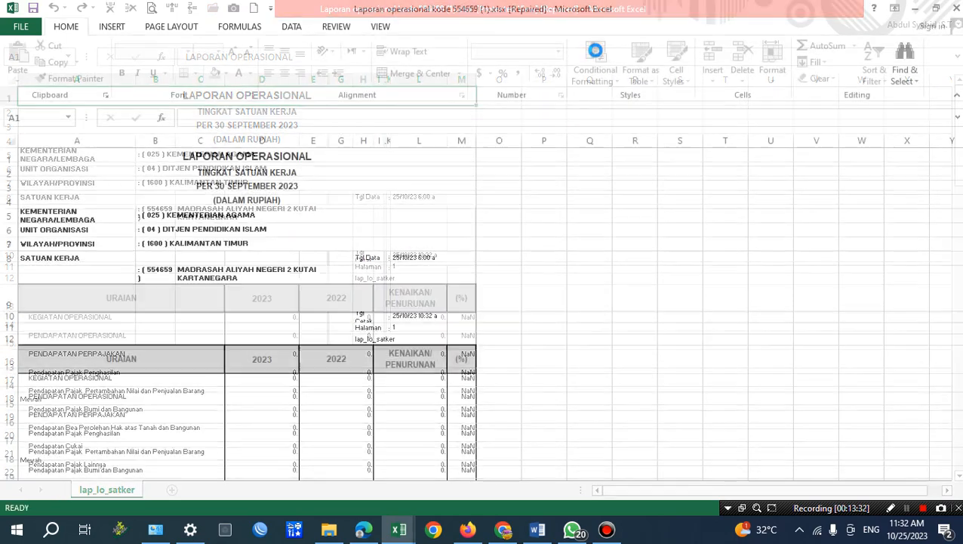
{"action": "left_click", "coordinate": [849, 443]}
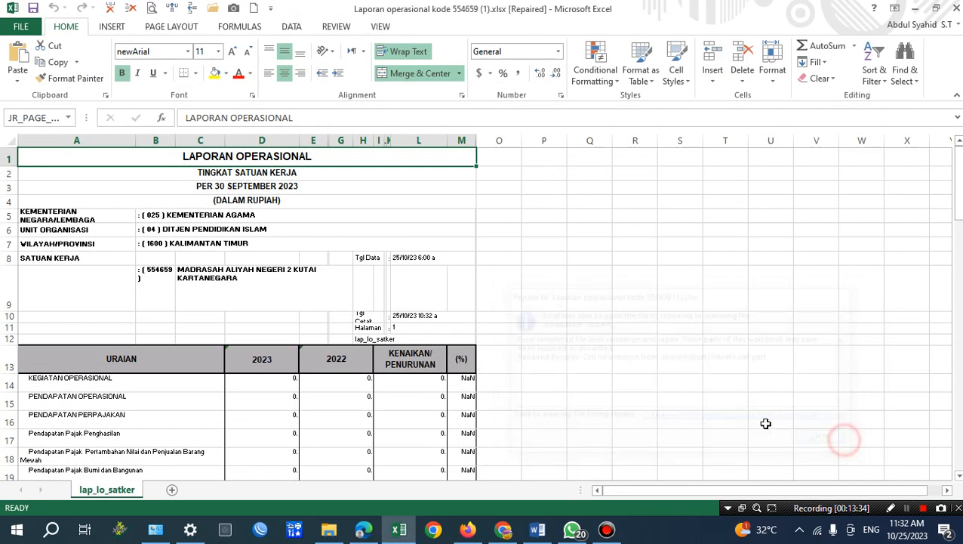
Look over the 2023 revenue and expense rows in the workbook and compare them with the LAPORAN OPERASIONAL text in Word.
{"action": "scroll", "coordinate": [291, 370], "scroll_direction": "down", "scroll_amount": 3}
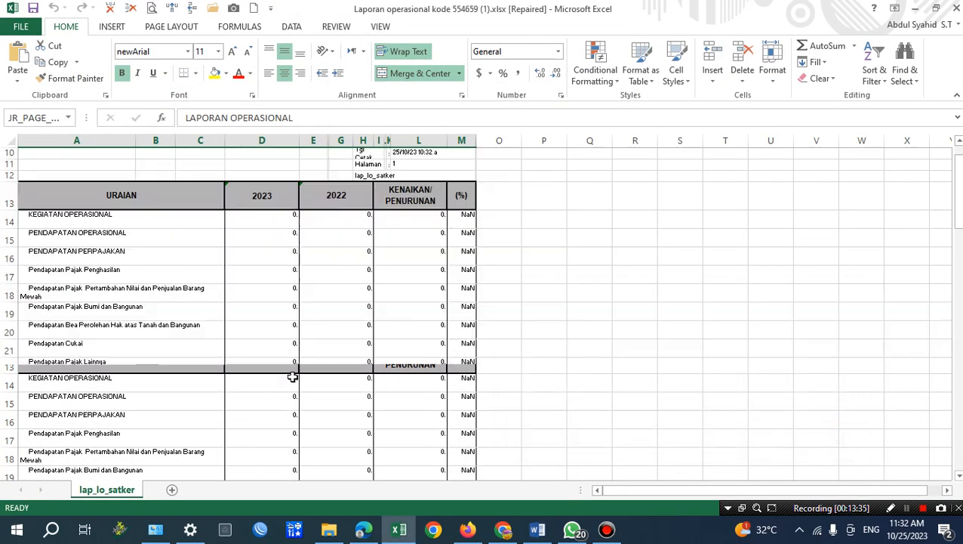
{"action": "left_click", "coordinate": [256, 215]}
{"action": "scroll", "coordinate": [393, 344], "scroll_direction": "down", "scroll_amount": 5}
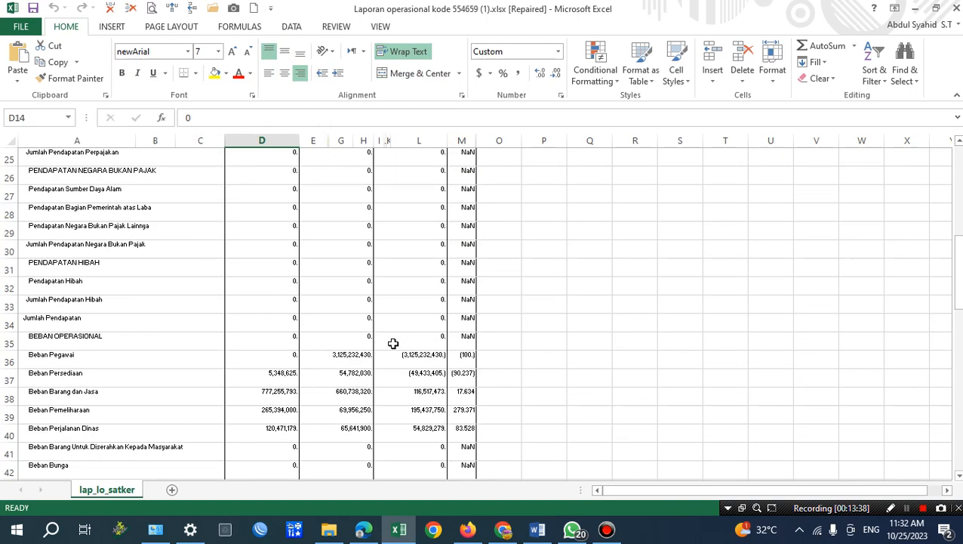
{"action": "scroll", "coordinate": [394, 343], "scroll_direction": "up", "scroll_amount": 4}
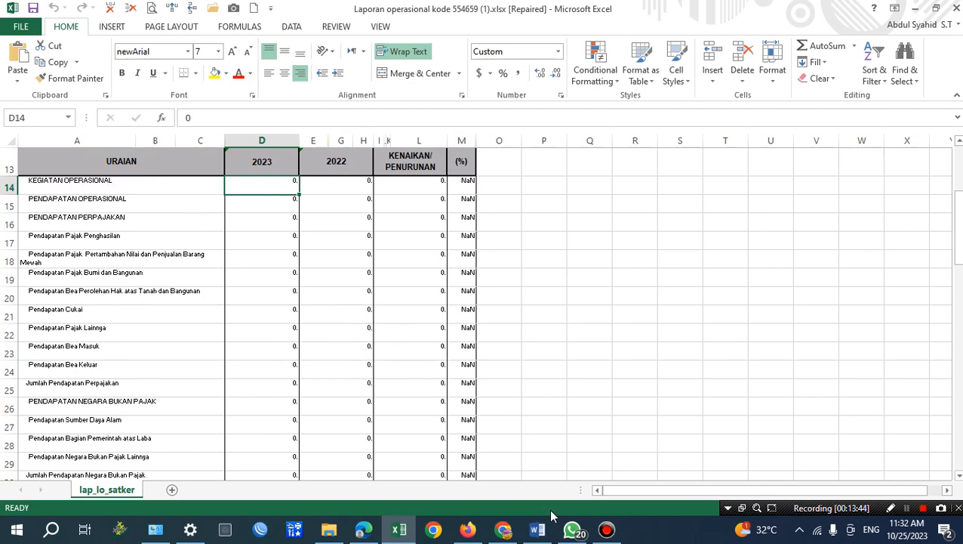
{"action": "left_click", "coordinate": [542, 531]}
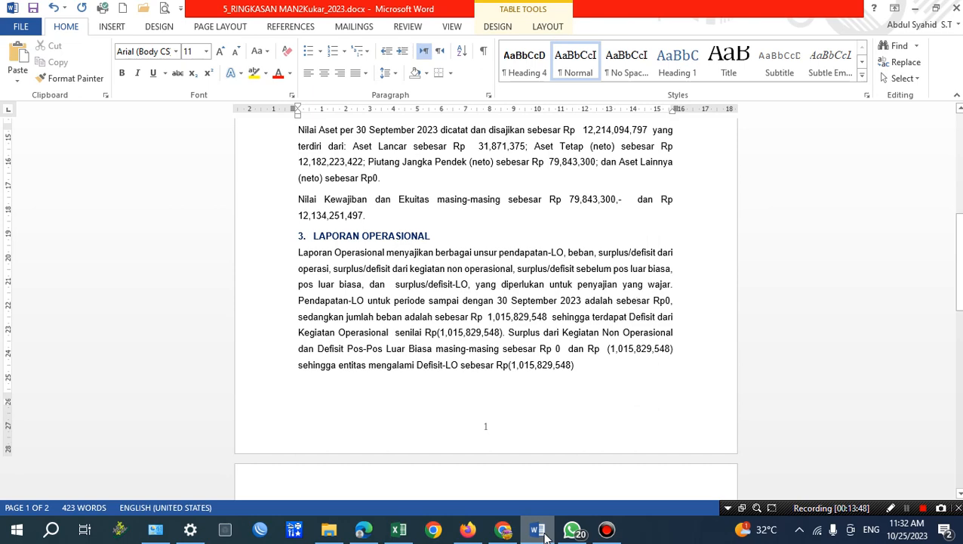
{"action": "left_click", "coordinate": [544, 532]}
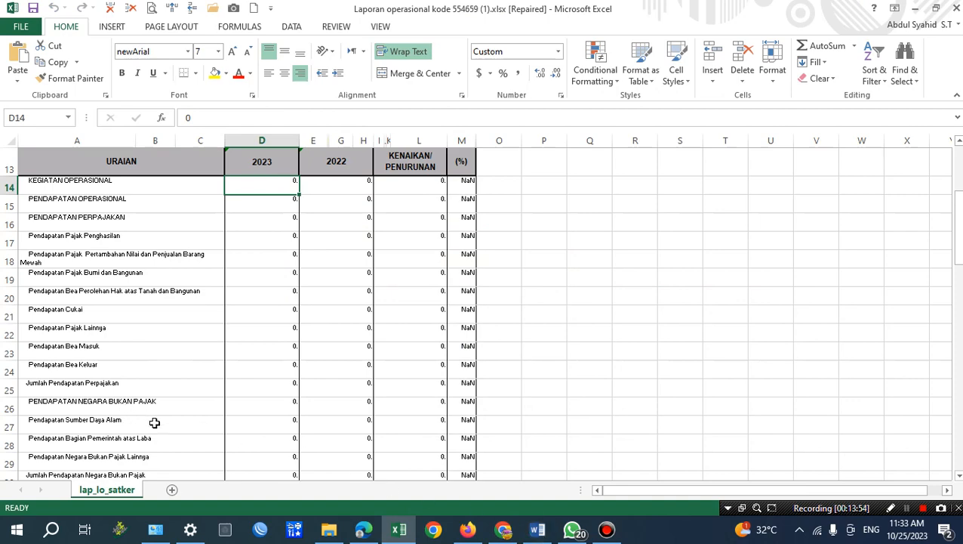
Find the Jumlah Pendapatan row in the Excel report and check its 2023 value and the Beban rows below it.
{"action": "scroll", "coordinate": [146, 415], "scroll_direction": "down", "scroll_amount": 1}
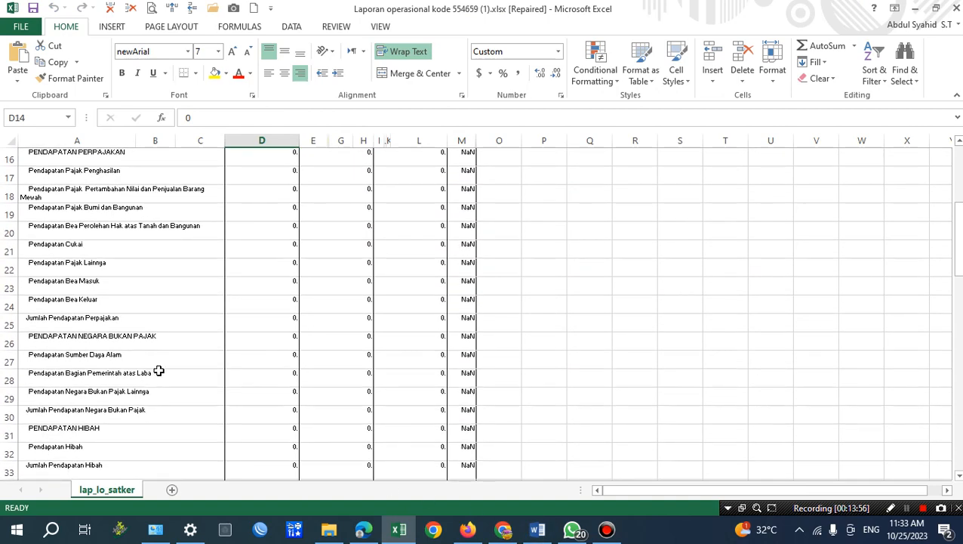
{"action": "scroll", "coordinate": [161, 370], "scroll_direction": "down", "scroll_amount": 1}
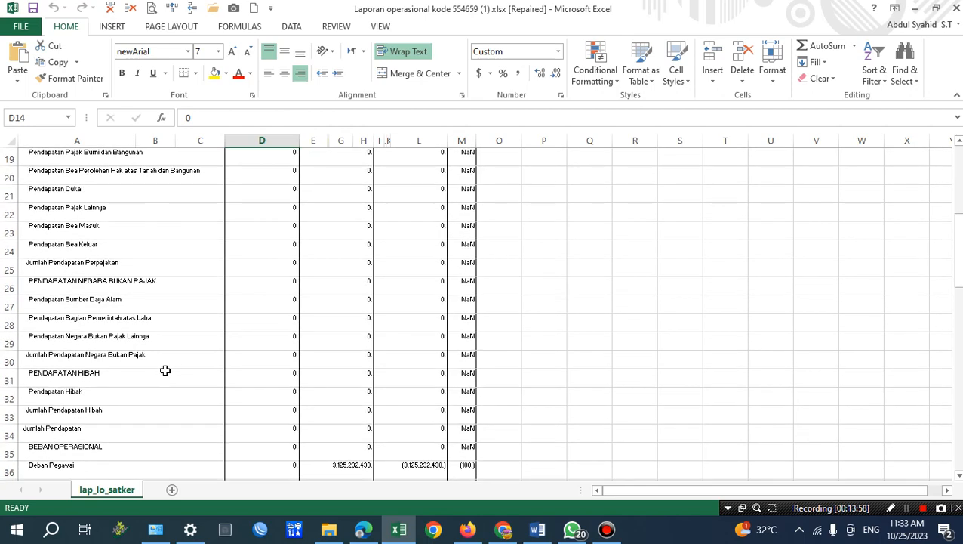
{"action": "left_click", "coordinate": [8, 434]}
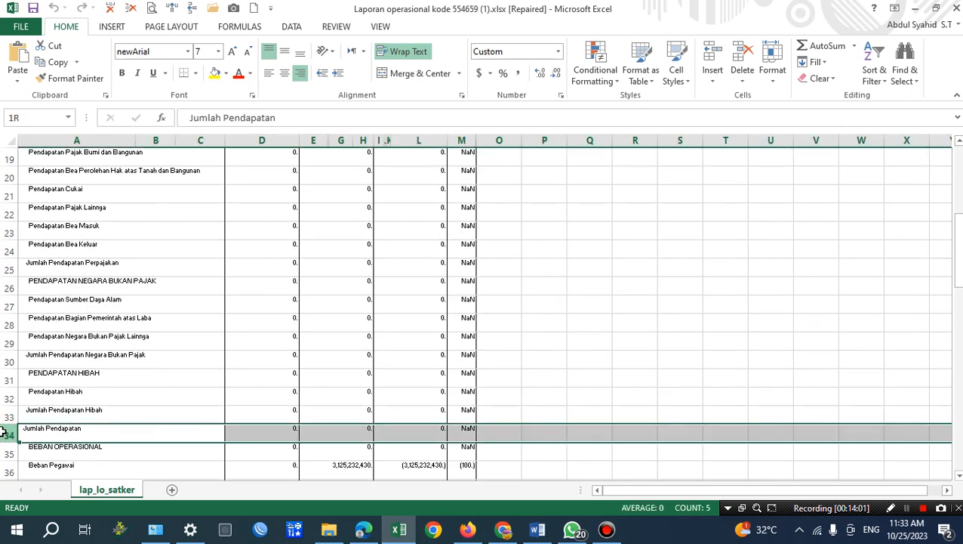
{"action": "left_click", "coordinate": [281, 431]}
{"action": "scroll", "coordinate": [281, 432], "scroll_direction": "down", "scroll_amount": 2}
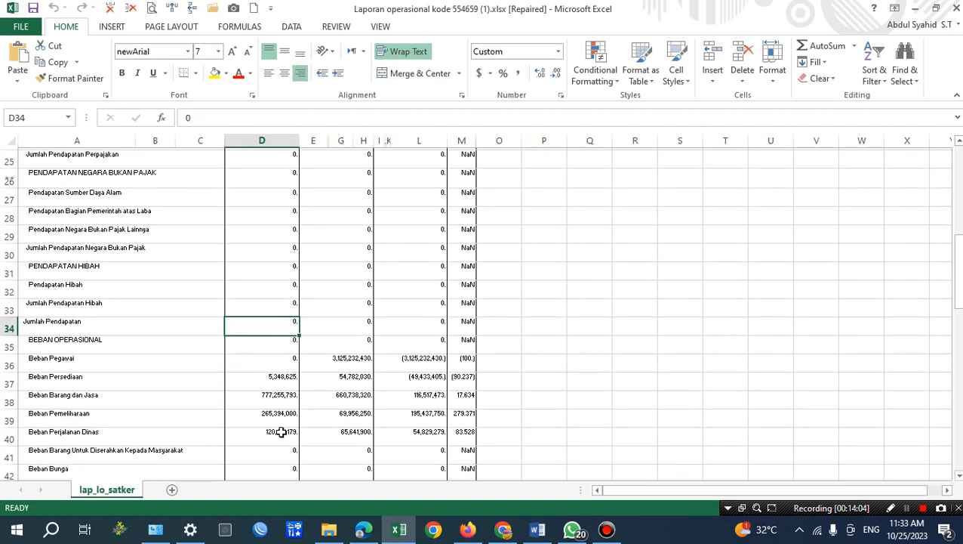
{"action": "scroll", "coordinate": [281, 431], "scroll_direction": "up", "scroll_amount": 2}
{"action": "scroll", "coordinate": [281, 431], "scroll_direction": "up", "scroll_amount": 6}
{"action": "scroll", "coordinate": [292, 404], "scroll_direction": "down", "scroll_amount": 8}
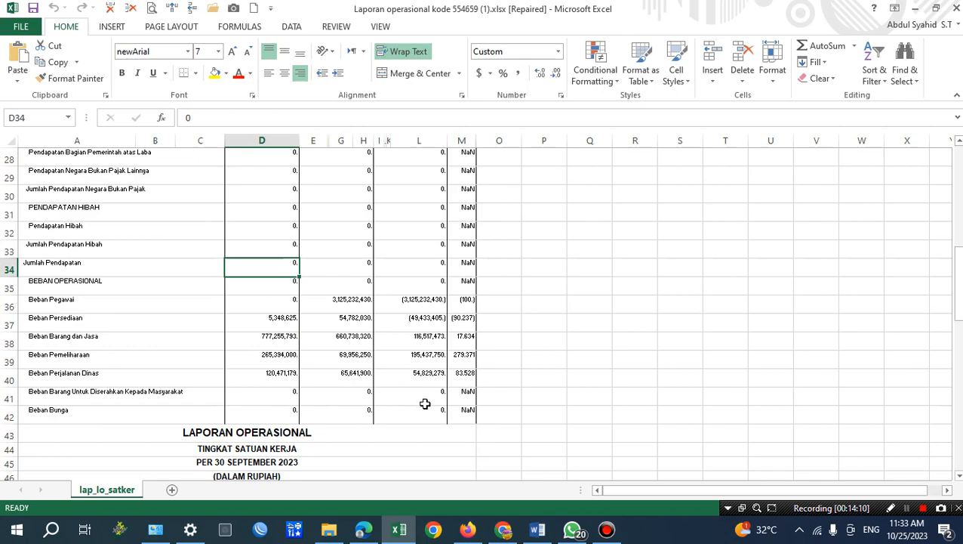
Locate the jumlah beban amount in the Word summary, and copy the 2023 JUMLAH BEBAN value from the Excel report.
{"action": "left_click", "coordinate": [538, 529]}
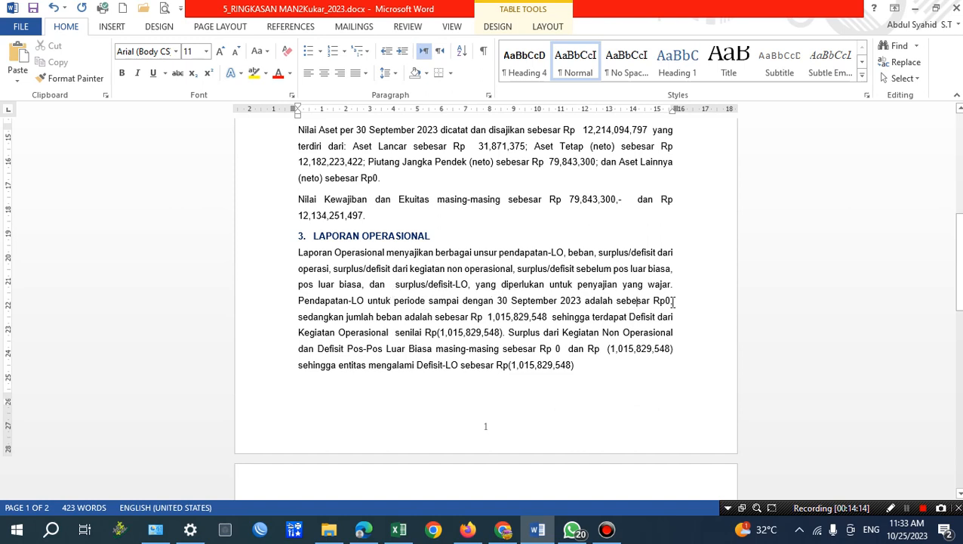
{"action": "left_click_drag", "start_coordinate": [377, 318], "coordinate": [549, 318]}
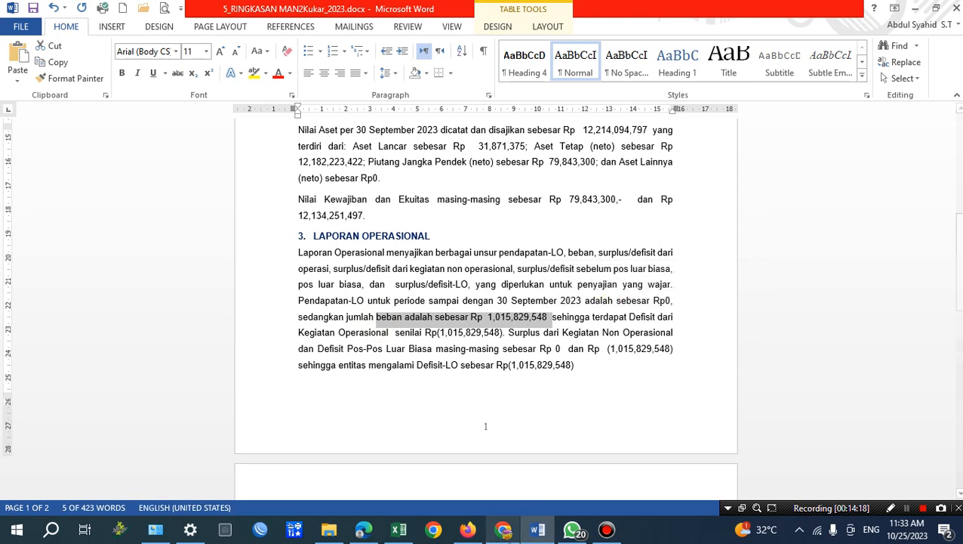
{"action": "left_click", "coordinate": [400, 531]}
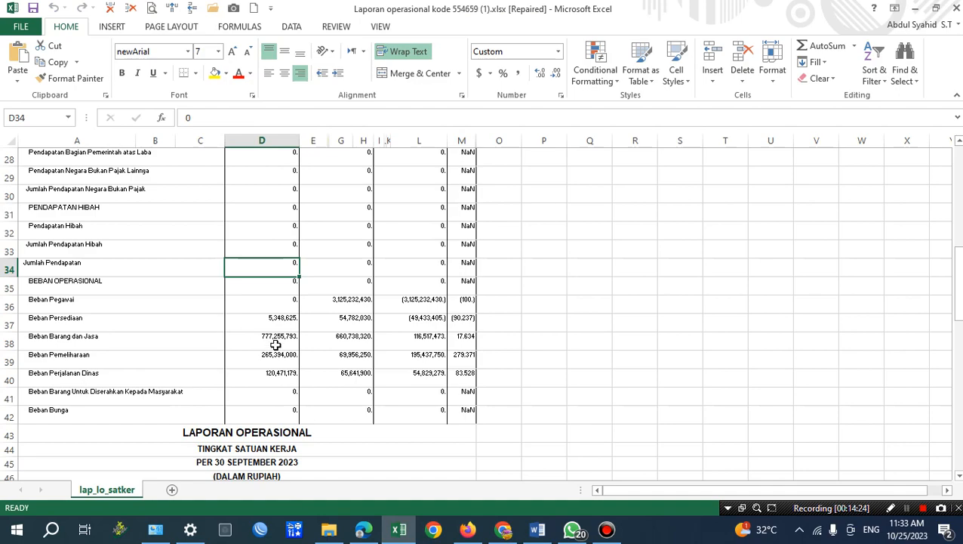
{"action": "scroll", "coordinate": [276, 346], "scroll_direction": "down", "scroll_amount": 5}
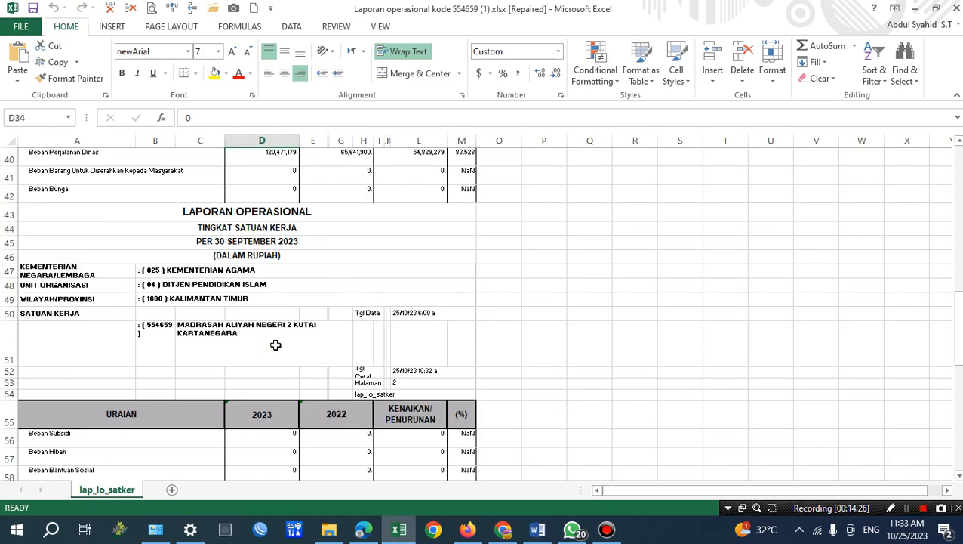
{"action": "scroll", "coordinate": [275, 345], "scroll_direction": "down", "scroll_amount": 3}
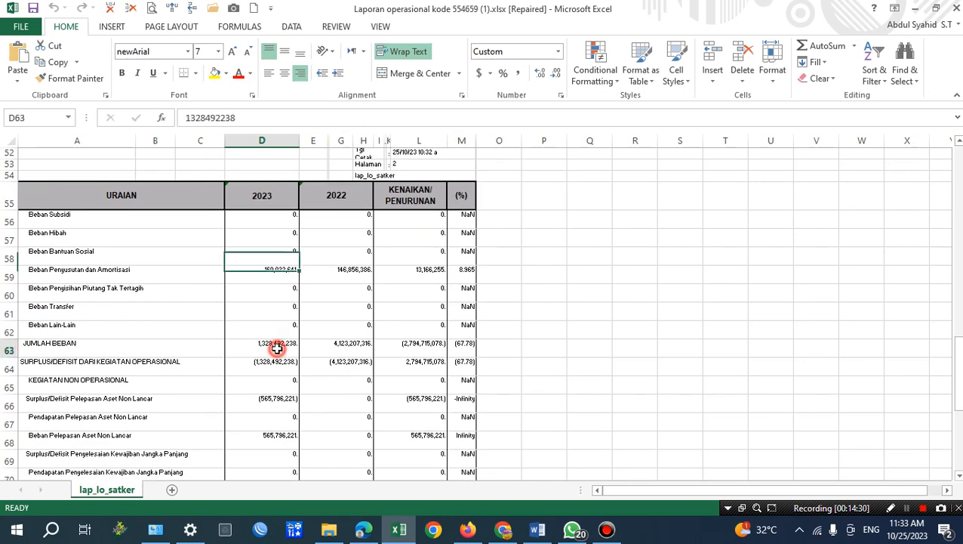
{"action": "left_click", "coordinate": [276, 345]}
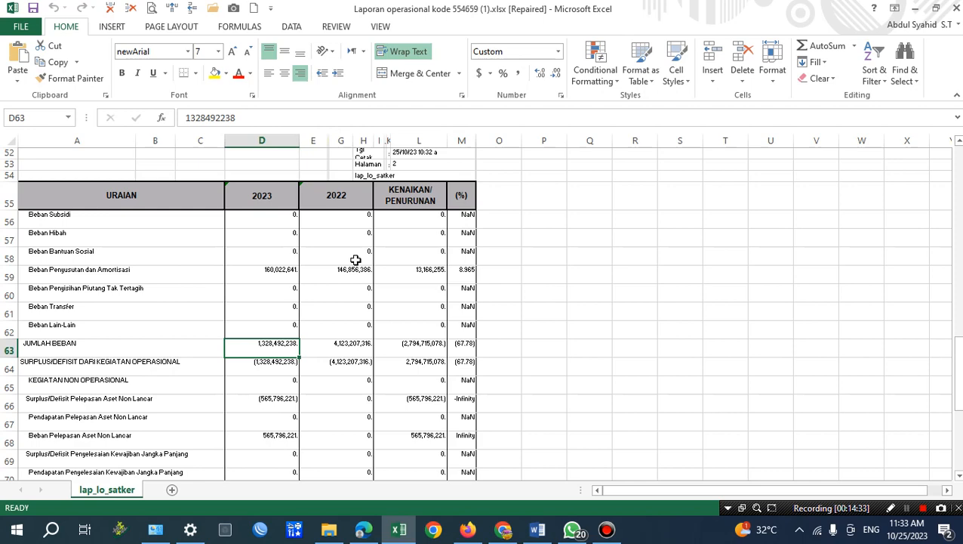
{"action": "key", "text": "ctrl+c"}
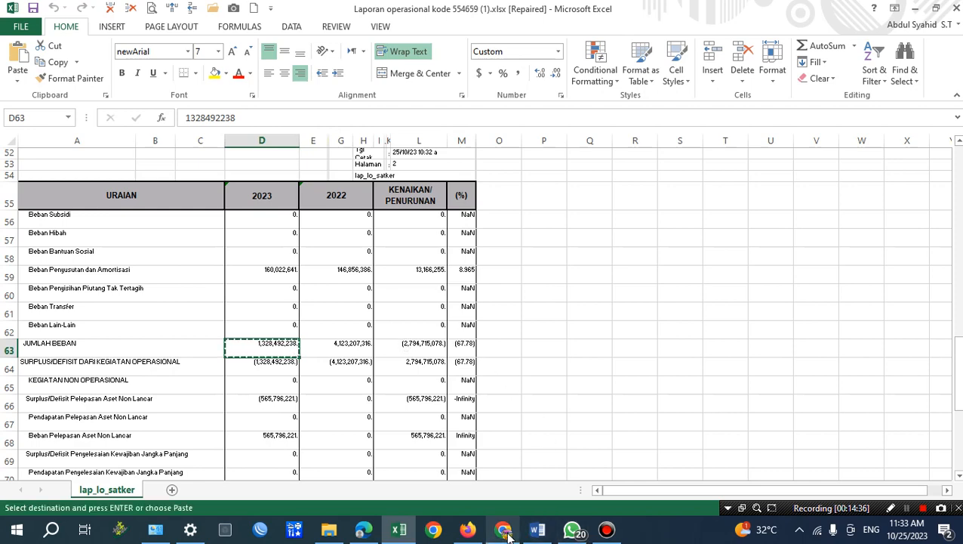
Switch to Word and replace the jumlah beban amount with 1,328,492,238 as plain text, removing the trailing period.
{"action": "left_click", "coordinate": [536, 531]}
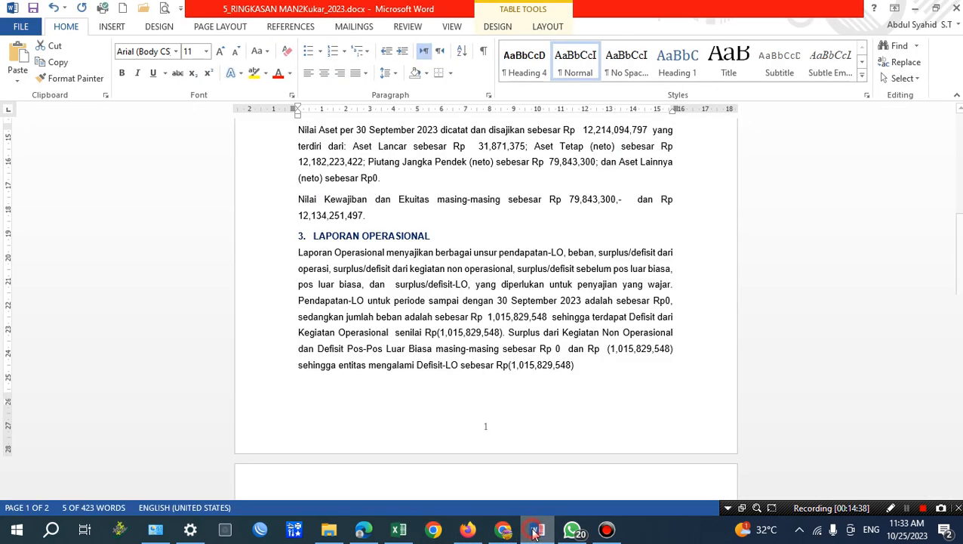
{"action": "left_click", "coordinate": [504, 326]}
{"action": "left_click_drag", "start_coordinate": [487, 316], "coordinate": [548, 318]}
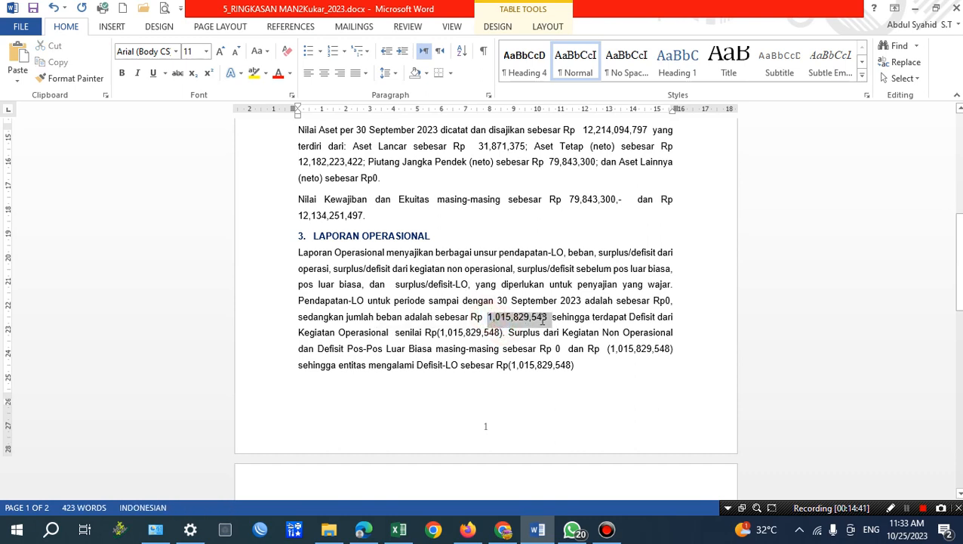
{"action": "left_click", "coordinate": [17, 79]}
{"action": "left_click", "coordinate": [122, 119]}
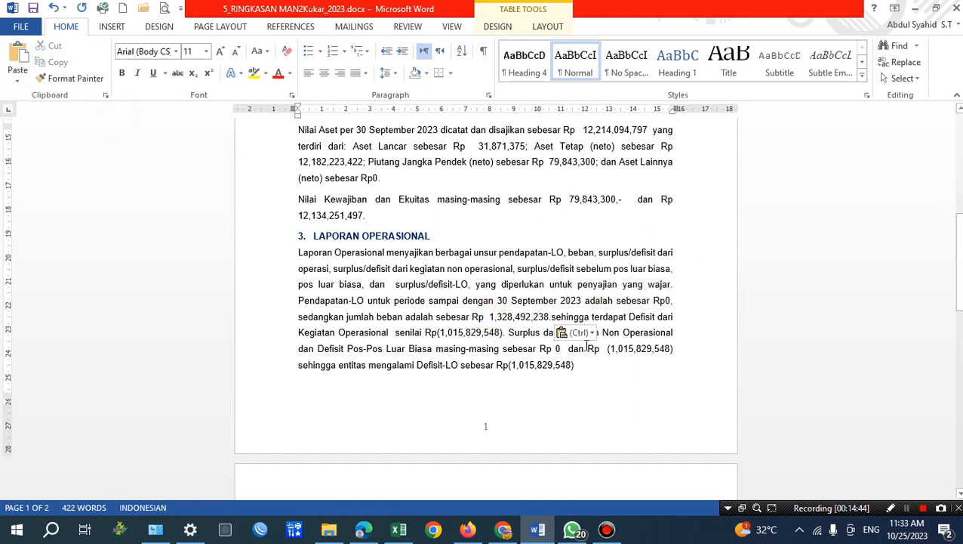
{"action": "key", "text": "BackSpace"}
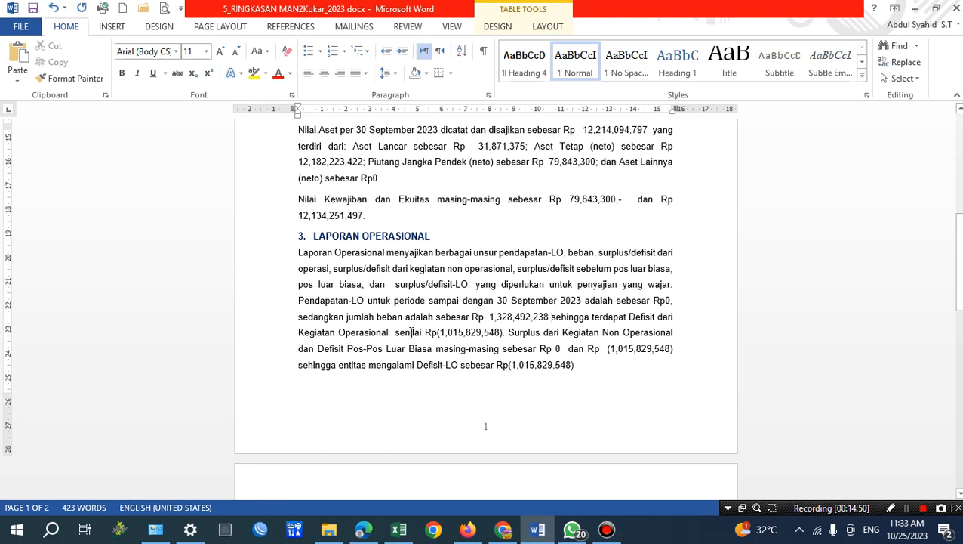
Replace the Defisit dari Kegiatan Operasional amount with 1,328,492,238 as plain text, removing the trailing period inside the parentheses.
{"action": "left_click_drag", "start_coordinate": [441, 332], "coordinate": [499, 332]}
{"action": "left_click", "coordinate": [11, 83]}
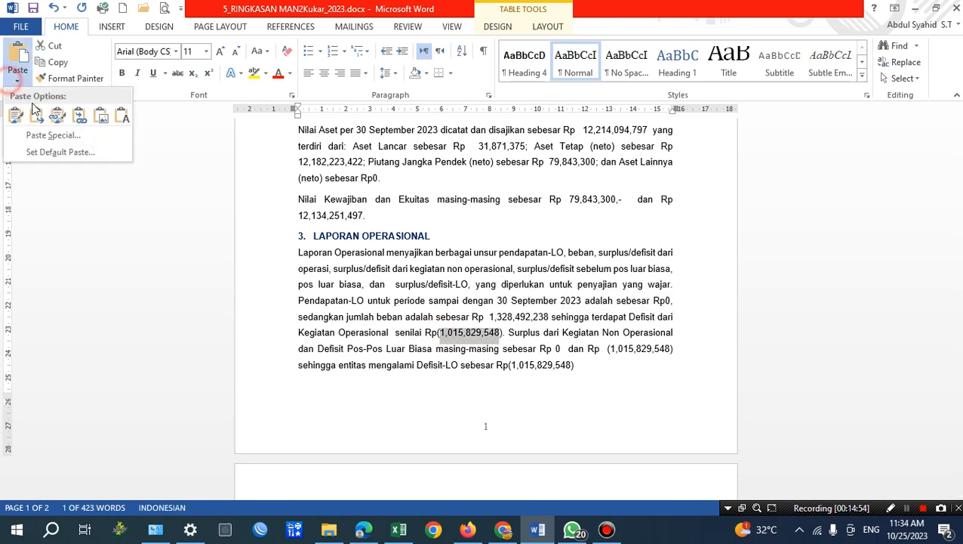
{"action": "left_click", "coordinate": [120, 113]}
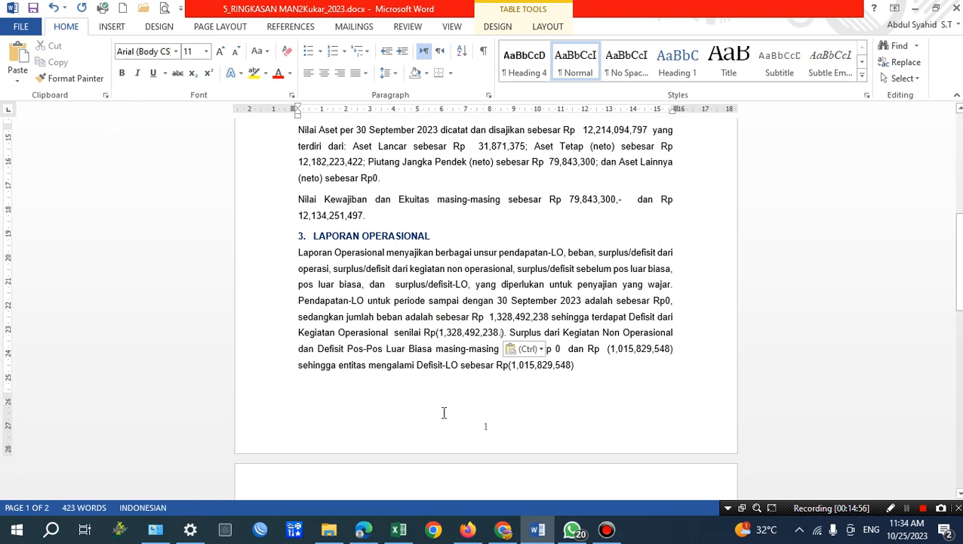
{"action": "key", "text": "BackSpace"}
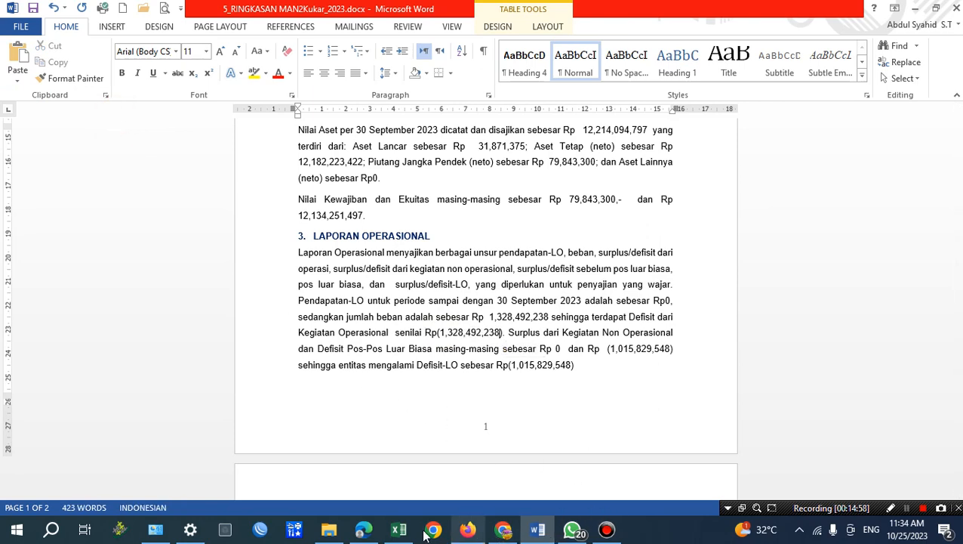
Check the 2023 SURPLUS/DEFISIT DARI KEGIATAN OPERASIONAL value in the Excel report and return to the Word summary.
{"action": "mouse_move", "coordinate": [411, 533]}
{"action": "left_click", "coordinate": [398, 465]}
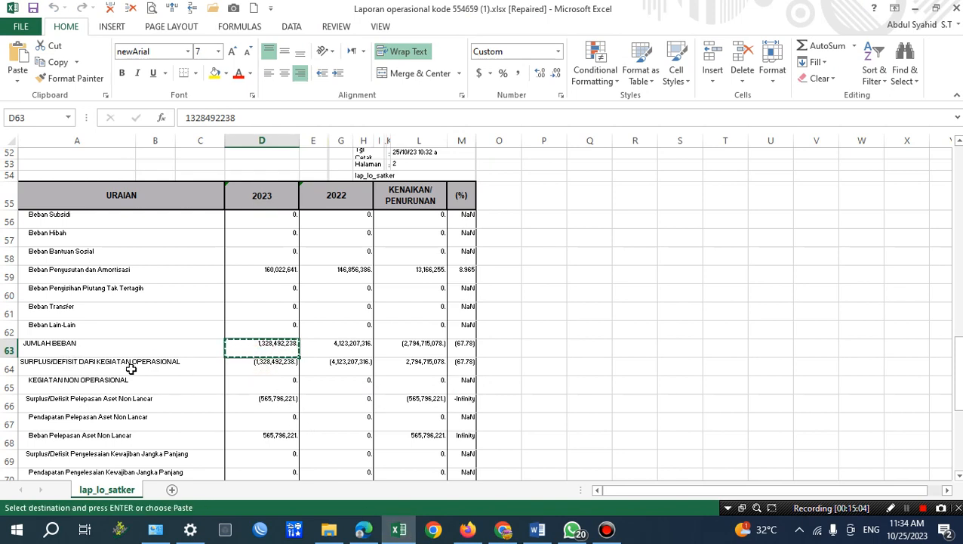
{"action": "left_click", "coordinate": [257, 361]}
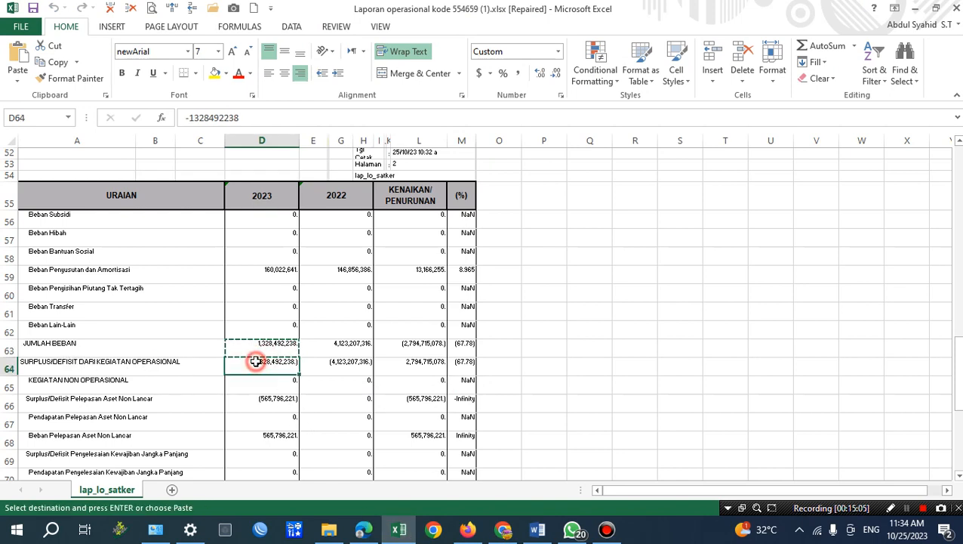
{"action": "left_click", "coordinate": [537, 530]}
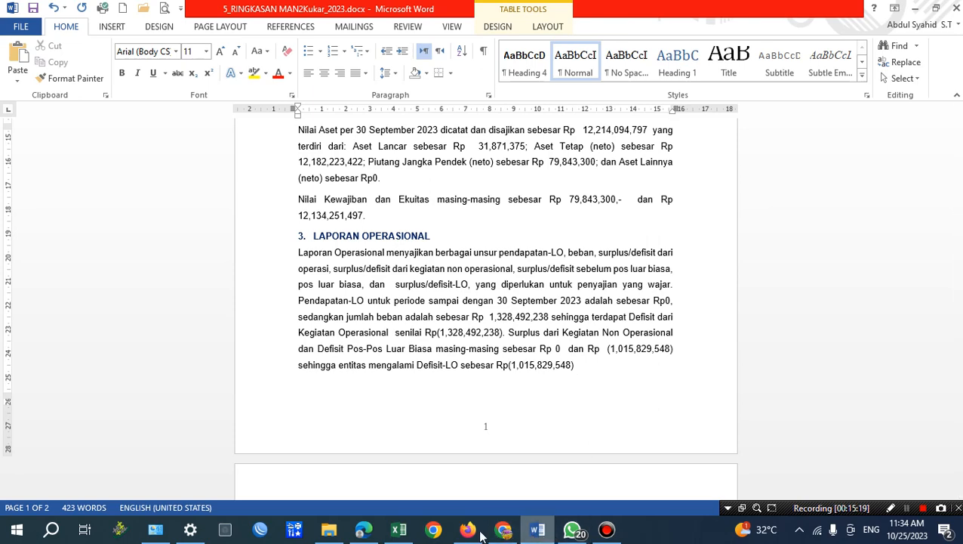
Switch to Excel and examine the KEGIATAN NON OPERASIONAL rows, checking the 2023 value of Surplus/Defisit dari Kegiatan Non Operasional Lainnya.
{"action": "left_click", "coordinate": [401, 531]}
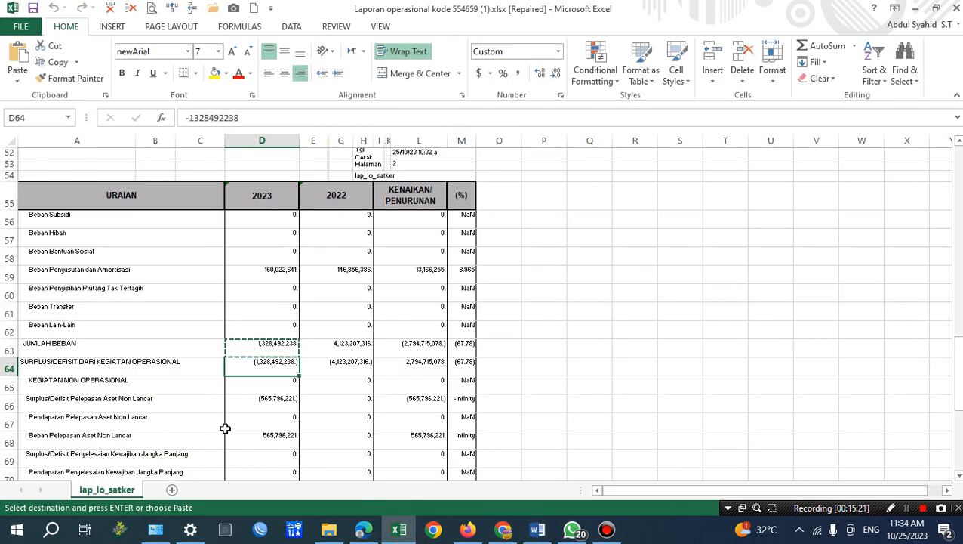
{"action": "scroll", "coordinate": [127, 430], "scroll_direction": "down", "scroll_amount": 1}
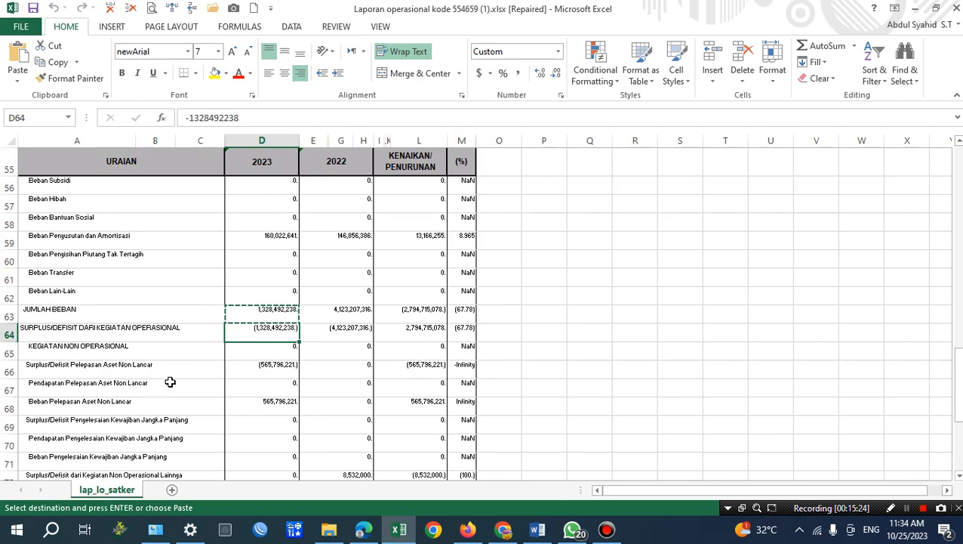
{"action": "scroll", "coordinate": [198, 407], "scroll_direction": "down", "scroll_amount": 1}
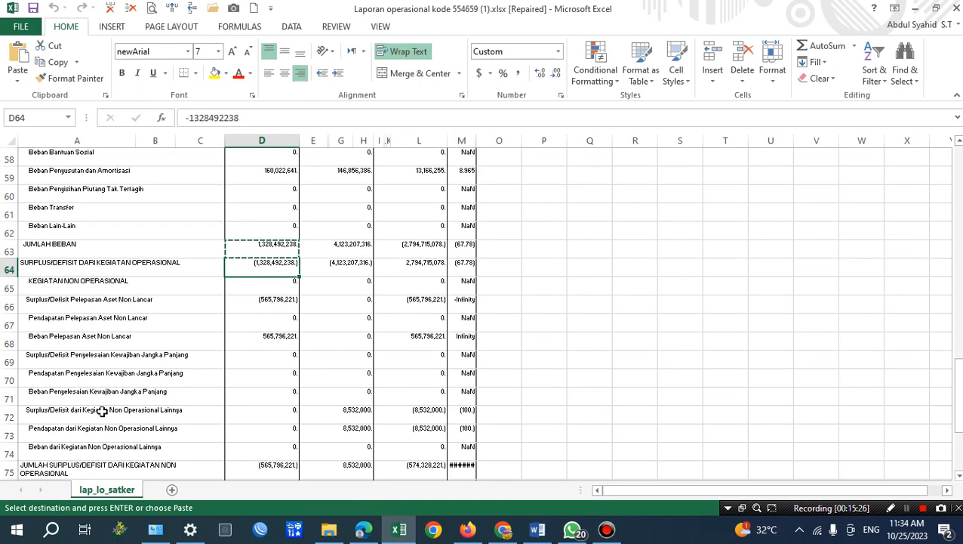
{"action": "left_click", "coordinate": [157, 410]}
{"action": "left_click_drag", "start_coordinate": [157, 410], "coordinate": [268, 410]}
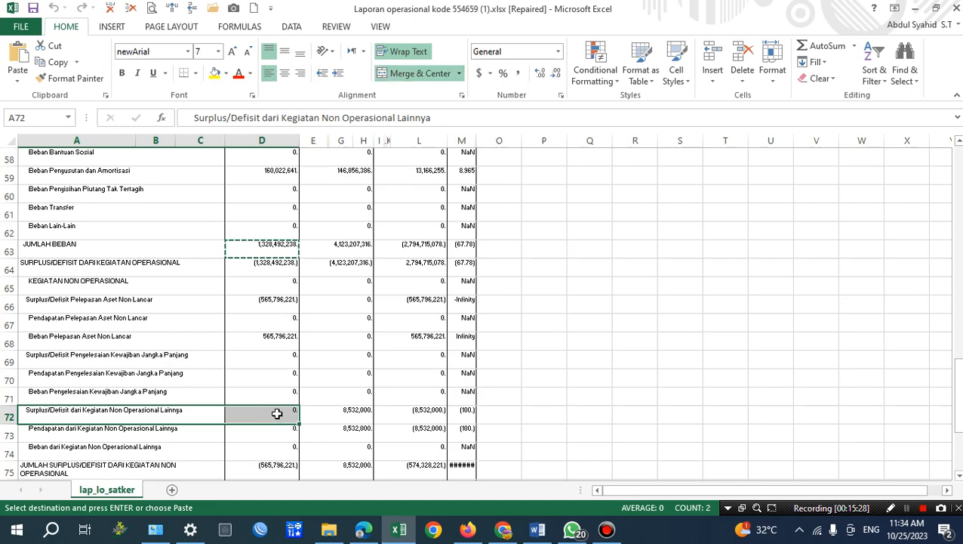
{"action": "left_click", "coordinate": [276, 413]}
{"action": "scroll", "coordinate": [275, 410], "scroll_direction": "down", "scroll_amount": 1}
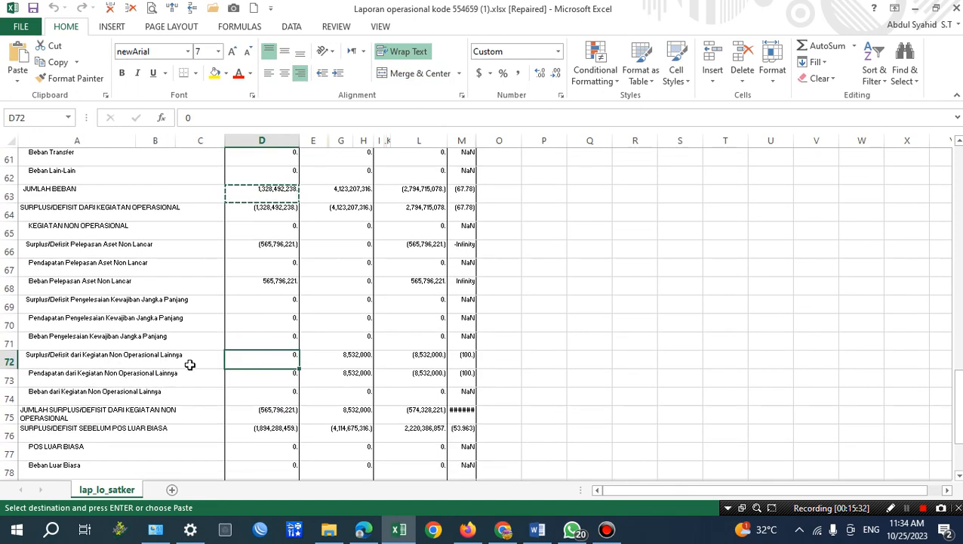
{"action": "left_click_drag", "start_coordinate": [135, 361], "coordinate": [275, 360]}
{"action": "left_click", "coordinate": [284, 361]}
{"action": "mouse_move", "coordinate": [469, 532]}
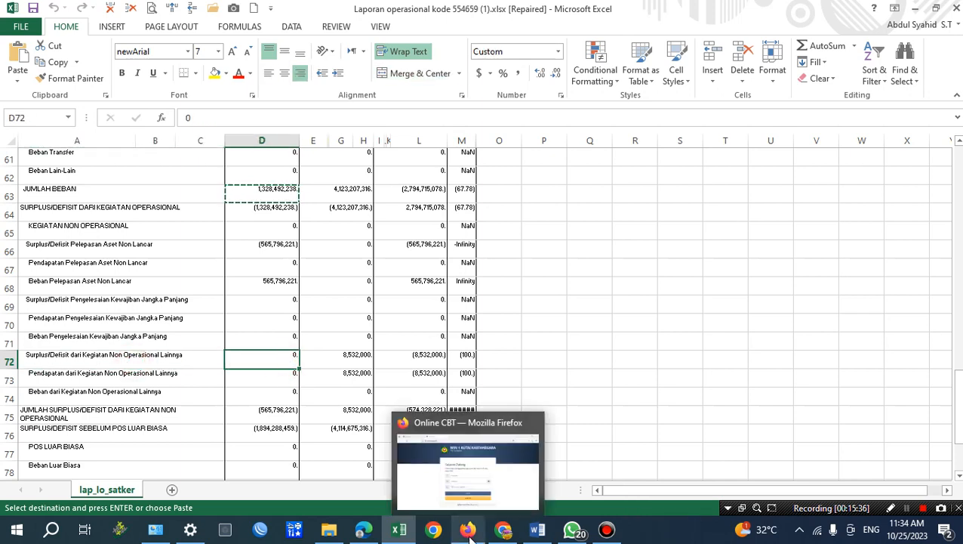
Switch to Word and review the Surplus dari Kegiatan Non Operasional and Defisit Pos-Pos Luar Biasa wording with its stated amounts.
{"action": "left_click", "coordinate": [538, 529]}
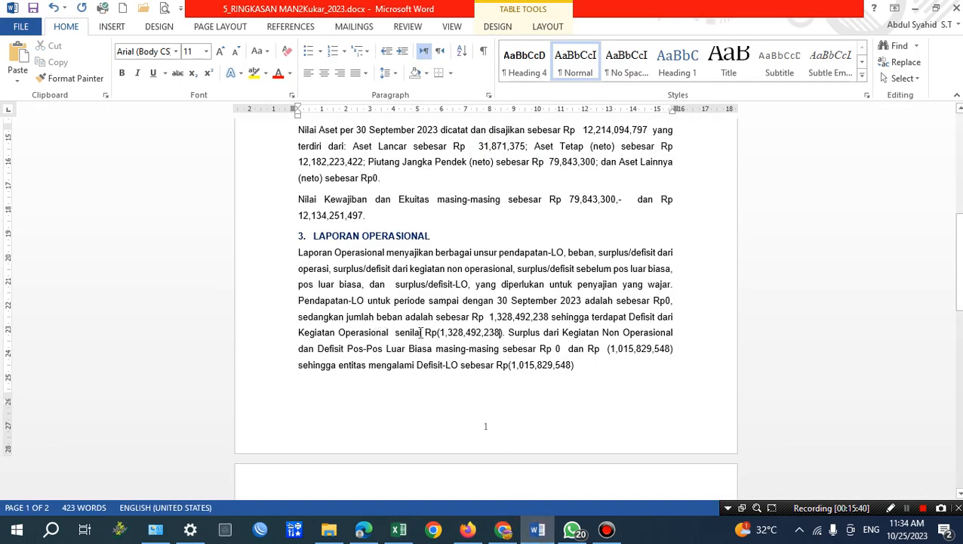
{"action": "double_click", "coordinate": [557, 349]}
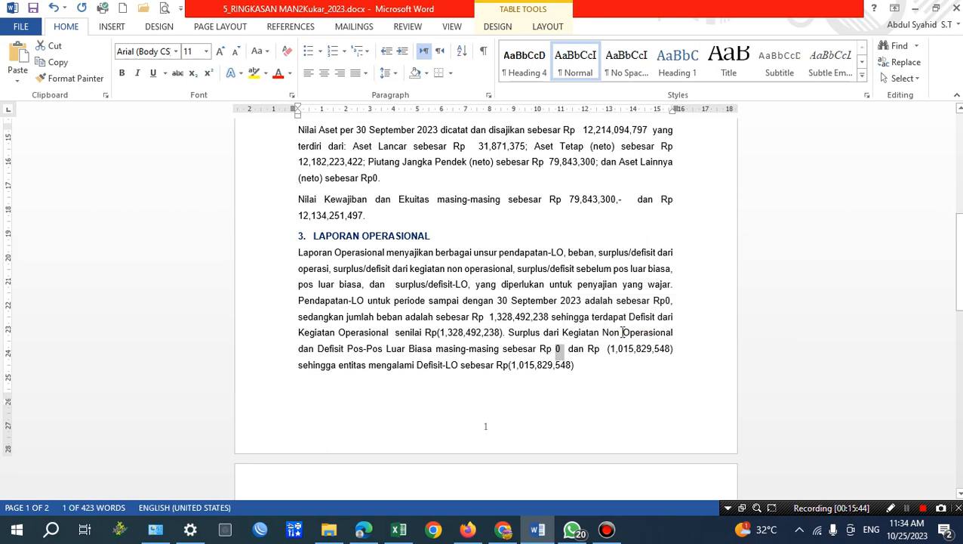
{"action": "left_click_drag", "start_coordinate": [562, 333], "coordinate": [658, 332]}
{"action": "double_click", "coordinate": [558, 349]}
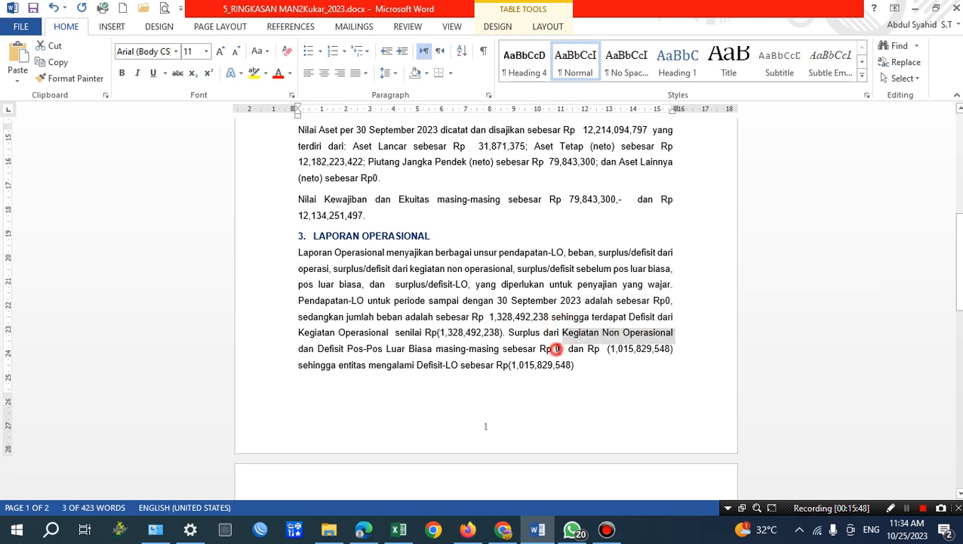
{"action": "left_click_drag", "start_coordinate": [315, 349], "coordinate": [388, 348]}
{"action": "left_click", "coordinate": [382, 345]}
{"action": "left_click_drag", "start_coordinate": [318, 348], "coordinate": [435, 349]}
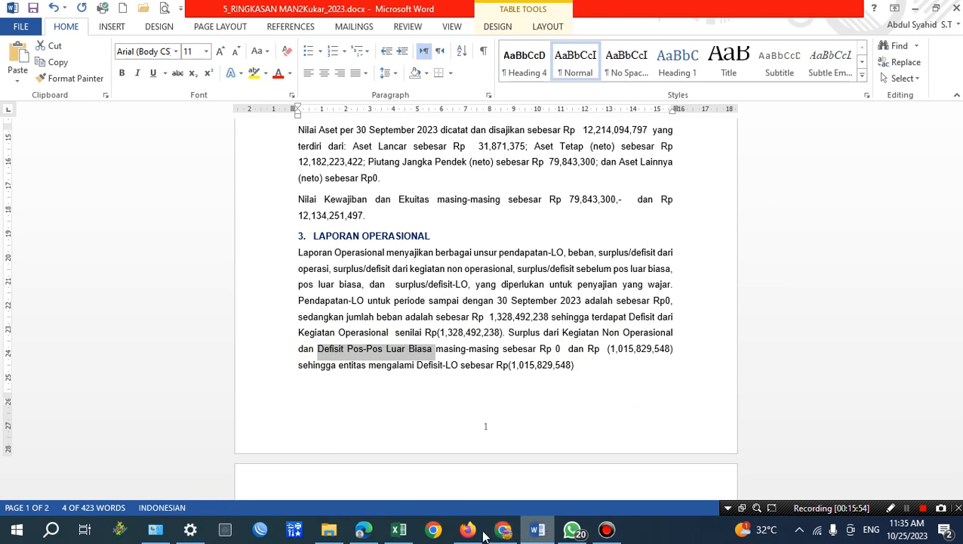
Switch to Excel and copy the 2023 value of SURPLUS/DEFISIT SEBELUM POS LUAR BIASA.
{"action": "left_click", "coordinate": [398, 530]}
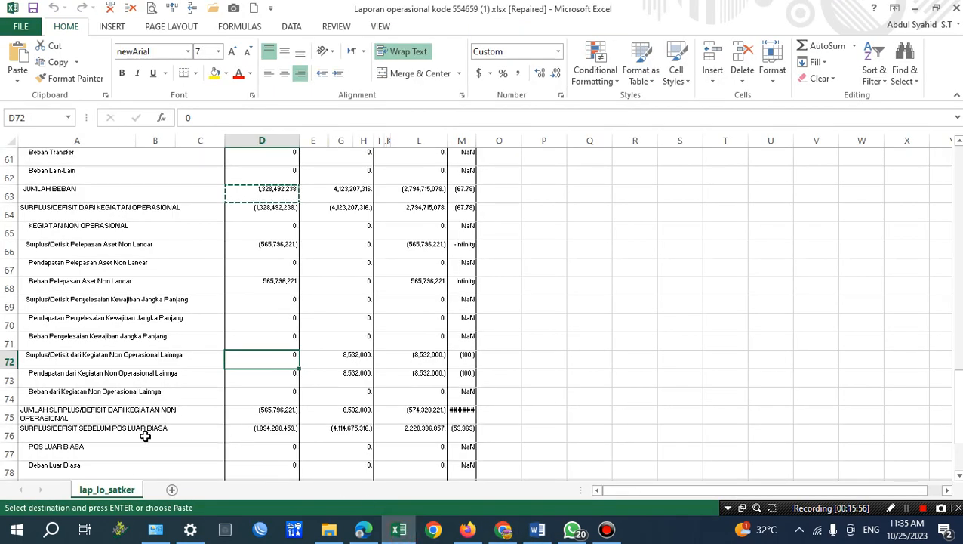
{"action": "left_click", "coordinate": [274, 432]}
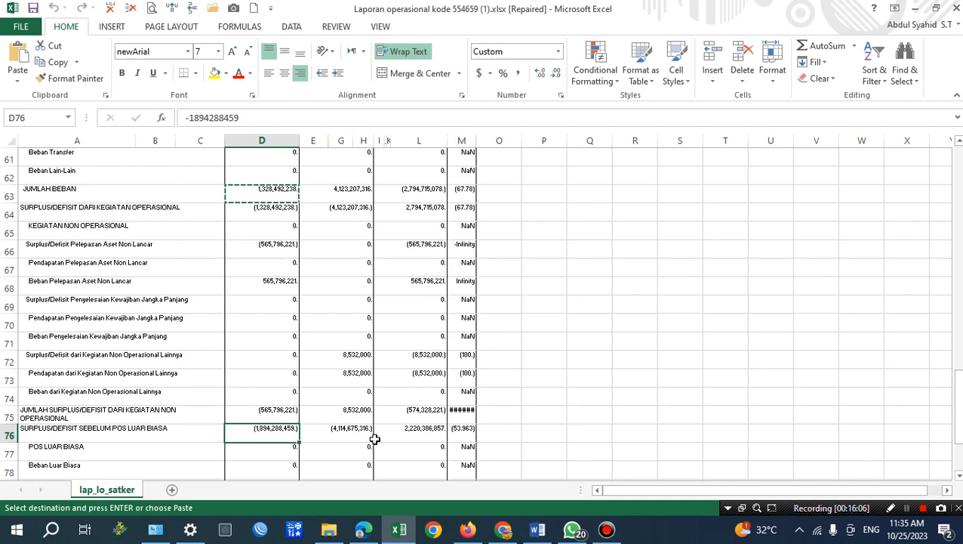
{"action": "key", "text": "ctrl+c"}
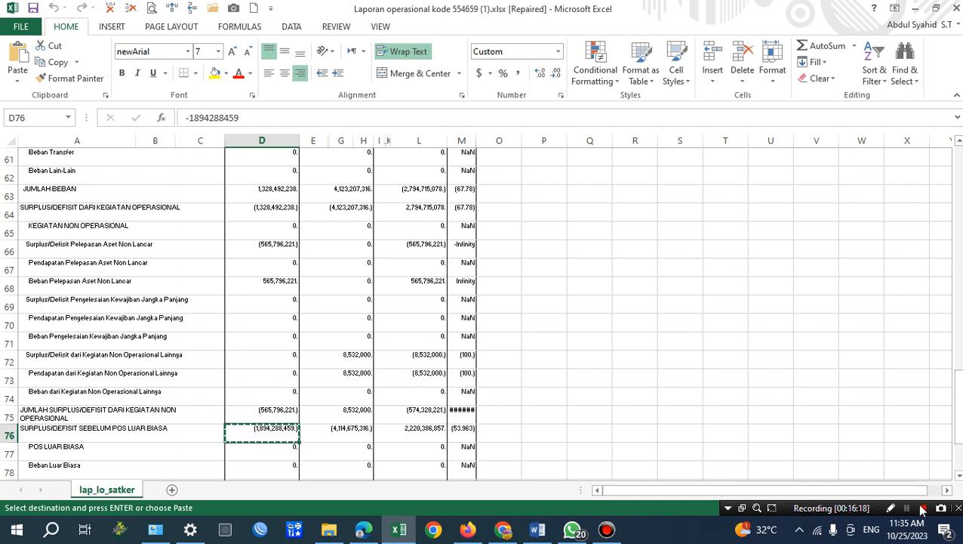
Copy the 2023 value of JUMLAH SURPLUS/DEFISIT DARI KEGIATAN NON OPERASIONAL from the report.
{"action": "scroll", "coordinate": [234, 376], "scroll_direction": "down", "scroll_amount": 1}
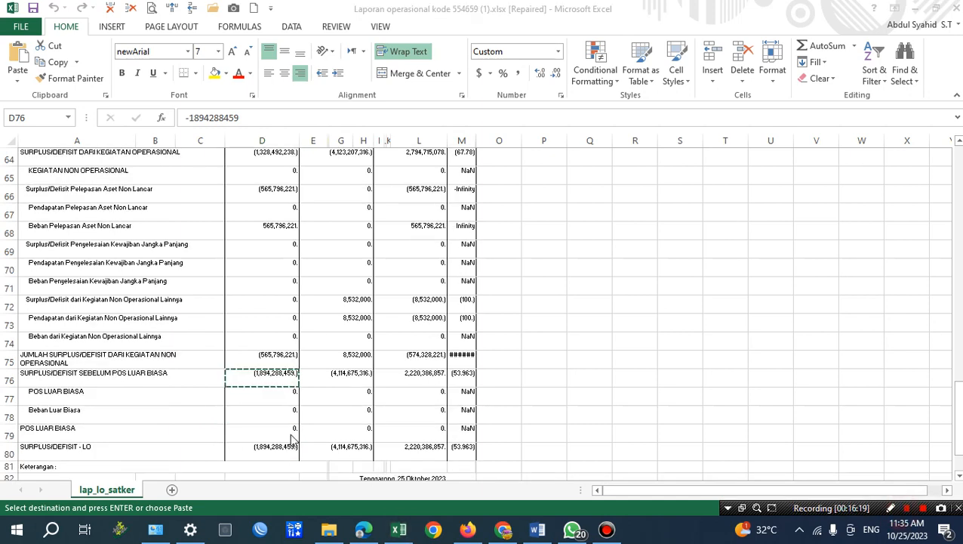
{"action": "left_click", "coordinate": [102, 355]}
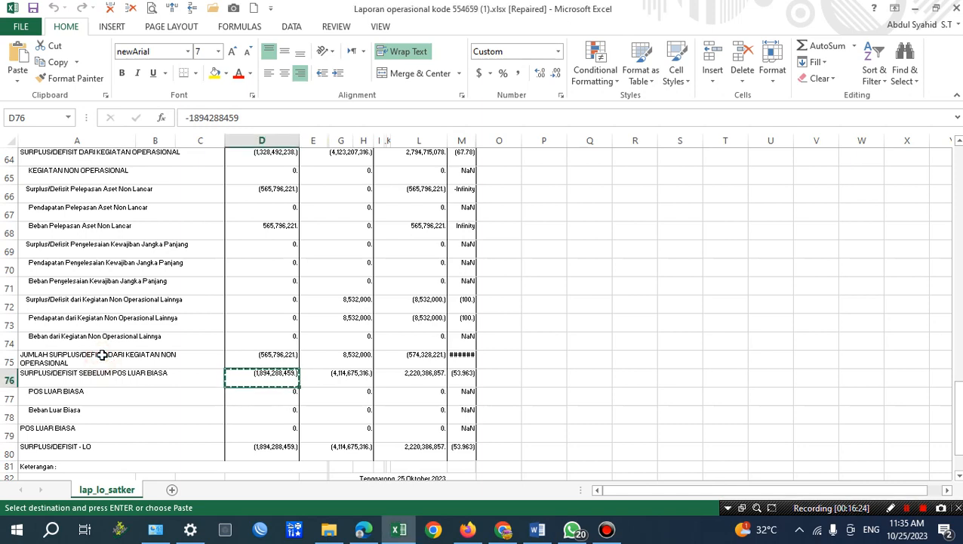
{"action": "left_click", "coordinate": [103, 354]}
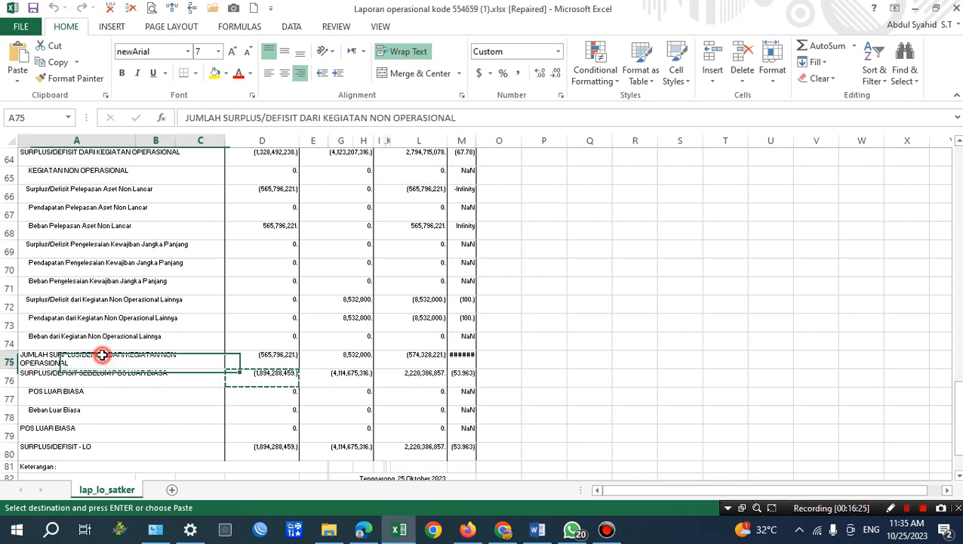
{"action": "left_click", "coordinate": [268, 363]}
{"action": "key", "text": "ctrl+c"}
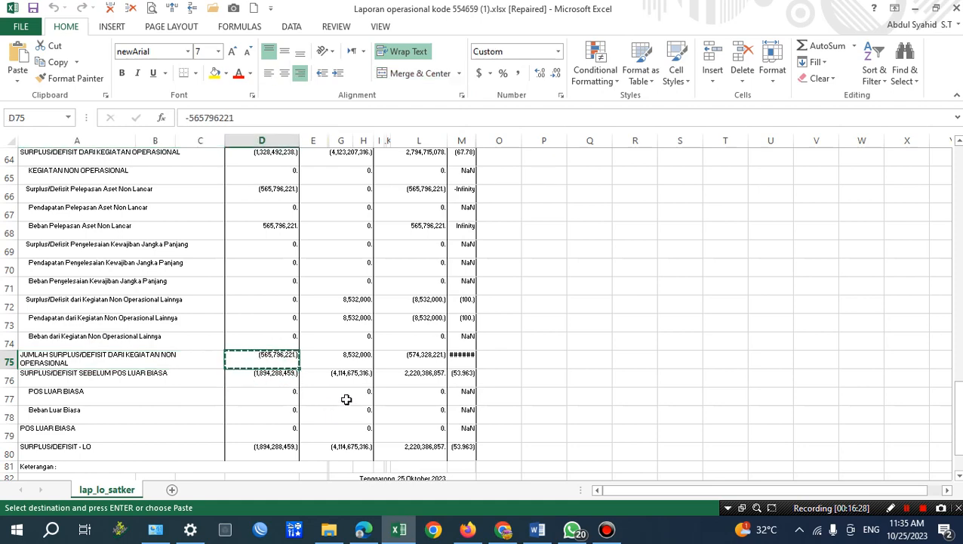
Switch to Word and replace the Surplus dari Kegiatan Non Operasional amount with (565,796,221) as plain text, removing the trailing period.
{"action": "left_click", "coordinate": [538, 530]}
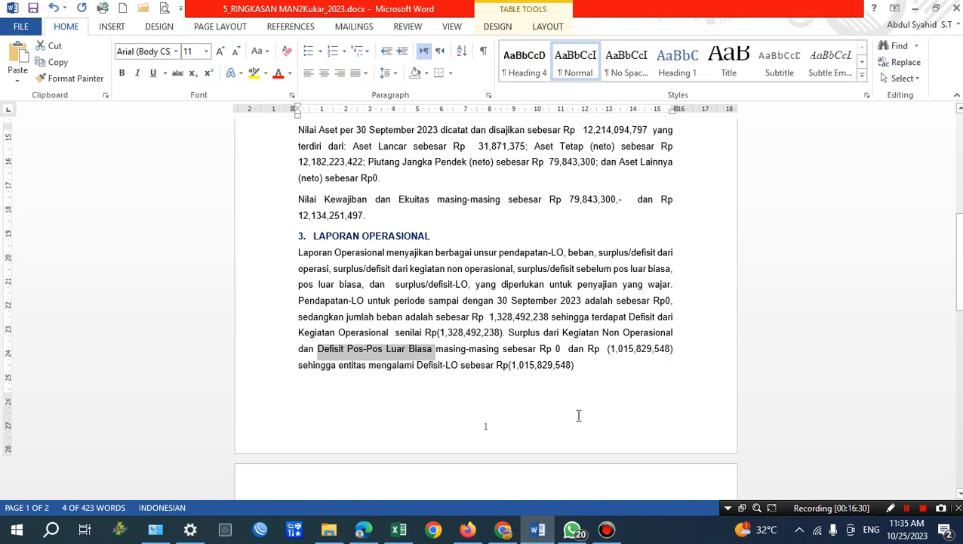
{"action": "left_click", "coordinate": [555, 348]}
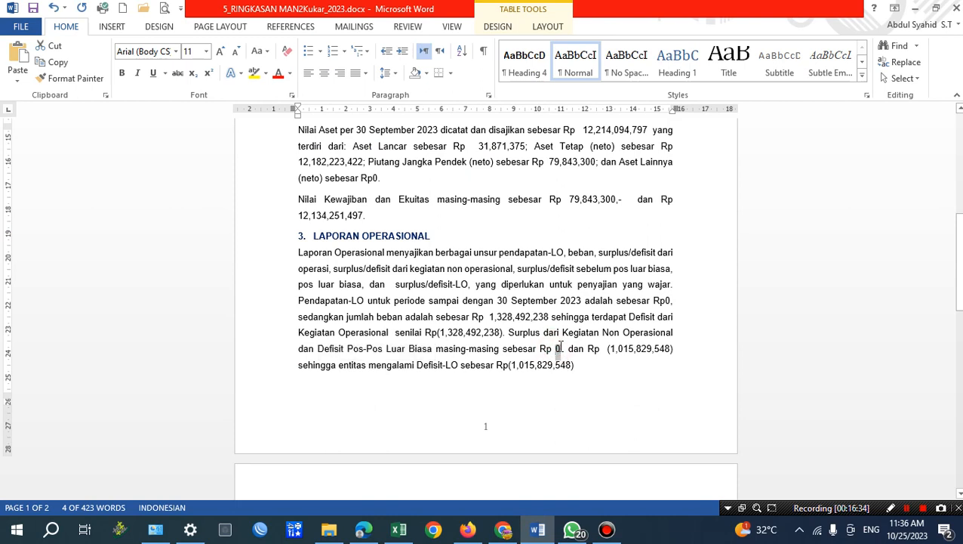
{"action": "left_click", "coordinate": [17, 80]}
{"action": "left_click", "coordinate": [121, 117]}
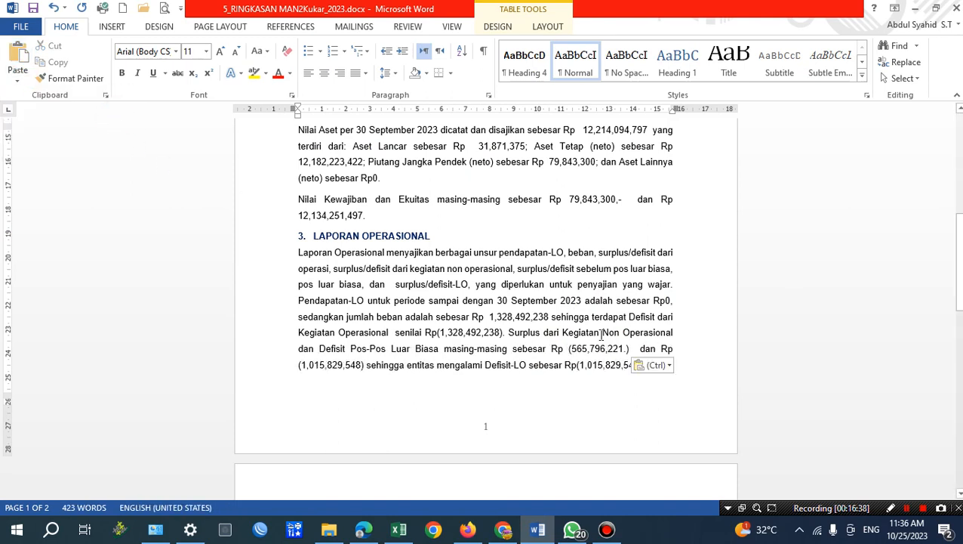
{"action": "left_click_drag", "start_coordinate": [570, 350], "coordinate": [622, 351]}
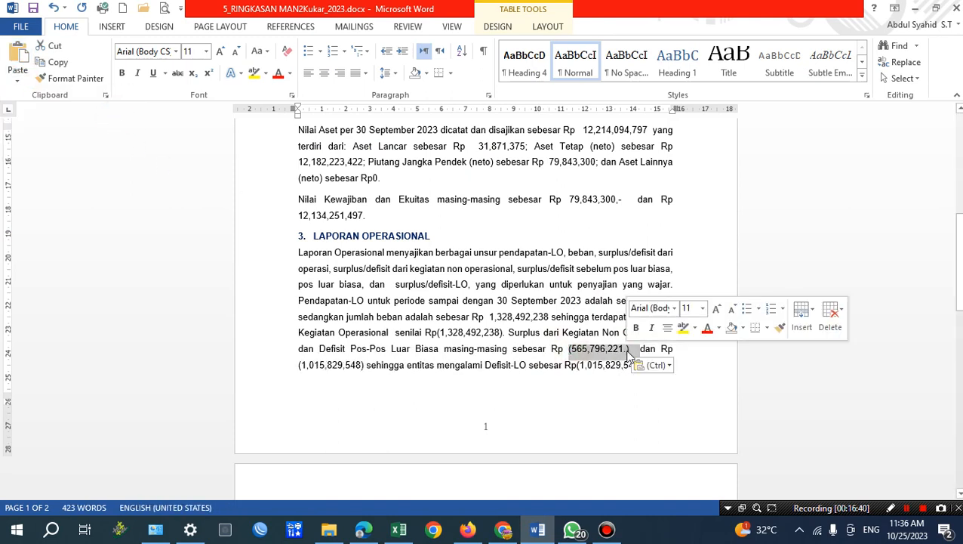
{"action": "left_click", "coordinate": [626, 350]}
{"action": "key", "text": "BackSpace"}
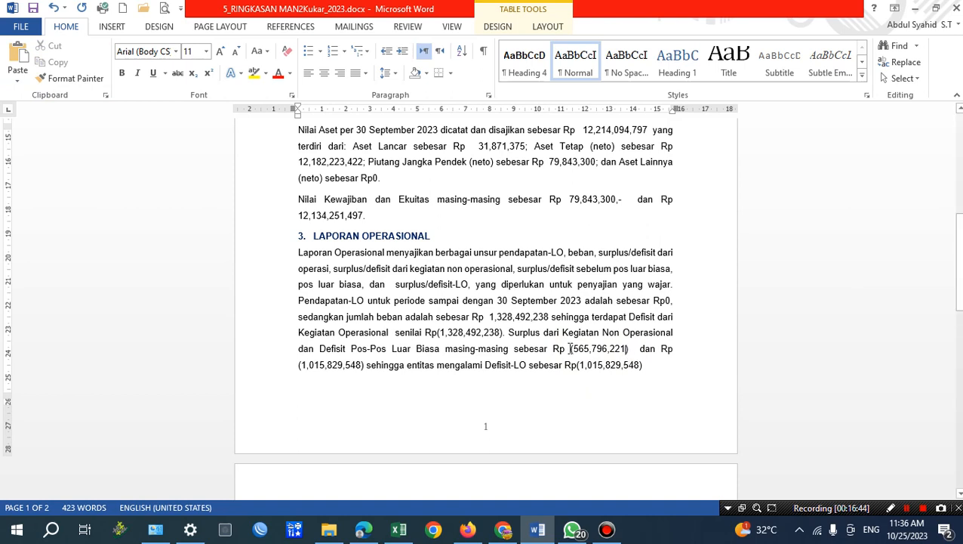
Review the Surplus dari Kegiatan Non Operasional phrase in the paragraph together with its amount.
{"action": "left_click_drag", "start_coordinate": [573, 349], "coordinate": [625, 349]}
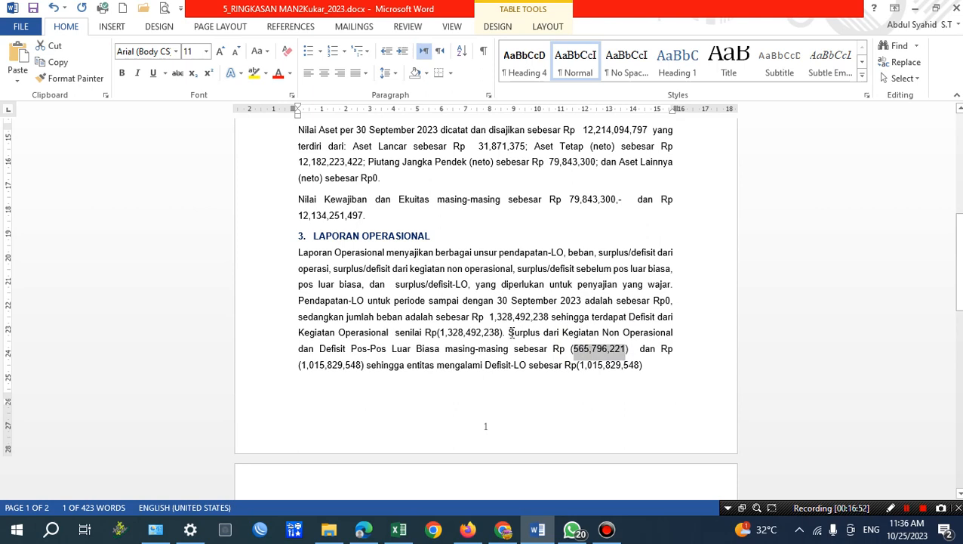
{"action": "left_click_drag", "start_coordinate": [511, 333], "coordinate": [564, 333]}
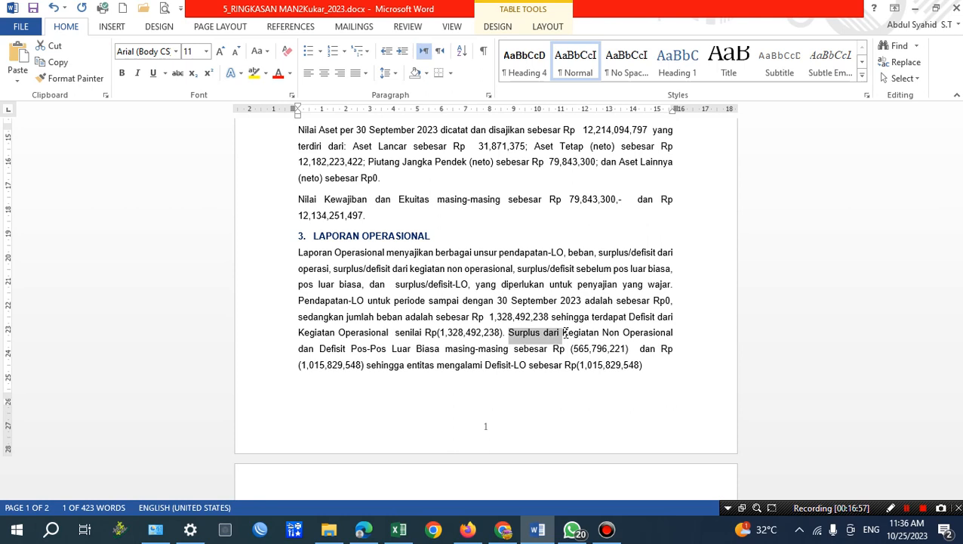
{"action": "left_click_drag", "start_coordinate": [565, 333], "coordinate": [663, 337]}
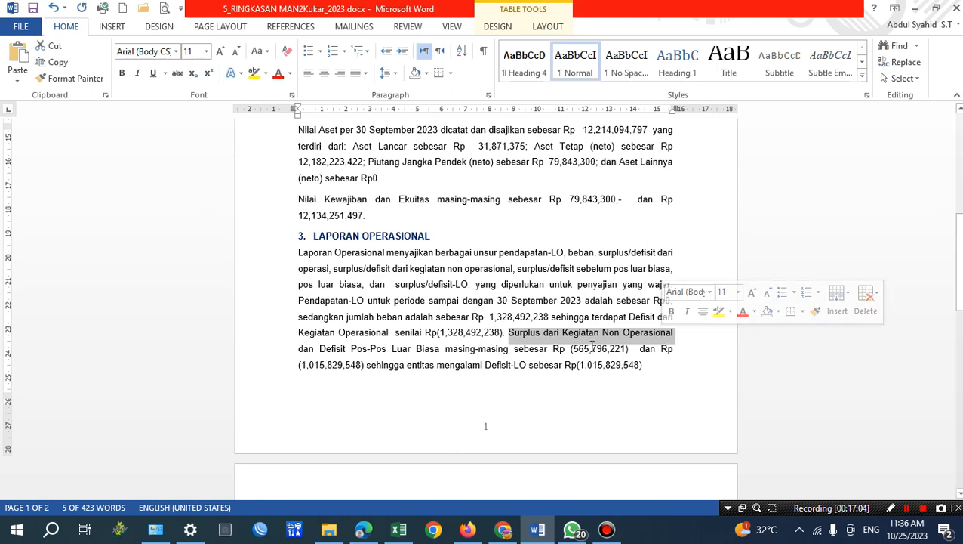
{"action": "left_click_drag", "start_coordinate": [570, 349], "coordinate": [630, 348]}
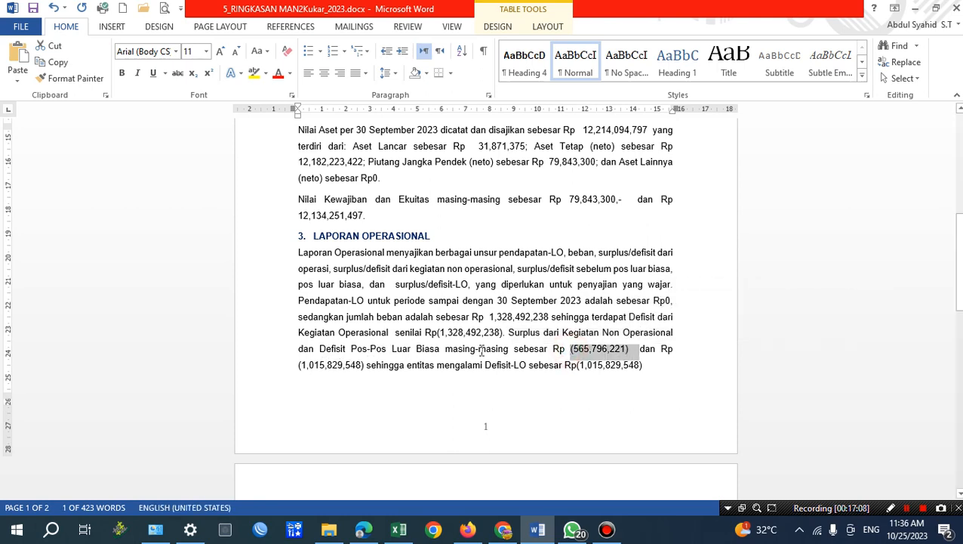
Copy the 2023 SURPLUS/DEFISIT SEBELUM POS LUAR BIASA value from Excel and replace Word's Defisit Pos-Pos Luar Biasa amount with (1,894,288,459.), removing the duplicate parentheses.
{"action": "left_click", "coordinate": [399, 529]}
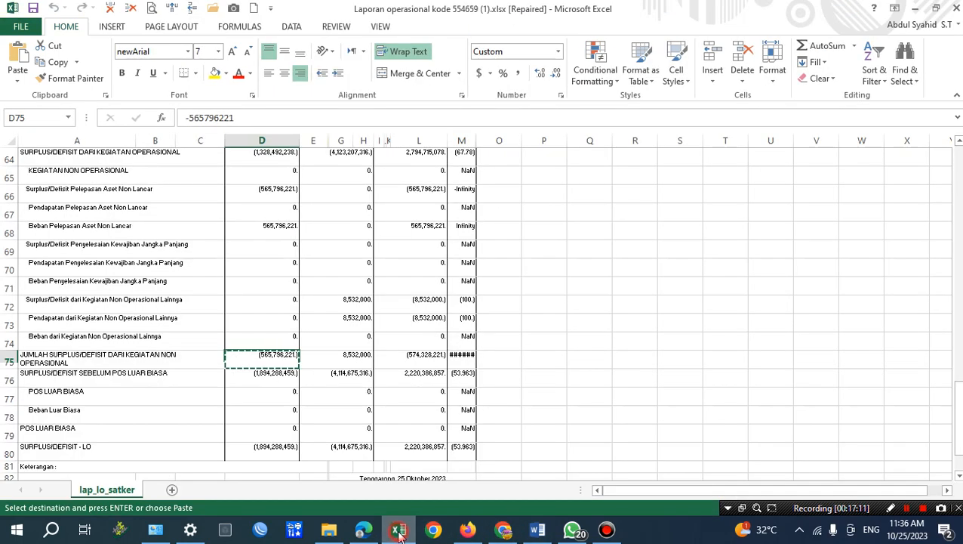
{"action": "left_click", "coordinate": [286, 372]}
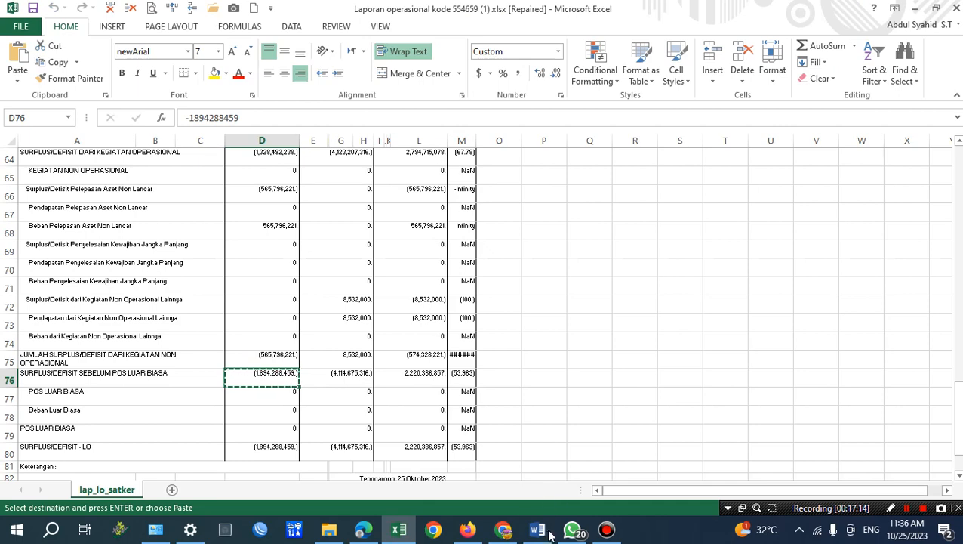
{"action": "left_click", "coordinate": [538, 530]}
{"action": "left_click_drag", "start_coordinate": [302, 365], "coordinate": [361, 366]}
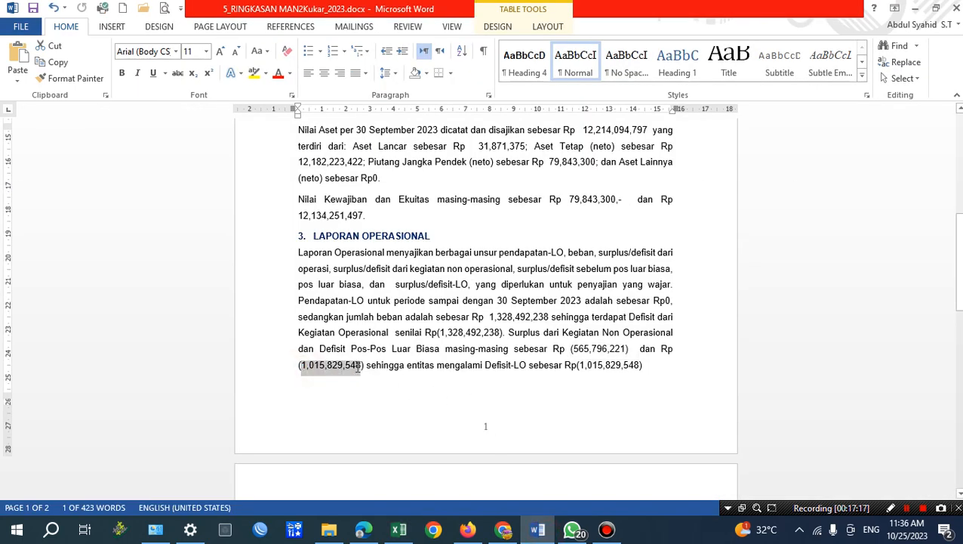
{"action": "left_click", "coordinate": [18, 79]}
{"action": "left_click", "coordinate": [105, 112]}
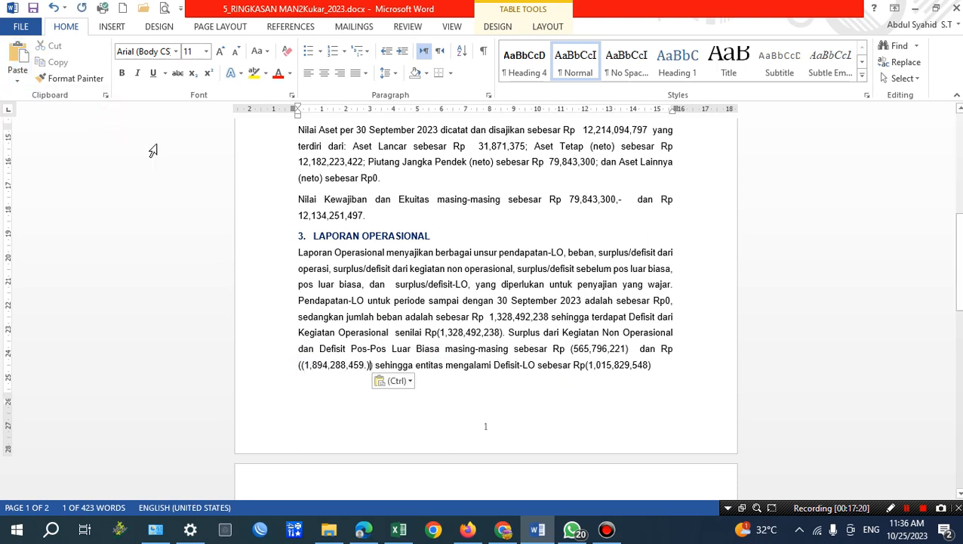
{"action": "left_click", "coordinate": [303, 365]}
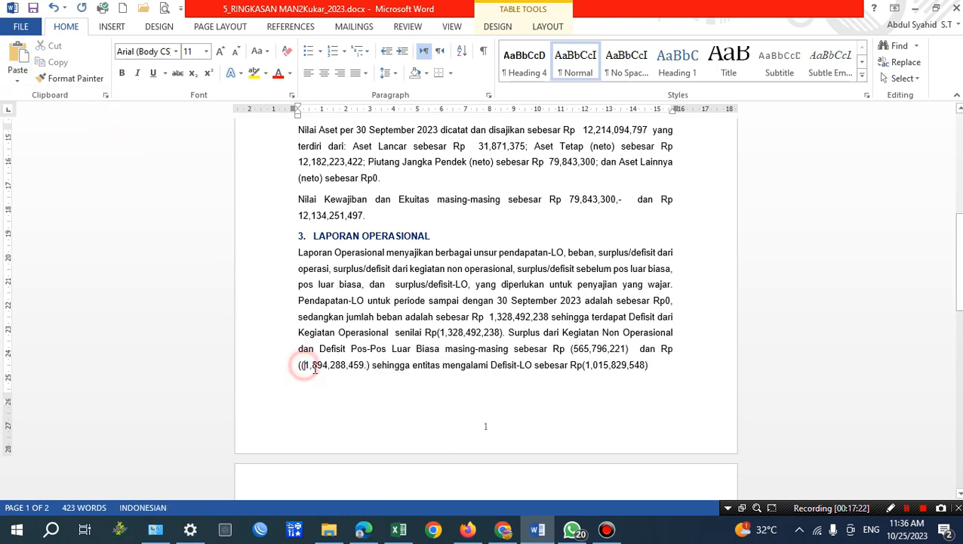
{"action": "key", "text": "BackSpace"}
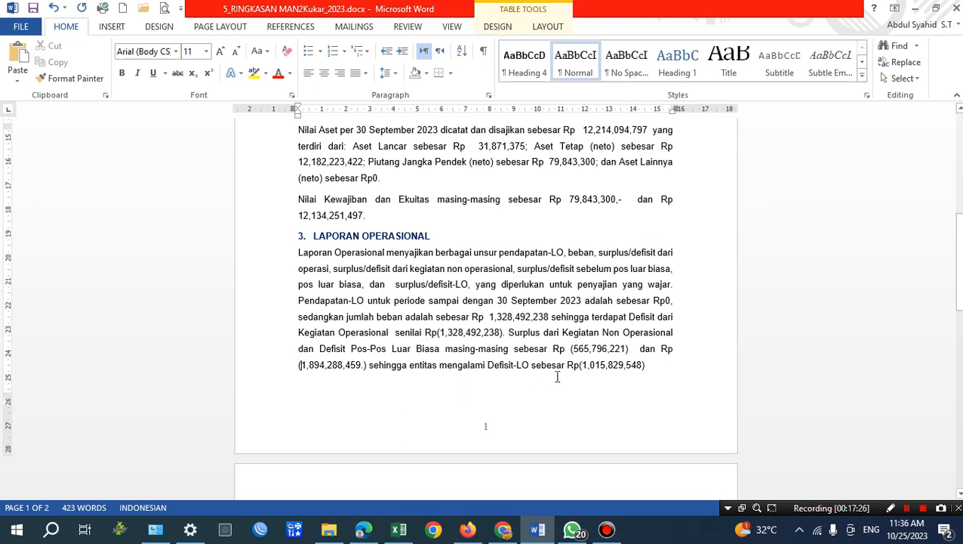
Switch to Excel and copy the 2023 value of SURPLUS/DEFISIT - LO from the operational report.
{"action": "scroll", "coordinate": [552, 371], "scroll_direction": "down", "scroll_amount": 3}
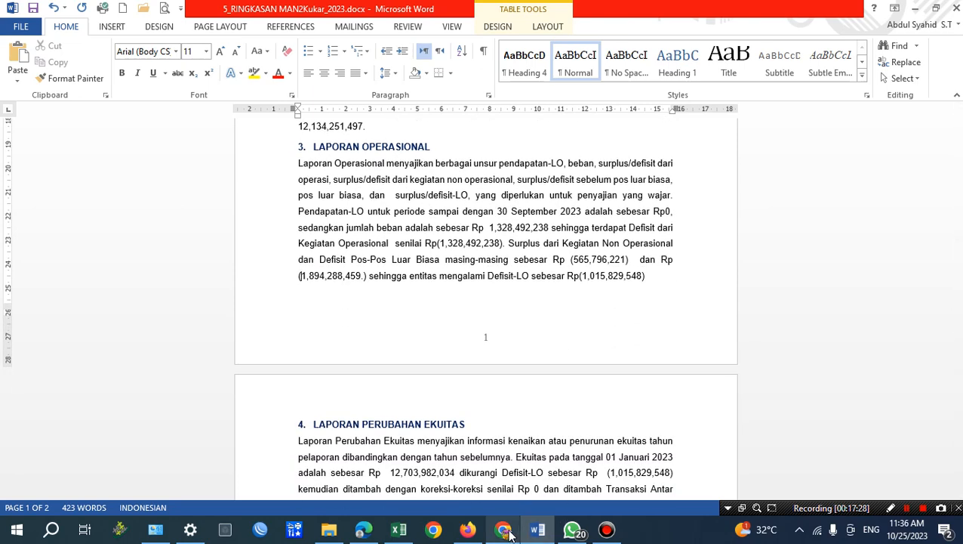
{"action": "left_click", "coordinate": [399, 529]}
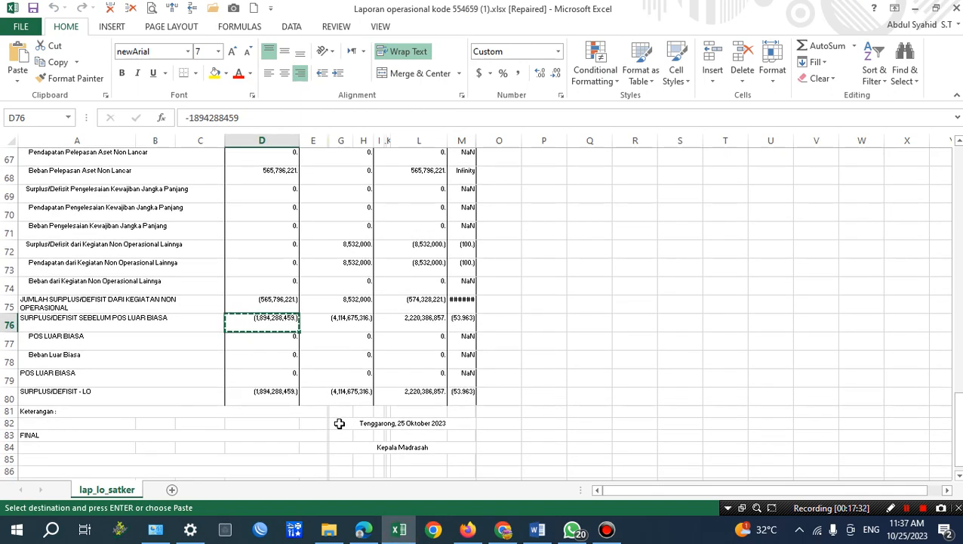
{"action": "left_click", "coordinate": [277, 392]}
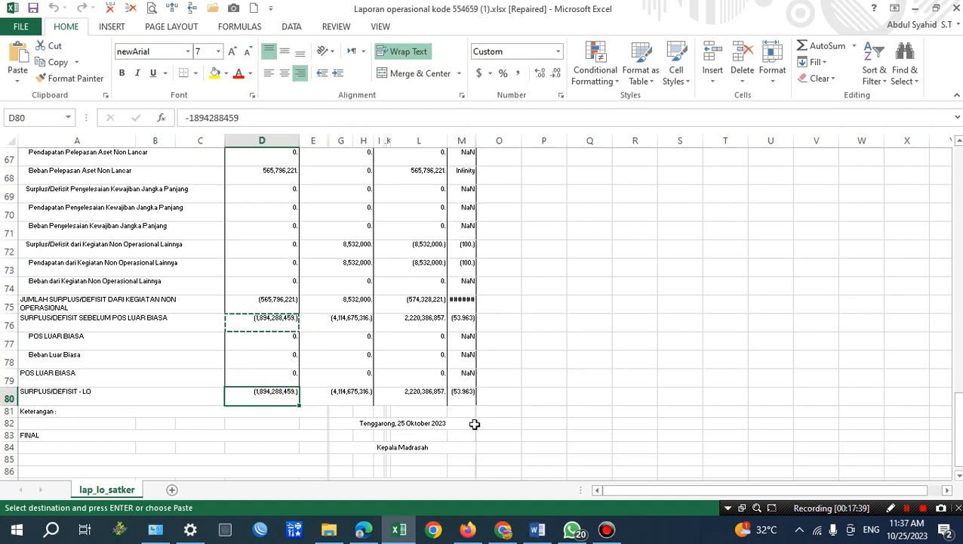
{"action": "scroll", "coordinate": [466, 367], "scroll_direction": "up", "scroll_amount": 2}
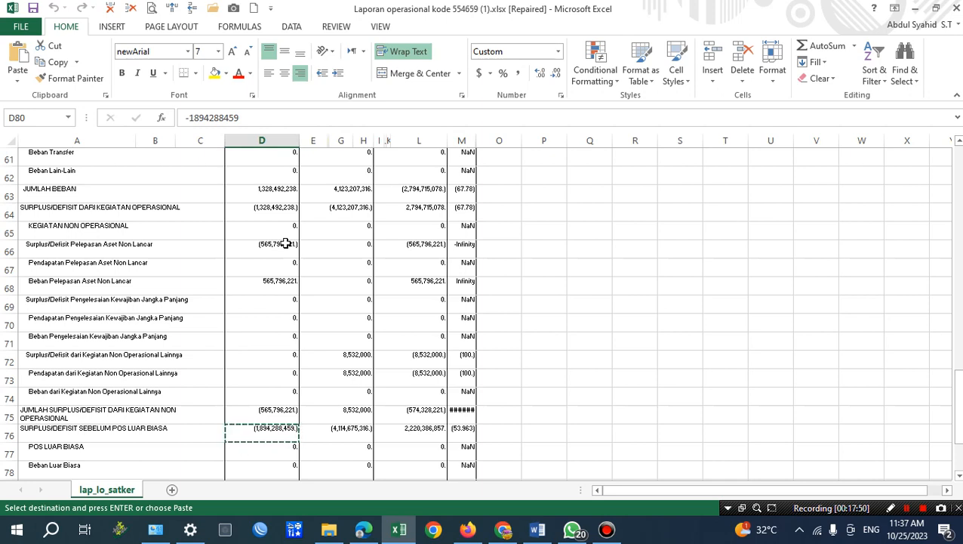
{"action": "scroll", "coordinate": [443, 468], "scroll_direction": "down", "scroll_amount": 1}
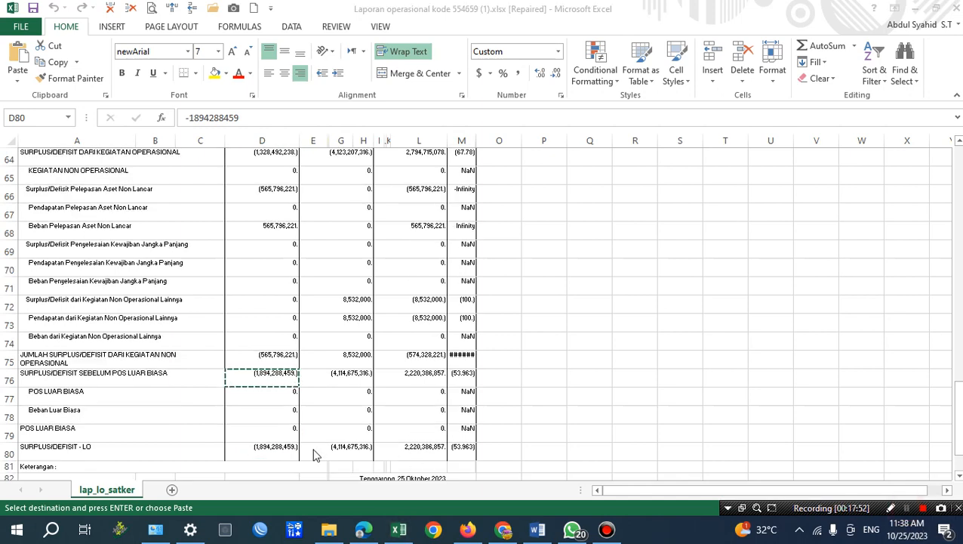
{"action": "left_click", "coordinate": [286, 449]}
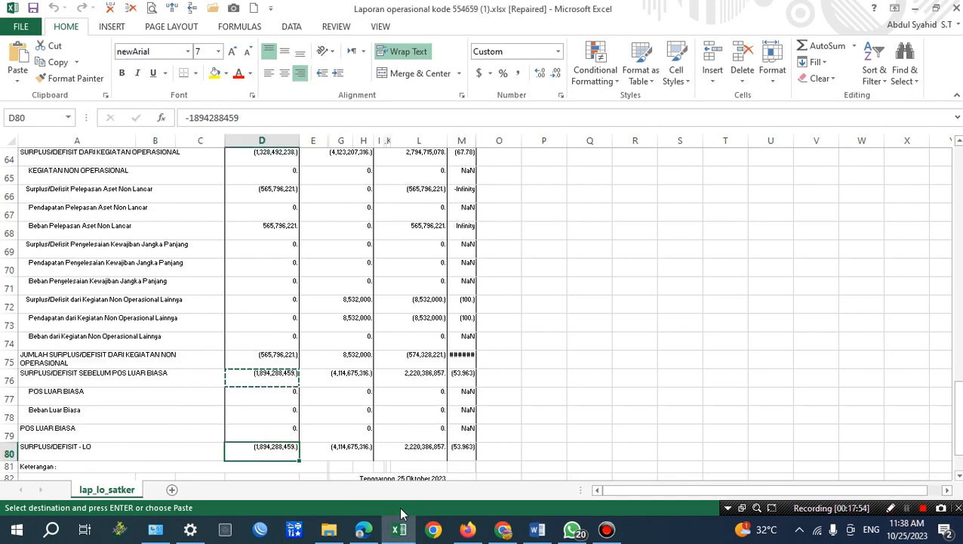
{"action": "key", "text": "ctrl+c"}
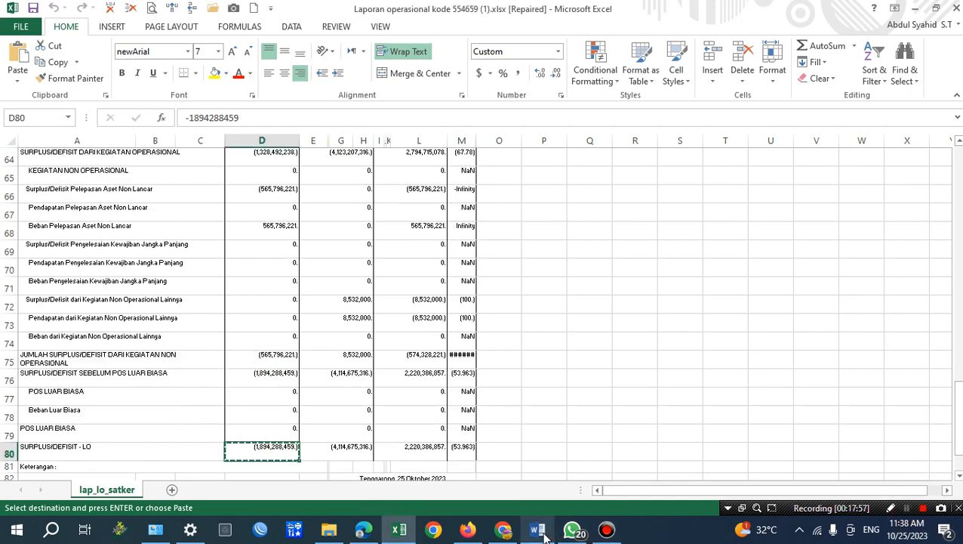
Switch to Word and replace the Defisit-LO amount in the Laporan Operasional paragraph with (1,894,288,459) as plain text, removing the trailing period.
{"action": "left_click", "coordinate": [538, 528]}
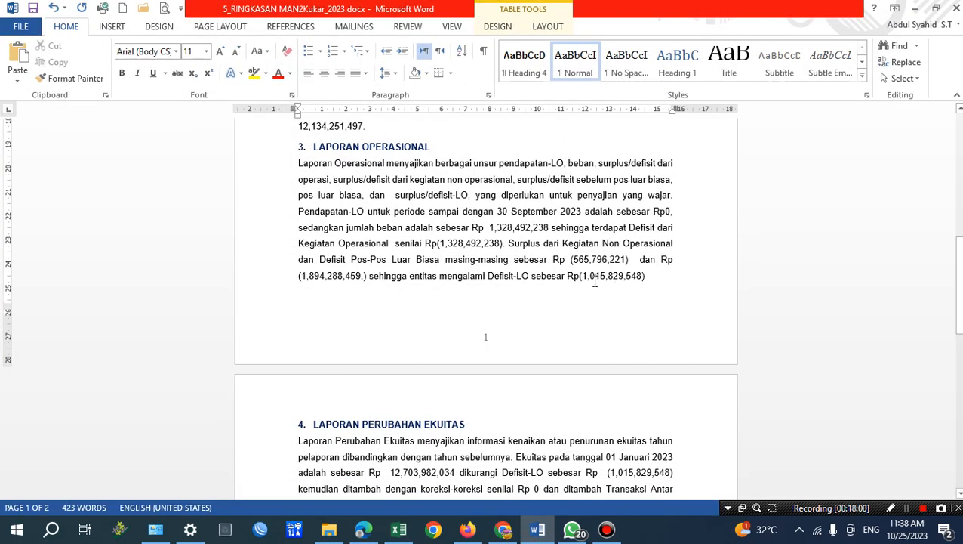
{"action": "left_click_drag", "start_coordinate": [583, 275], "coordinate": [639, 275]}
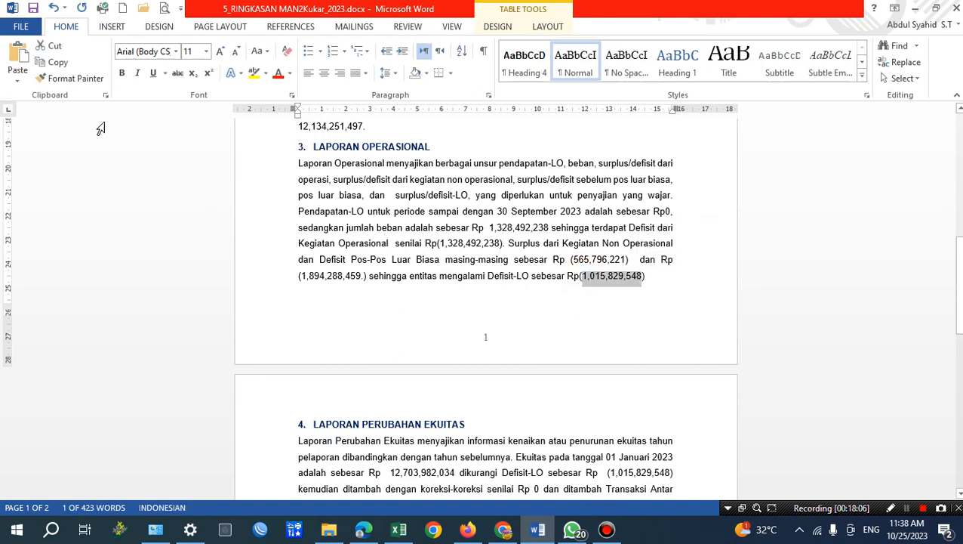
{"action": "left_click", "coordinate": [581, 275]}
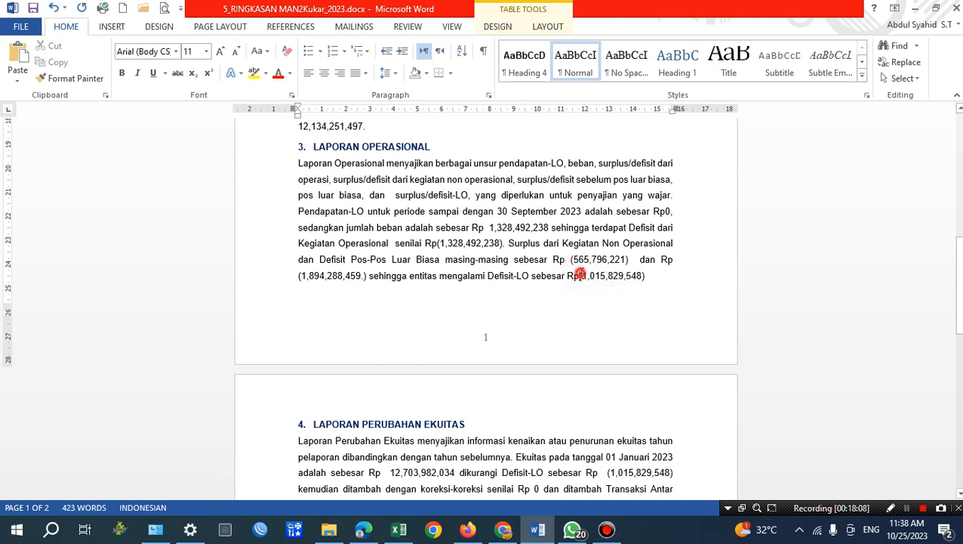
{"action": "left_click_drag", "start_coordinate": [581, 275], "coordinate": [644, 276]}
{"action": "left_click", "coordinate": [15, 79]}
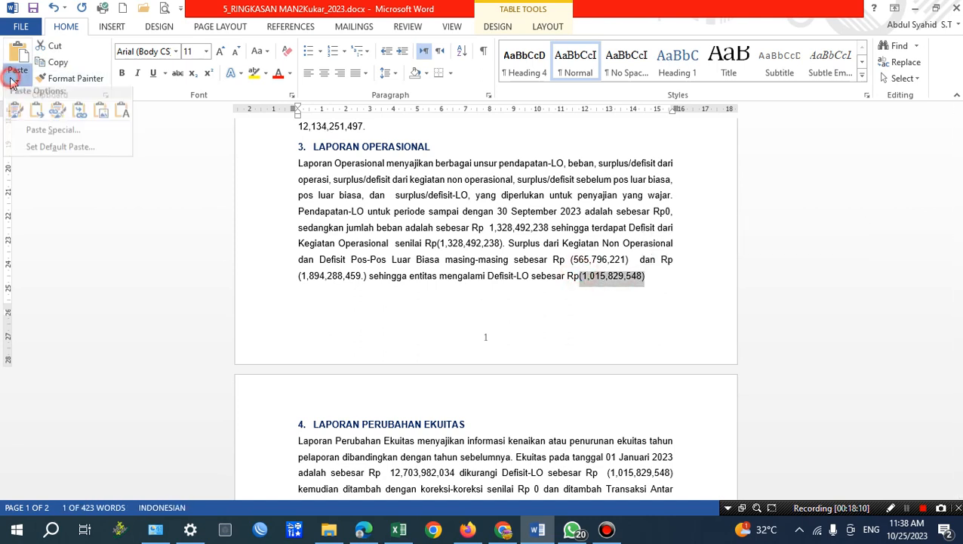
{"action": "left_click", "coordinate": [123, 117]}
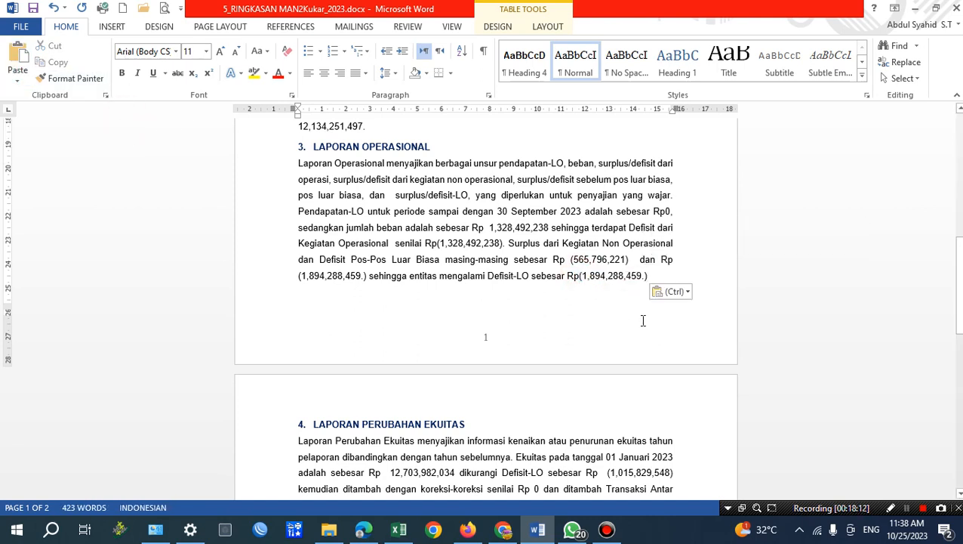
{"action": "left_click", "coordinate": [645, 276]}
{"action": "key", "text": "BackSpace"}
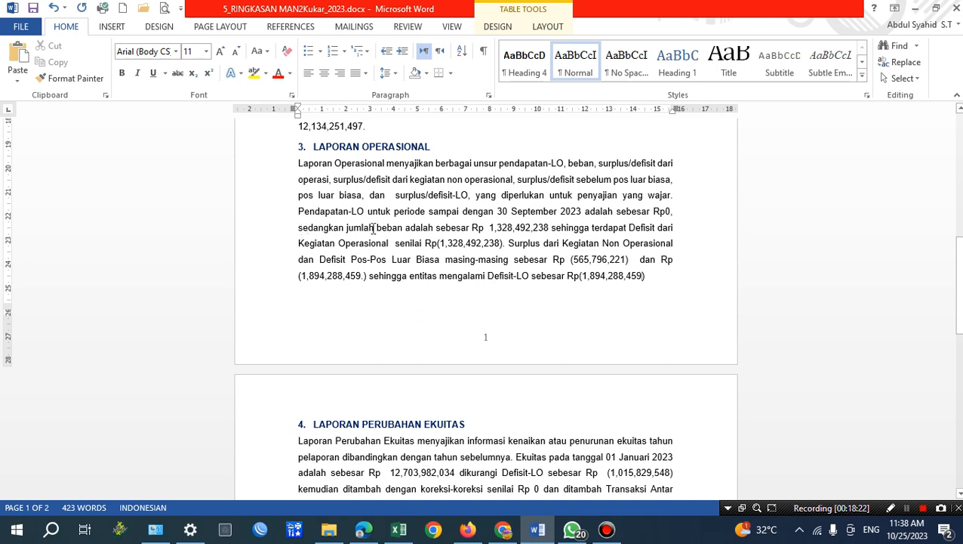
Check the jumlah beban and Defisit dari Kegiatan Operasional amounts in Word, and review the non-operational 2023 rows in the Excel report.
{"action": "left_click_drag", "start_coordinate": [489, 228], "coordinate": [551, 233]}
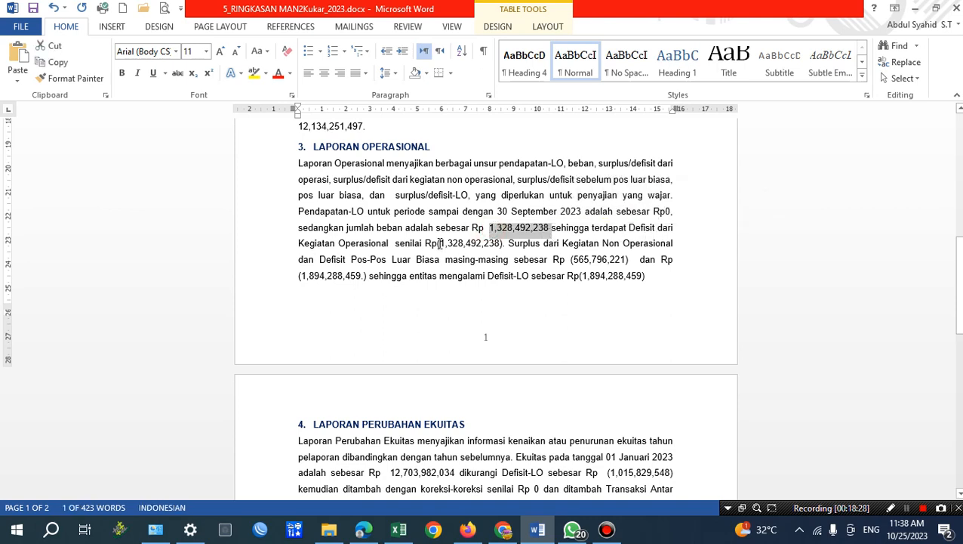
{"action": "left_click_drag", "start_coordinate": [440, 242], "coordinate": [500, 243]}
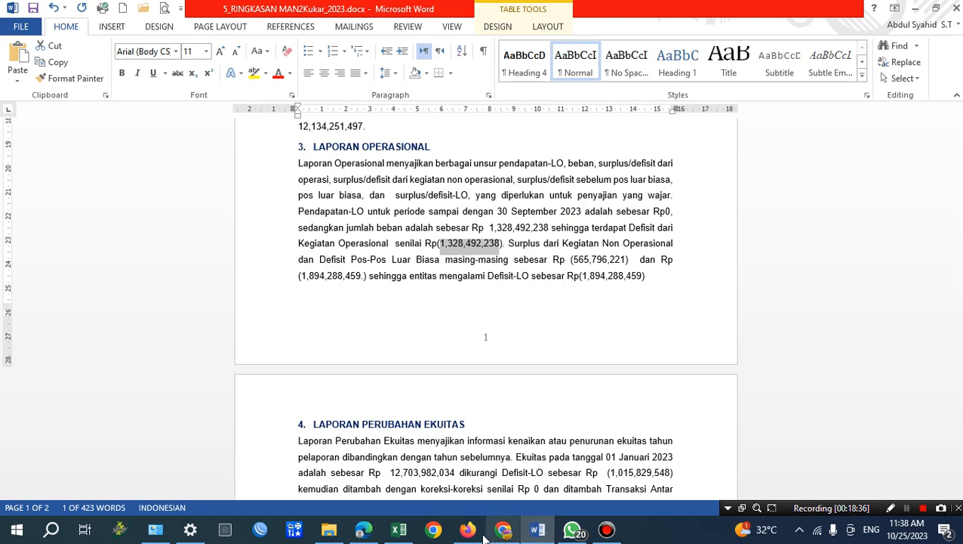
{"action": "left_click", "coordinate": [396, 531]}
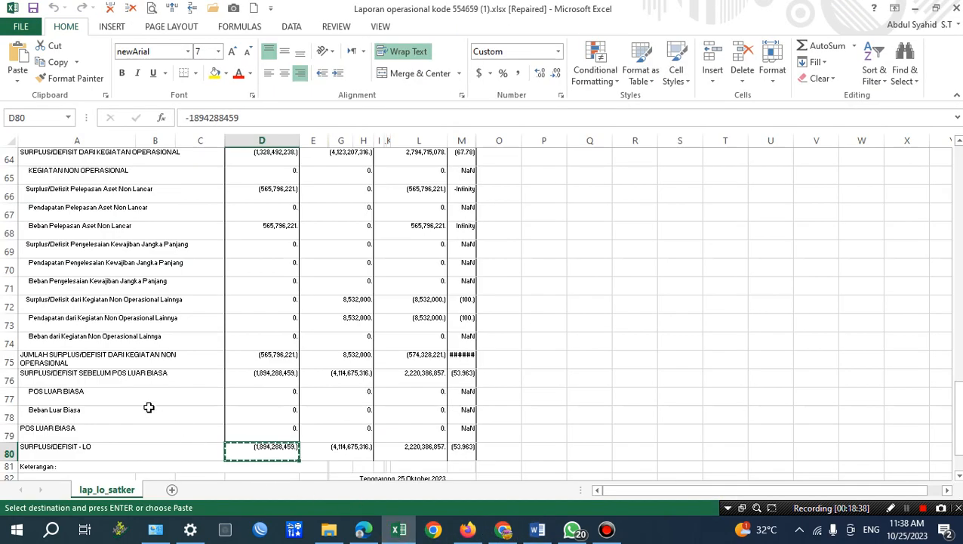
{"action": "left_click", "coordinate": [202, 338]}
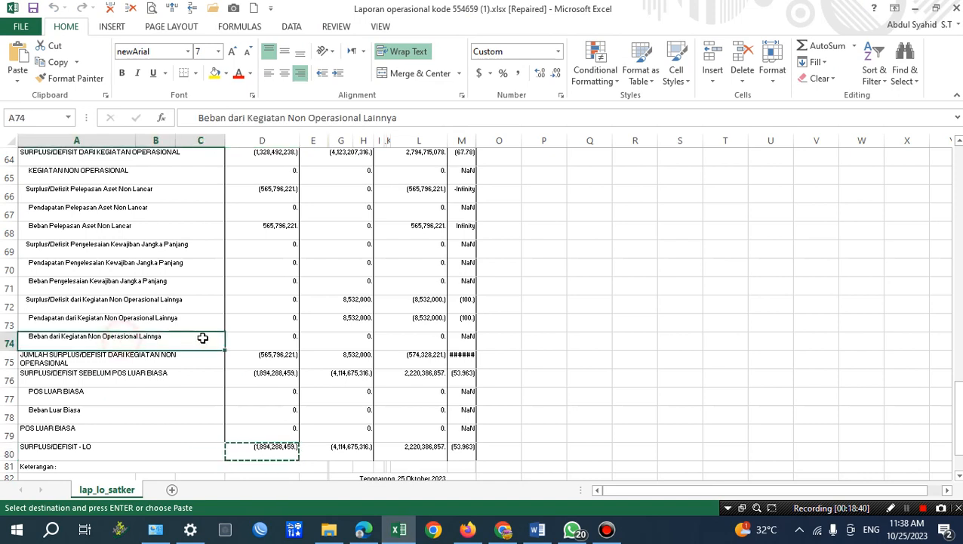
{"action": "left_click_drag", "start_coordinate": [202, 337], "coordinate": [281, 337]}
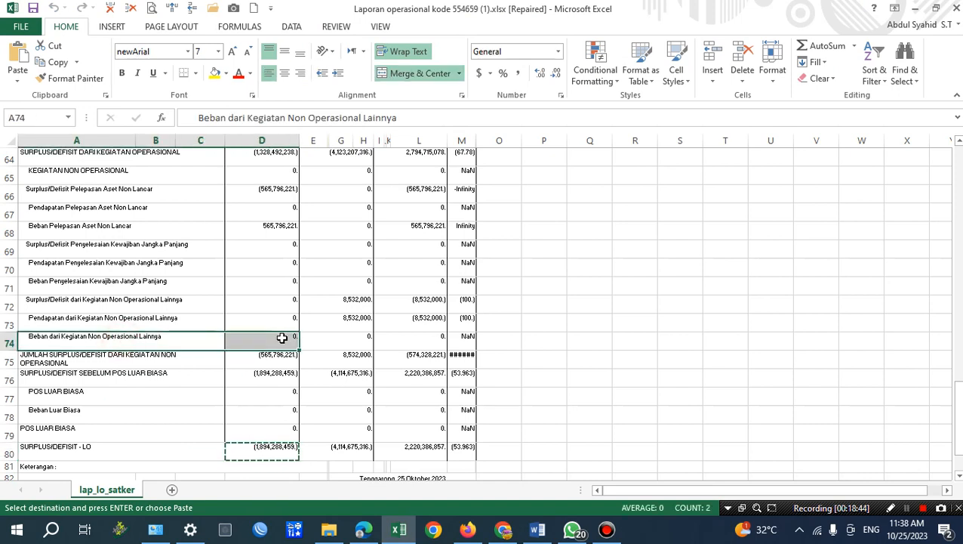
{"action": "left_click", "coordinate": [281, 356]}
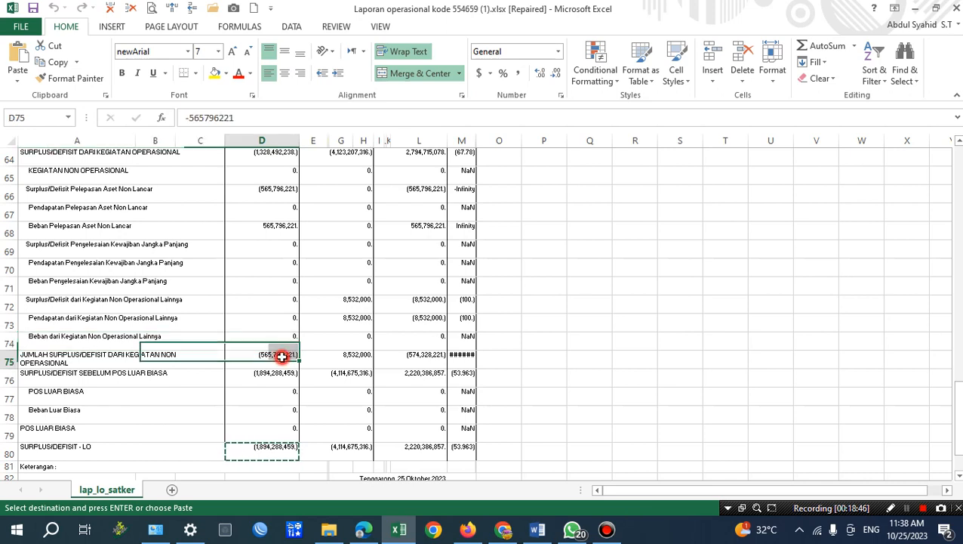
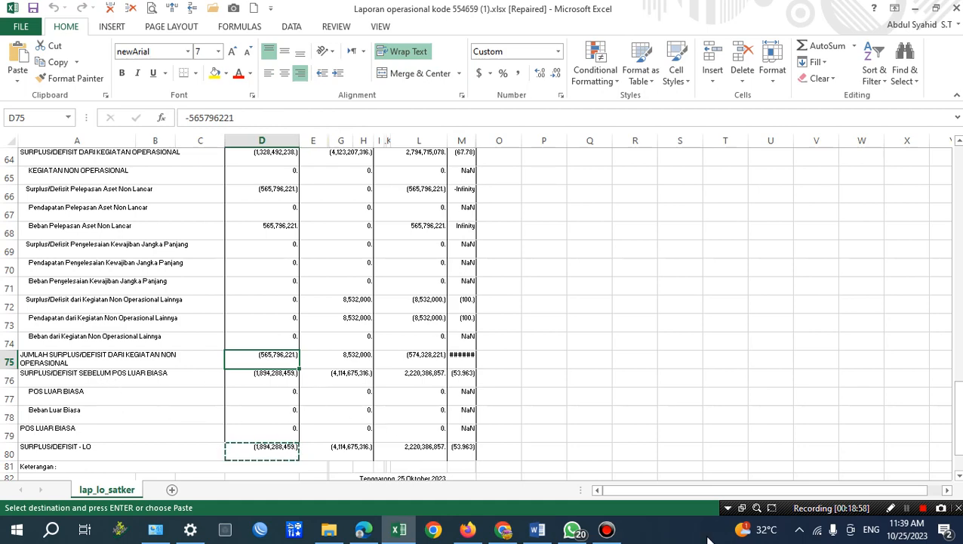
Switch to Word and review the Laporan Operasional amounts and the Laporan Perubahan Ekuitas paragraph.
{"action": "left_click", "coordinate": [536, 530]}
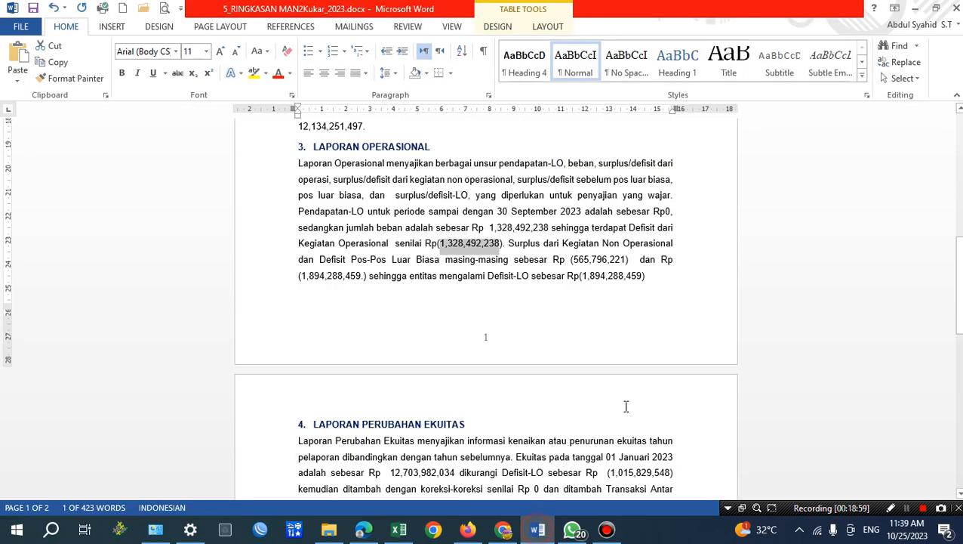
{"action": "left_click", "coordinate": [584, 264]}
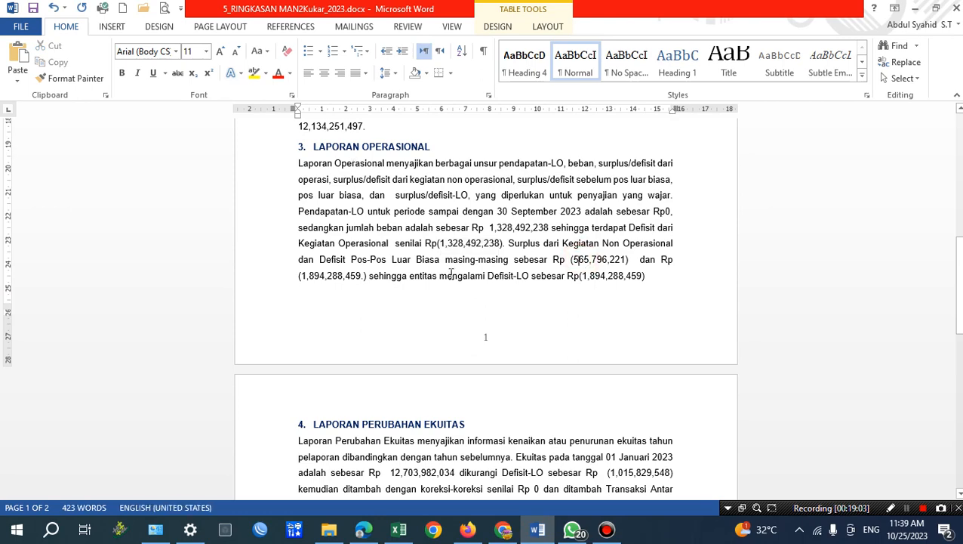
{"action": "scroll", "coordinate": [451, 273], "scroll_direction": "down", "scroll_amount": 5}
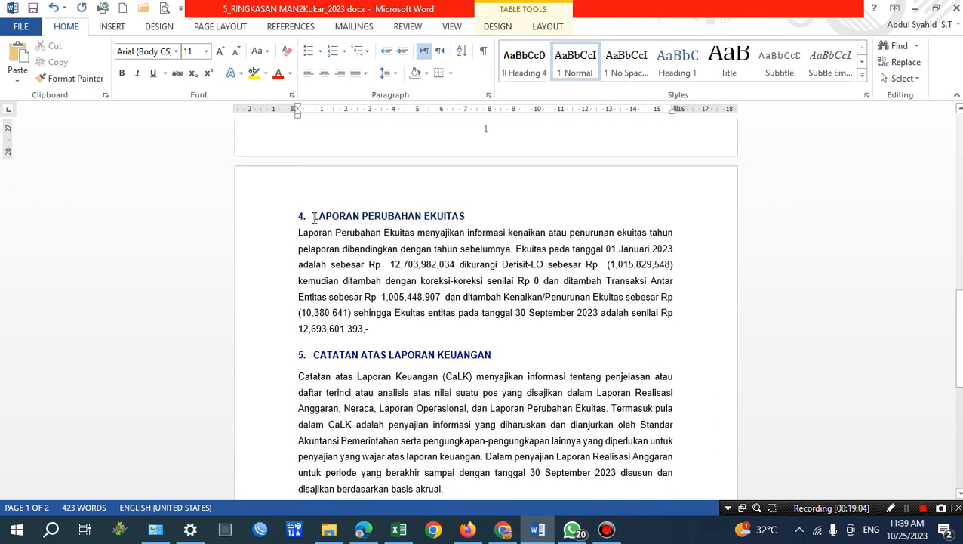
{"action": "left_click_drag", "start_coordinate": [314, 218], "coordinate": [499, 265]}
{"action": "left_click", "coordinate": [453, 312]}
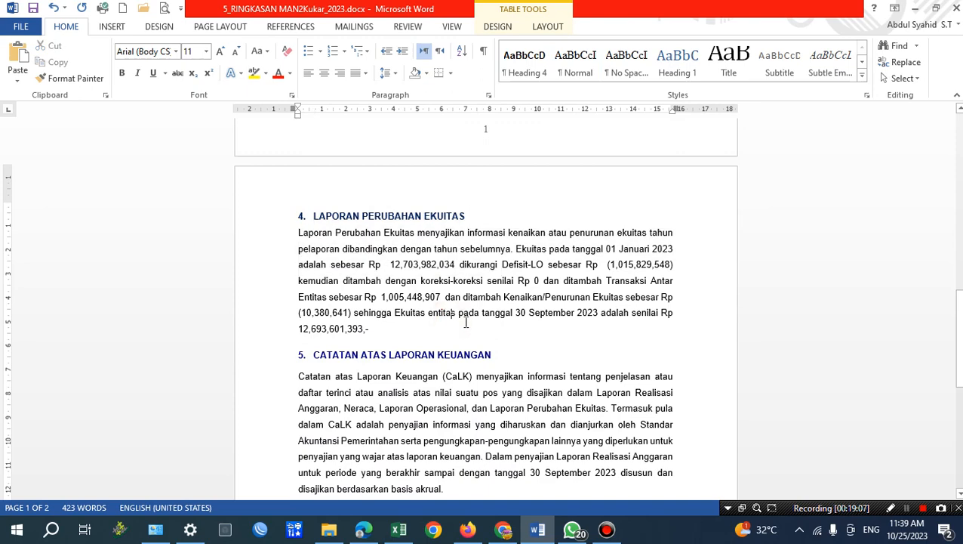
Switch to Excel and close the Laporan operasional workbook without saving its changes.
{"action": "left_click", "coordinate": [399, 530]}
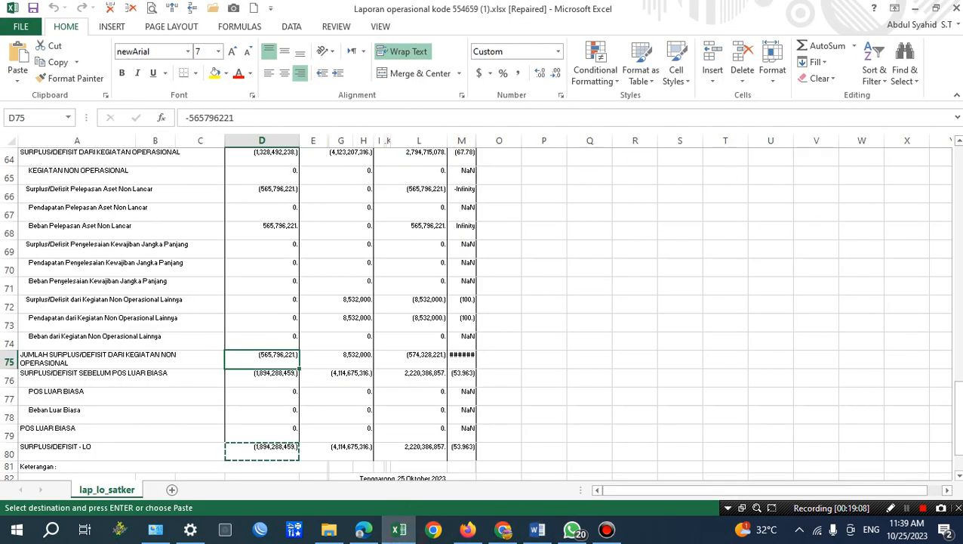
{"action": "left_click", "coordinate": [954, 11]}
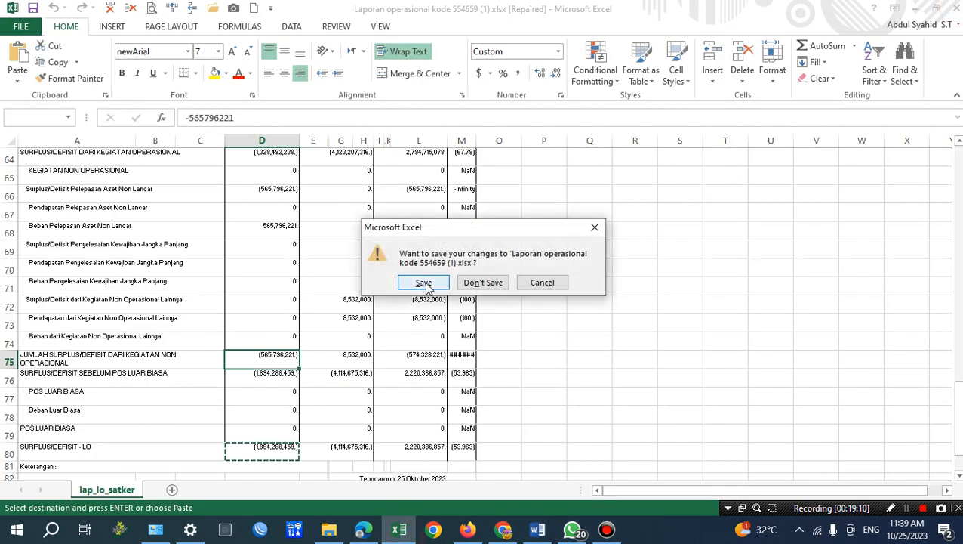
{"action": "left_click", "coordinate": [477, 284]}
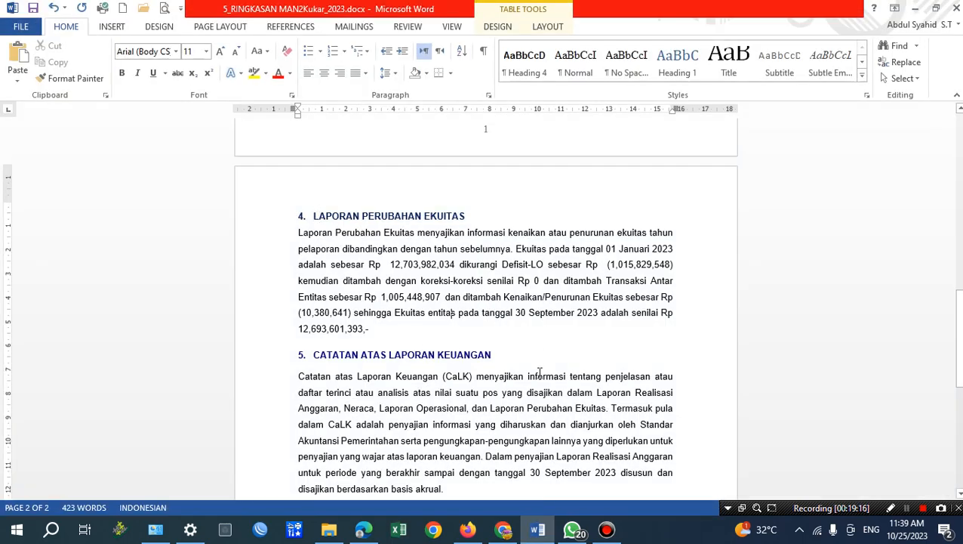
Switch to MONSAKTI in Chrome and download the Laporan Perubahan Ekuitas for period 2023-09 as an Excel file.
{"action": "left_click", "coordinate": [499, 530]}
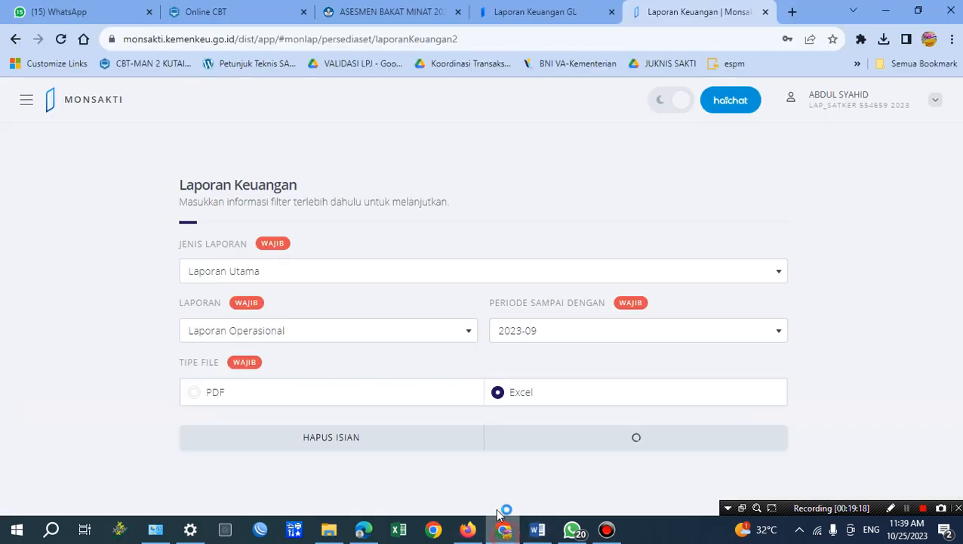
{"action": "left_click", "coordinate": [318, 331]}
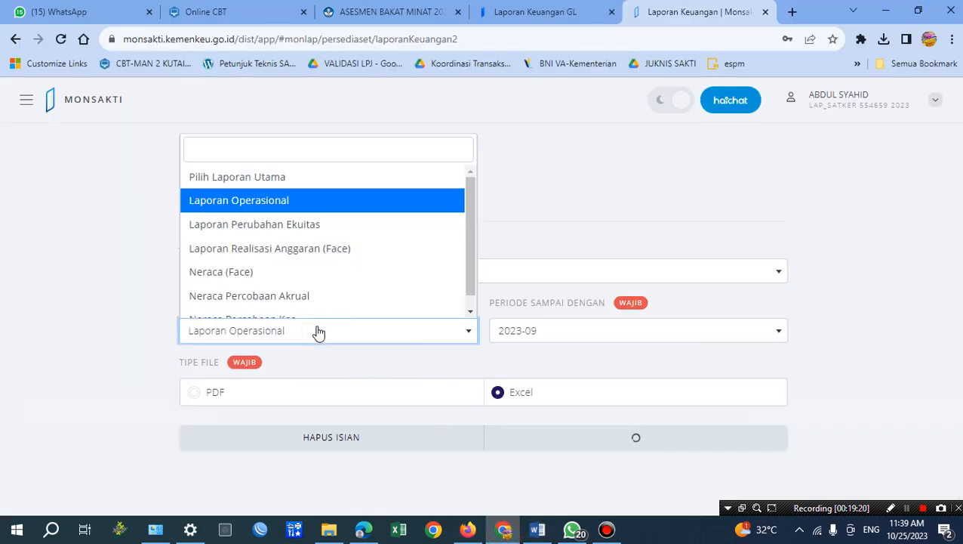
{"action": "left_click", "coordinate": [285, 225]}
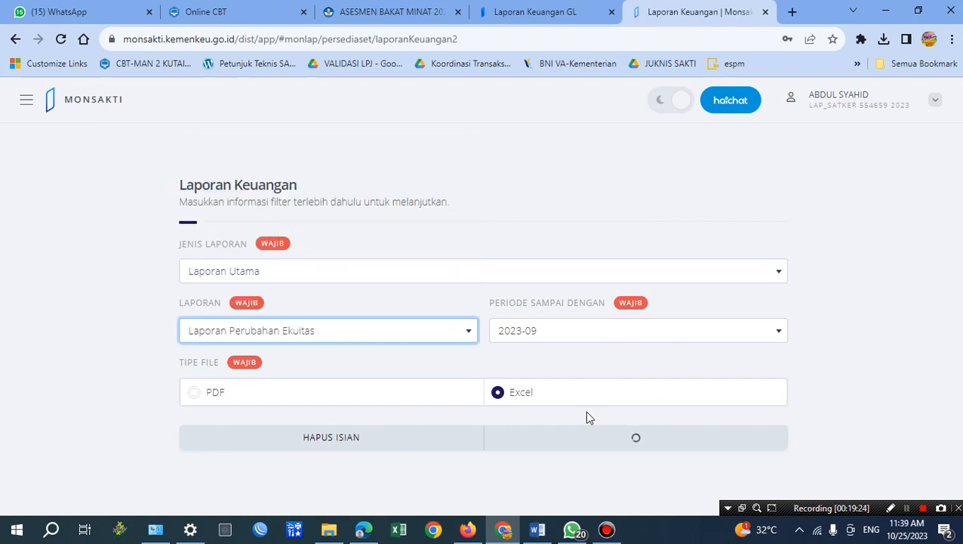
{"action": "left_click", "coordinate": [598, 438]}
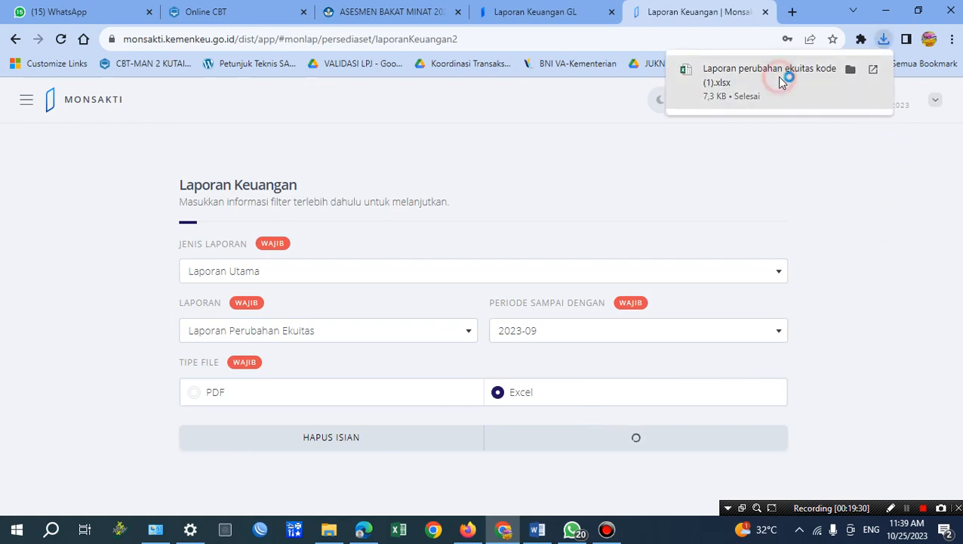
Open the downloaded Laporan perubahan ekuitas workbook in Excel and enable editing.
{"action": "left_click", "coordinate": [778, 77]}
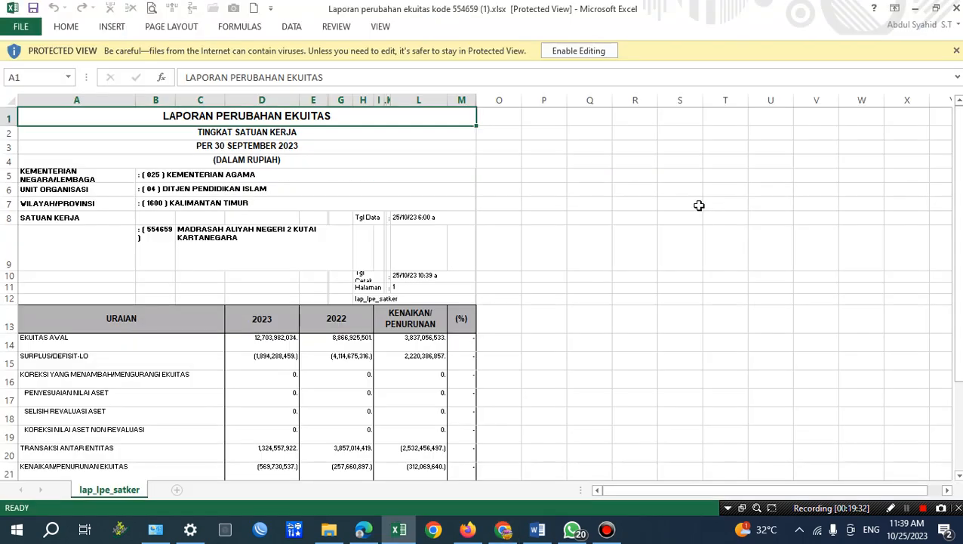
{"action": "left_click", "coordinate": [627, 399]}
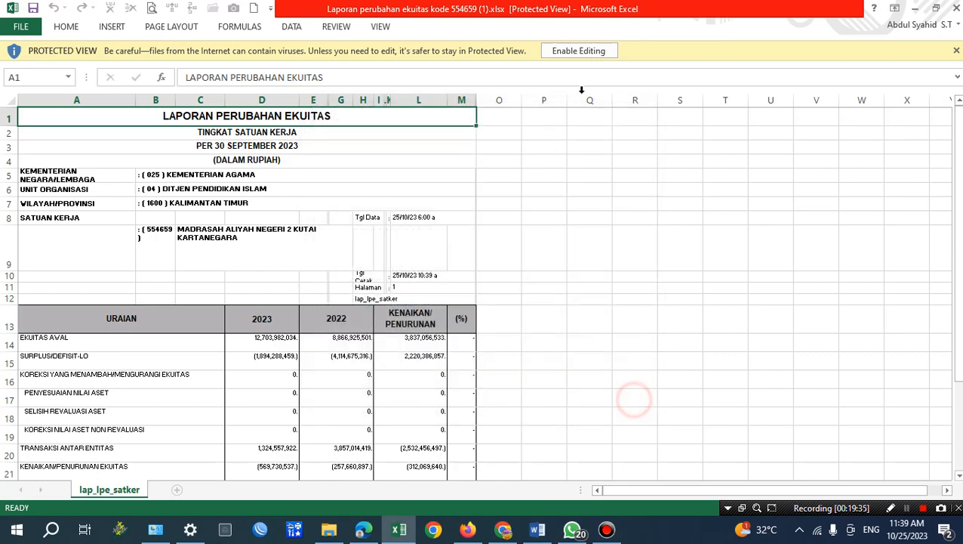
{"action": "left_click", "coordinate": [578, 50]}
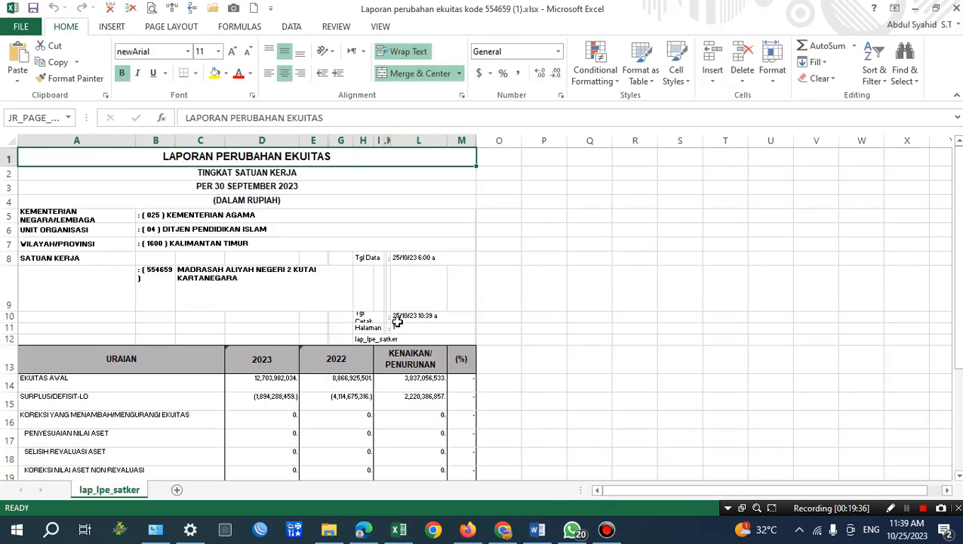
{"action": "scroll", "coordinate": [408, 348], "scroll_direction": "down", "scroll_amount": 3}
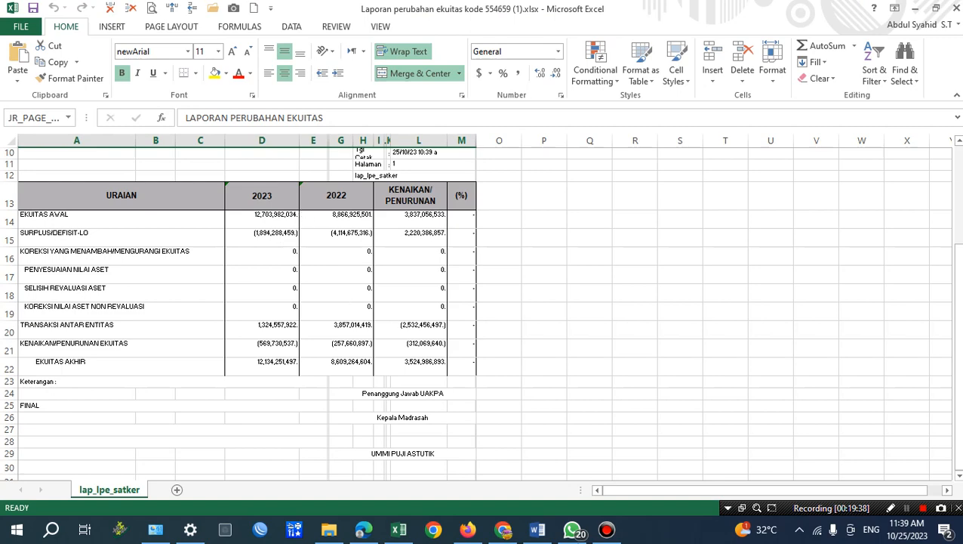
Compare Word's equity amount for 01 Januari 2023 with the 2023 EKUITAS AWAL value in the Excel report.
{"action": "left_click", "coordinate": [538, 530]}
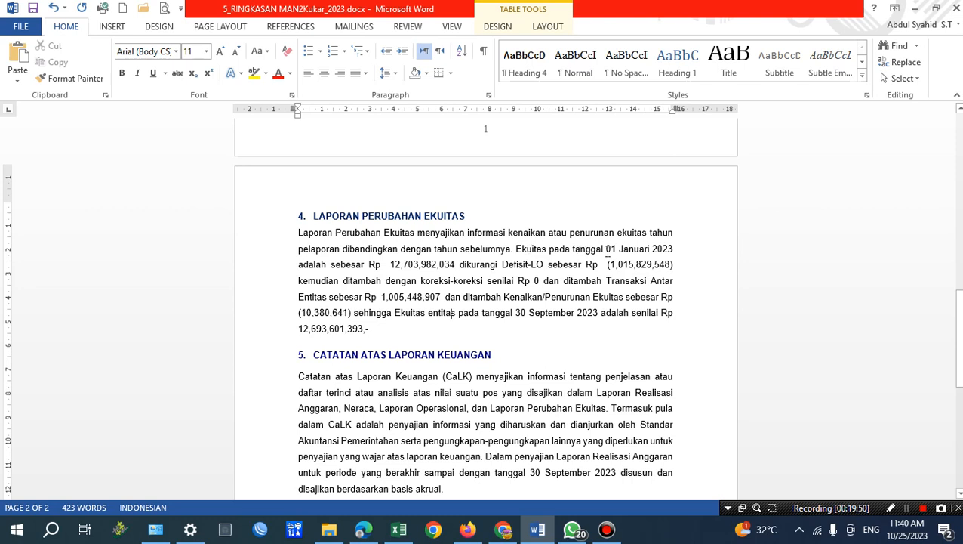
{"action": "left_click_drag", "start_coordinate": [606, 250], "coordinate": [673, 254]}
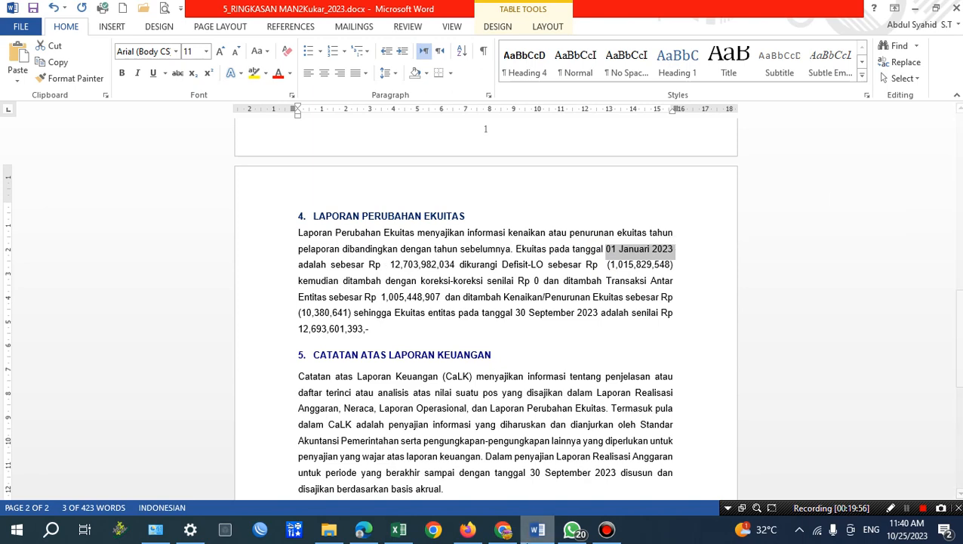
{"action": "left_click", "coordinate": [536, 535]}
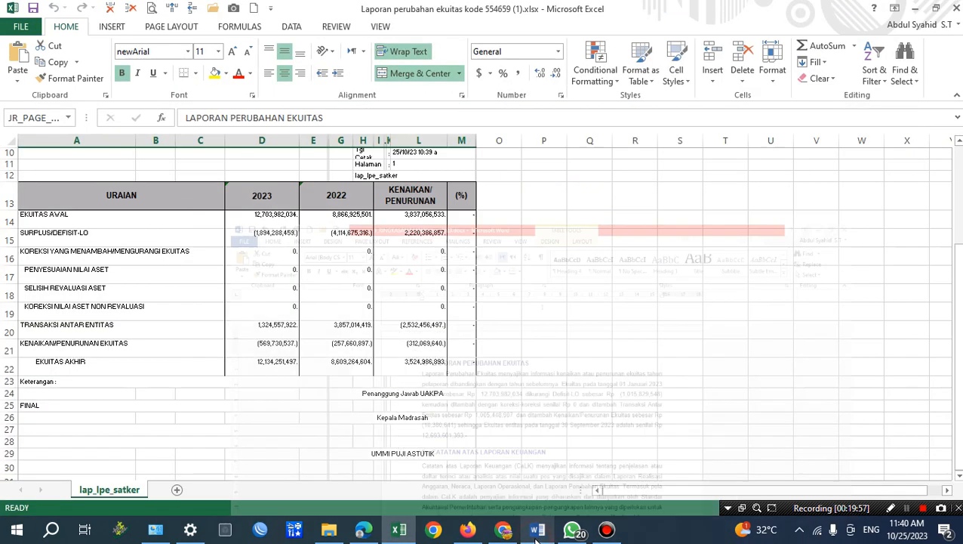
{"action": "left_click", "coordinate": [277, 214]}
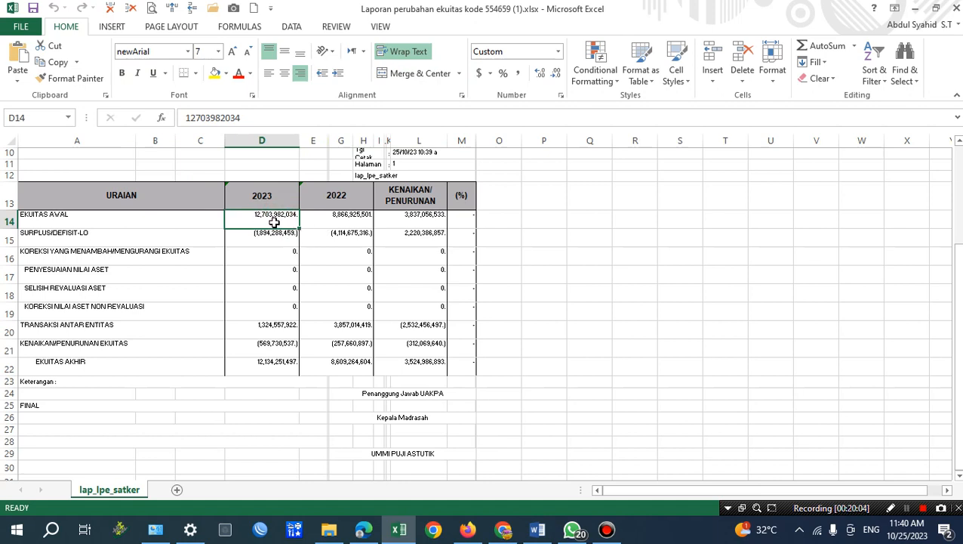
{"action": "key", "text": "ctrl+c"}
{"action": "left_click", "coordinate": [537, 530]}
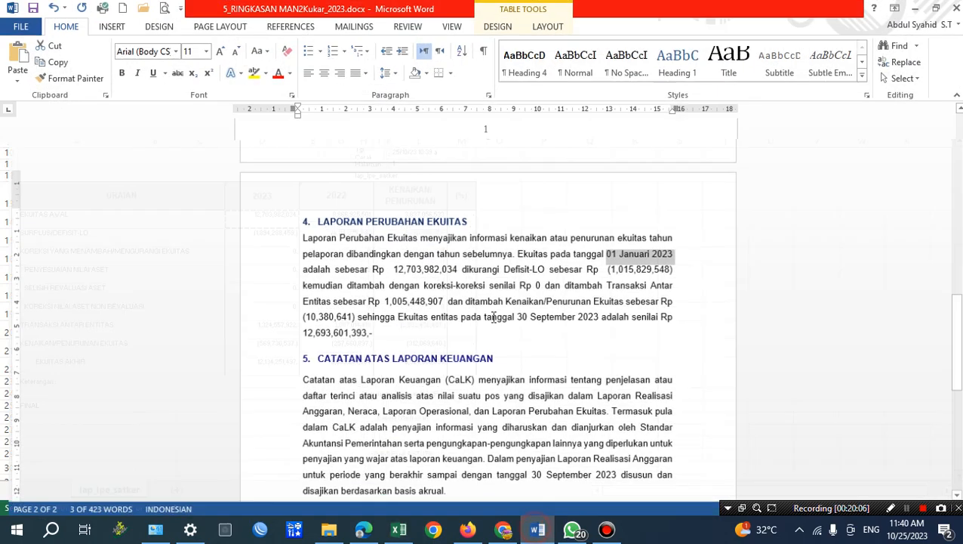
{"action": "left_click_drag", "start_coordinate": [390, 264], "coordinate": [454, 266]}
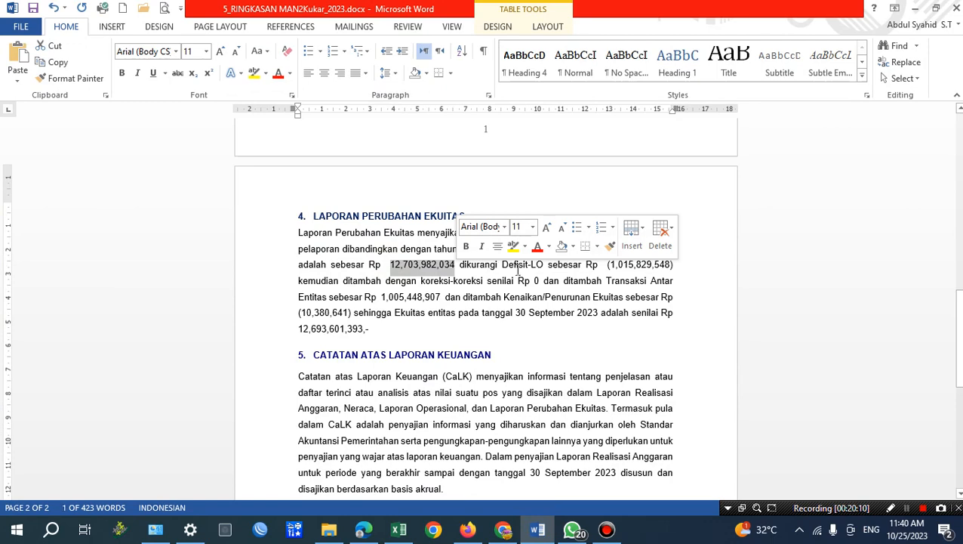
Copy the 2023 SURPLUS/DEFISIT-LO value from Excel and replace the Defisit-LO amount in Word's Laporan Perubahan Ekuitas paragraph with (1,894,288,459.).
{"action": "left_click", "coordinate": [576, 265]}
{"action": "left_click", "coordinate": [398, 530]}
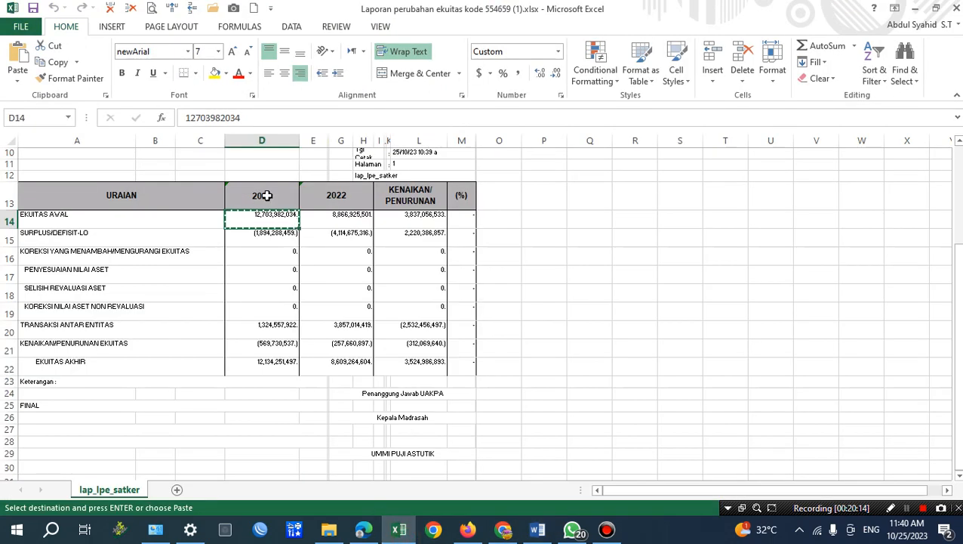
{"action": "left_click", "coordinate": [283, 232]}
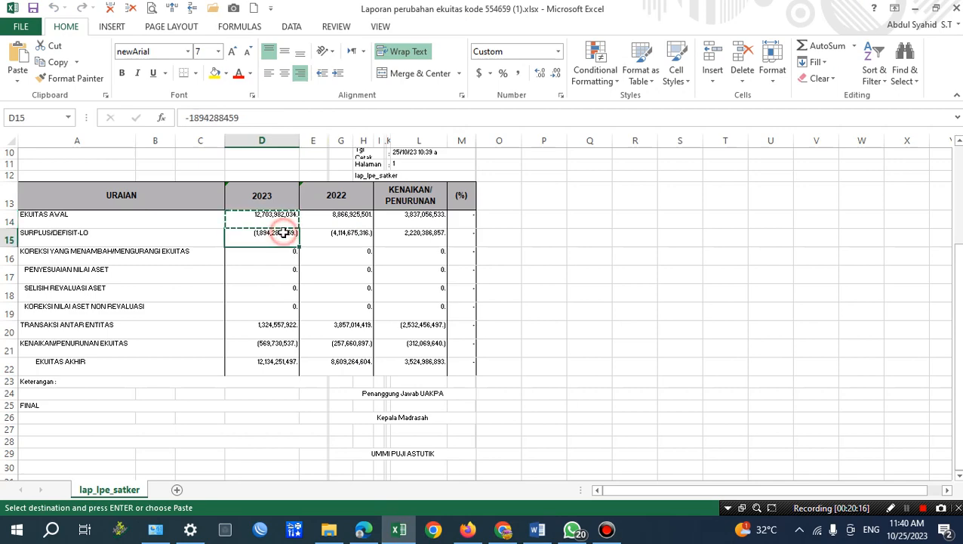
{"action": "key", "text": "ctrl+c"}
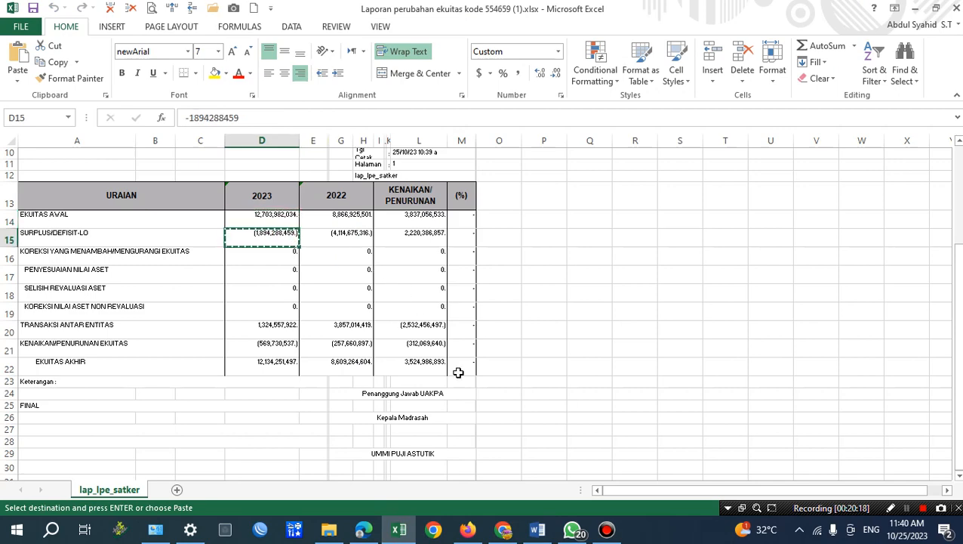
{"action": "left_click", "coordinate": [537, 529]}
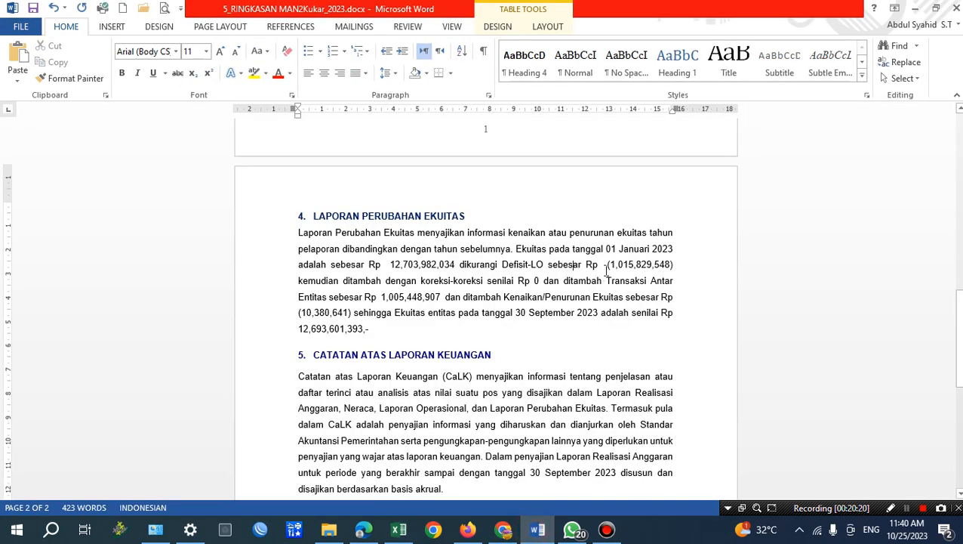
{"action": "left_click_drag", "start_coordinate": [608, 264], "coordinate": [673, 264]}
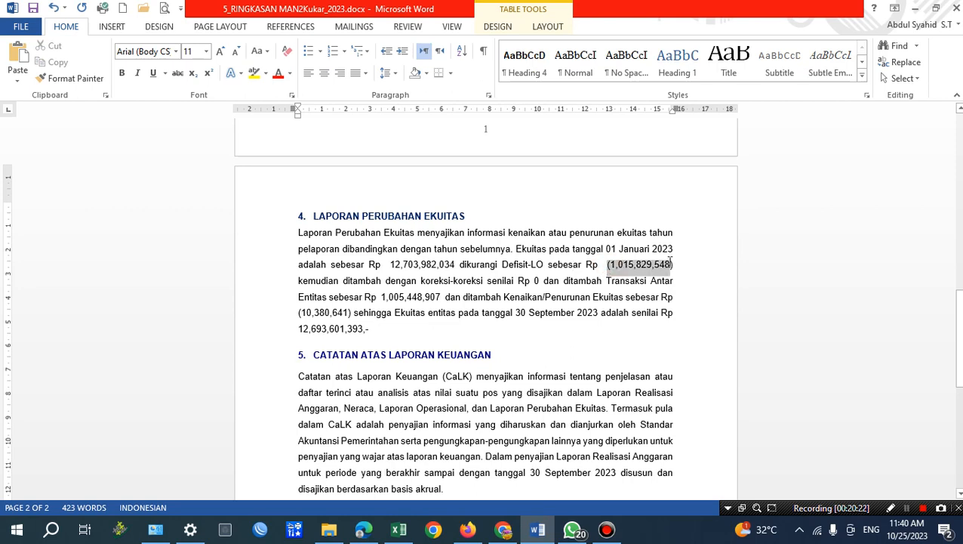
{"action": "left_click", "coordinate": [17, 76]}
{"action": "left_click", "coordinate": [123, 116]}
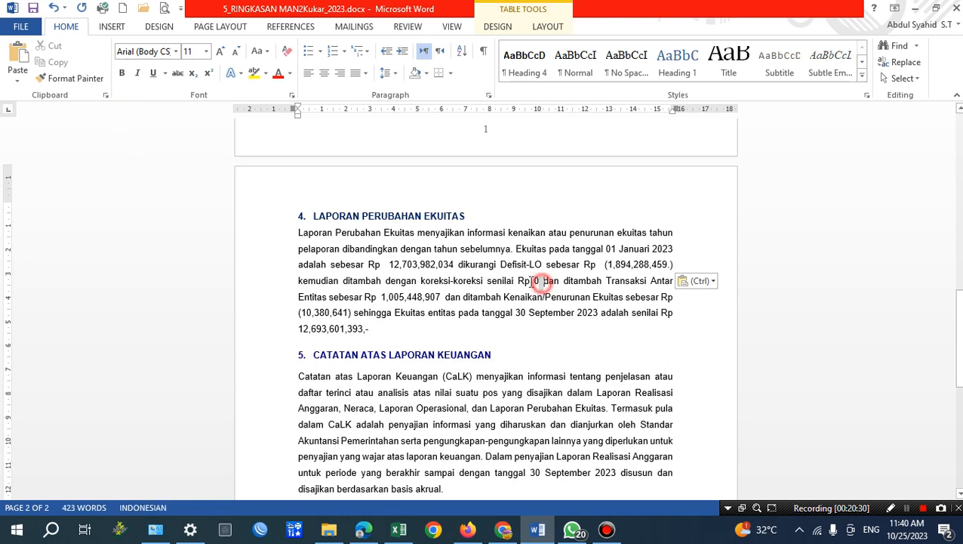
Check the koreksi-koreksi amount in Word against the 2023 KOREKSI YANG MENAMBAH/MENGURANGI EKUITAS value in Excel.
{"action": "left_click_drag", "start_coordinate": [540, 281], "coordinate": [518, 281]}
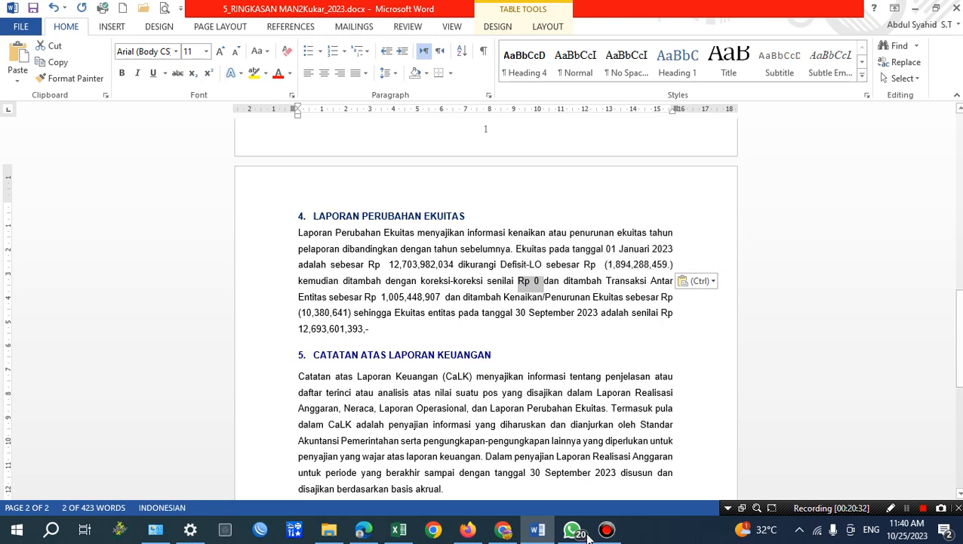
{"action": "left_click", "coordinate": [399, 529]}
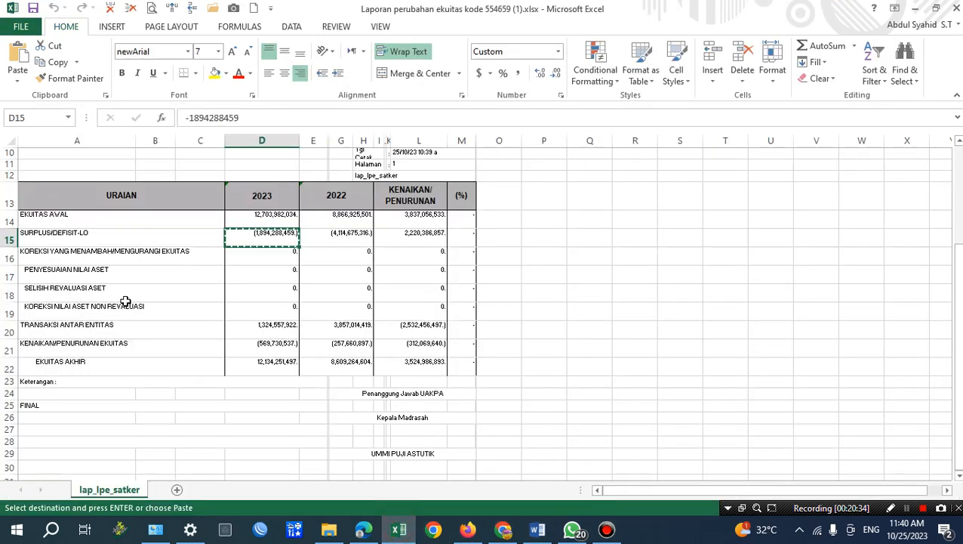
{"action": "left_click", "coordinate": [276, 252]}
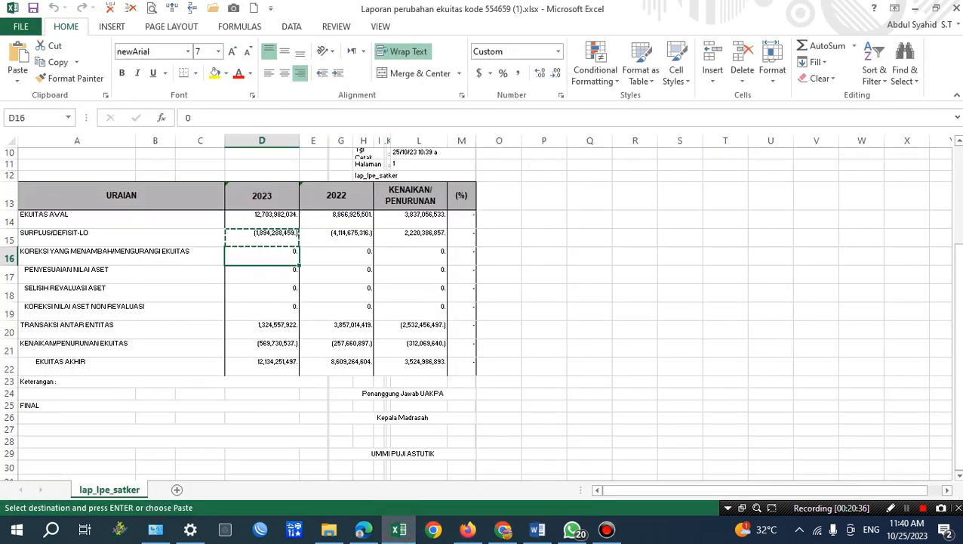
{"action": "left_click", "coordinate": [538, 529]}
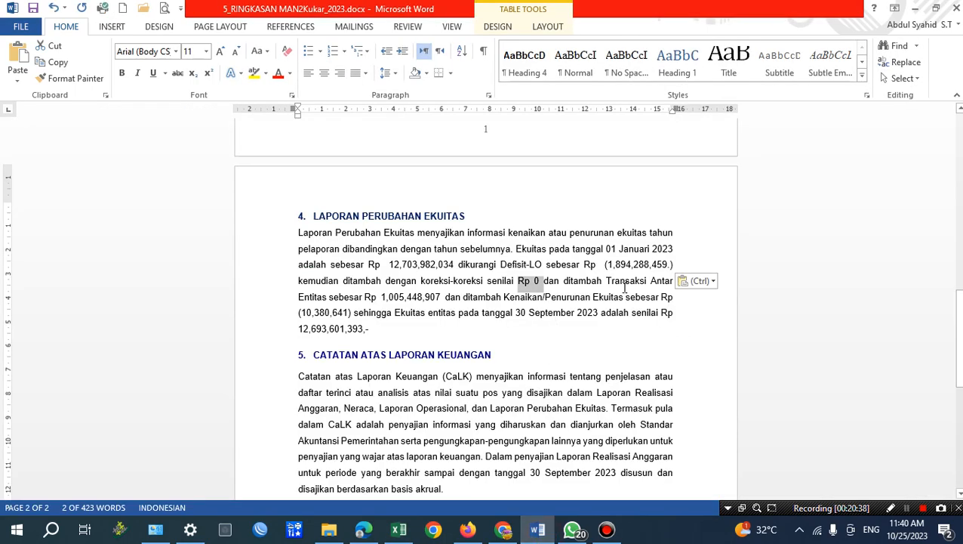
Copy the 2023 TRANSAKSI ANTAR ENTITAS value from Excel and replace the Transaksi Antar Entitas amount in Word with 1,324,557,922, without the trailing period.
{"action": "left_click", "coordinate": [625, 284]}
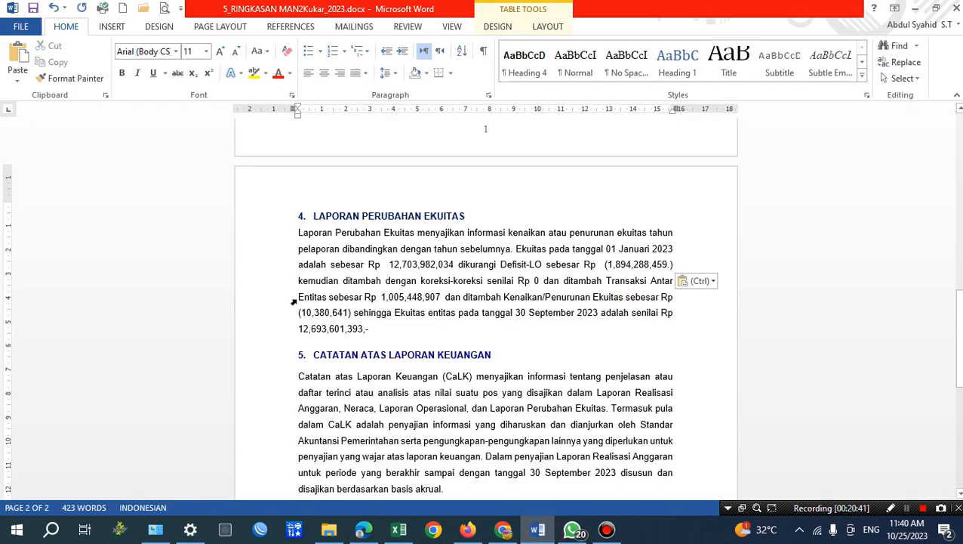
{"action": "left_click", "coordinate": [294, 301]}
{"action": "left_click", "coordinate": [299, 297]}
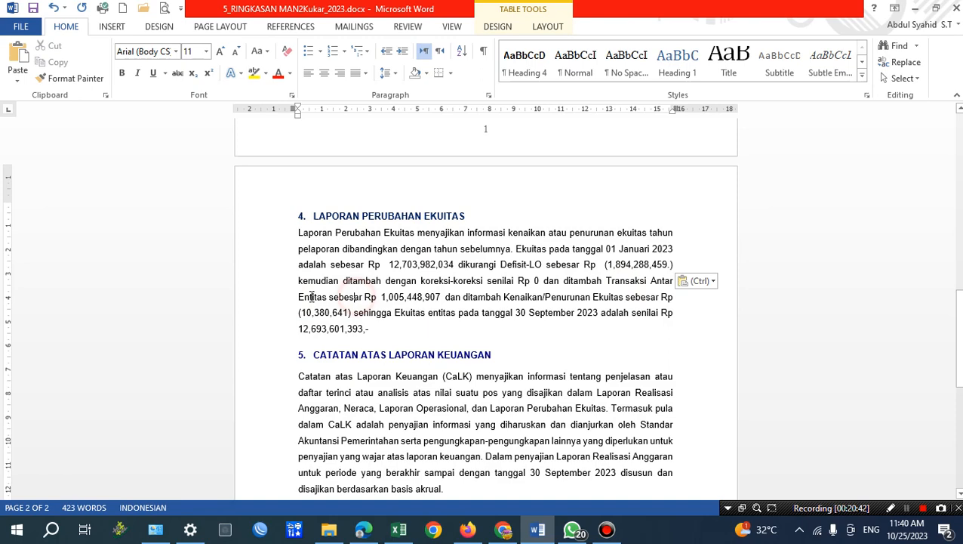
{"action": "left_click_drag", "start_coordinate": [391, 298], "coordinate": [441, 298]}
{"action": "left_click", "coordinate": [380, 299]}
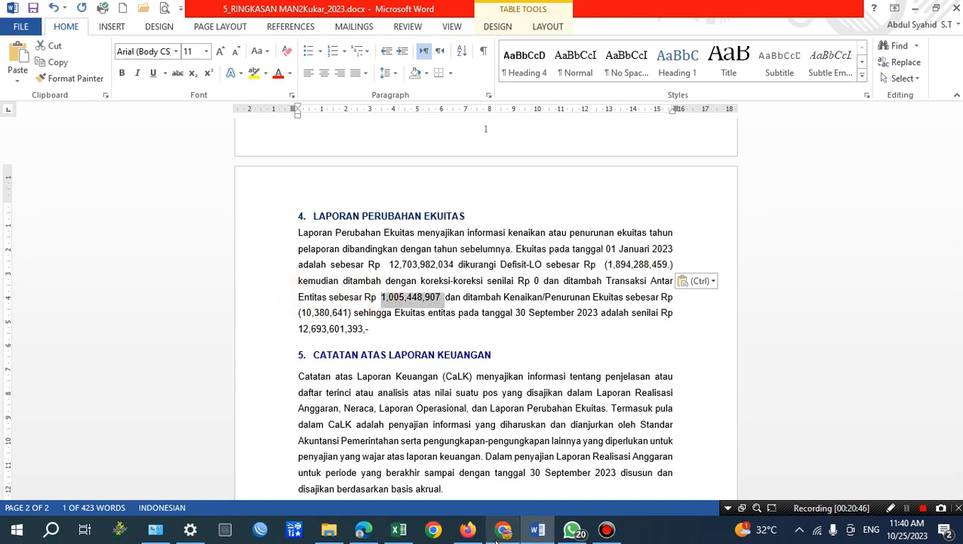
{"action": "left_click", "coordinate": [398, 529]}
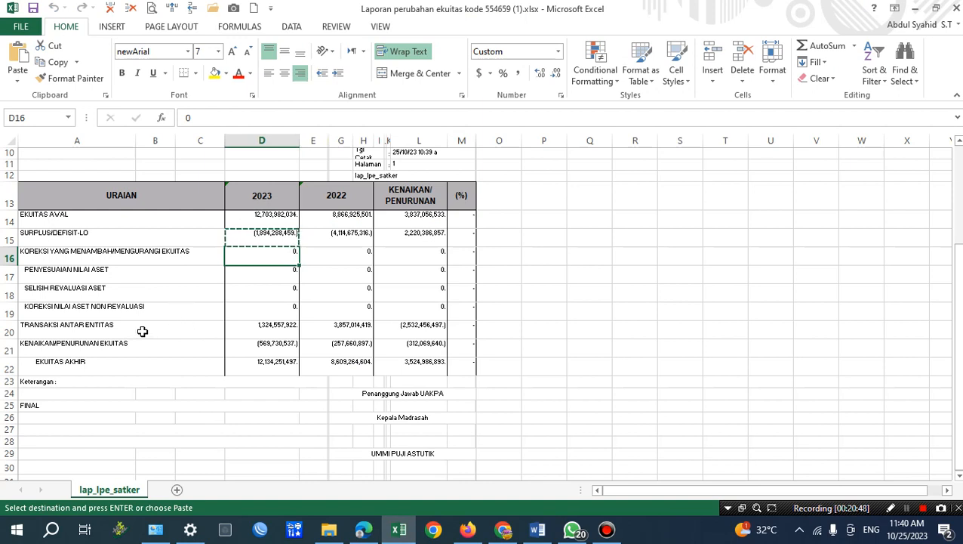
{"action": "left_click", "coordinate": [264, 325]}
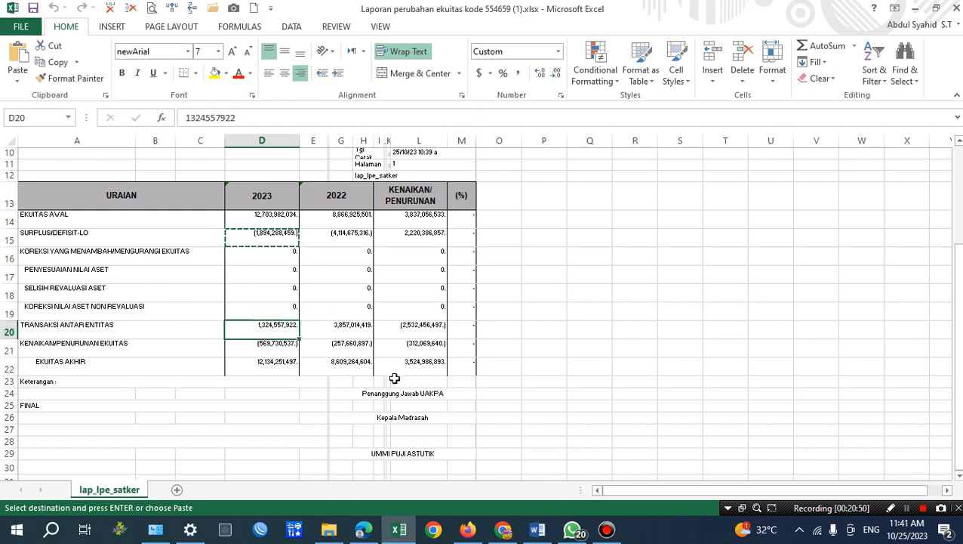
{"action": "key", "text": "Escape"}
{"action": "key", "text": "ctrl+c"}
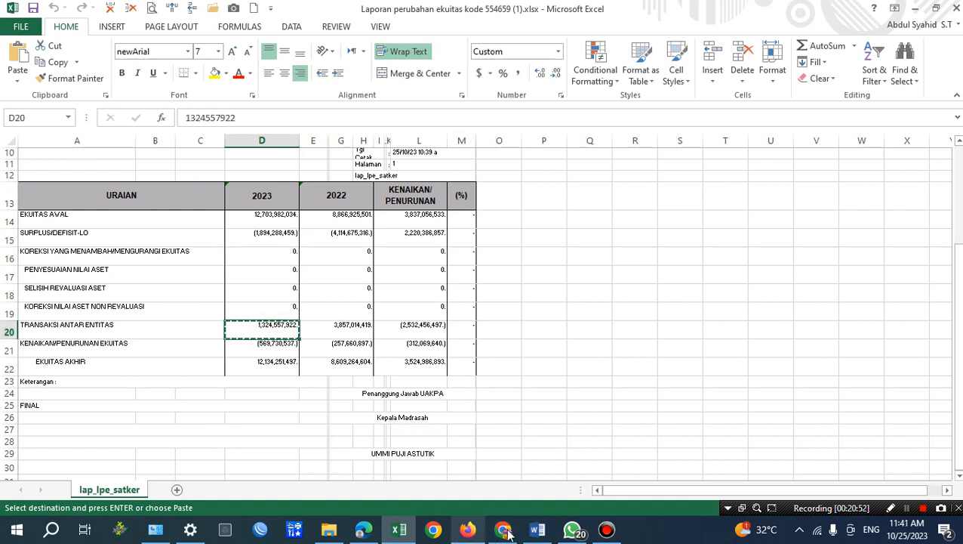
{"action": "left_click", "coordinate": [538, 529]}
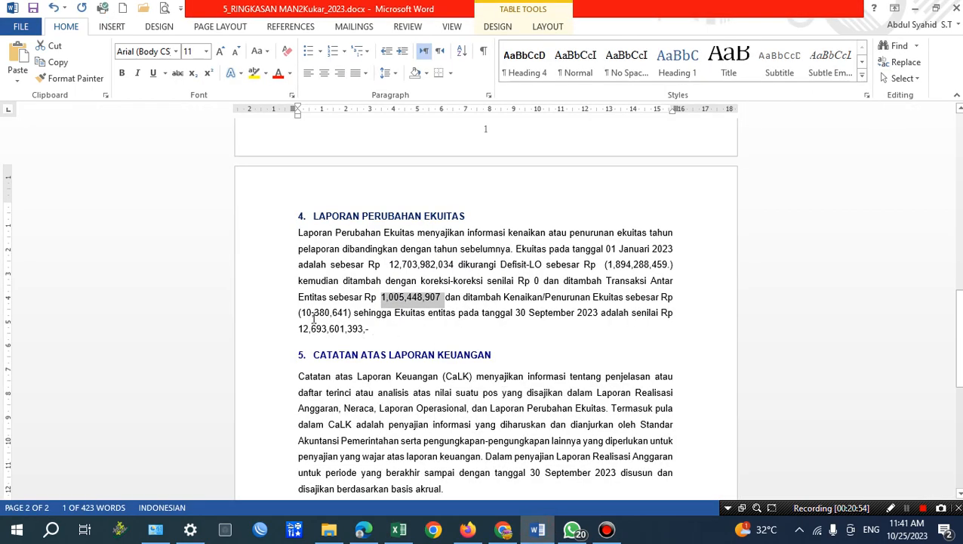
{"action": "left_click", "coordinate": [17, 84]}
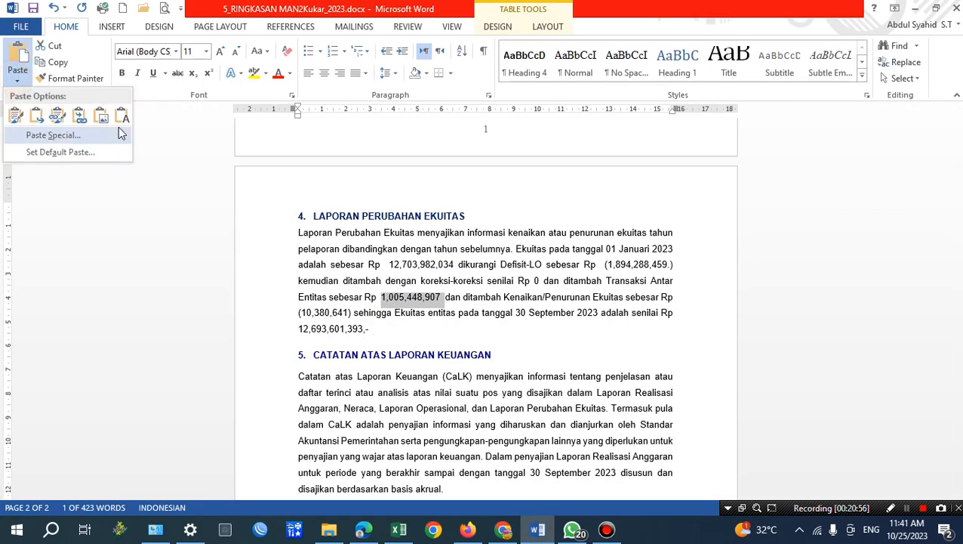
{"action": "left_click", "coordinate": [57, 114]}
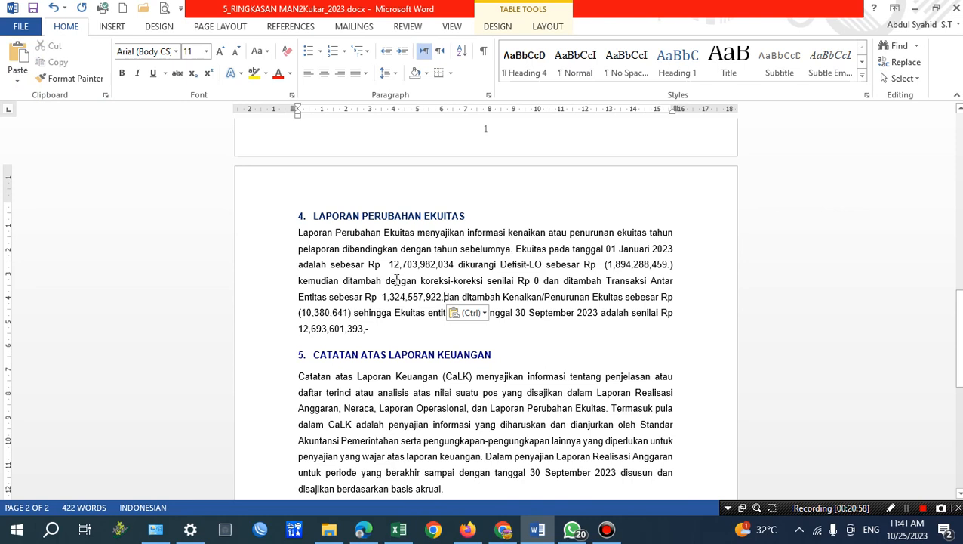
{"action": "key", "text": "BackSpace"}
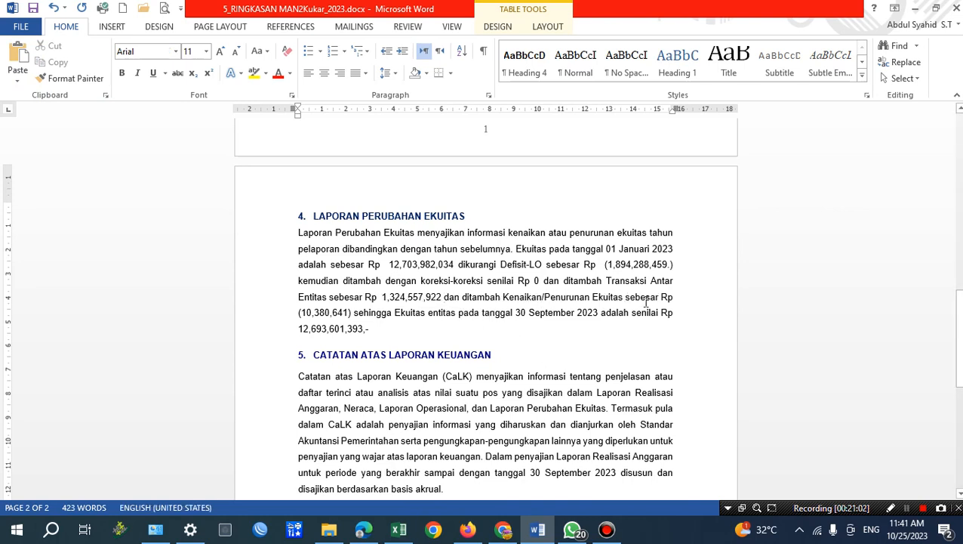
Copy the 2023 KENAIKAN/PENURUNAN EKUITAS value from Excel and replace Word's Kenaikan/Penurunan Ekuitas amount with (569,730,537), as plain text without the inner period.
{"action": "left_click", "coordinate": [301, 311]}
{"action": "left_click_drag", "start_coordinate": [300, 312], "coordinate": [347, 312]}
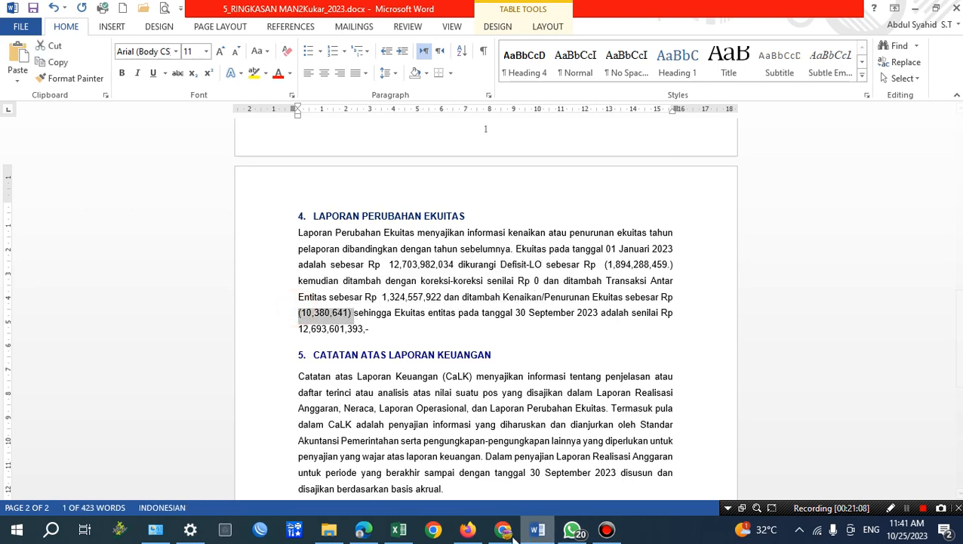
{"action": "mouse_move", "coordinate": [435, 533]}
{"action": "left_click", "coordinate": [399, 531]}
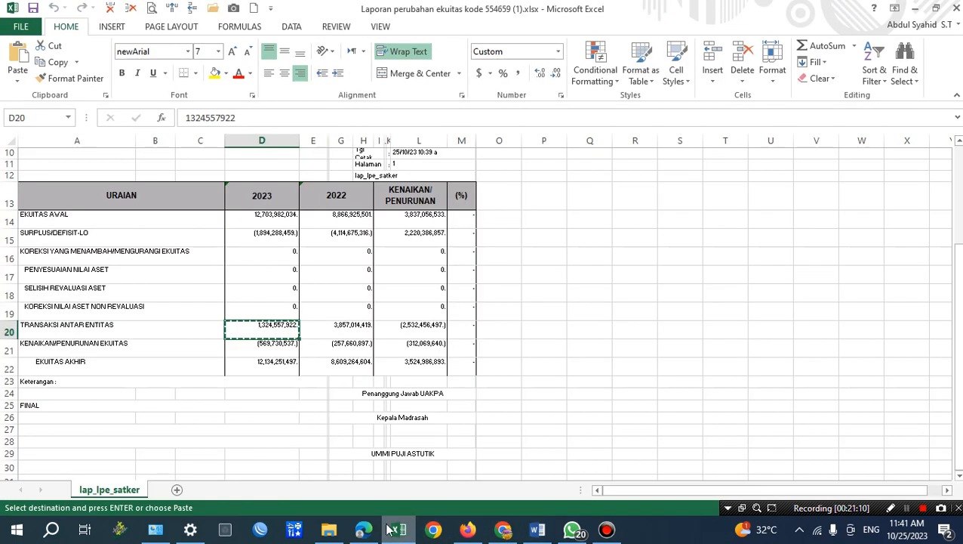
{"action": "left_click", "coordinate": [278, 345]}
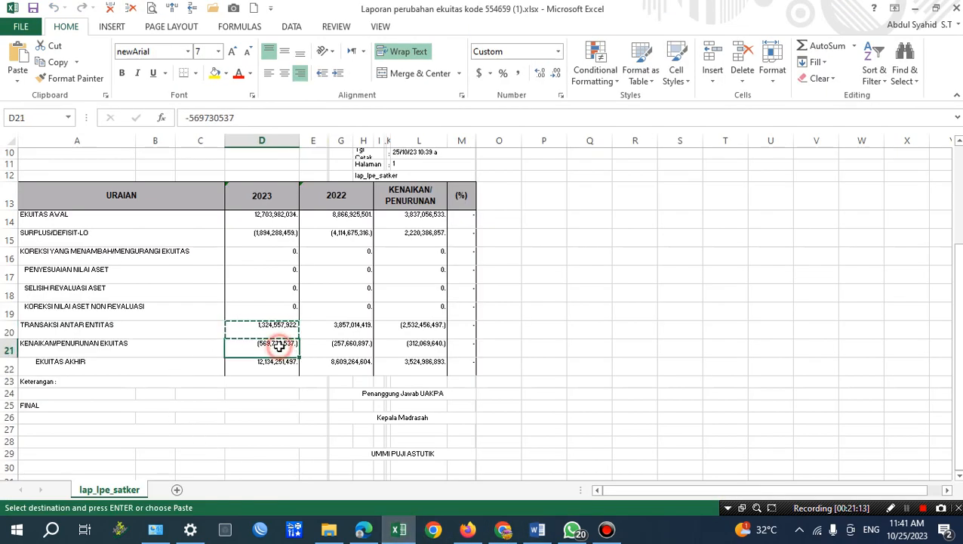
{"action": "key", "text": "Escape"}
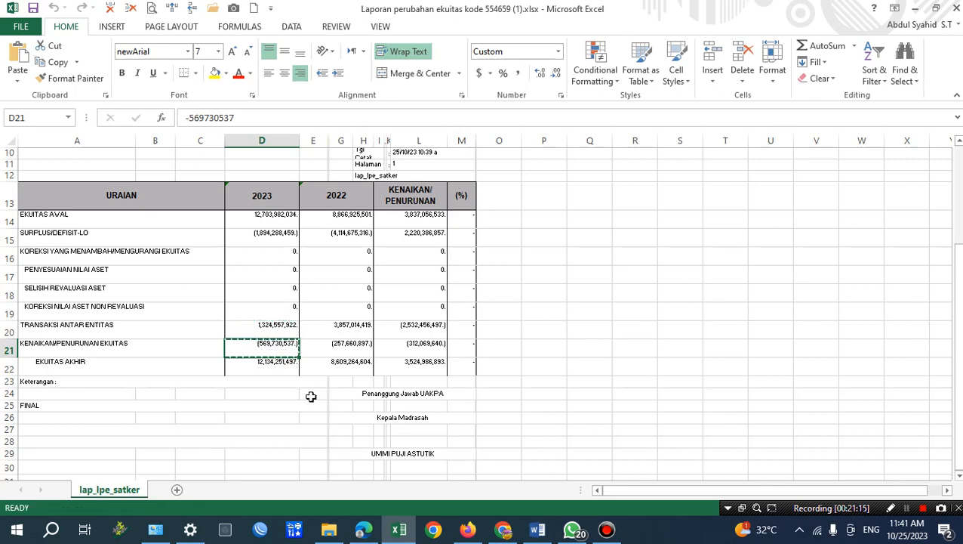
{"action": "key", "text": "ctrl+c"}
{"action": "left_click", "coordinate": [538, 531]}
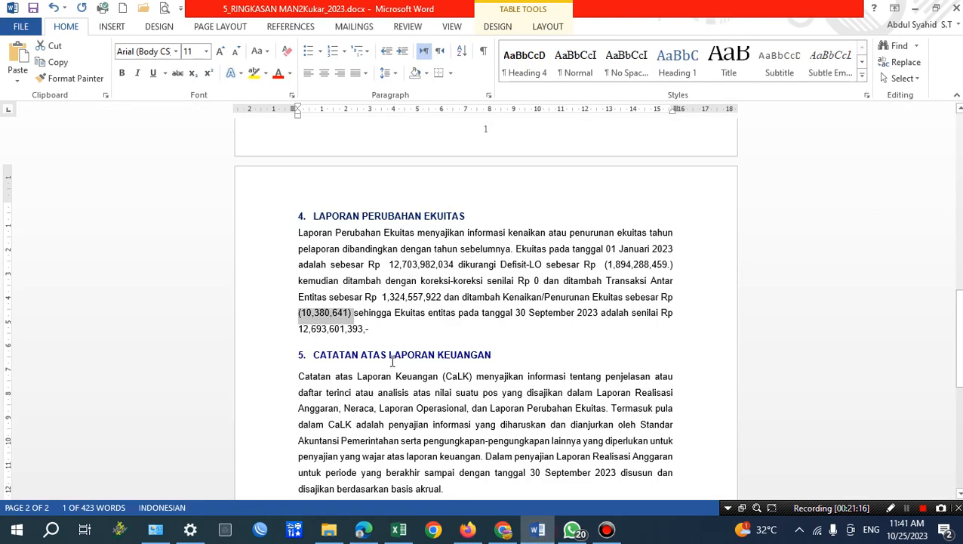
{"action": "left_click", "coordinate": [18, 76]}
{"action": "left_click", "coordinate": [123, 119]}
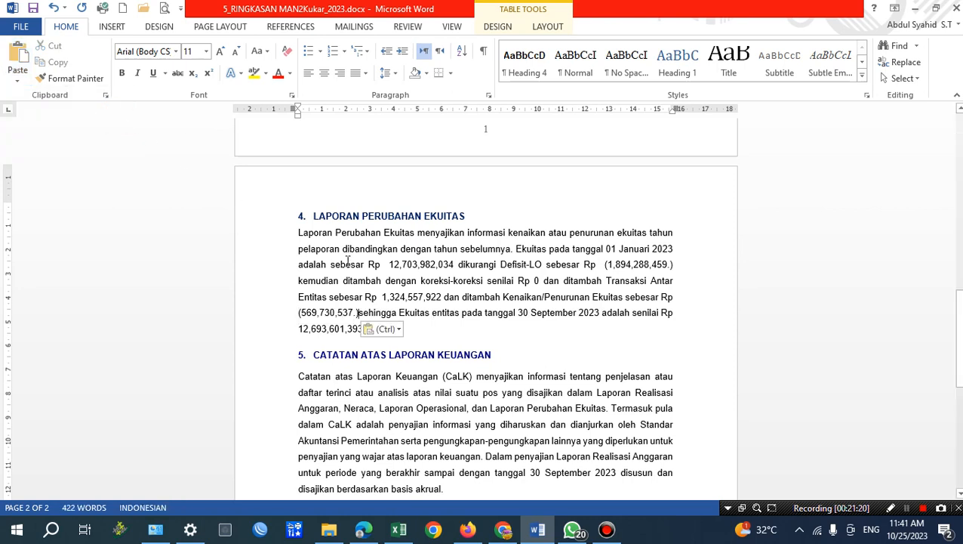
{"action": "left_click", "coordinate": [356, 313]}
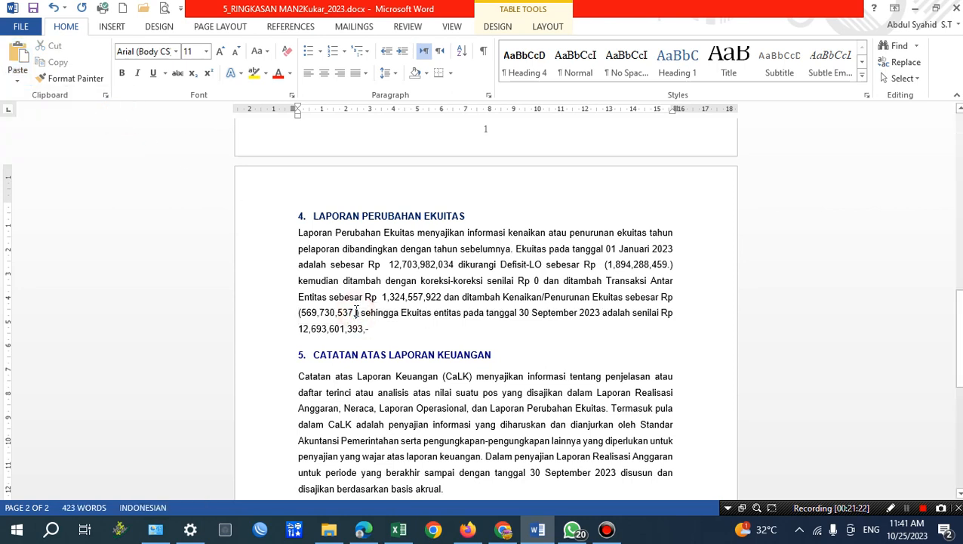
{"action": "key", "text": "BackSpace"}
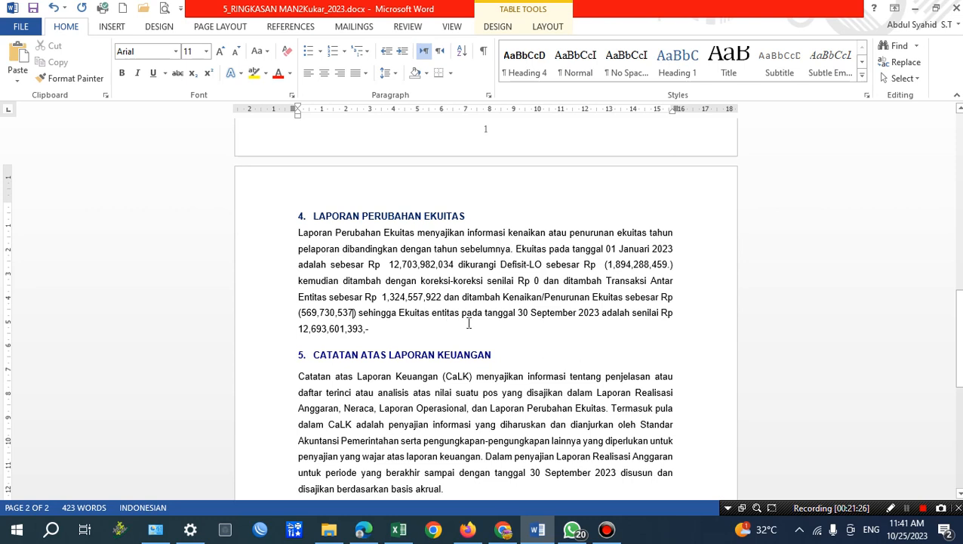
Copy the 2023 EKUITAS AKHIR value from Excel and replace Word's equity amount for 30 September 2023 with 12,134,251,497, keeping the closing ",-".
{"action": "left_click_drag", "start_coordinate": [519, 312], "coordinate": [586, 312]}
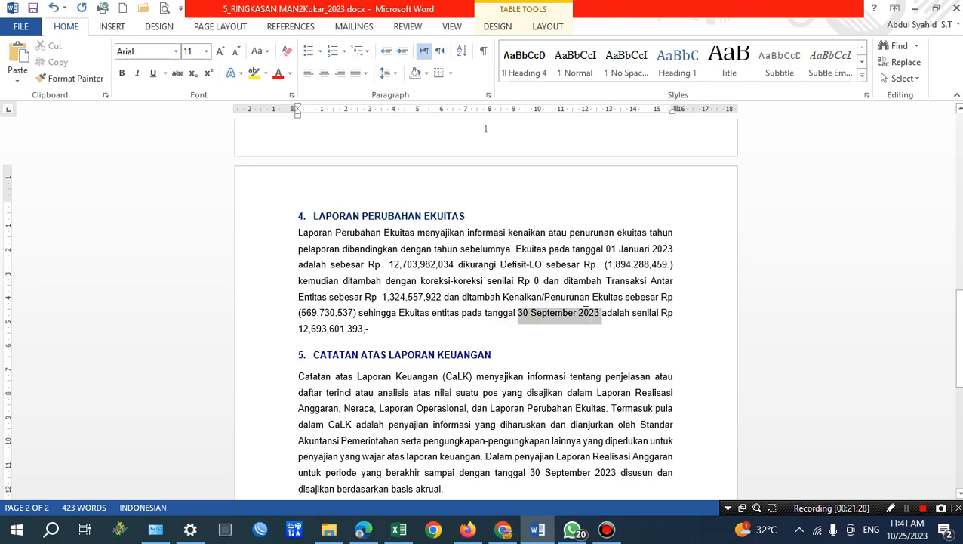
{"action": "left_click", "coordinate": [400, 530]}
{"action": "left_click", "coordinate": [275, 364]}
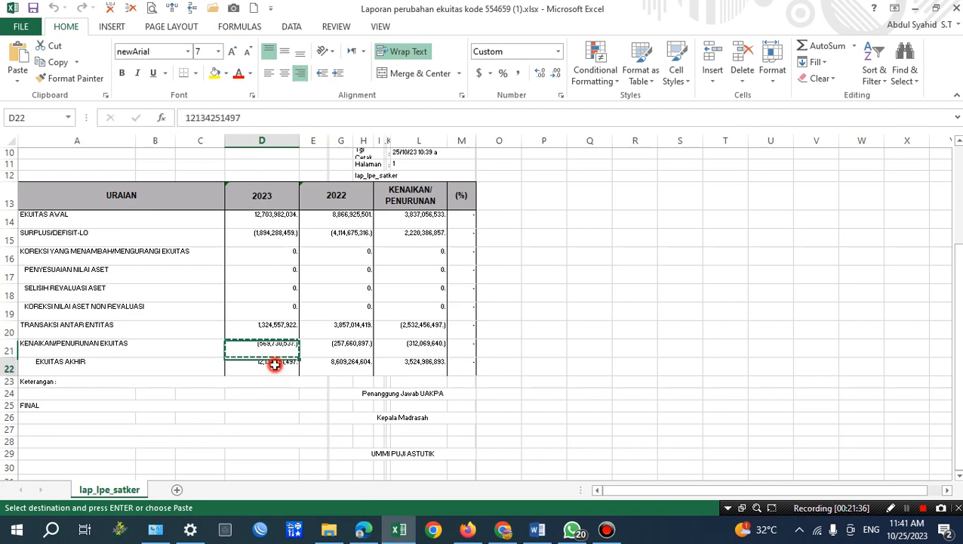
{"action": "key", "text": "ctrl+c"}
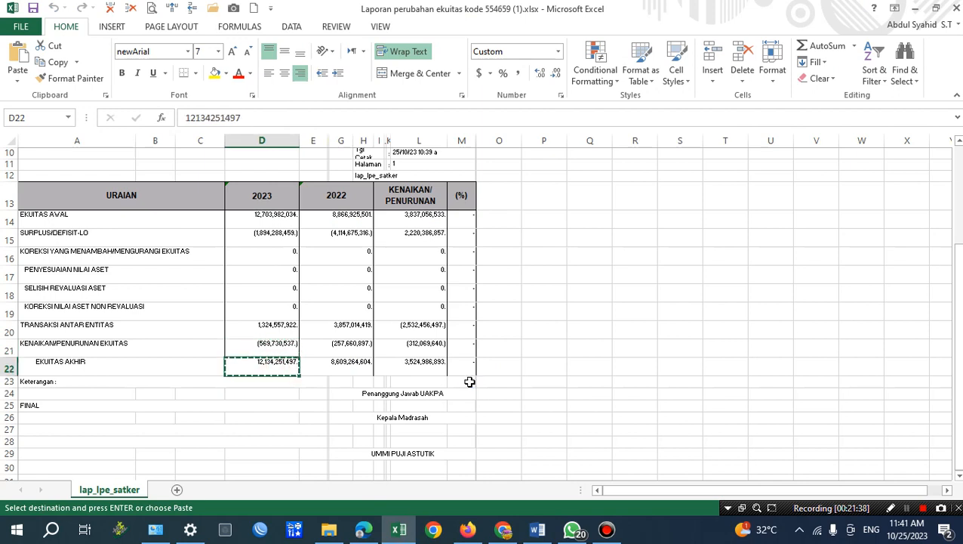
{"action": "left_click", "coordinate": [537, 531]}
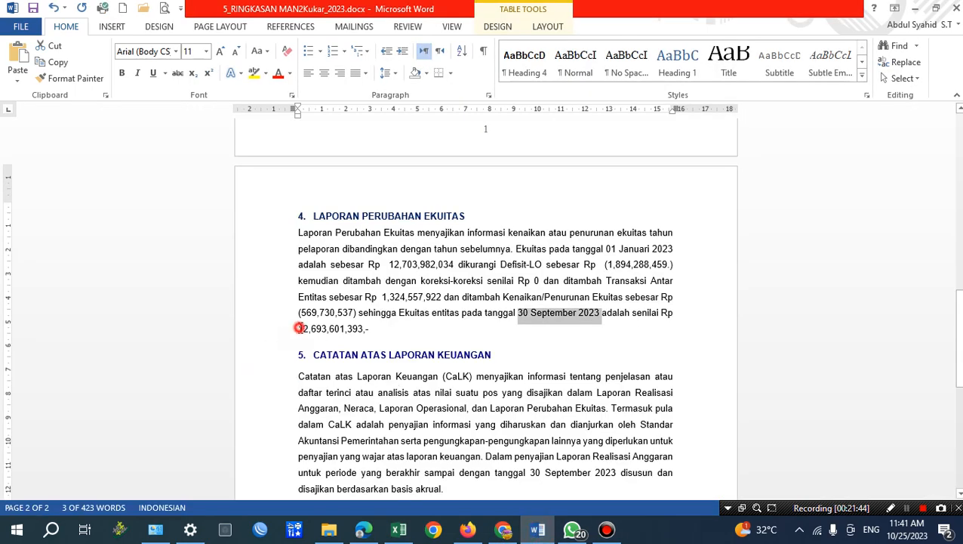
{"action": "left_click_drag", "start_coordinate": [299, 328], "coordinate": [370, 332]}
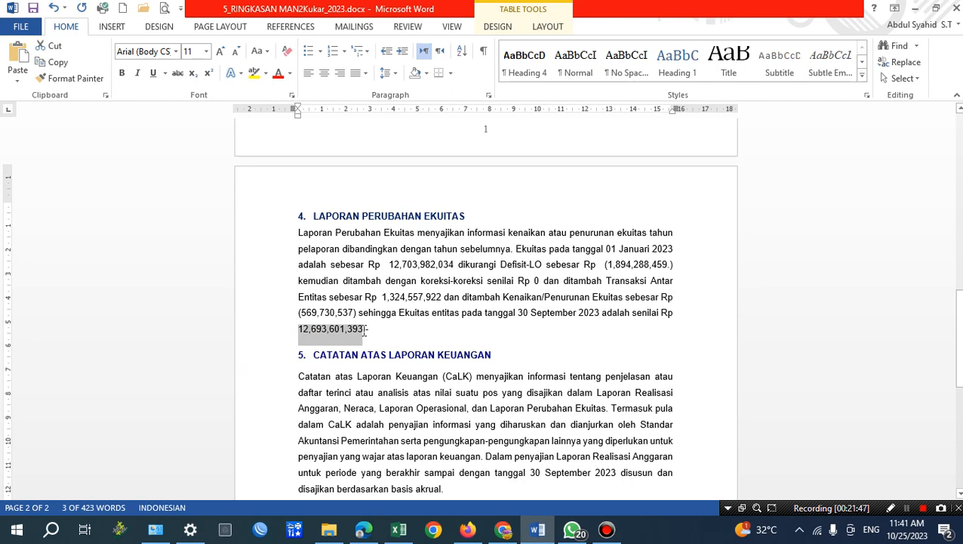
{"action": "left_click", "coordinate": [17, 79]}
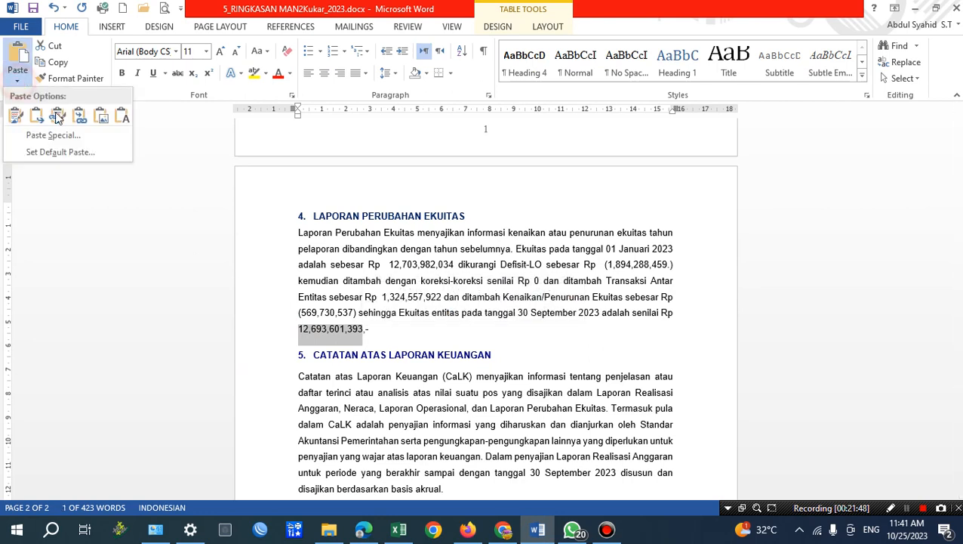
{"action": "left_click", "coordinate": [122, 120]}
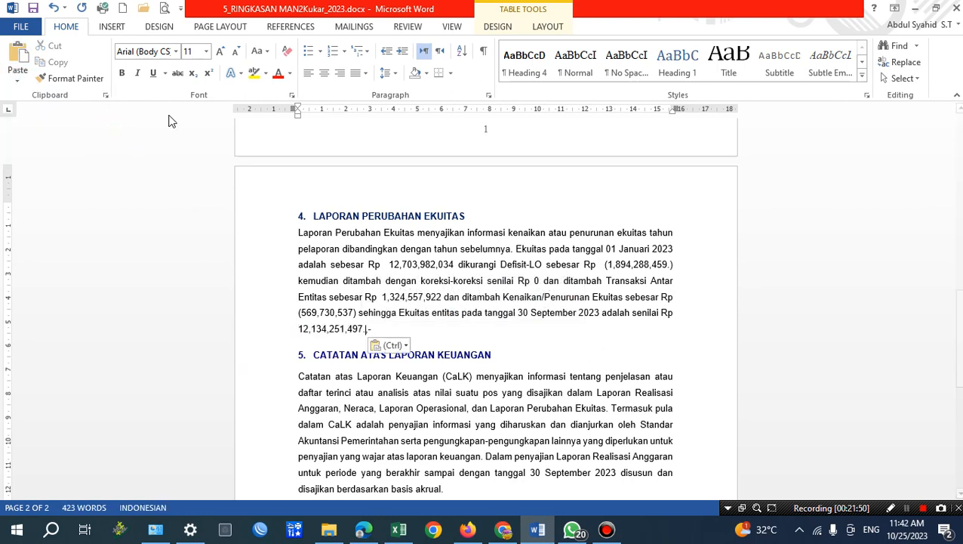
{"action": "left_click", "coordinate": [403, 333]}
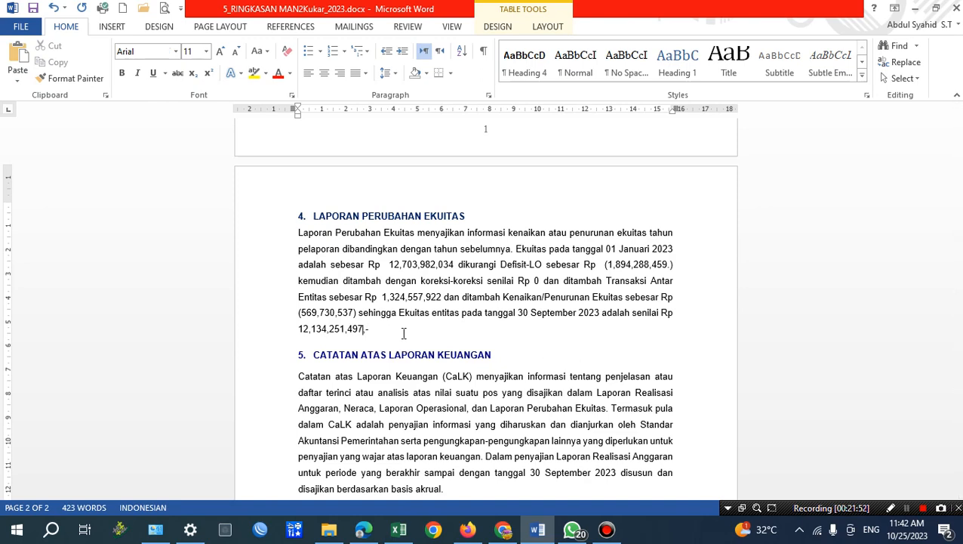
Review the Word summary's five sections, from Laporan Realisasi Anggaran through Neraca, Laporan Operasional and Laporan Perubahan Ekuitas to Catatan atas Laporan Keuangan.
{"action": "scroll", "coordinate": [446, 312], "scroll_direction": "down", "scroll_amount": 2}
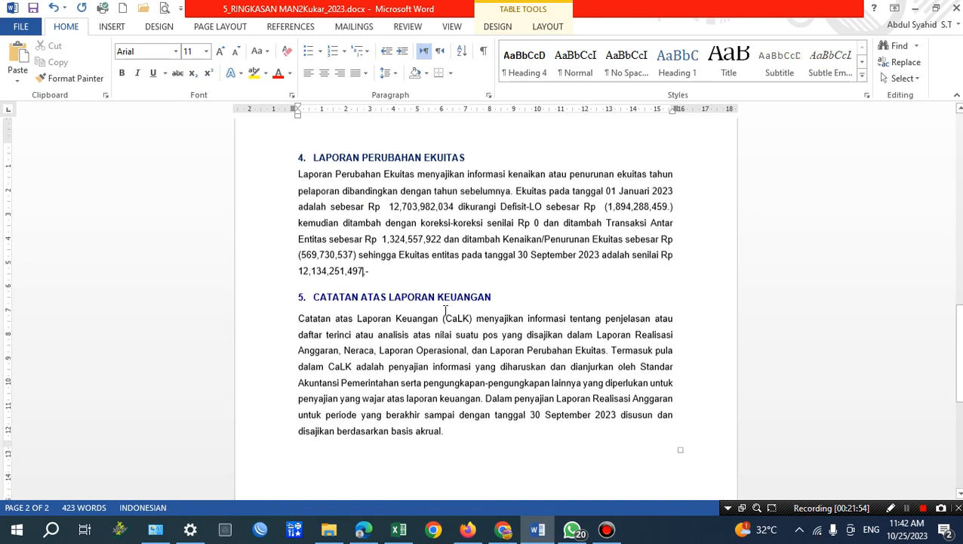
{"action": "left_click_drag", "start_coordinate": [314, 156], "coordinate": [510, 188]}
{"action": "left_click", "coordinate": [384, 276]}
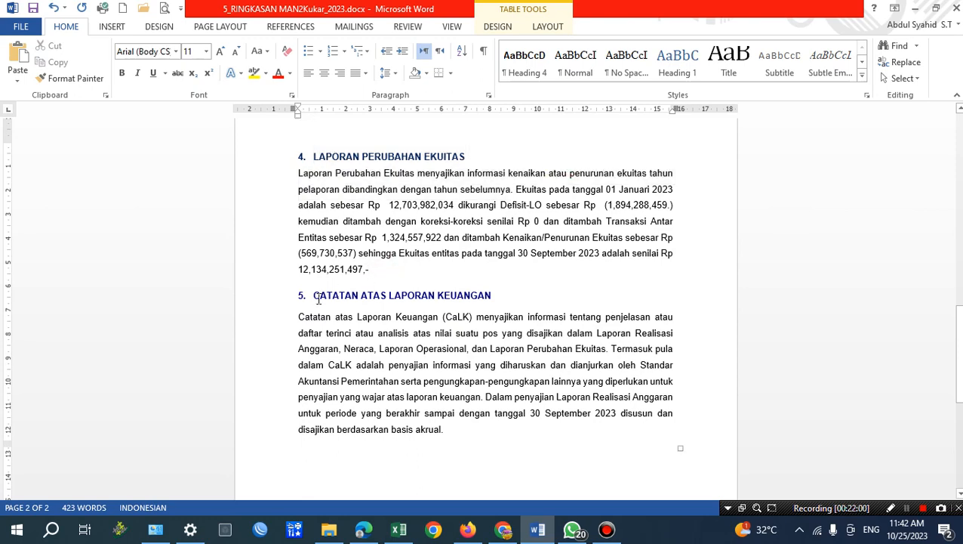
{"action": "scroll", "coordinate": [513, 308], "scroll_direction": "down", "scroll_amount": 1}
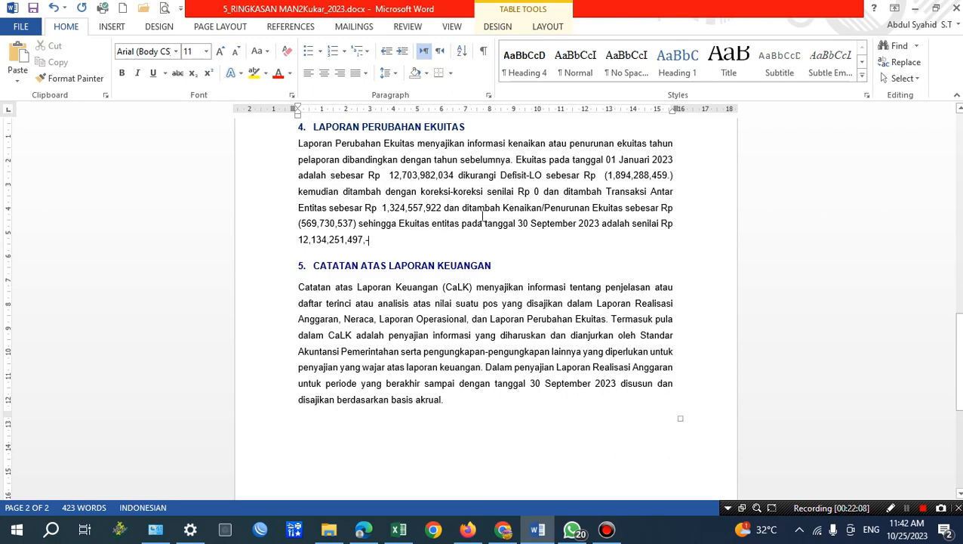
{"action": "scroll", "coordinate": [403, 231], "scroll_direction": "up", "scroll_amount": 15}
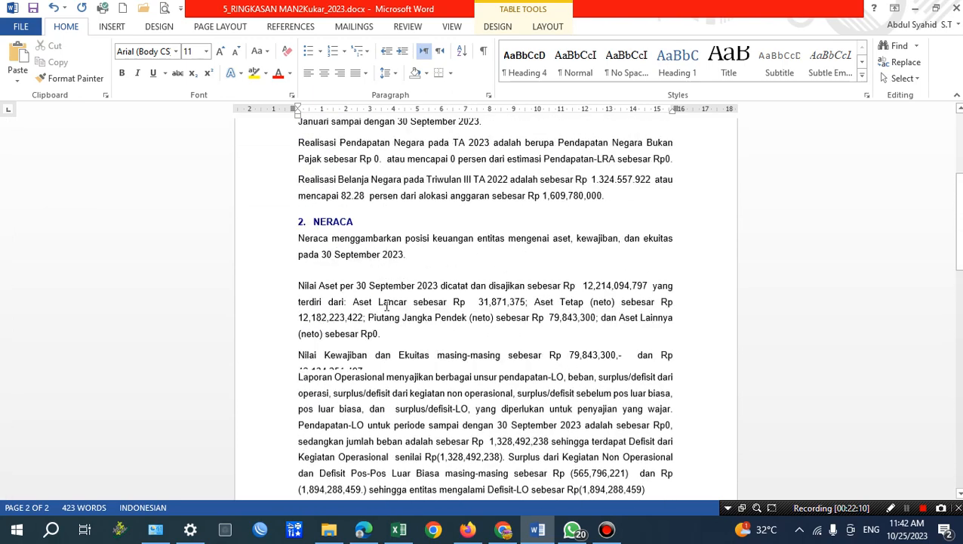
{"action": "scroll", "coordinate": [343, 256], "scroll_direction": "up", "scroll_amount": 2}
{"action": "left_click_drag", "start_coordinate": [317, 211], "coordinate": [497, 231]}
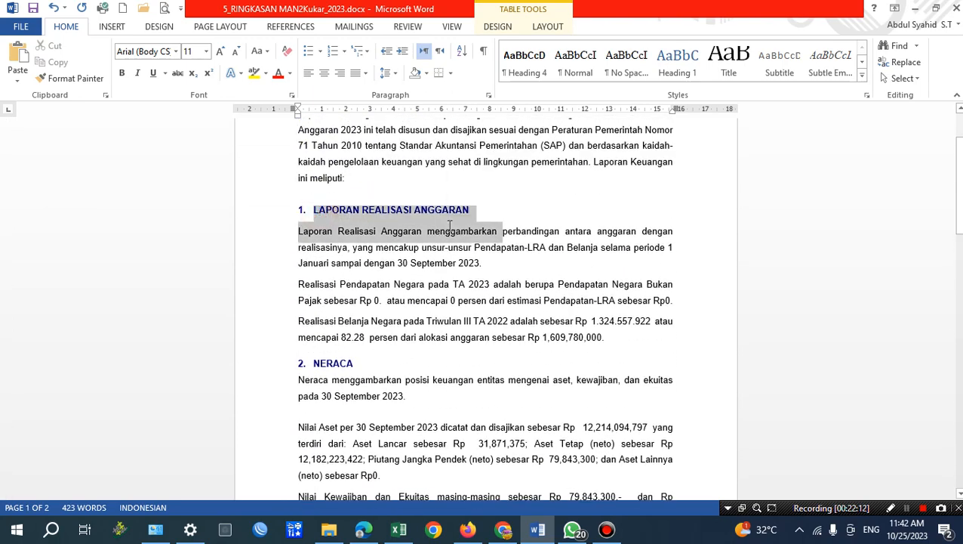
{"action": "scroll", "coordinate": [320, 270], "scroll_direction": "down", "scroll_amount": 3}
{"action": "double_click", "coordinate": [320, 269]}
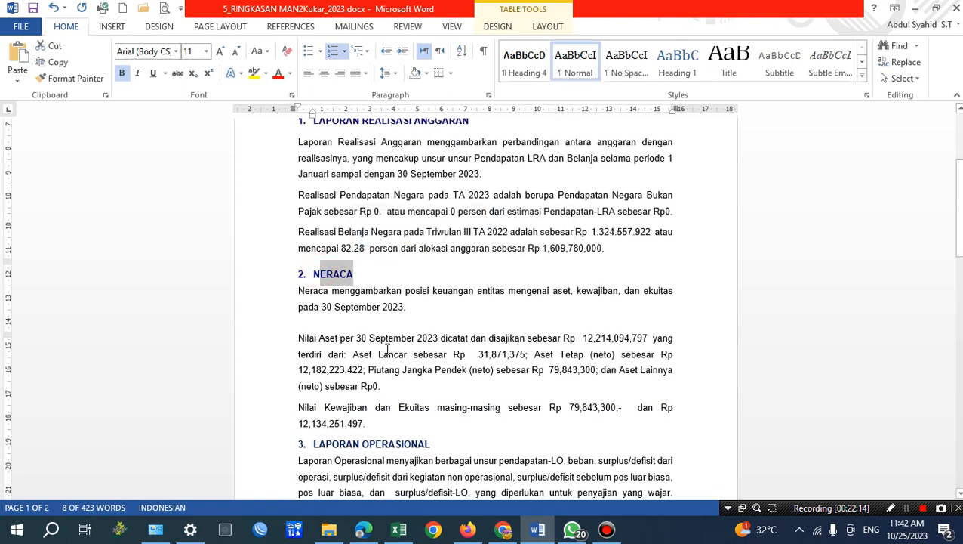
{"action": "scroll", "coordinate": [321, 286], "scroll_direction": "down", "scroll_amount": 3}
{"action": "left_click_drag", "start_coordinate": [314, 323], "coordinate": [431, 323]}
{"action": "scroll", "coordinate": [428, 332], "scroll_direction": "down", "scroll_amount": 2}
{"action": "scroll", "coordinate": [427, 346], "scroll_direction": "down", "scroll_amount": 6}
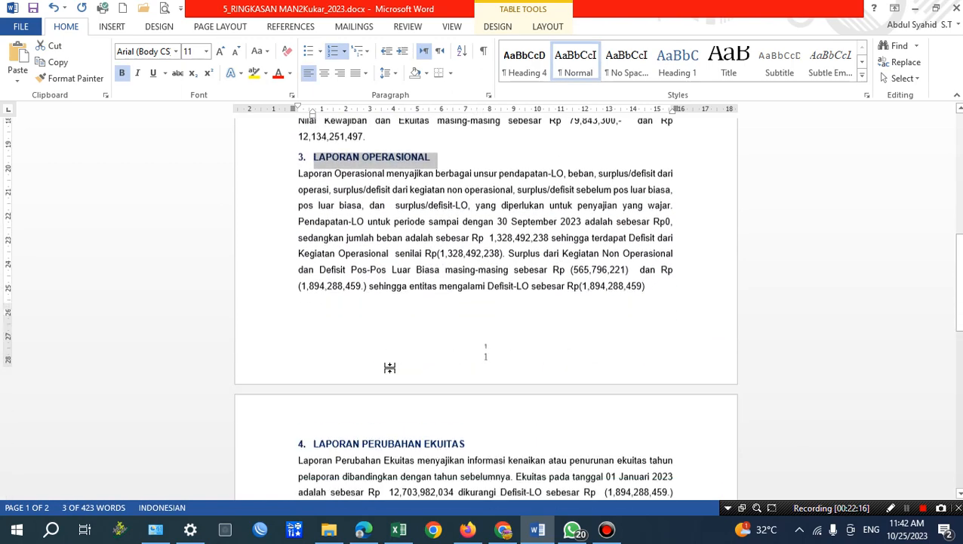
{"action": "left_click_drag", "start_coordinate": [314, 305], "coordinate": [459, 306]}
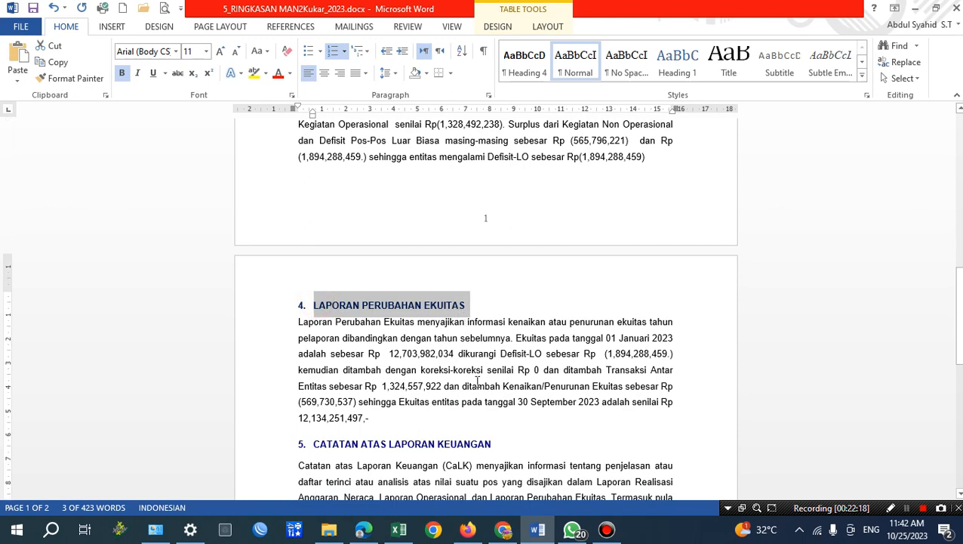
{"action": "scroll", "coordinate": [375, 257], "scroll_direction": "down", "scroll_amount": 6}
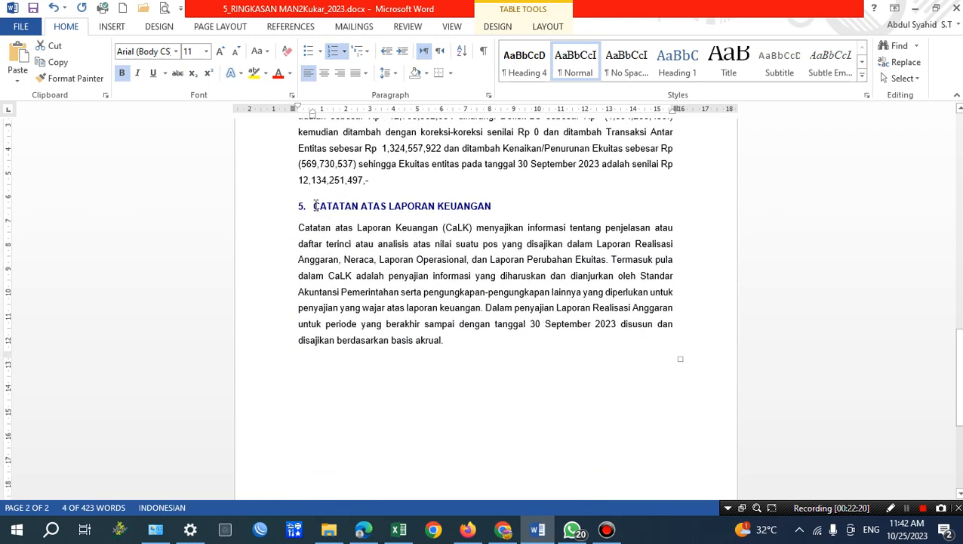
Examine the Catatan atas Laporan Keuangan section and its 30 September 2023 period date, and recheck the Laporan Realisasi Anggaran and Neraca sections.
{"action": "left_click_drag", "start_coordinate": [316, 205], "coordinate": [524, 310]}
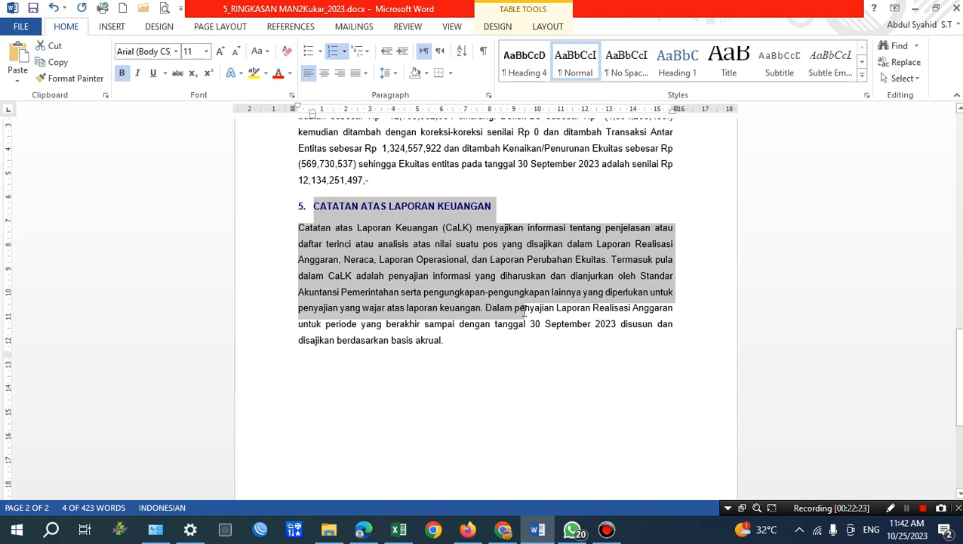
{"action": "left_click_drag", "start_coordinate": [530, 324], "coordinate": [588, 326]}
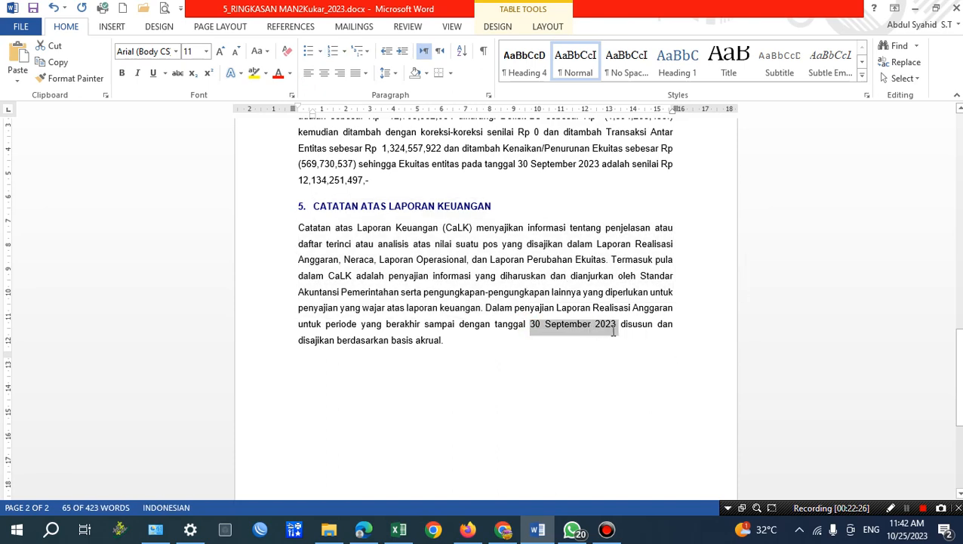
{"action": "scroll", "coordinate": [570, 356], "scroll_direction": "up", "scroll_amount": 2}
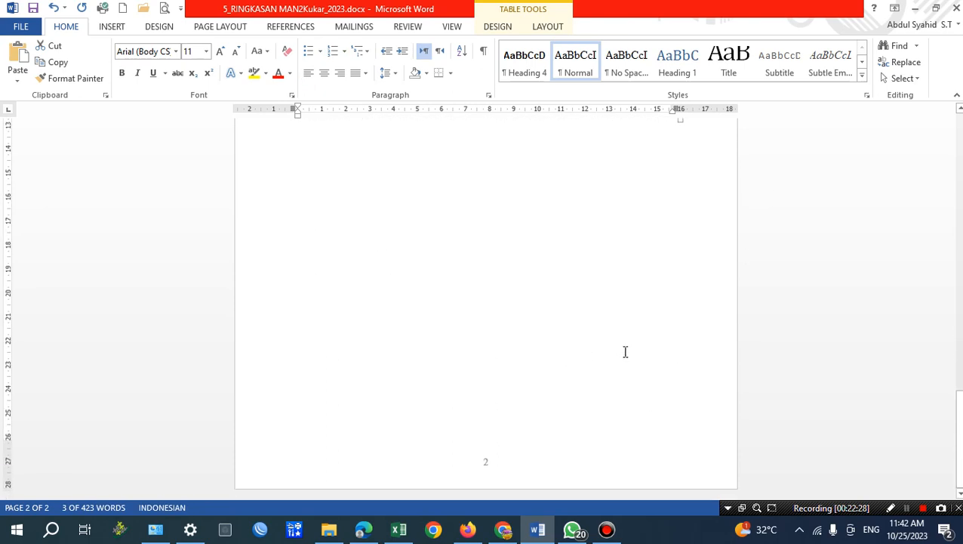
{"action": "scroll", "coordinate": [785, 318], "scroll_direction": "up", "scroll_amount": 15}
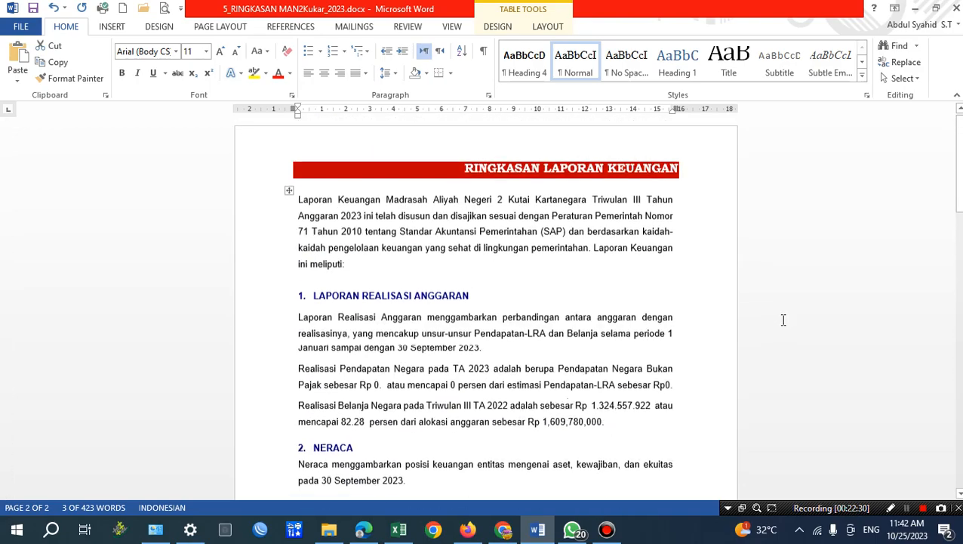
{"action": "scroll", "coordinate": [746, 319], "scroll_direction": "down", "scroll_amount": 6}
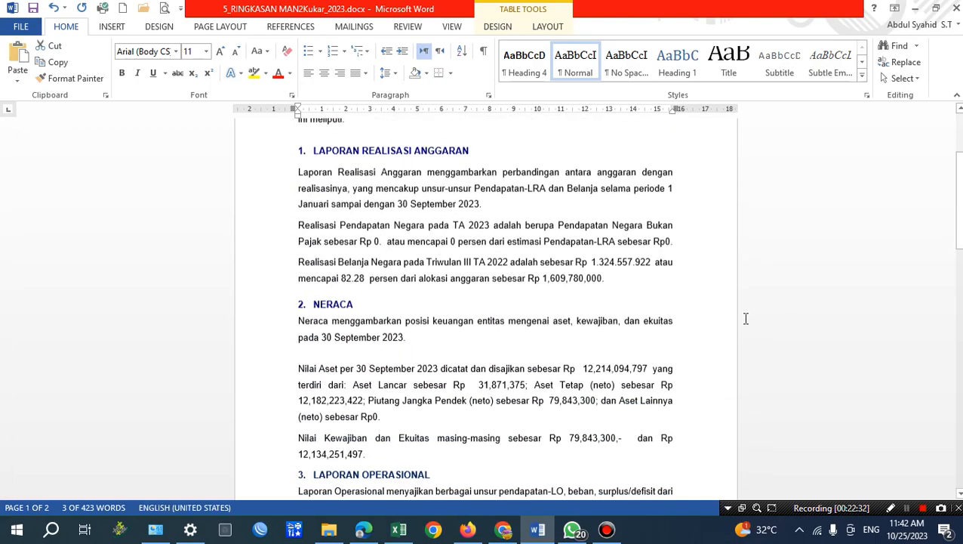
Switch to MONSAKTI in Chrome and examine the reports available under Laporan Utama, leaving Laporan Perubahan Ekuitas selected.
{"action": "left_click", "coordinate": [503, 530]}
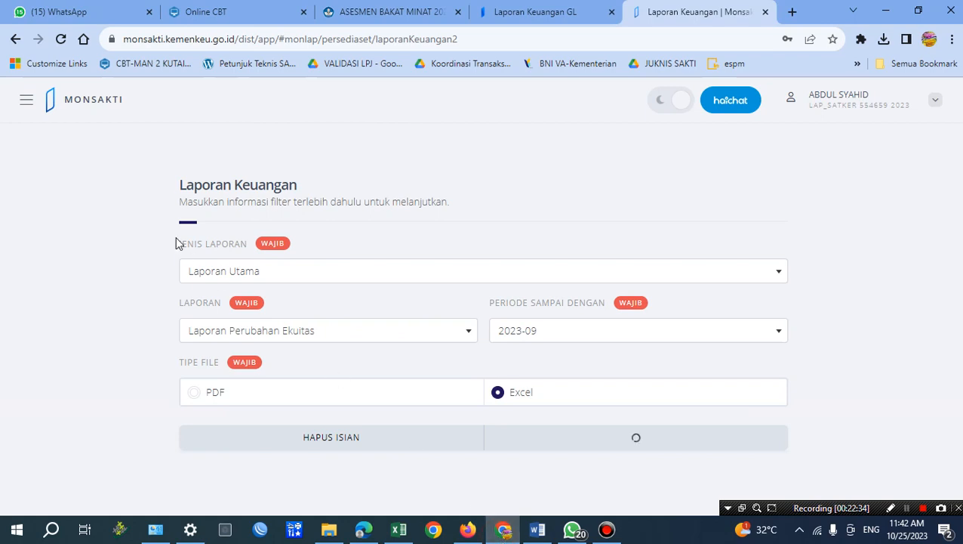
{"action": "left_click", "coordinate": [233, 277]}
{"action": "left_click", "coordinate": [278, 327]}
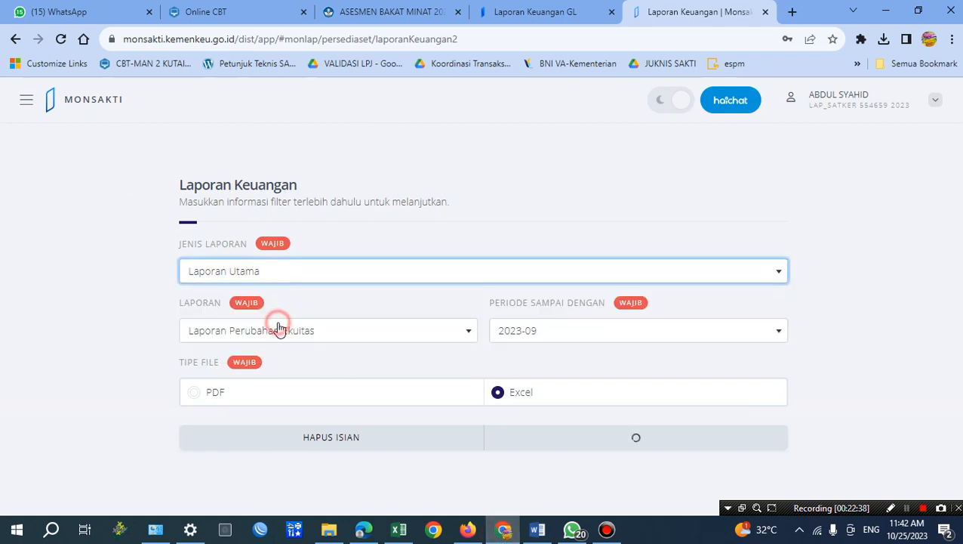
{"action": "left_click", "coordinate": [322, 343]}
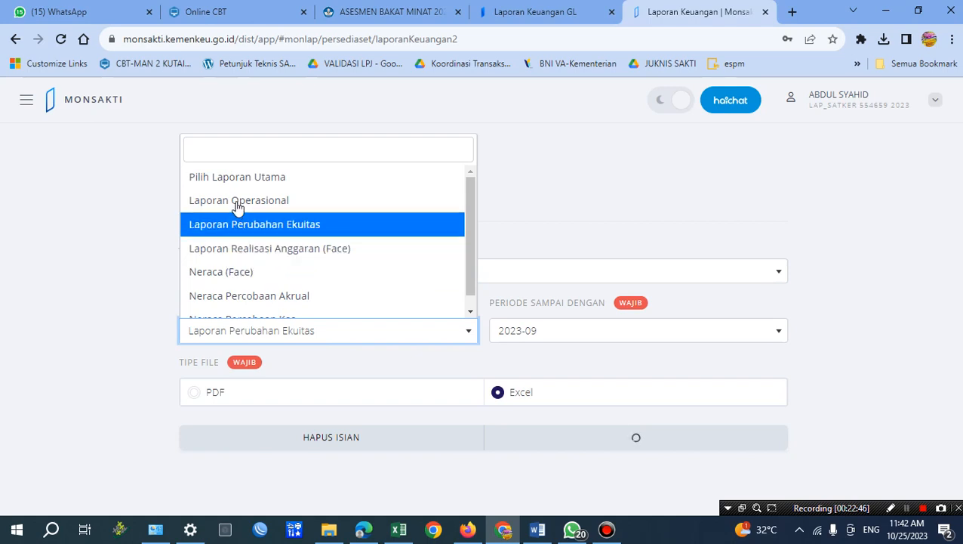
{"action": "left_click", "coordinate": [613, 204]}
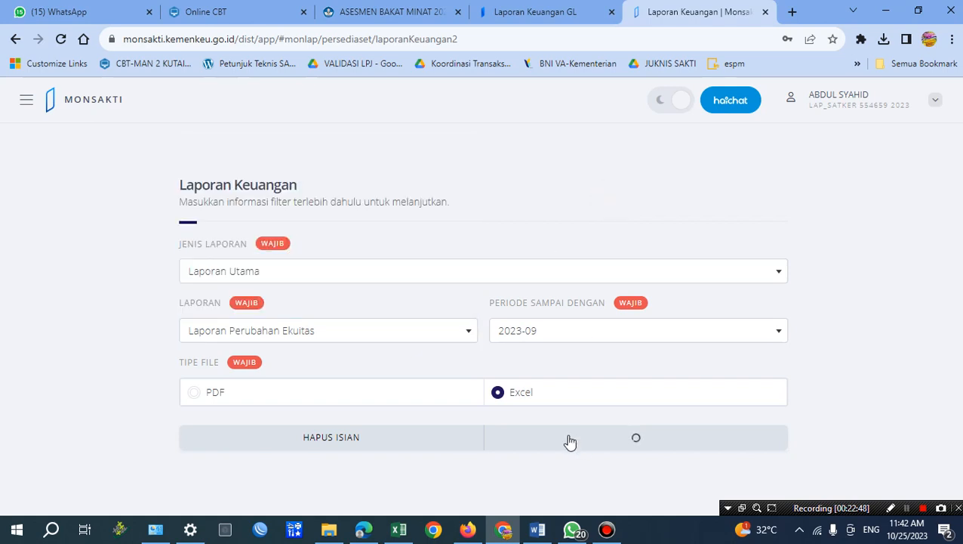
Return to the Word summary 5_RINGKASAN MAN2Kukar_2023.docx, look over its first page once more and close the document.
{"action": "left_click", "coordinate": [538, 529]}
{"action": "scroll", "coordinate": [484, 345], "scroll_direction": "up", "scroll_amount": 5}
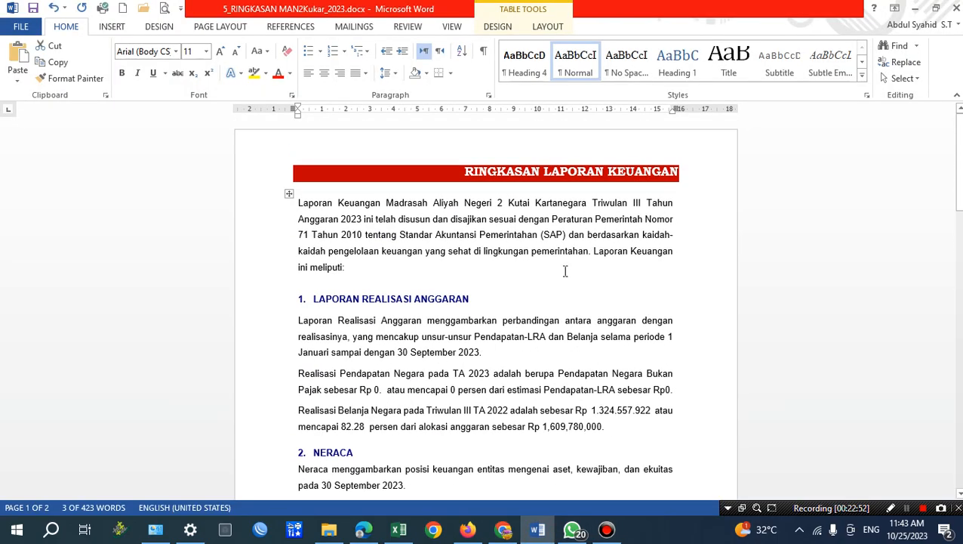
{"action": "scroll", "coordinate": [547, 214], "scroll_direction": "down", "scroll_amount": 1}
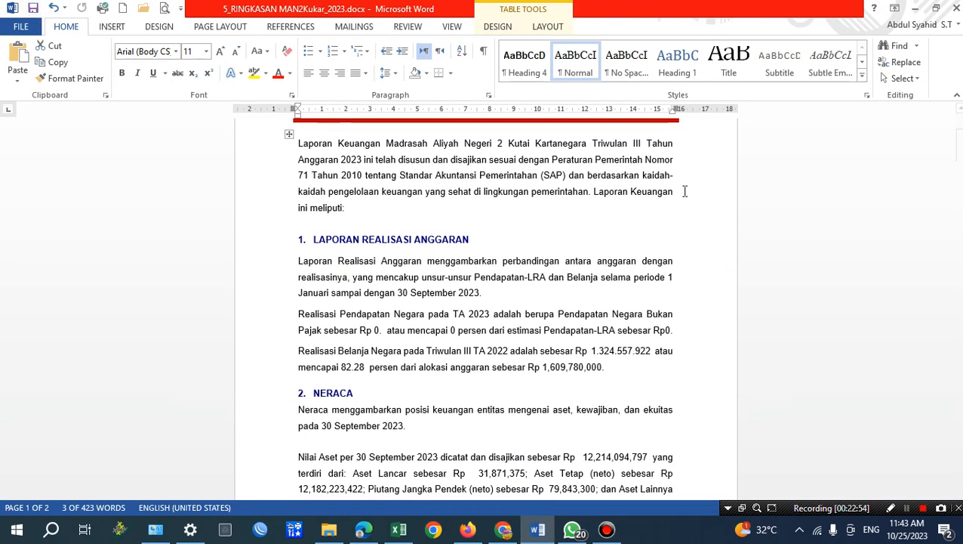
{"action": "scroll", "coordinate": [684, 191], "scroll_direction": "up", "scroll_amount": 1}
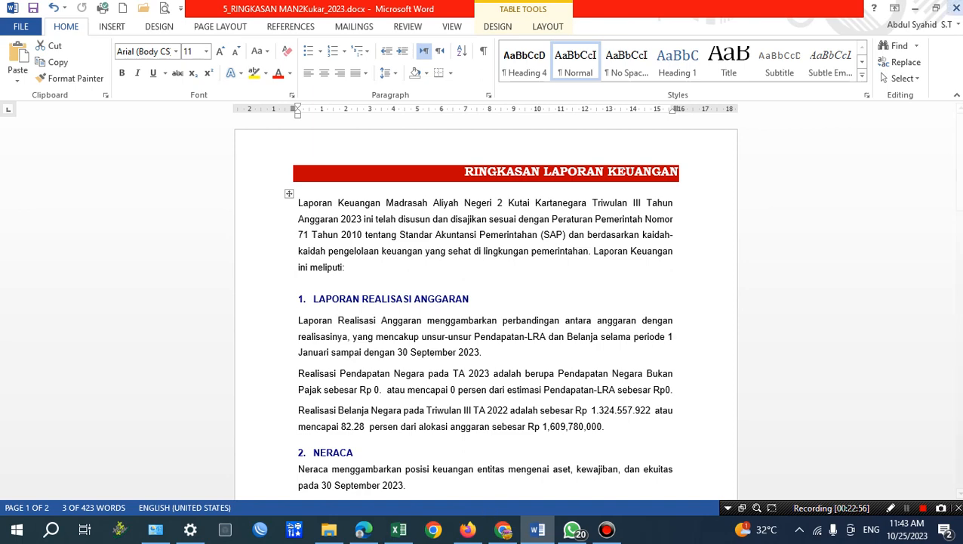
{"action": "left_click", "coordinate": [957, 8]}
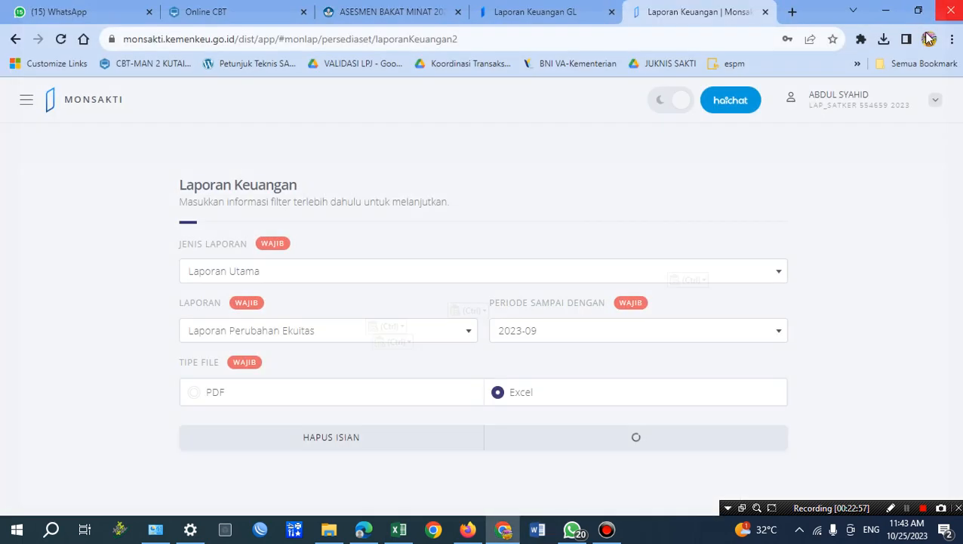
Switch to File Explorer, open the inner CALK_MAN2KUKAR_554659_TW III_2023 folder and select 6_LRA MAN2Kukar_2023.docx.
{"action": "left_click", "coordinate": [330, 530]}
{"action": "left_click", "coordinate": [25, 272]}
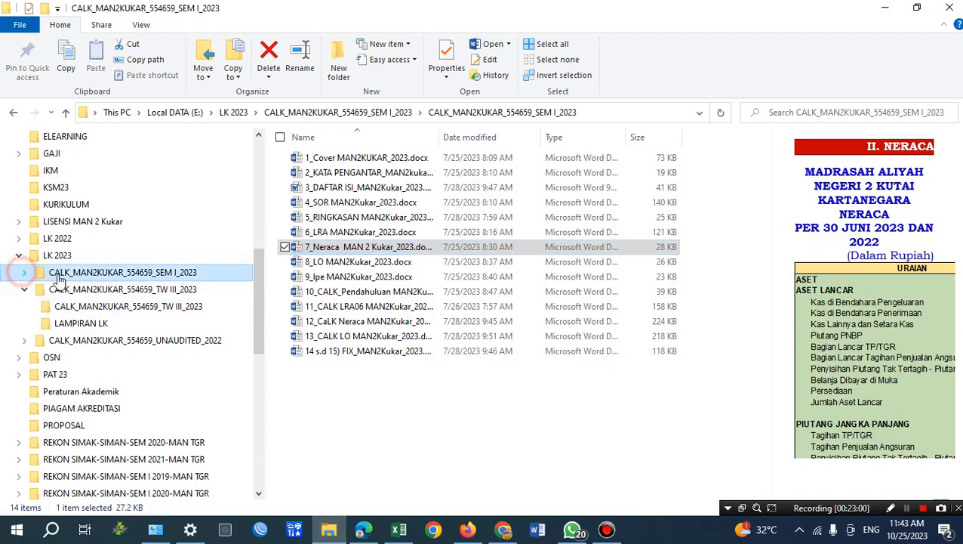
{"action": "left_click", "coordinate": [78, 307]}
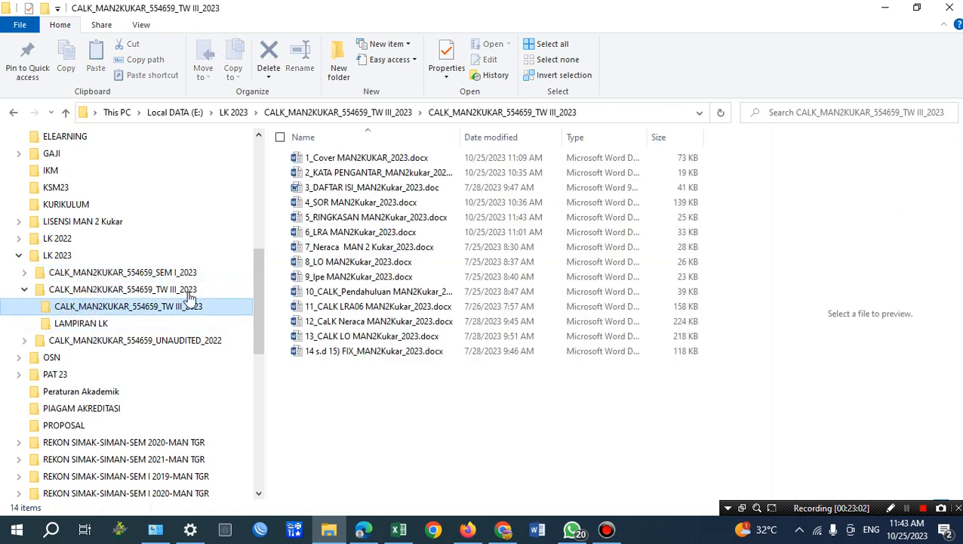
{"action": "left_click", "coordinate": [365, 219]}
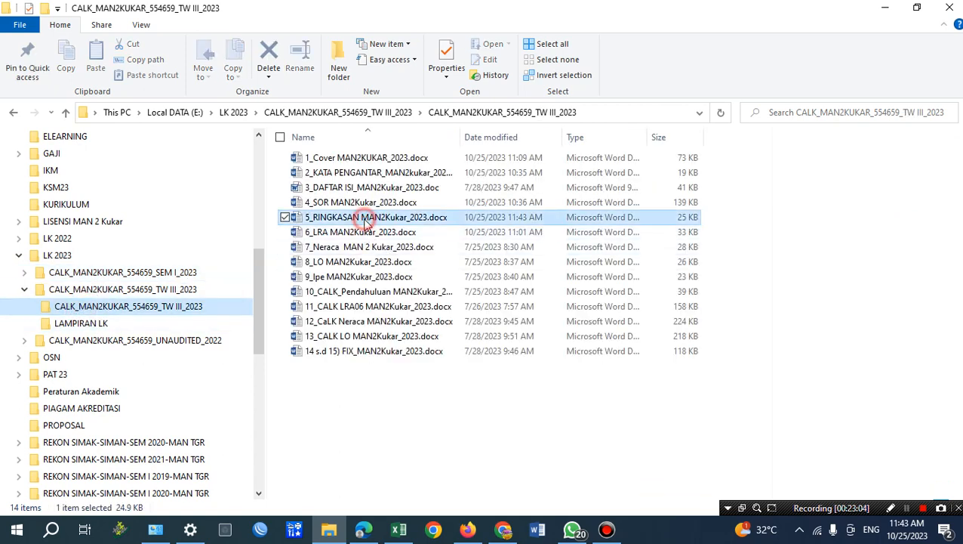
{"action": "left_click", "coordinate": [349, 234]}
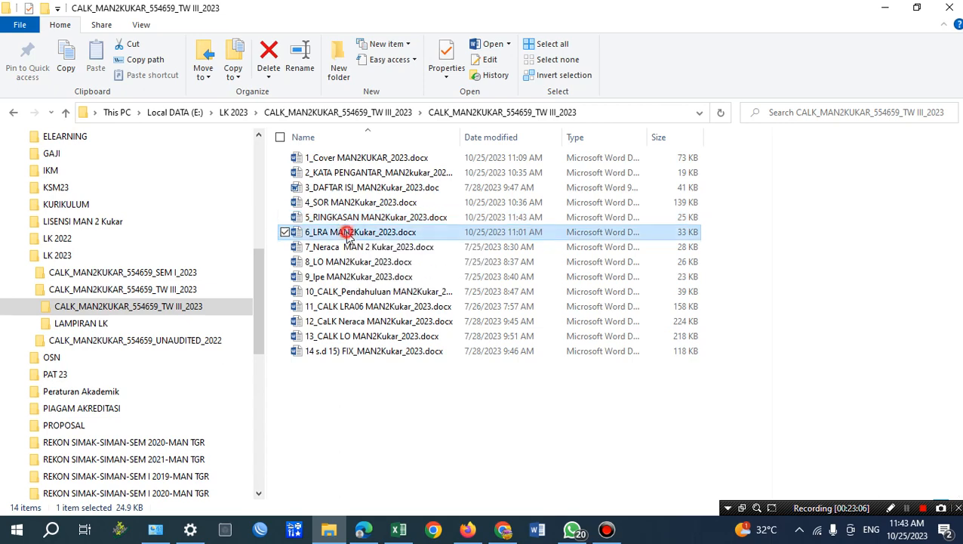